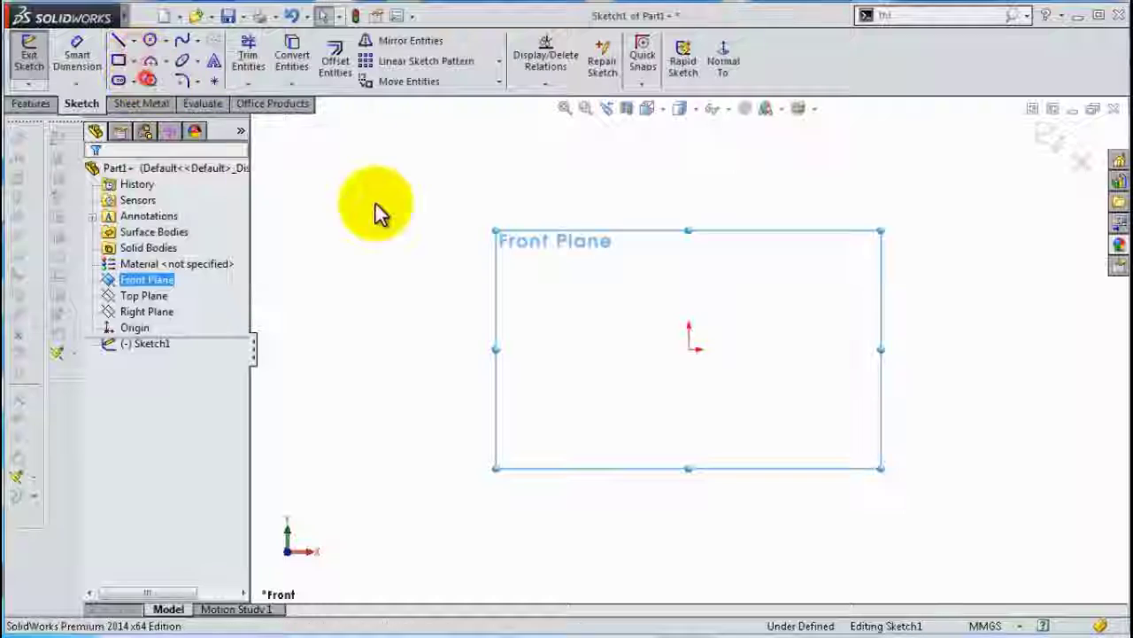
Draw vertical and horizontal centerlines from the origin and a construction circle near the top
{"action": "left_click", "coordinate": [686, 148]}
{"action": "left_click", "coordinate": [689, 349]}
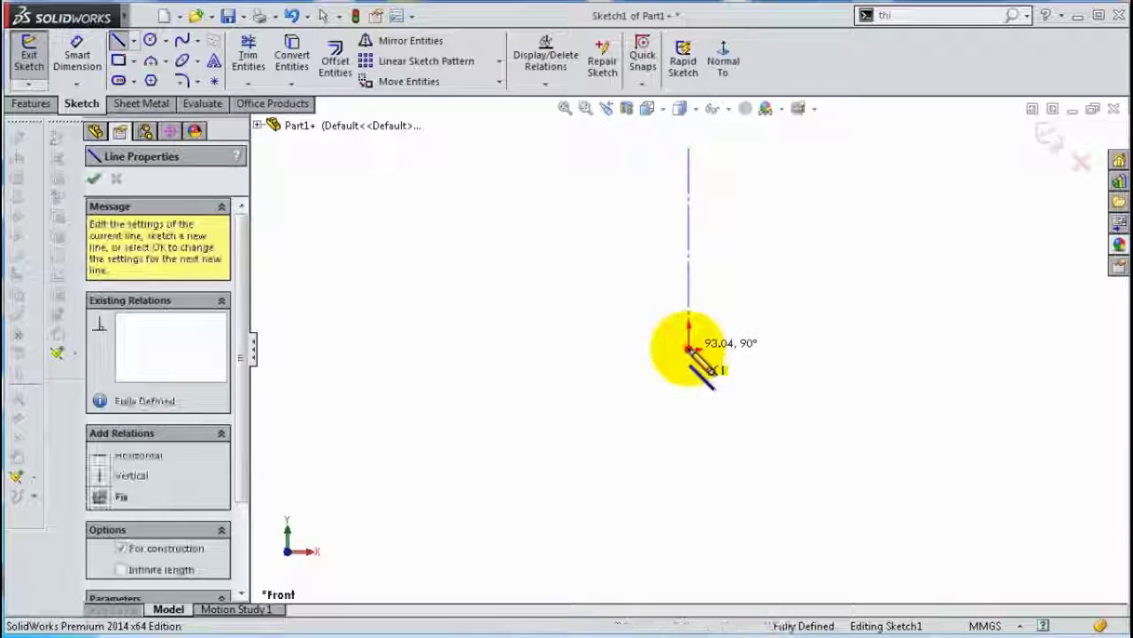
{"action": "double_click", "coordinate": [530, 349]}
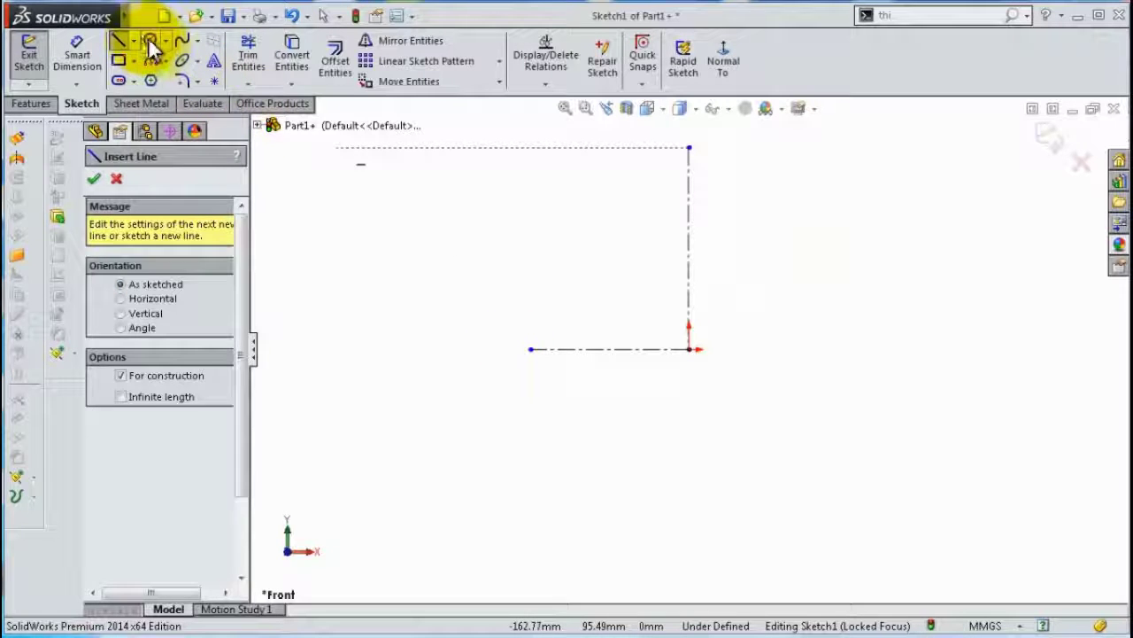
{"action": "left_click", "coordinate": [149, 42]}
{"action": "left_click", "coordinate": [564, 165]}
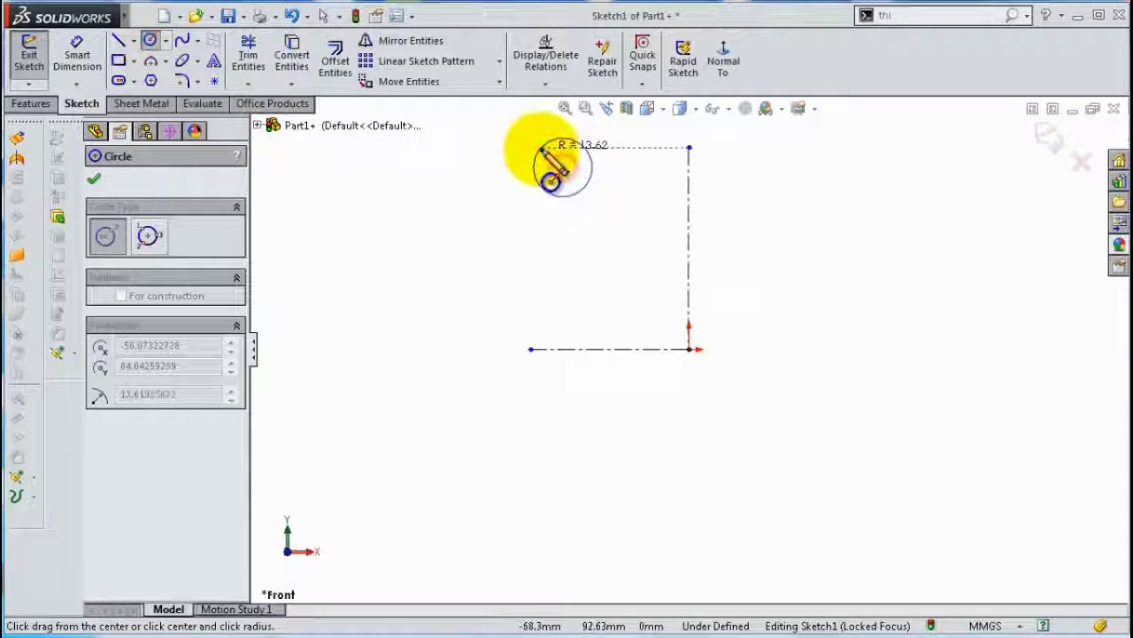
{"action": "left_click", "coordinate": [526, 171]}
{"action": "left_click", "coordinate": [124, 456]}
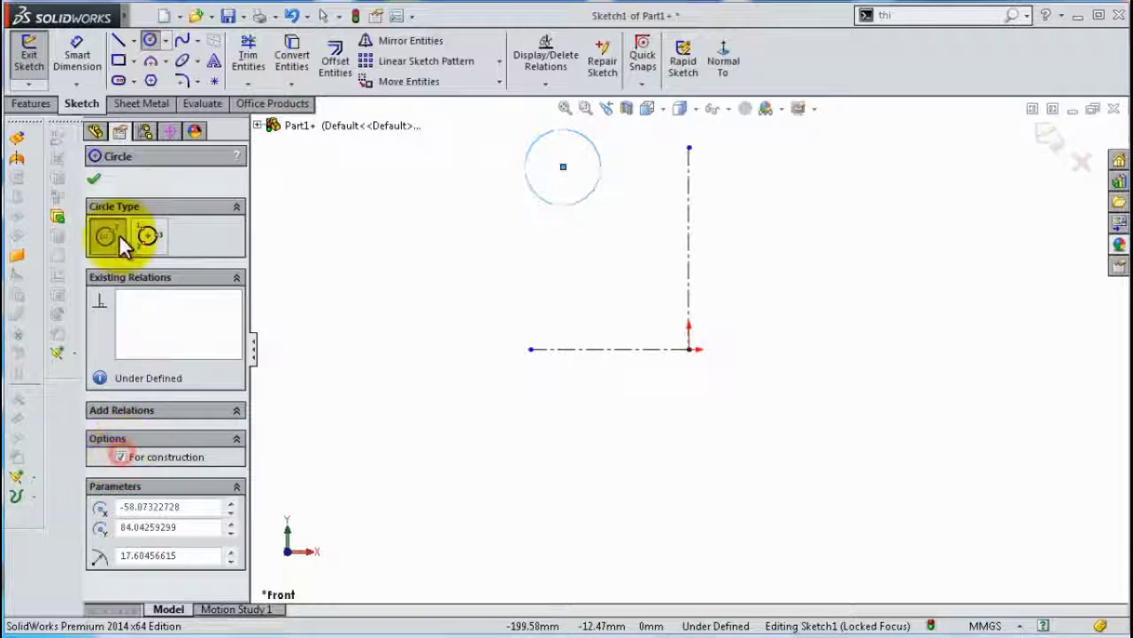
{"action": "left_click", "coordinate": [94, 178]}
Dimension the horizontal centerline length to 5.85
{"action": "scroll", "coordinate": [705, 295], "scroll_direction": "down", "scroll_amount": 3}
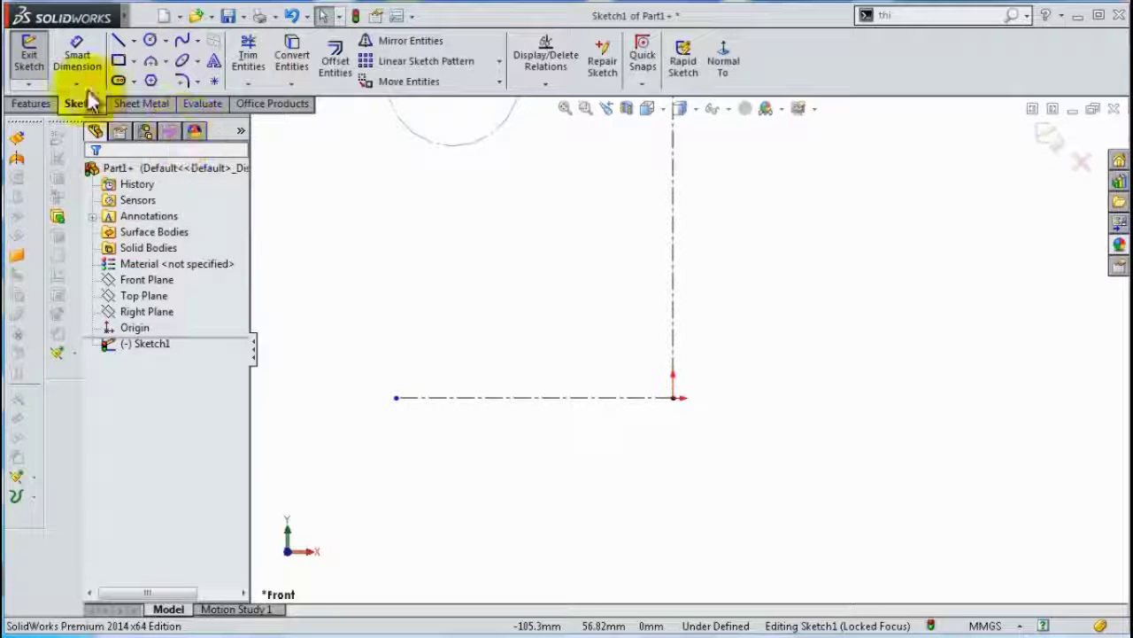
{"action": "left_click", "coordinate": [77, 53]}
{"action": "left_click", "coordinate": [598, 397]}
{"action": "left_click", "coordinate": [604, 482]}
{"action": "type", "text": "5"}
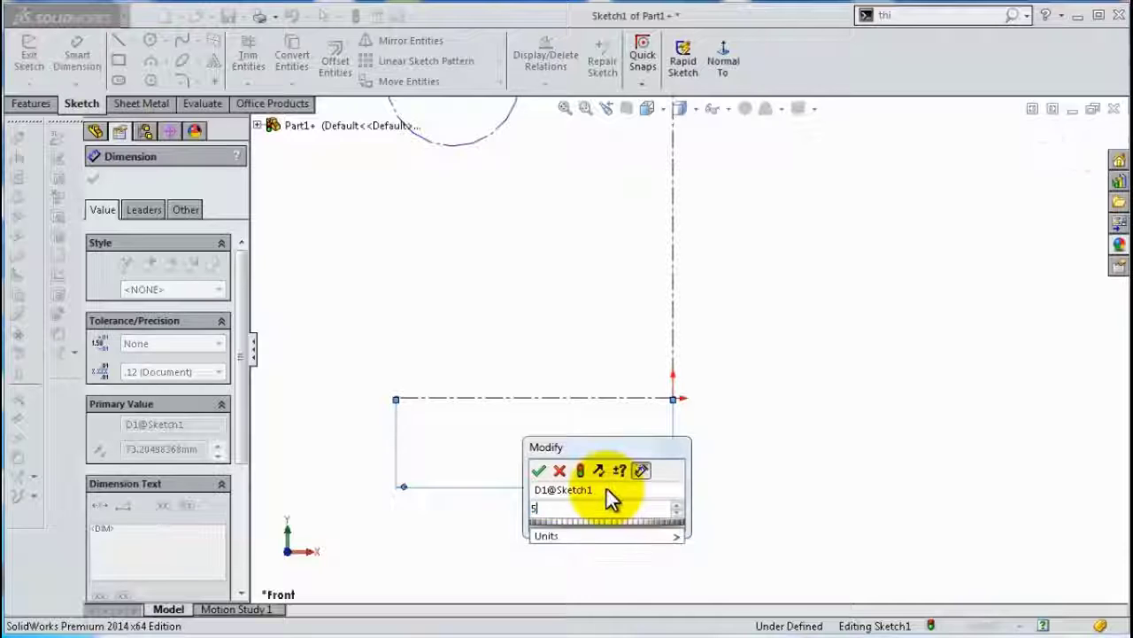
{"action": "type", "text": ".85"}
{"action": "key", "text": "Return"}
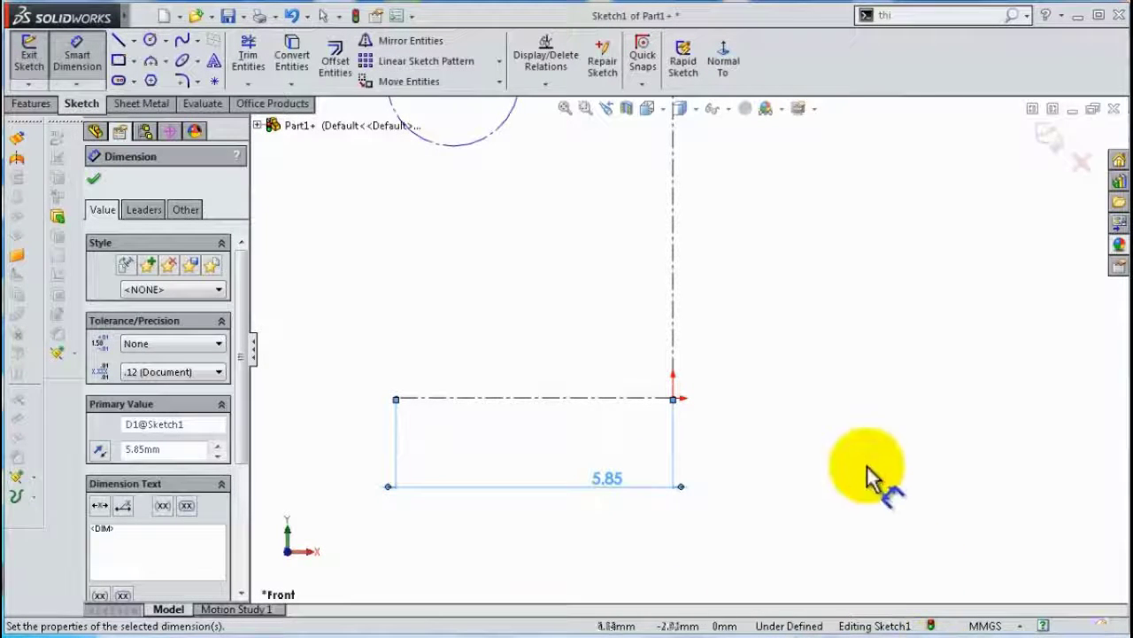
Set the circle diameter to 2.50 and its centre offset from the vertical centerline to 1.51
{"action": "scroll", "coordinate": [688, 349], "scroll_direction": "up", "scroll_amount": 5}
{"action": "left_click", "coordinate": [582, 252]}
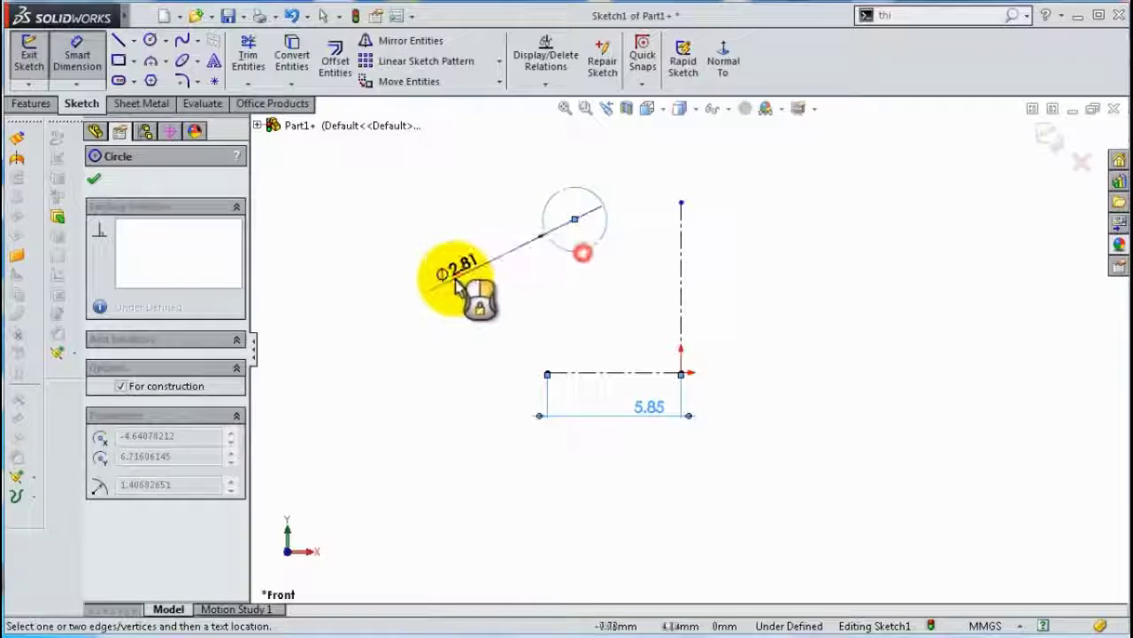
{"action": "left_click", "coordinate": [455, 282]}
{"action": "key", "text": "Return"}
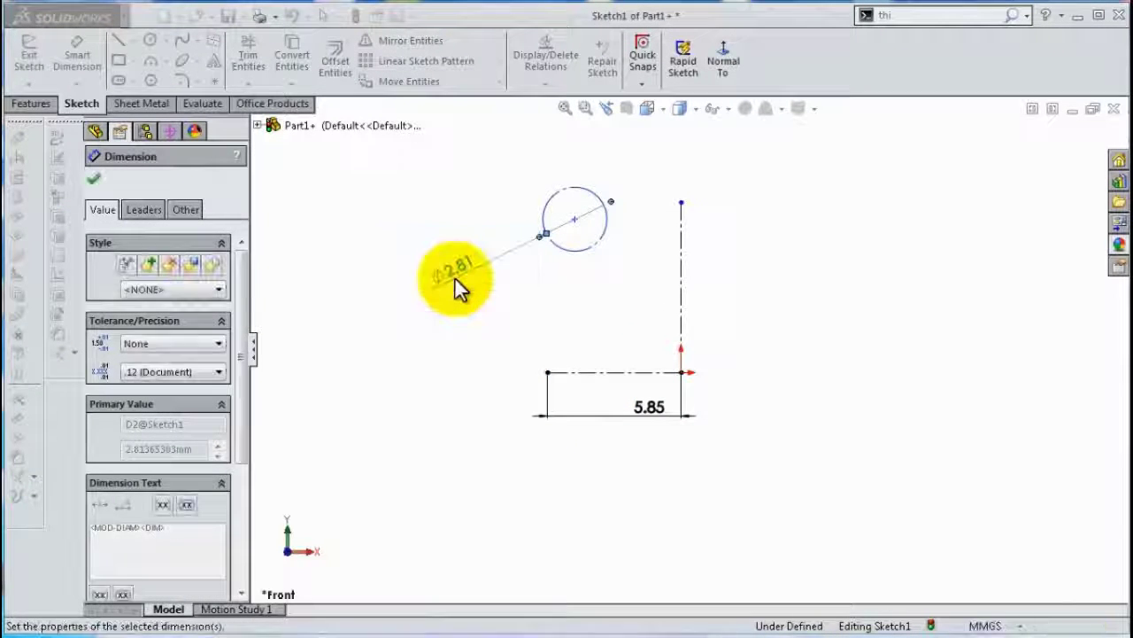
{"action": "left_click", "coordinate": [575, 219]}
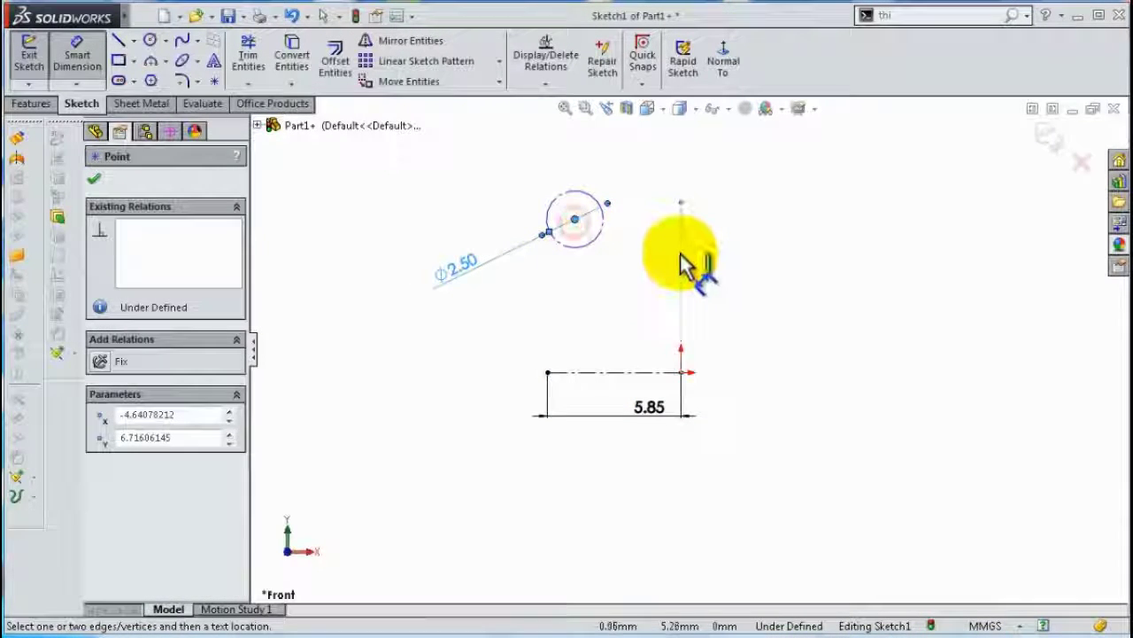
{"action": "left_click", "coordinate": [681, 264]}
{"action": "left_click", "coordinate": [657, 164]}
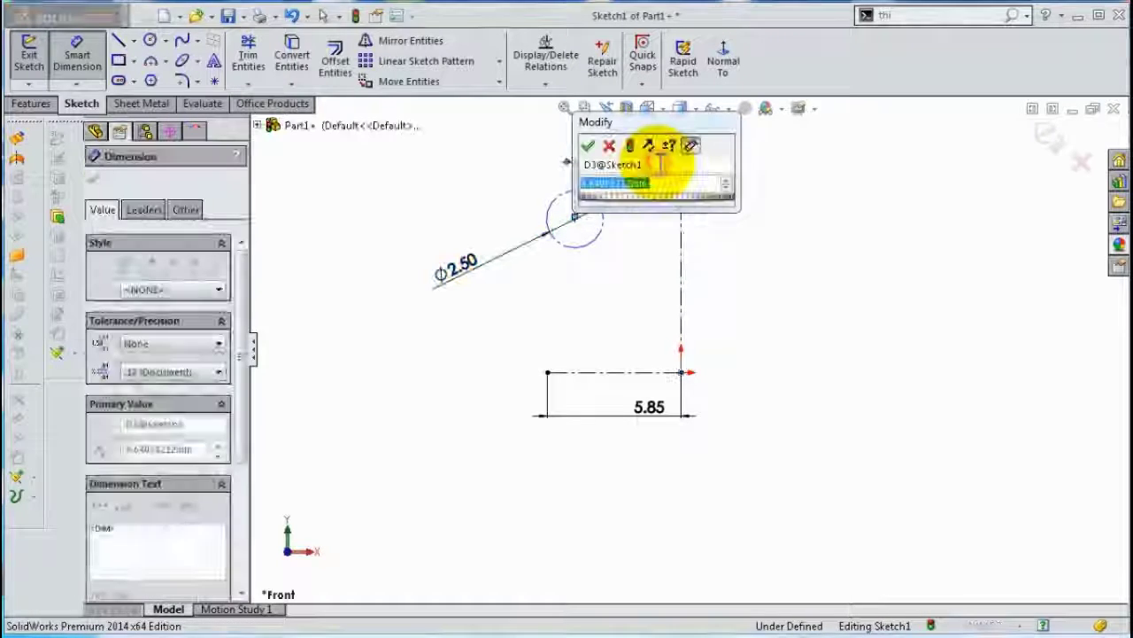
{"action": "type", "text": "1."}
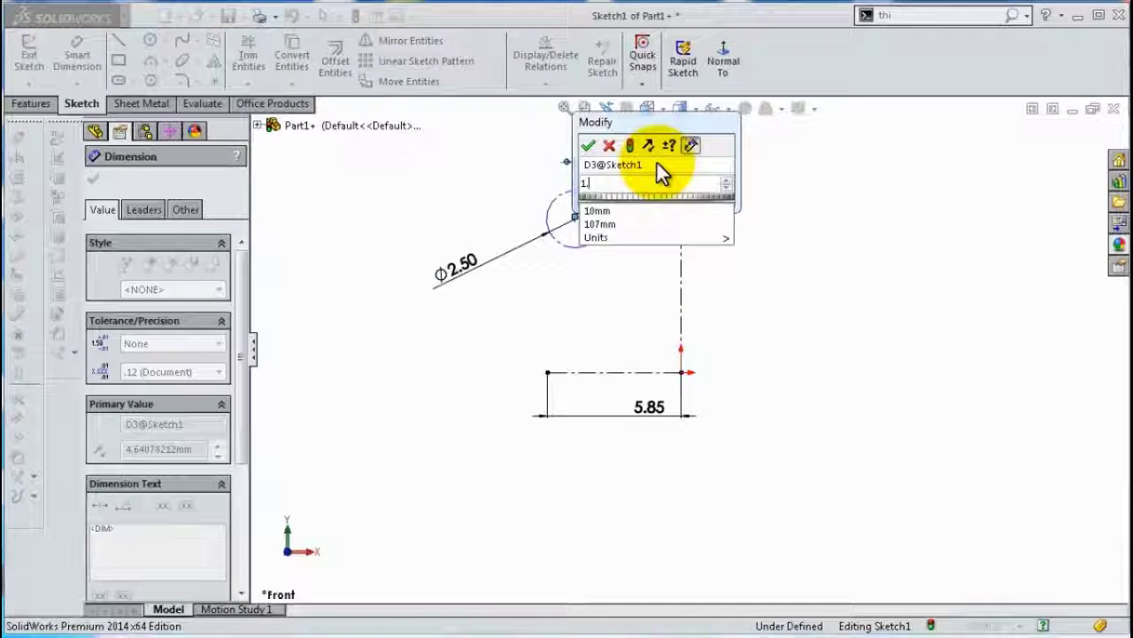
{"action": "type", "text": "51"}
{"action": "key", "text": "Return"}
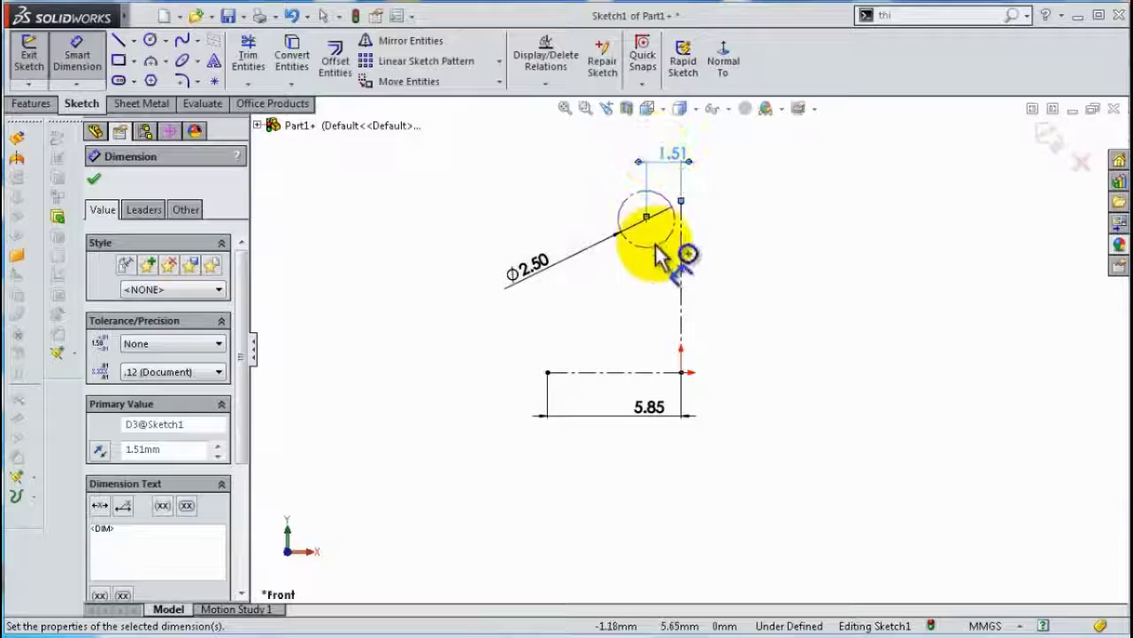
Dimension the circle's height above the bottom centerline to 9.75
{"action": "left_click", "coordinate": [657, 242]}
{"action": "left_click", "coordinate": [623, 375]}
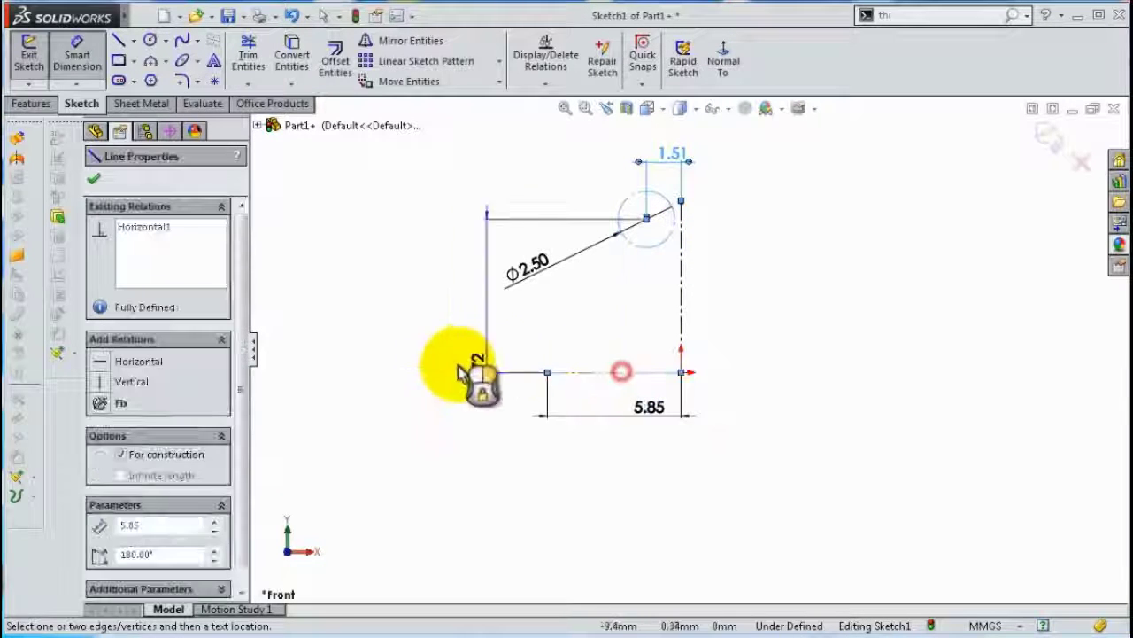
{"action": "left_click", "coordinate": [439, 370]}
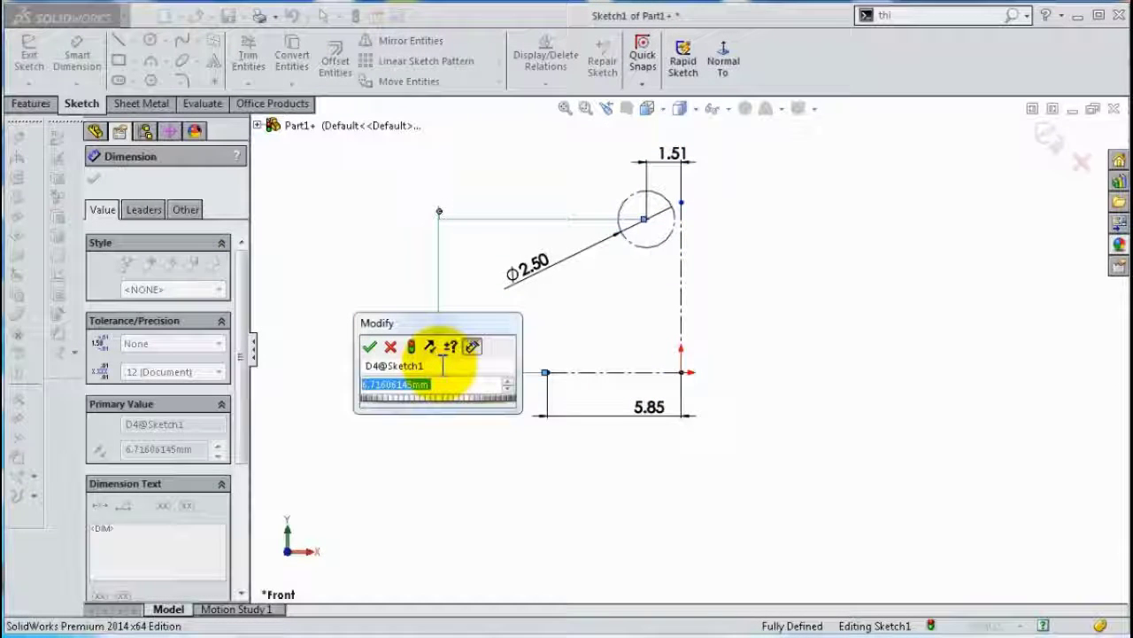
{"action": "type", "text": "3.7"}
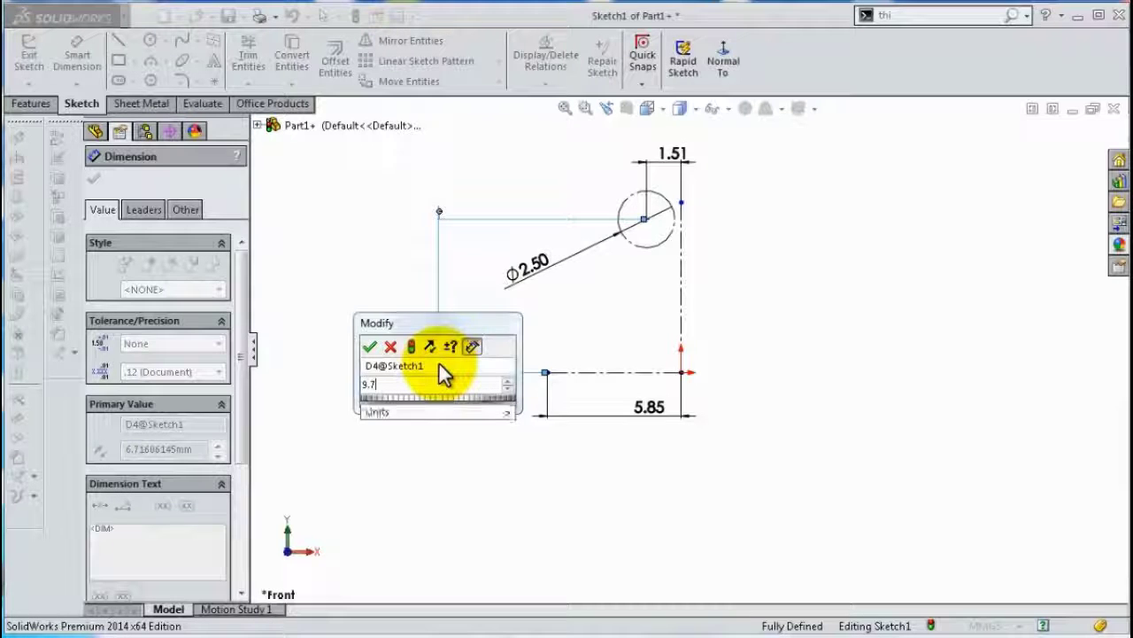
{"action": "type", "text": "5"}
{"action": "key", "text": "Return"}
{"action": "left_click", "coordinate": [753, 199]}
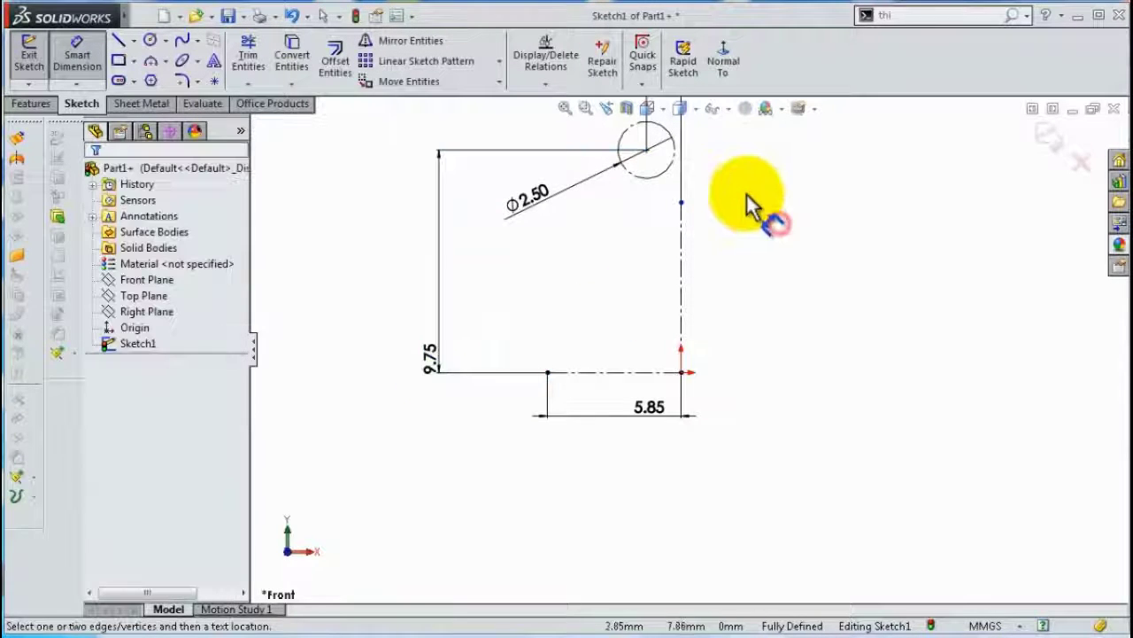
Drag the vertical centerline's point up to its top end
{"action": "scroll", "coordinate": [753, 199], "scroll_direction": "down", "scroll_amount": 3}
{"action": "left_click", "coordinate": [644, 225]}
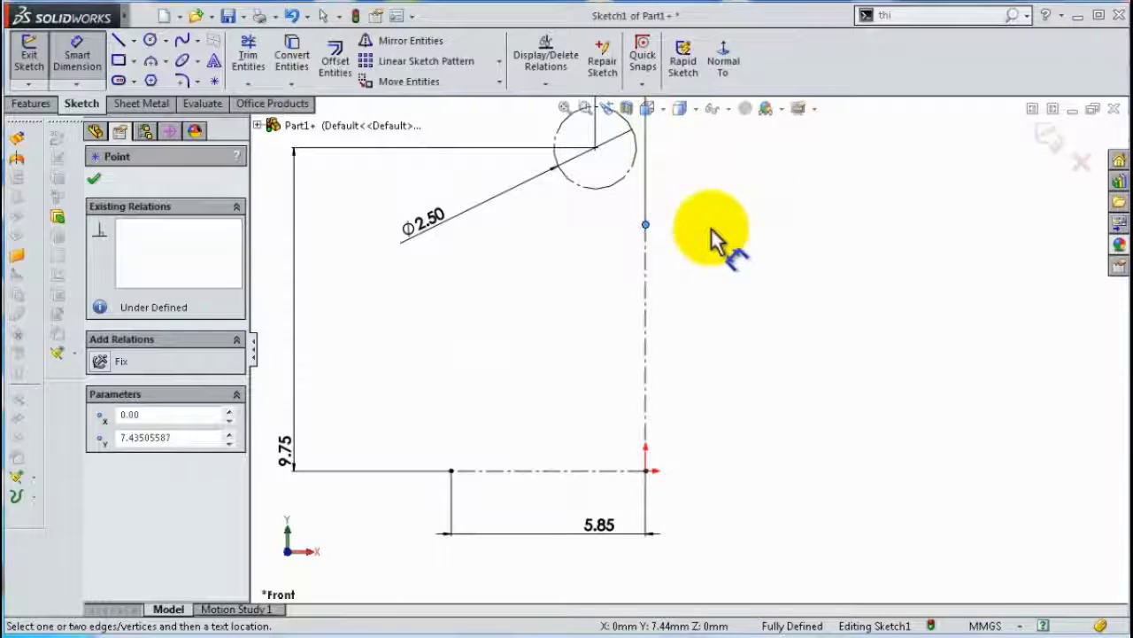
{"action": "left_click", "coordinate": [783, 257]}
{"action": "scroll", "coordinate": [743, 239], "scroll_direction": "up", "scroll_amount": 2}
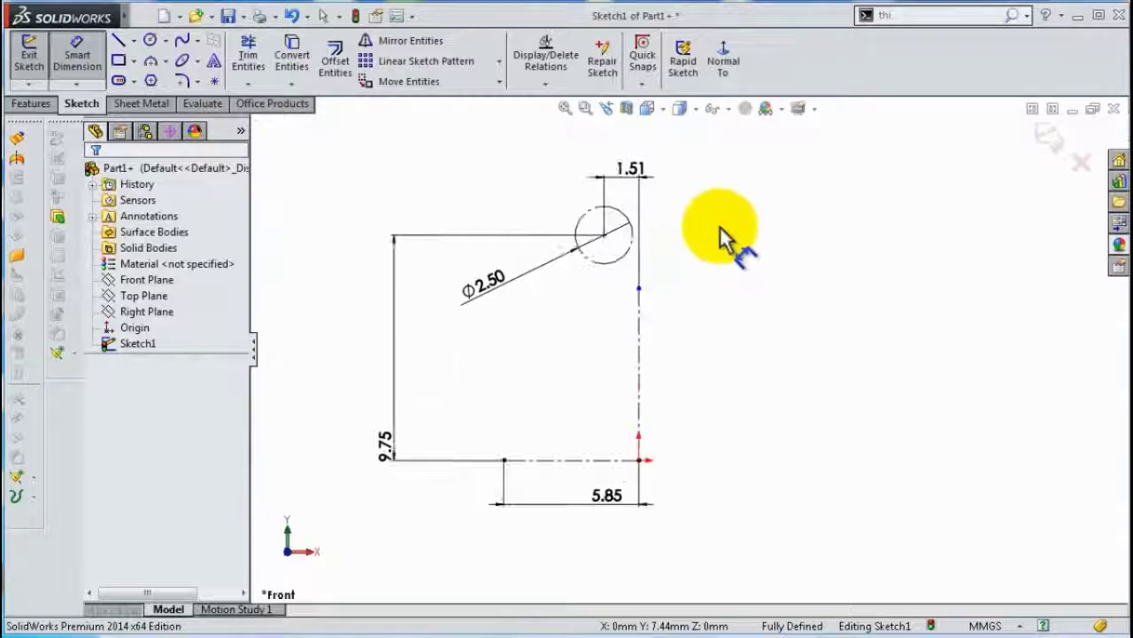
{"action": "scroll", "coordinate": [700, 275], "scroll_direction": "down", "scroll_amount": 3}
{"action": "left_click_drag", "start_coordinate": [615, 324], "coordinate": [614, 138]}
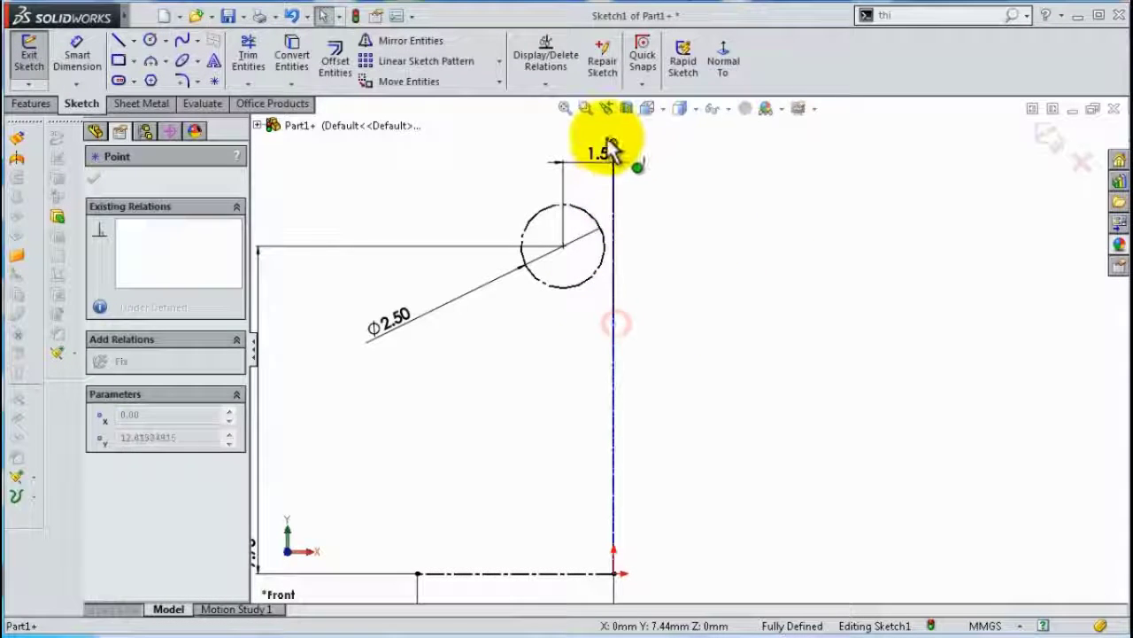
{"action": "left_click", "coordinate": [722, 266]}
{"action": "scroll", "coordinate": [643, 409], "scroll_direction": "up", "scroll_amount": 1}
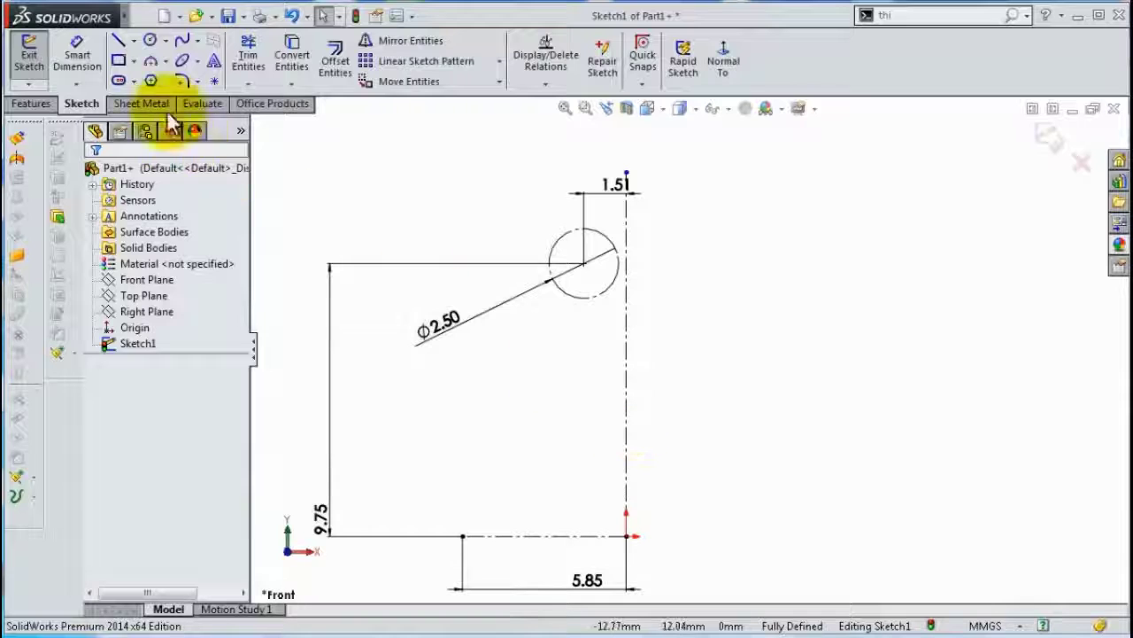
Draw the profile: a bottom line along the centerline, a slanted line, and an arc around the circle
{"action": "left_click", "coordinate": [119, 43]}
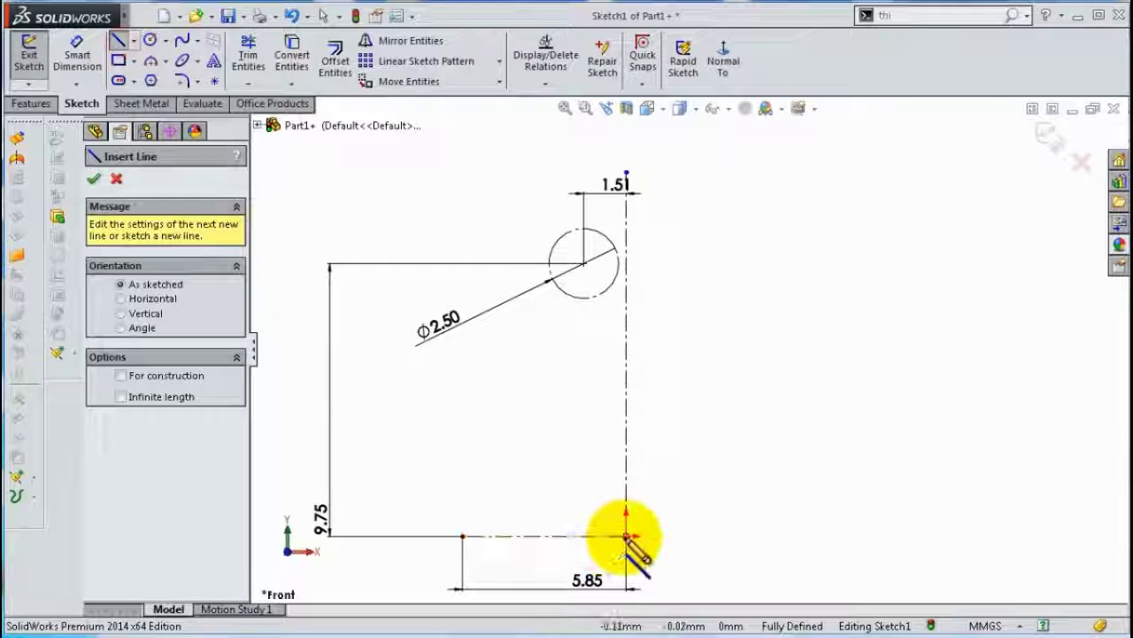
{"action": "left_click", "coordinate": [462, 535]}
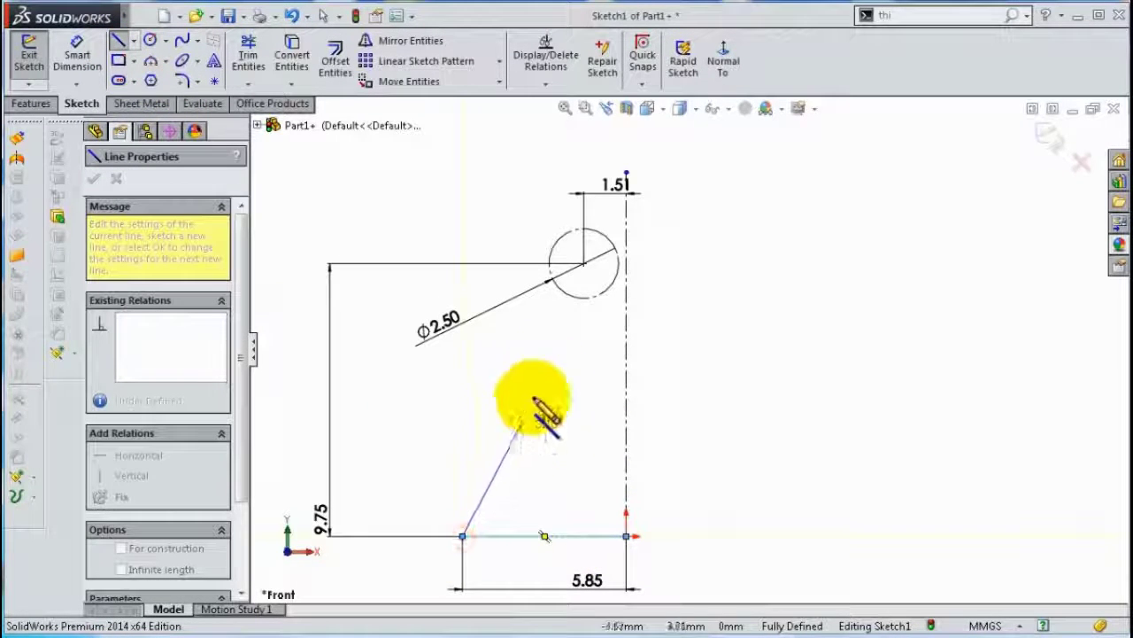
{"action": "left_click", "coordinate": [617, 278]}
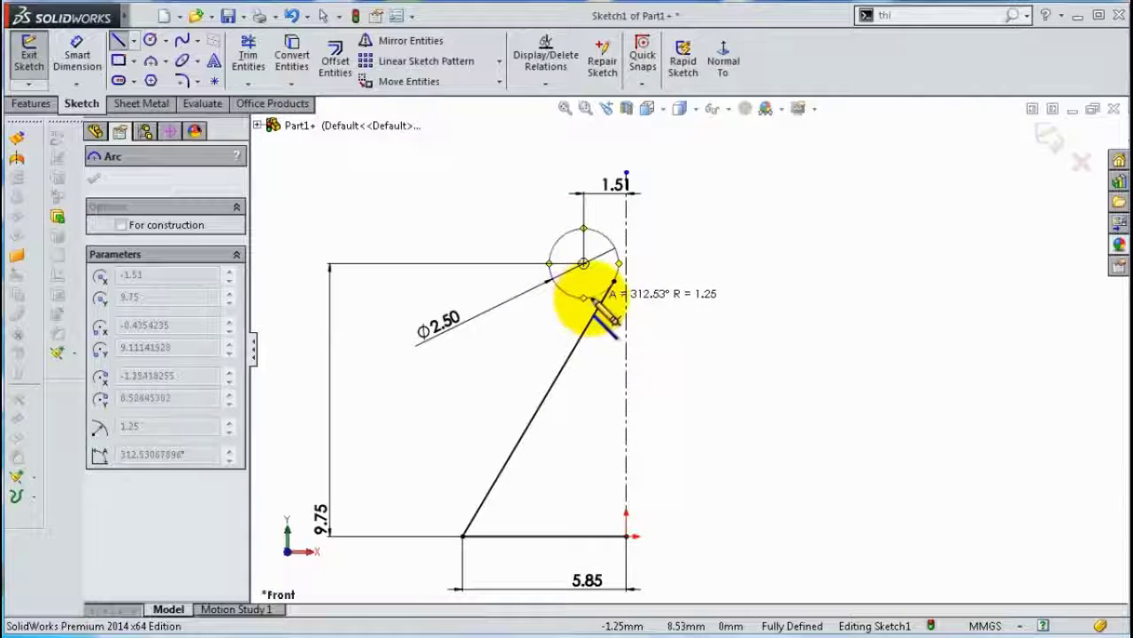
{"action": "left_click", "coordinate": [597, 296]}
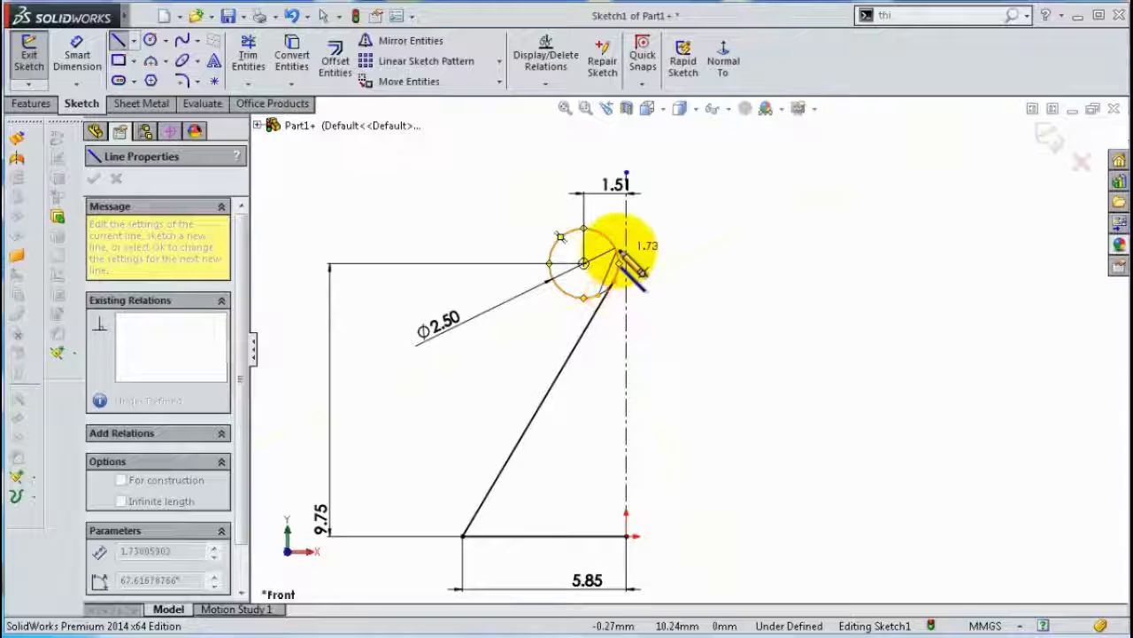
{"action": "key", "text": "Escape"}
{"action": "scroll", "coordinate": [630, 258], "scroll_direction": "down", "scroll_amount": 2}
{"action": "scroll", "coordinate": [620, 256], "scroll_direction": "down", "scroll_amount": 3}
{"action": "scroll", "coordinate": [605, 340], "scroll_direction": "down", "scroll_amount": 2}
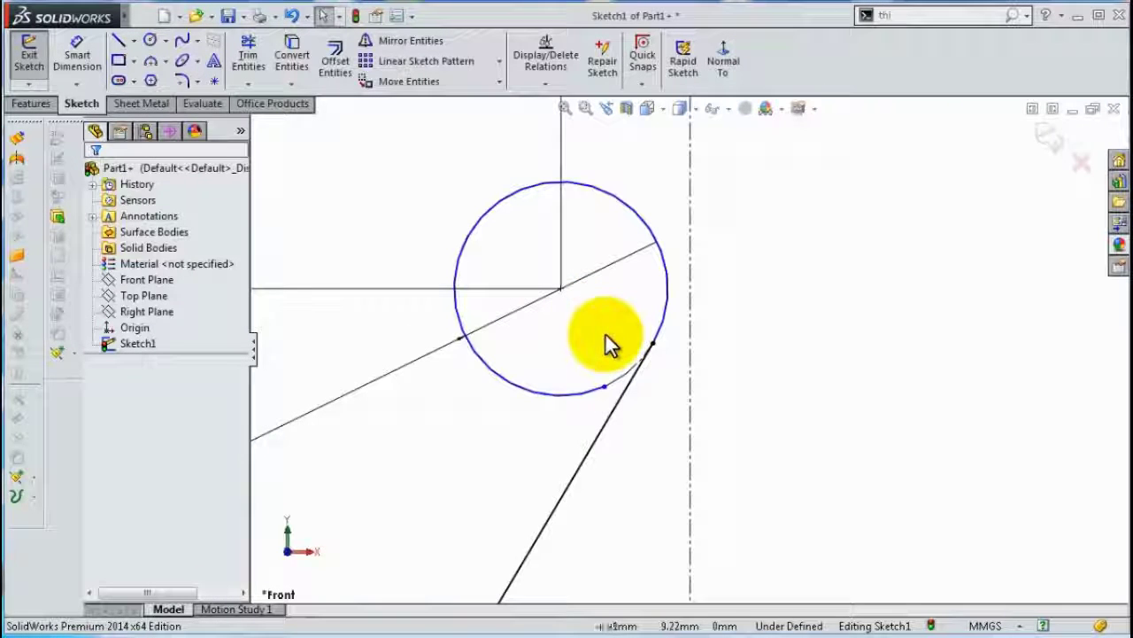
Dimension the arc endpoint 0.50 horizontally from the circle centre
{"action": "left_click", "coordinate": [77, 55]}
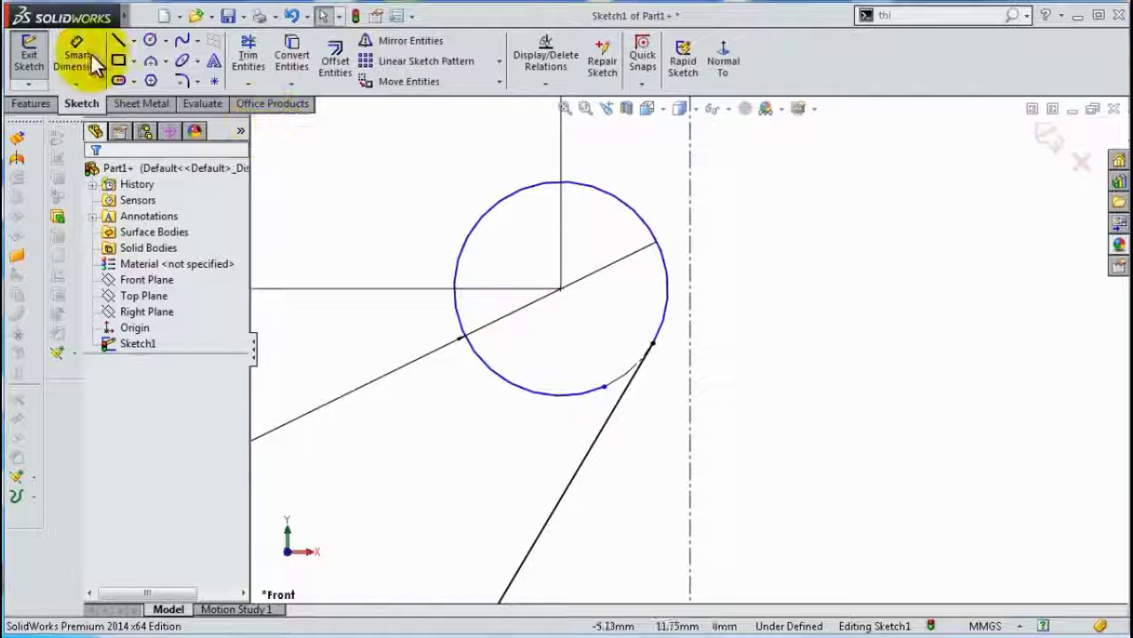
{"action": "left_click", "coordinate": [602, 390]}
{"action": "left_click", "coordinate": [560, 288]}
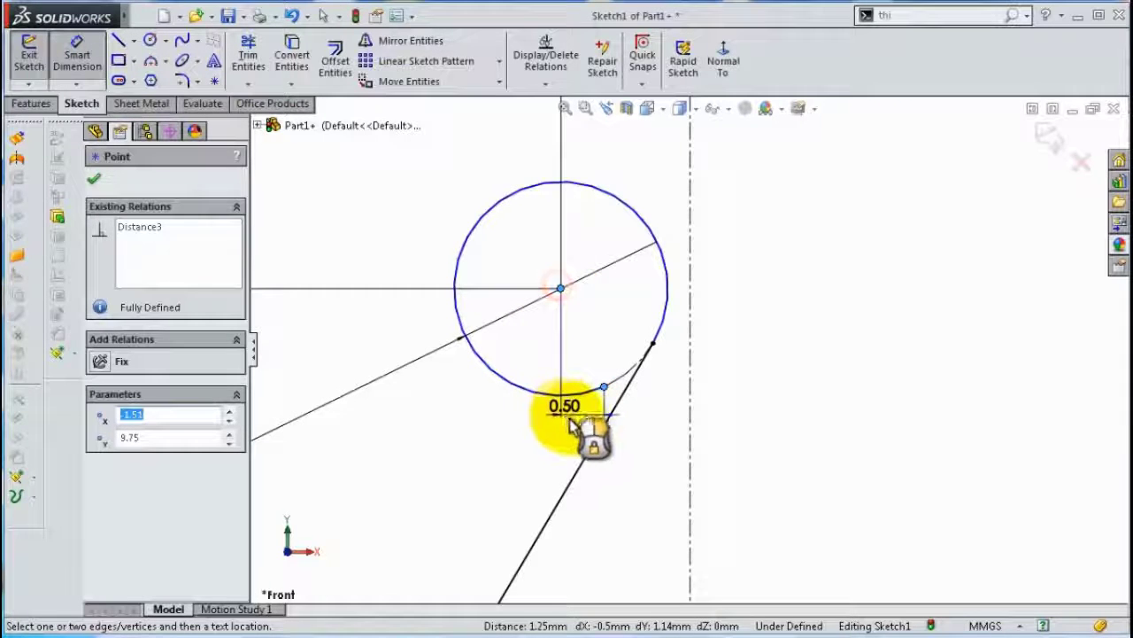
{"action": "left_click", "coordinate": [573, 416]}
{"action": "left_click", "coordinate": [500, 397]}
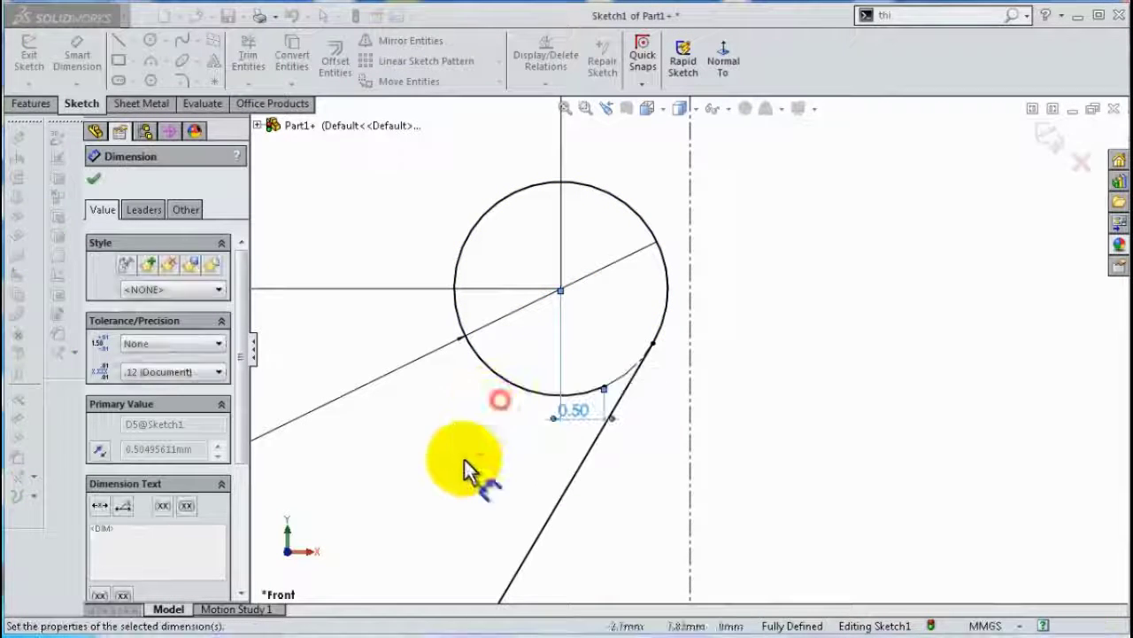
{"action": "left_click", "coordinate": [480, 462]}
Select the 0.50 dimension and orbit the sketch into an angled 3D view
{"action": "scroll", "coordinate": [510, 447], "scroll_direction": "up", "scroll_amount": 5}
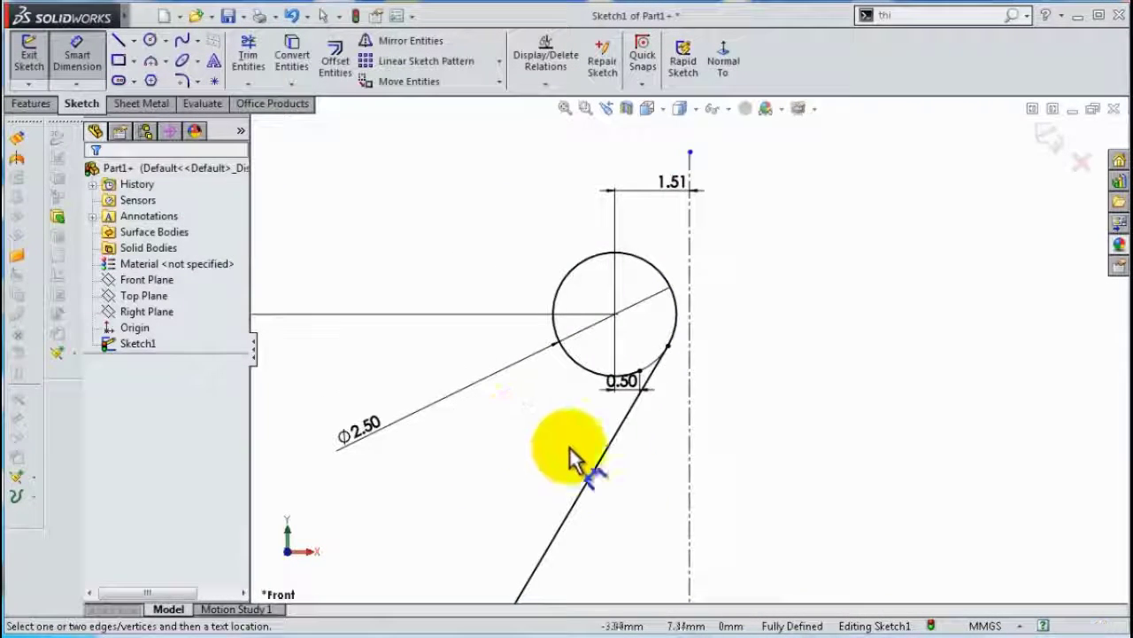
{"action": "scroll", "coordinate": [742, 553], "scroll_direction": "up", "scroll_amount": 2}
{"action": "scroll", "coordinate": [739, 549], "scroll_direction": "up", "scroll_amount": 2}
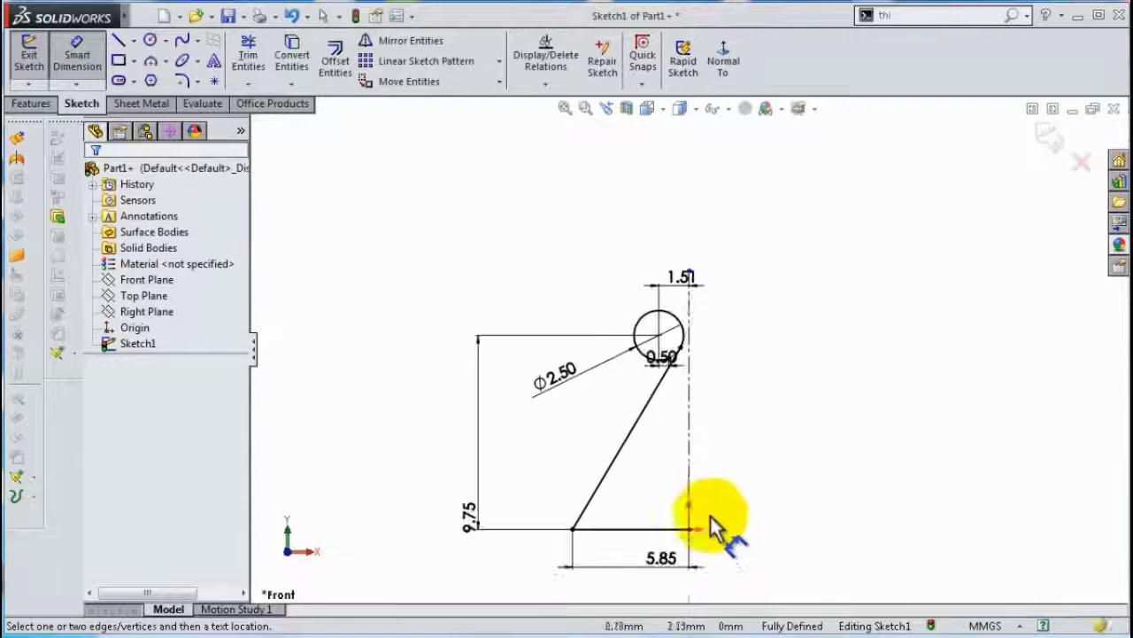
{"action": "left_click", "coordinate": [680, 415]}
{"action": "scroll", "coordinate": [749, 430], "scroll_direction": "down", "scroll_amount": 1}
{"action": "scroll", "coordinate": [727, 416], "scroll_direction": "down", "scroll_amount": 1}
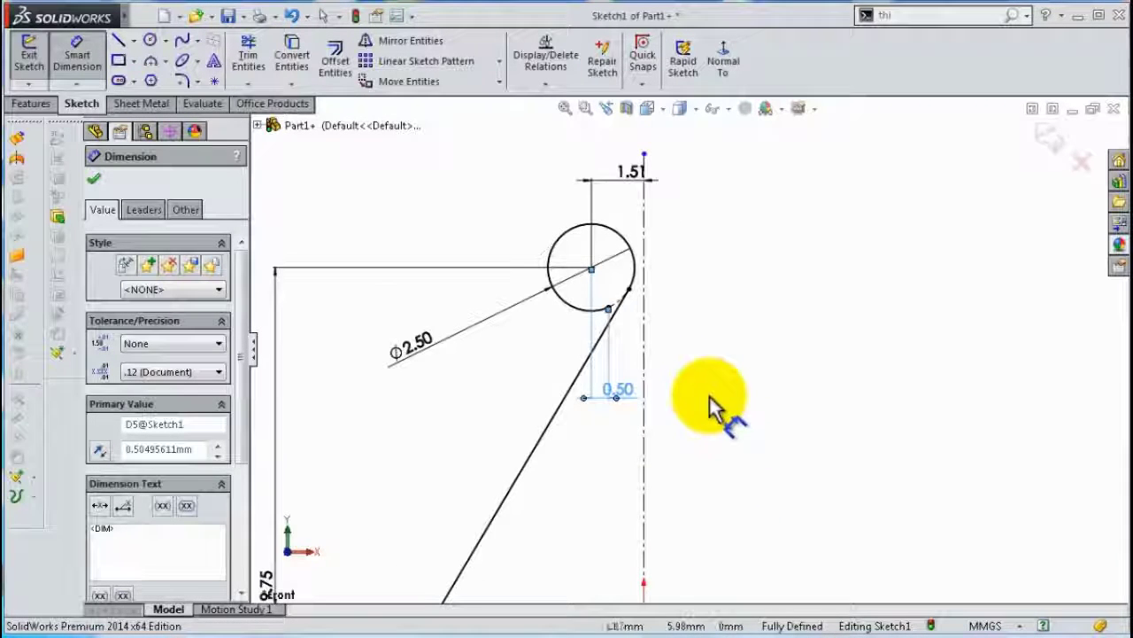
{"action": "scroll", "coordinate": [700, 412], "scroll_direction": "down", "scroll_amount": 1}
{"action": "middle_click_drag", "start_coordinate": [686, 410], "coordinate": [670, 463]}
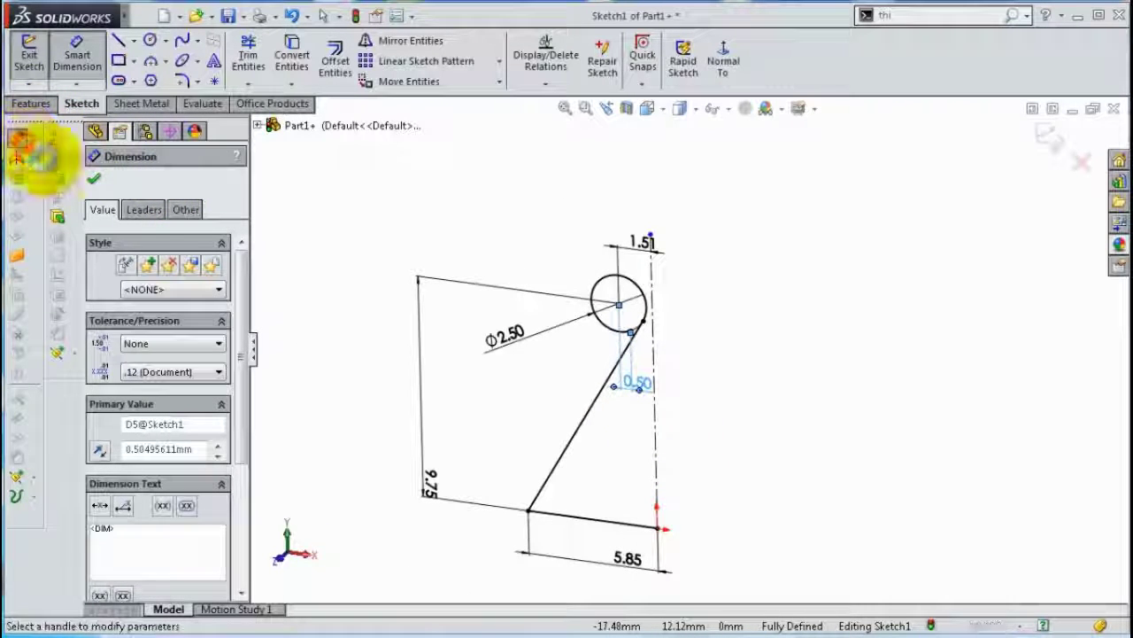
Surface-extrude the profile 20 mm Mid Plane and orbit to a front-facing view
{"action": "left_click", "coordinate": [20, 152]}
{"action": "left_click", "coordinate": [230, 338]}
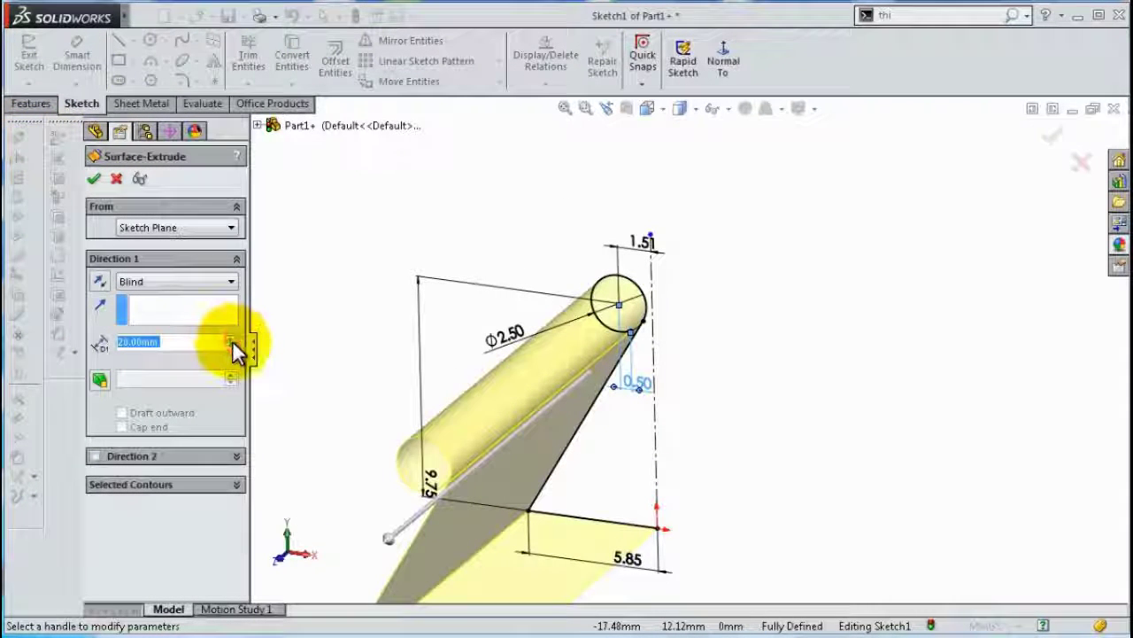
{"action": "left_click", "coordinate": [176, 283]}
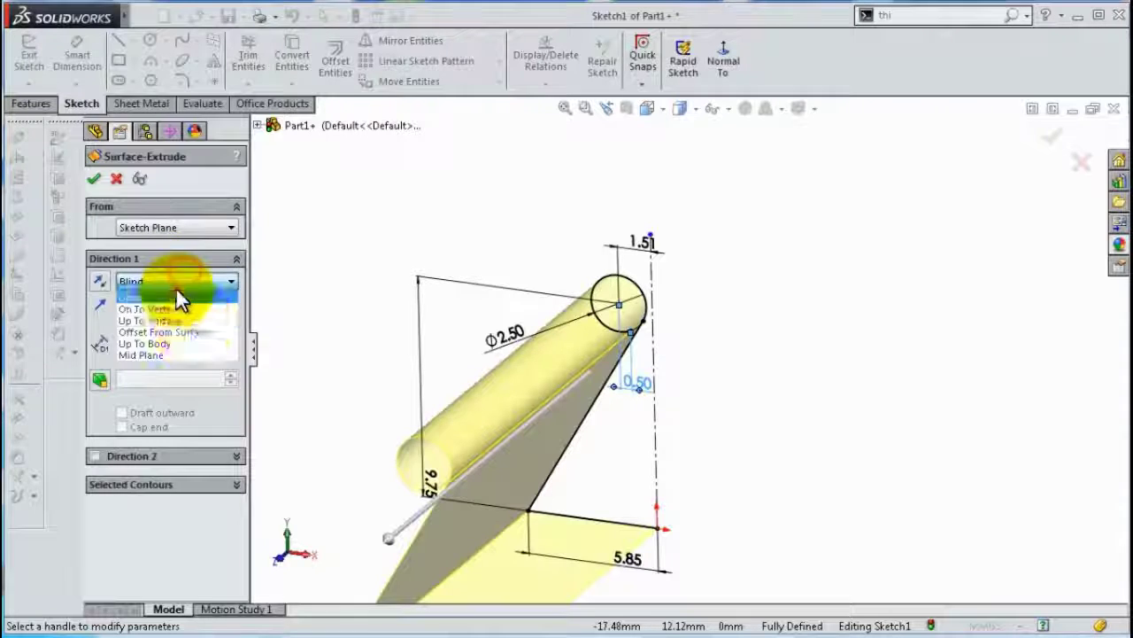
{"action": "left_click", "coordinate": [192, 355]}
{"action": "left_click", "coordinate": [94, 179]}
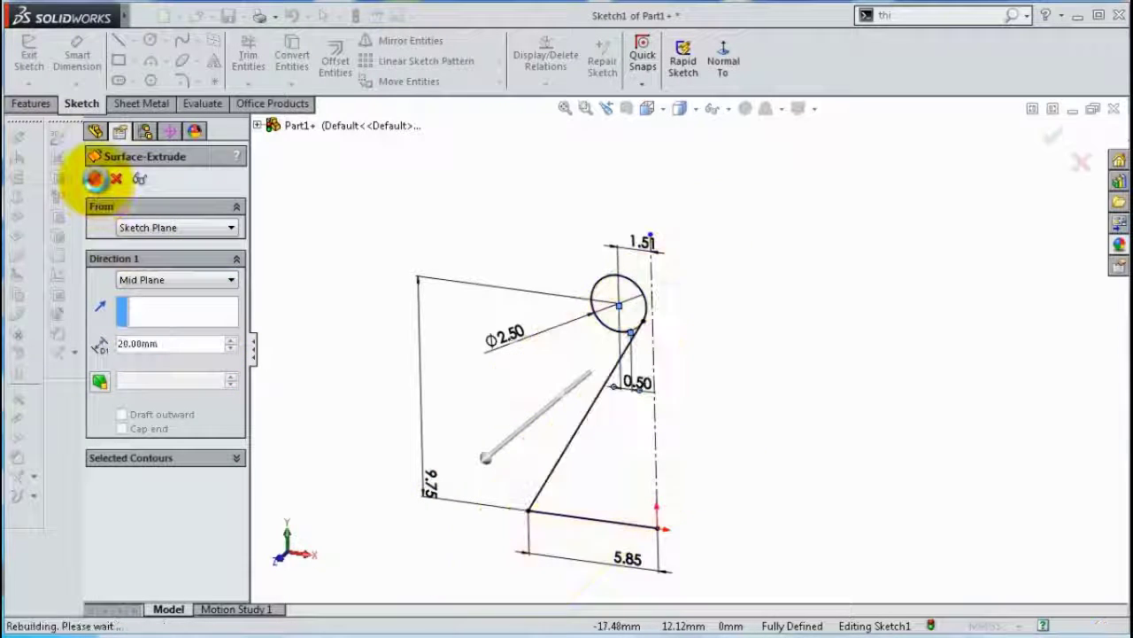
{"action": "mouse_move", "coordinate": [586, 469]}
{"action": "middle_mouse_down"}
{"action": "mouse_move", "coordinate": [532, 412]}
{"action": "mouse_move", "coordinate": [608, 417]}
{"action": "mouse_move", "coordinate": [652, 475]}
{"action": "mouse_move", "coordinate": [638, 442]}
{"action": "mouse_move", "coordinate": [670, 470]}
{"action": "middle_mouse_up"}
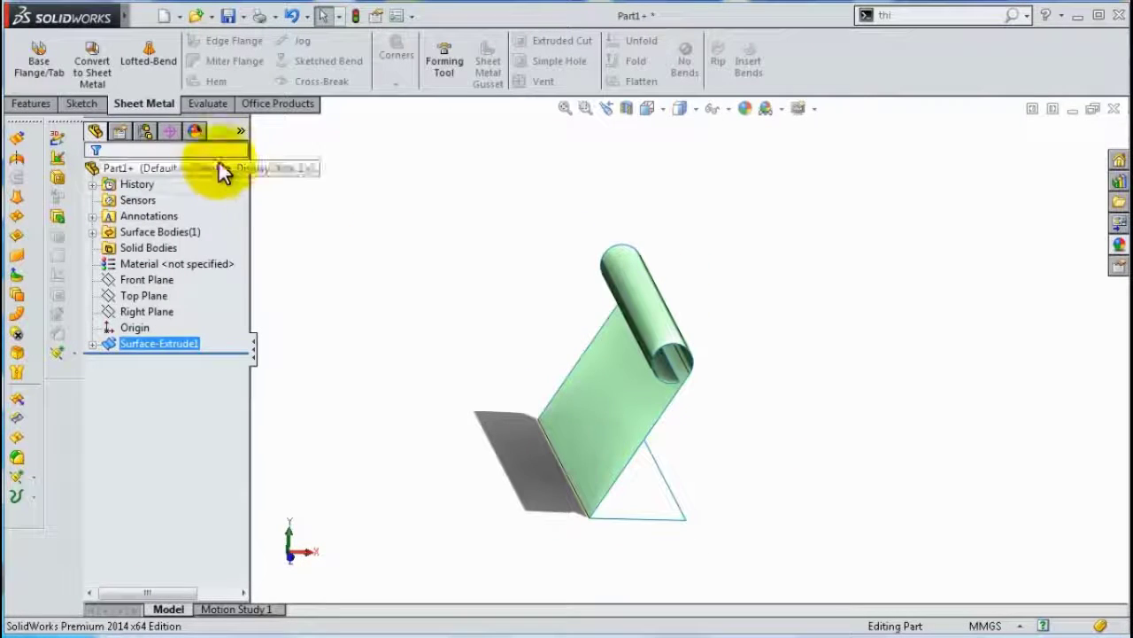
Restore the Sheet Metal command group and show its commands
{"action": "left_click", "coordinate": [80, 103]}
{"action": "left_click", "coordinate": [124, 104]}
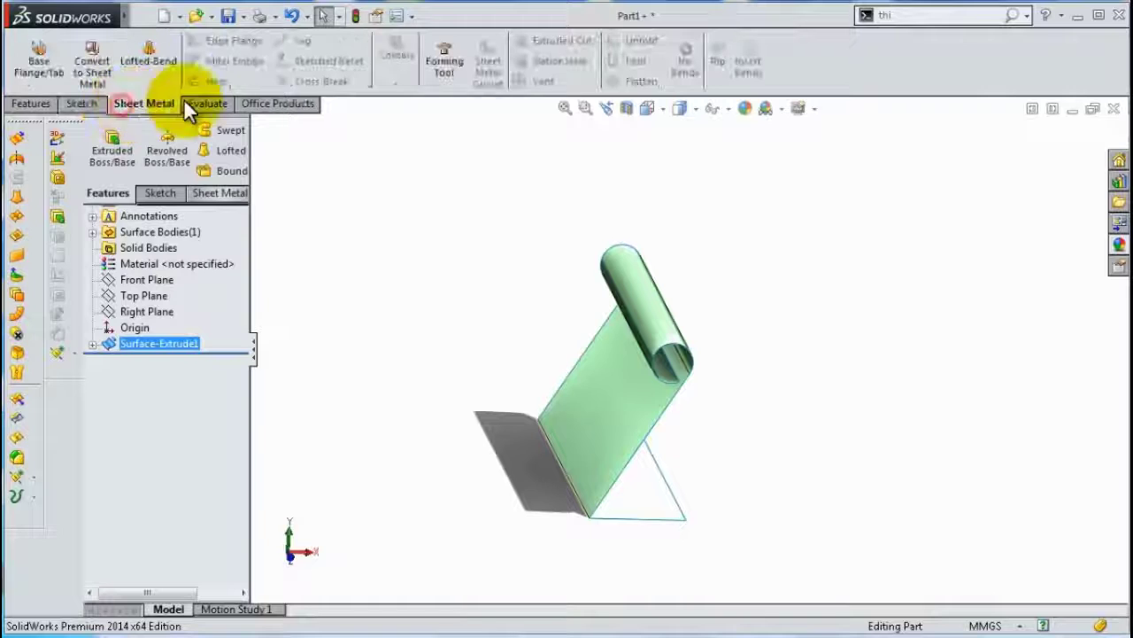
{"action": "right_click", "coordinate": [262, 102]}
{"action": "left_click", "coordinate": [319, 164]}
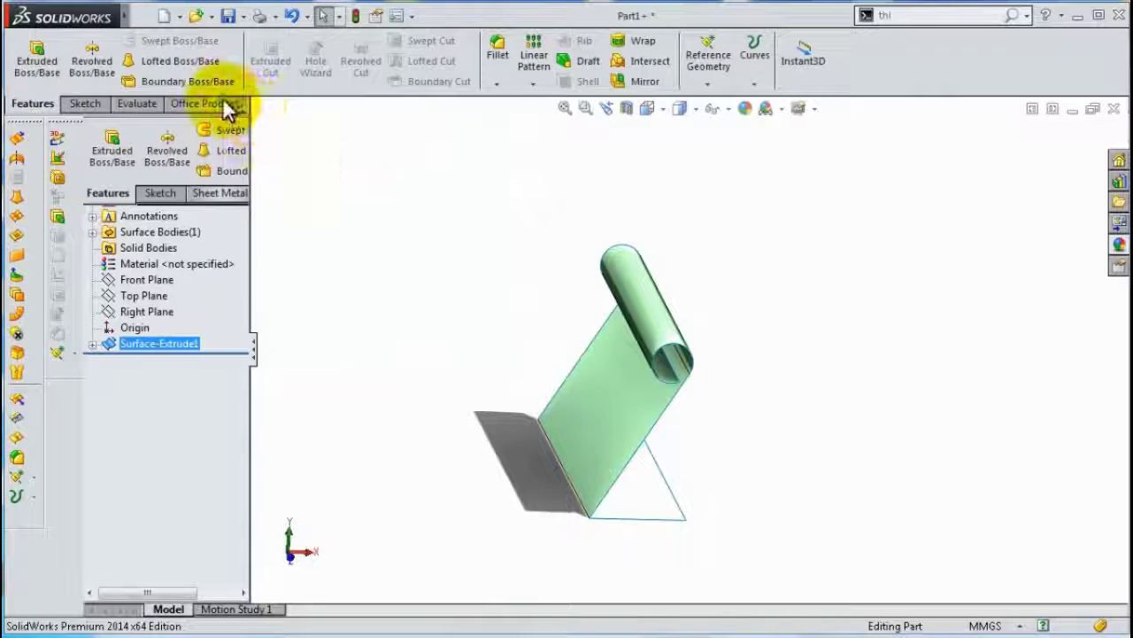
{"action": "right_click", "coordinate": [228, 105]}
{"action": "left_click", "coordinate": [278, 163]}
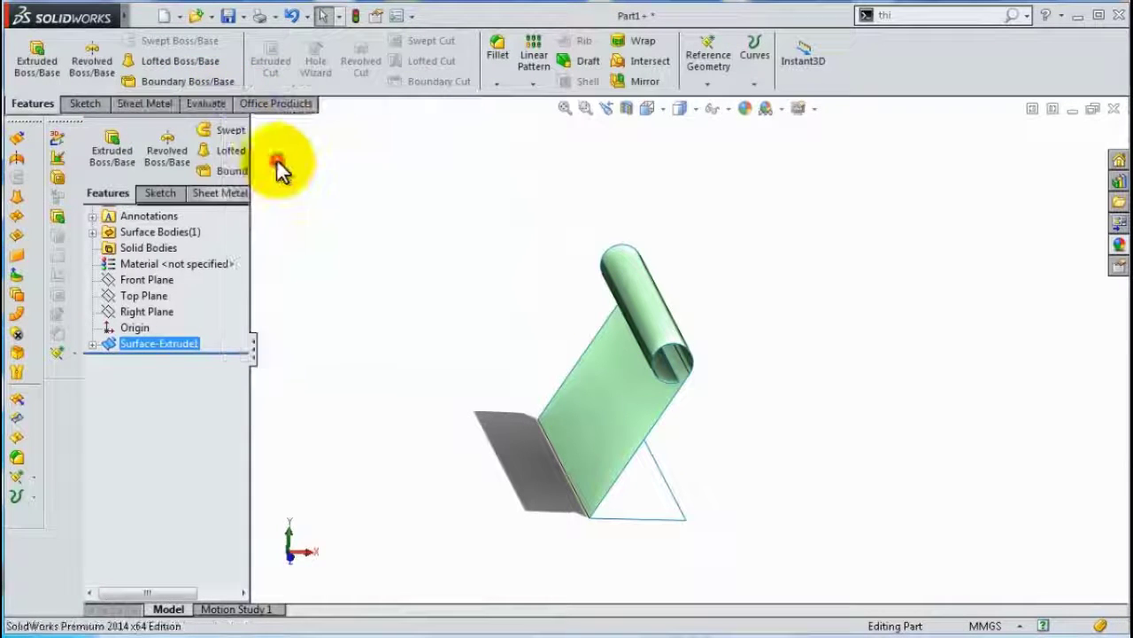
{"action": "left_click", "coordinate": [143, 103]}
Start Convert to Sheet Metal and choose the flat wall as the fixed face
{"action": "left_click", "coordinate": [106, 71]}
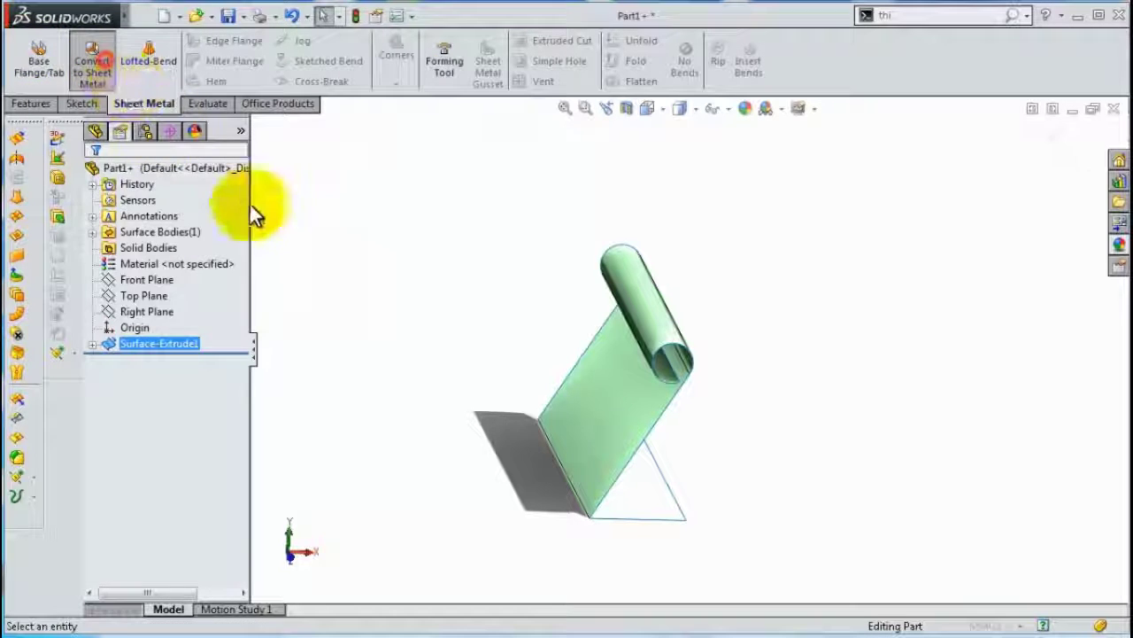
{"action": "mouse_move", "coordinate": [681, 445]}
{"action": "middle_mouse_down"}
{"action": "mouse_move", "coordinate": [676, 432]}
{"action": "mouse_move", "coordinate": [637, 468]}
{"action": "middle_mouse_up"}
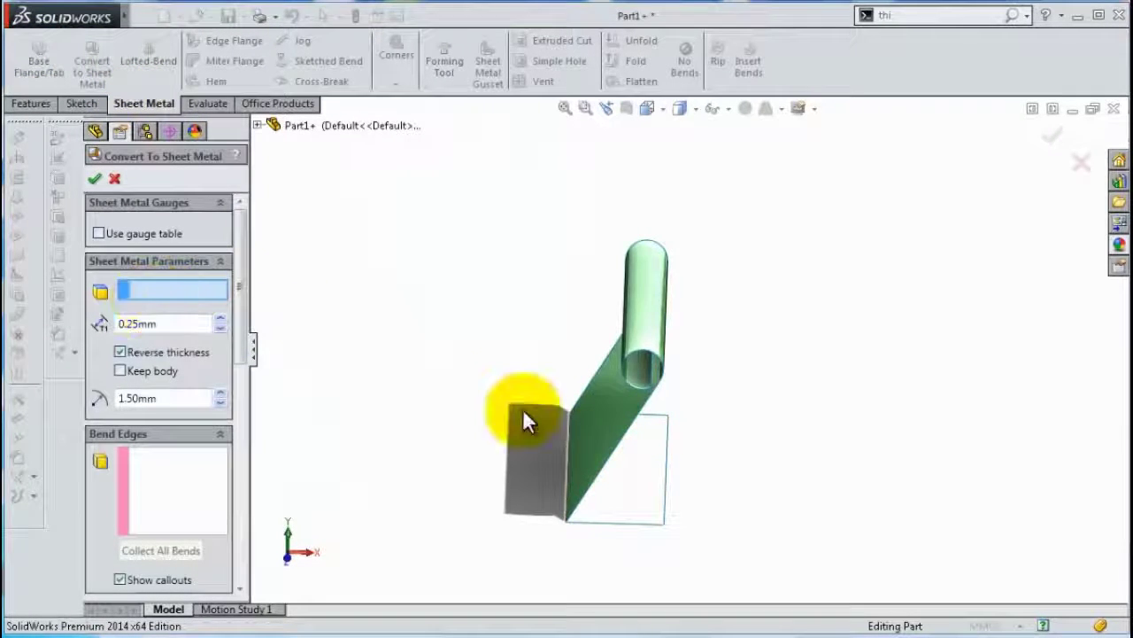
{"action": "left_click", "coordinate": [599, 411]}
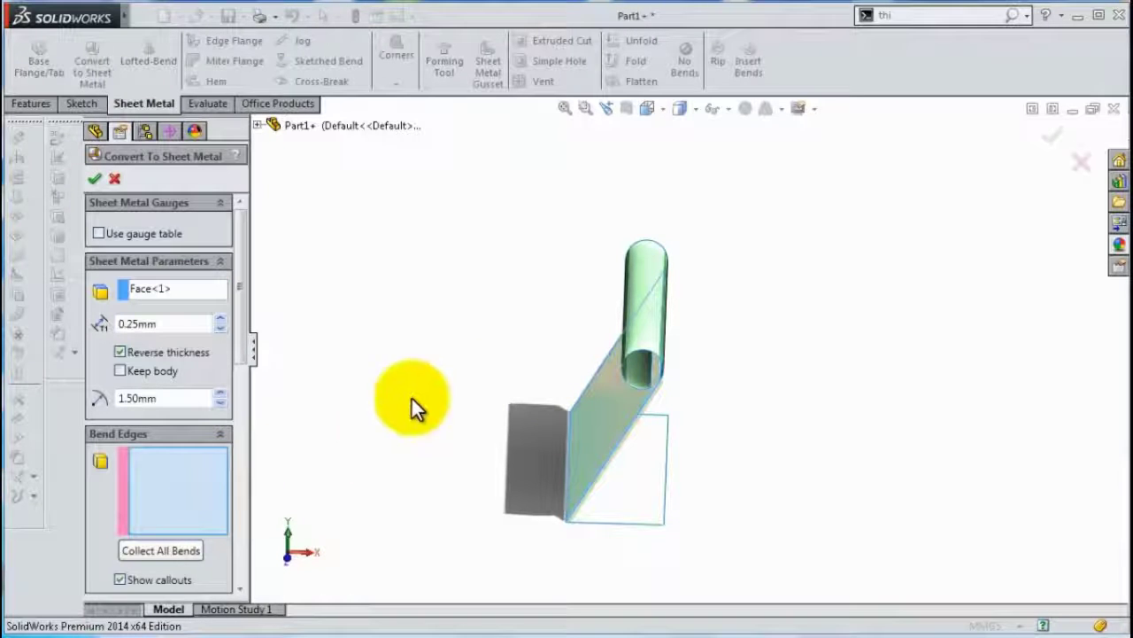
{"action": "mouse_move", "coordinate": [521, 471]}
{"action": "middle_mouse_down"}
{"action": "mouse_move", "coordinate": [557, 384]}
{"action": "mouse_move", "coordinate": [549, 436]}
{"action": "middle_mouse_up"}
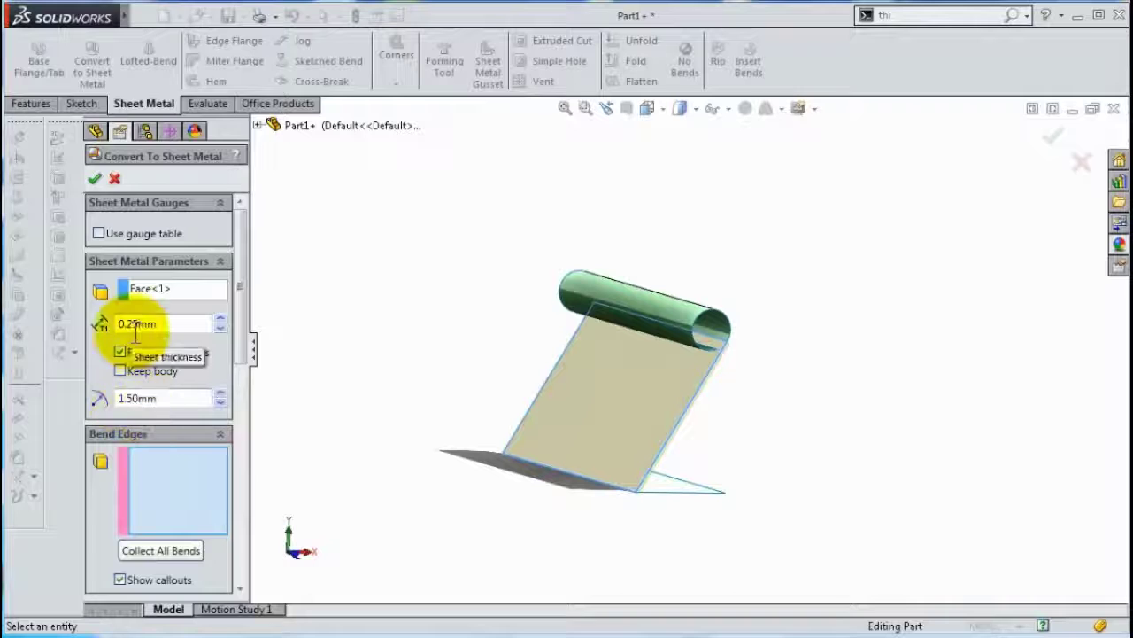
{"action": "middle_click_drag", "start_coordinate": [399, 363], "coordinate": [375, 353]}
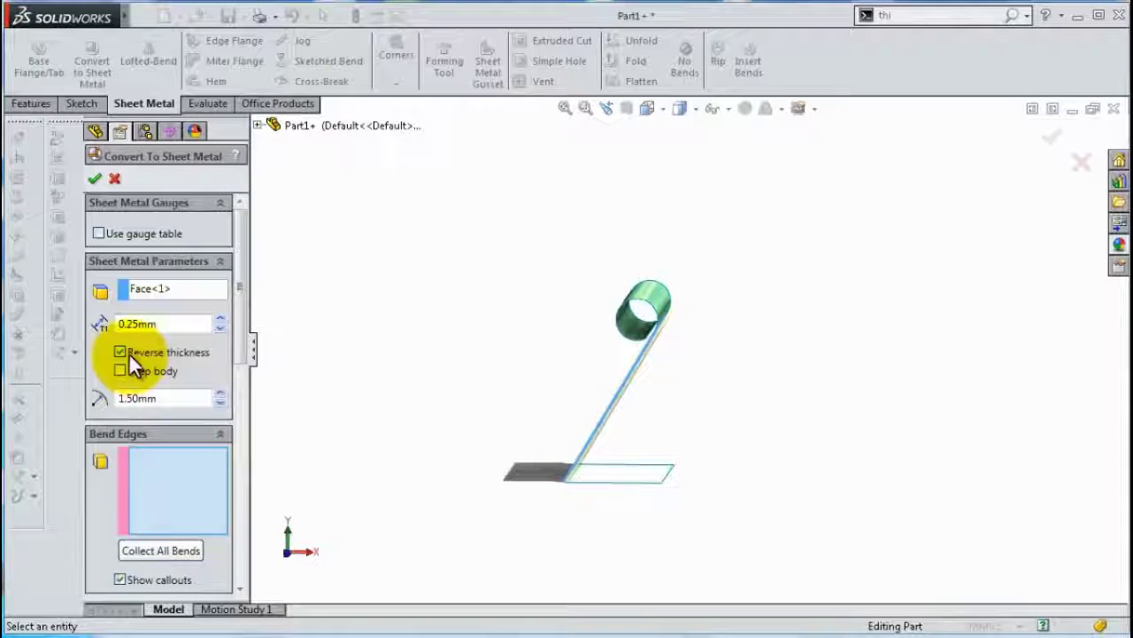
{"action": "scroll", "coordinate": [681, 337], "scroll_direction": "down", "scroll_amount": 3}
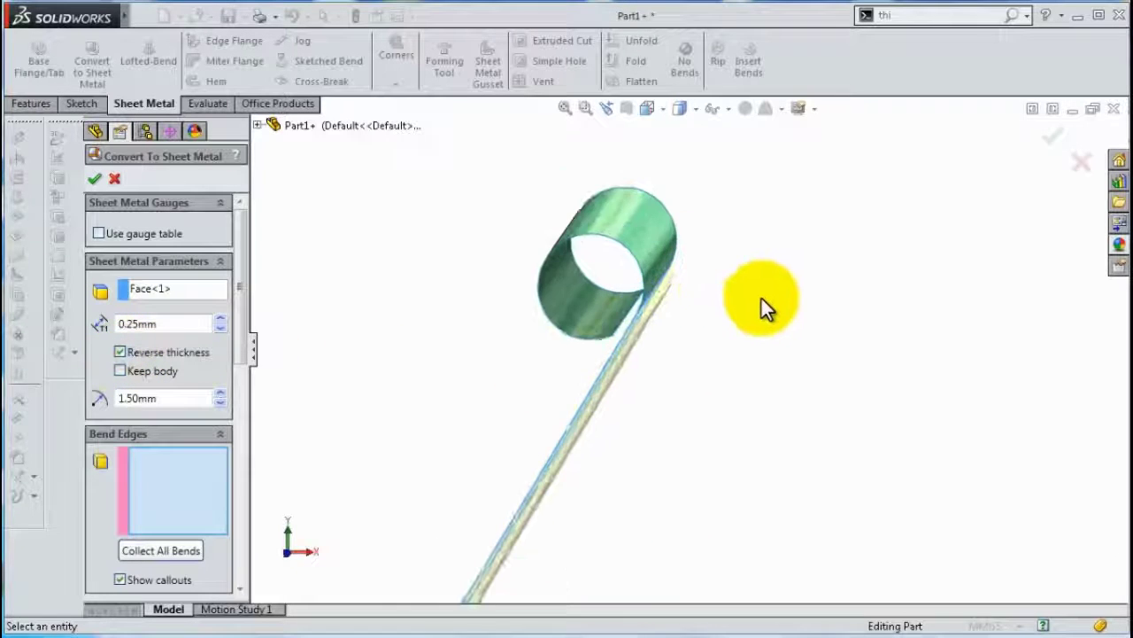
{"action": "scroll", "coordinate": [717, 297], "scroll_direction": "down", "scroll_amount": 2}
{"action": "scroll", "coordinate": [576, 308], "scroll_direction": "down", "scroll_amount": 1}
{"action": "scroll", "coordinate": [512, 445], "scroll_direction": "up", "scroll_amount": 1}
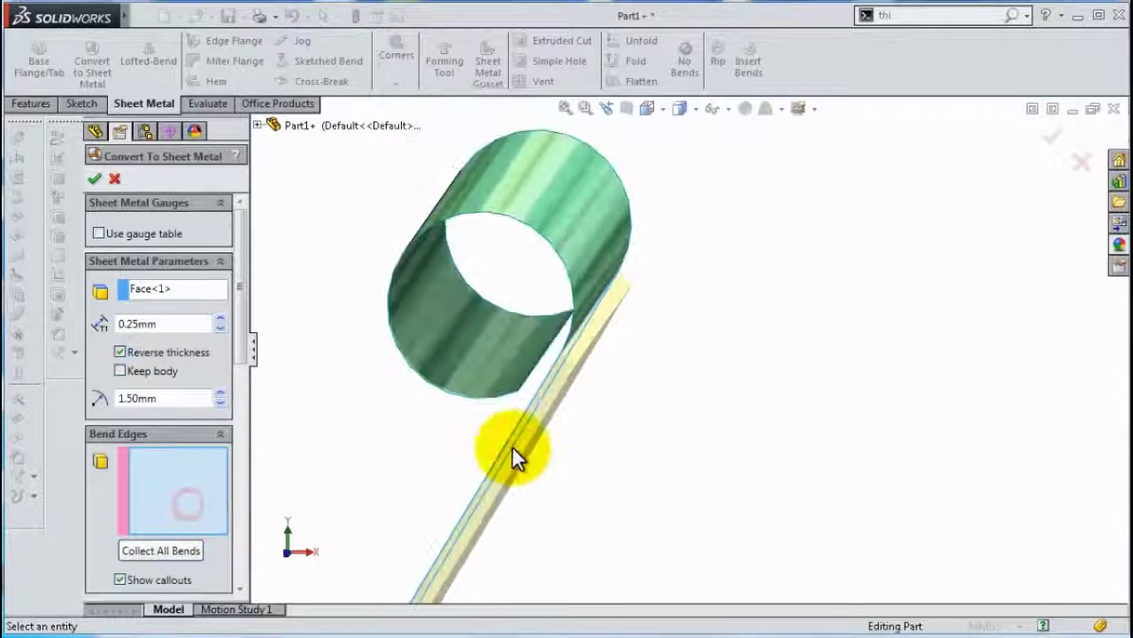
{"action": "scroll", "coordinate": [534, 426], "scroll_direction": "up", "scroll_amount": 1}
{"action": "scroll", "coordinate": [523, 496], "scroll_direction": "up", "scroll_amount": 1}
{"action": "scroll", "coordinate": [515, 513], "scroll_direction": "up", "scroll_amount": 1}
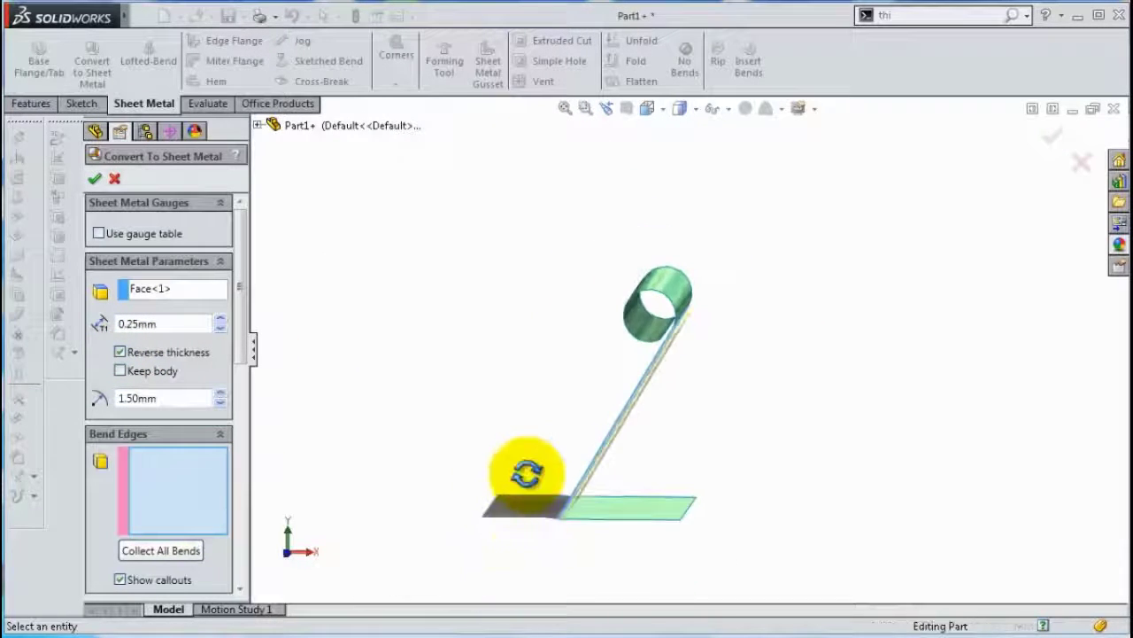
Mark the bottom edge and the curl as bends, confirming 0.25 mm thickness and 1.50 mm radius
{"action": "middle_click_drag", "start_coordinate": [515, 514], "coordinate": [559, 507]}
{"action": "left_click", "coordinate": [628, 513]}
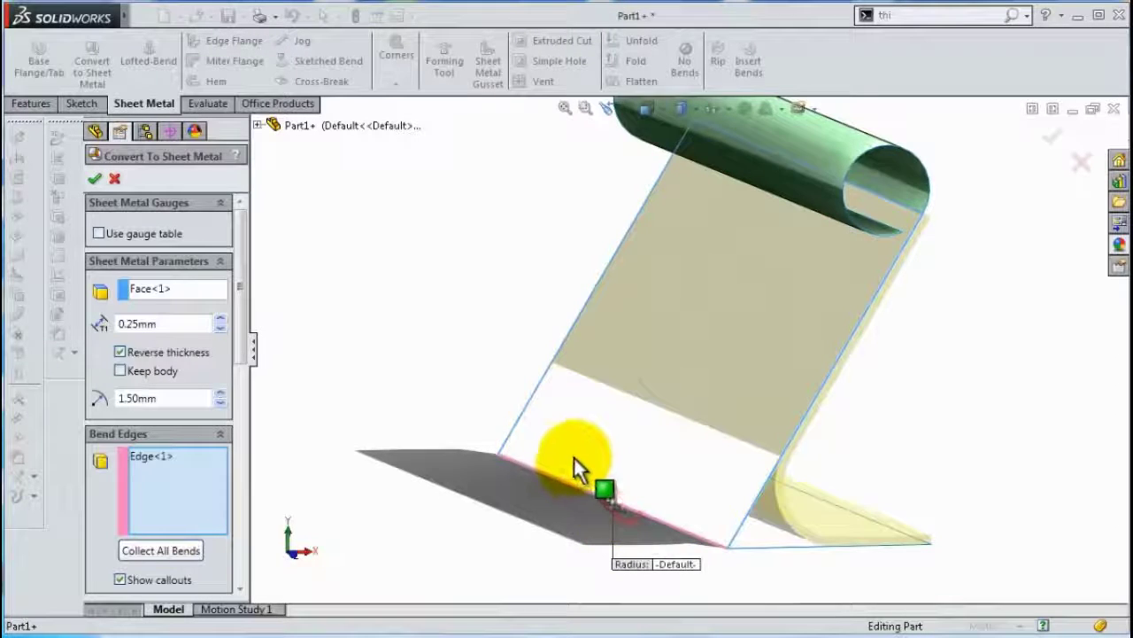
{"action": "middle_click_drag", "start_coordinate": [573, 456], "coordinate": [537, 446]}
{"action": "scroll", "coordinate": [746, 280], "scroll_direction": "up", "scroll_amount": 2}
{"action": "scroll", "coordinate": [746, 266], "scroll_direction": "down", "scroll_amount": 3}
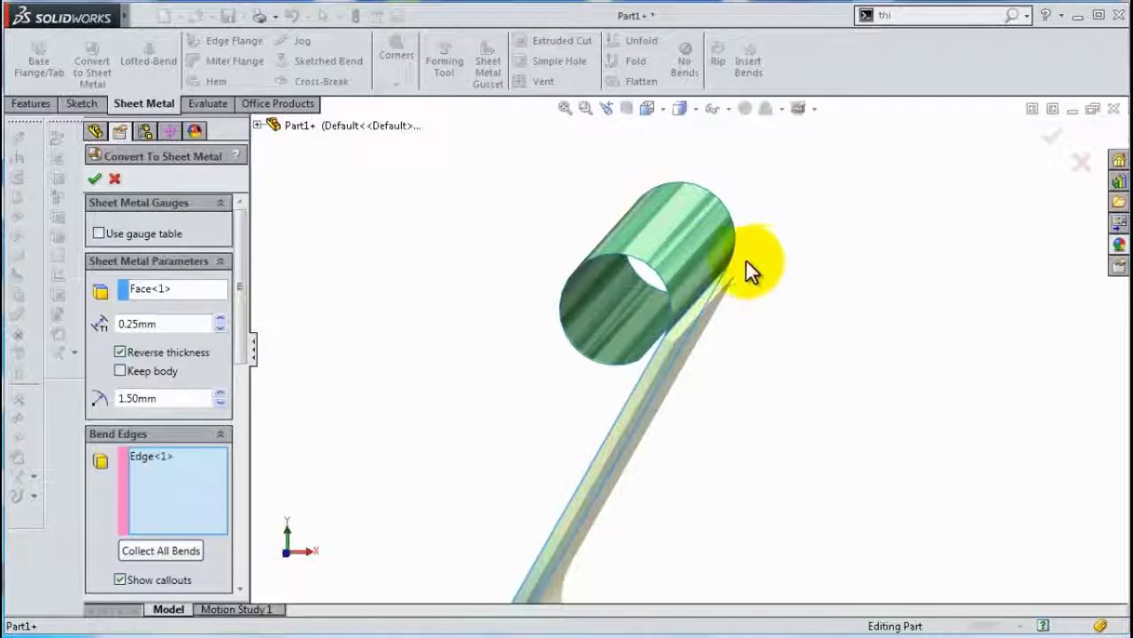
{"action": "left_click", "coordinate": [722, 281]}
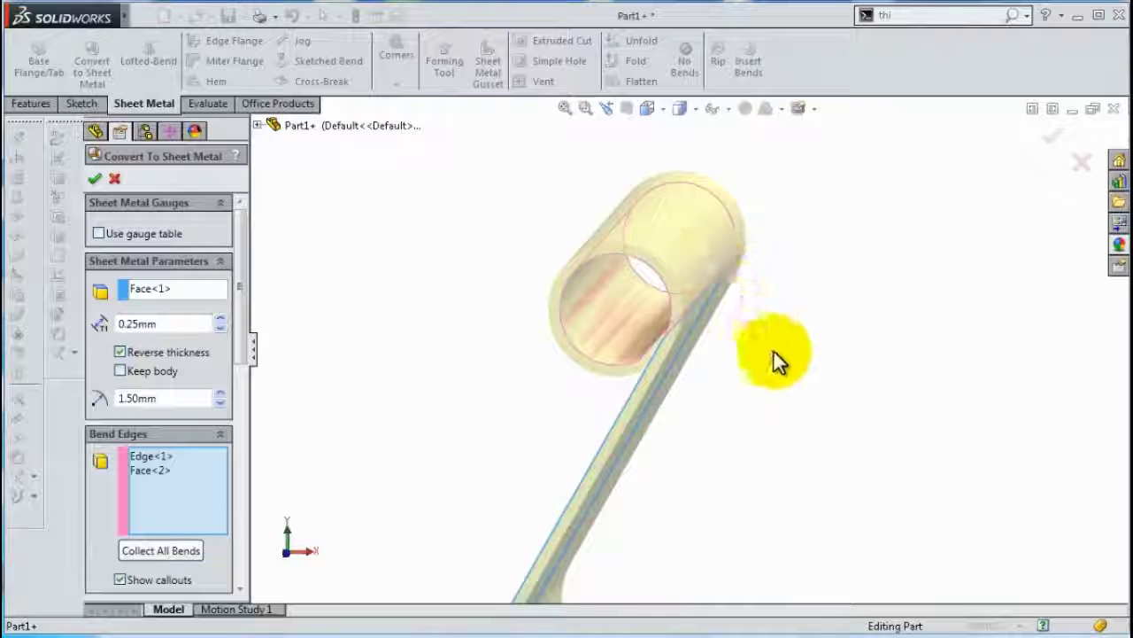
{"action": "mouse_move", "coordinate": [777, 361]}
{"action": "middle_mouse_down"}
{"action": "mouse_move", "coordinate": [792, 337]}
{"action": "mouse_move", "coordinate": [779, 341]}
{"action": "middle_mouse_up"}
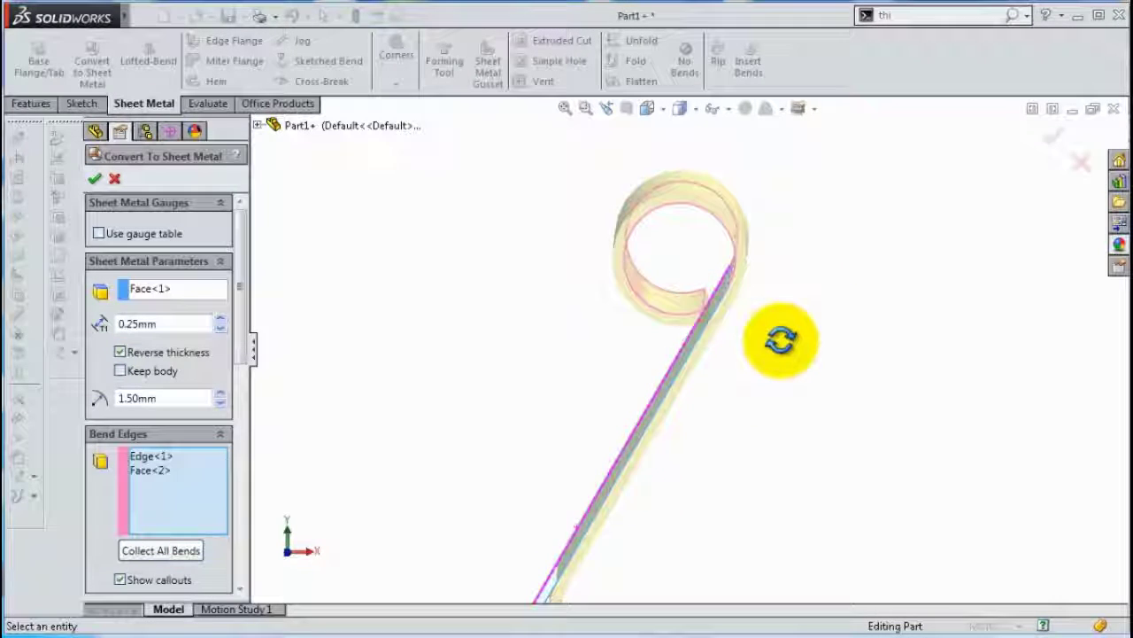
{"action": "scroll", "coordinate": [857, 275], "scroll_direction": "up", "scroll_amount": 2}
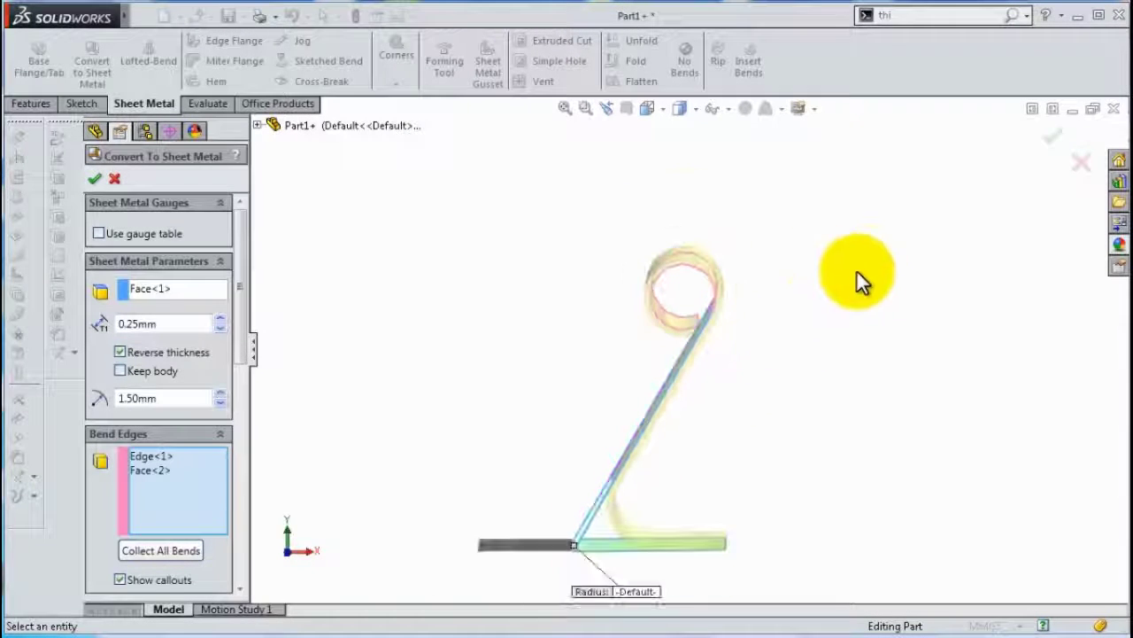
{"action": "left_click", "coordinate": [95, 180]}
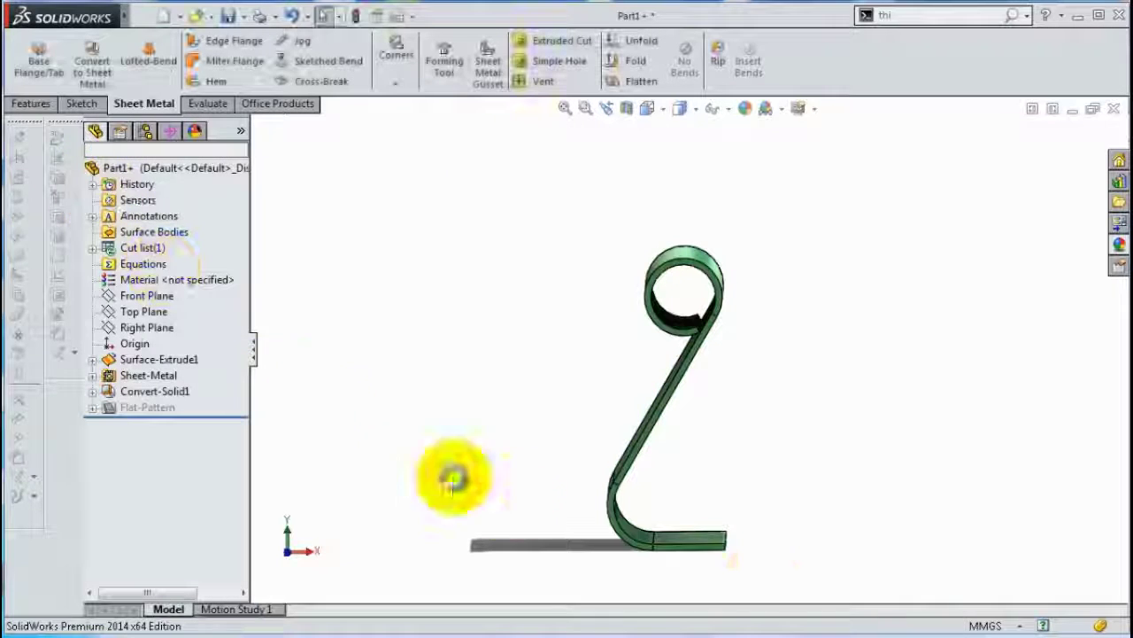
Unfold the first bend, keeping the flat flange face fixed
{"action": "mouse_move", "coordinate": [764, 541]}
{"action": "middle_mouse_down"}
{"action": "mouse_move", "coordinate": [732, 551]}
{"action": "mouse_move", "coordinate": [742, 575]}
{"action": "mouse_move", "coordinate": [764, 448]}
{"action": "mouse_move", "coordinate": [796, 400]}
{"action": "mouse_move", "coordinate": [865, 387]}
{"action": "mouse_move", "coordinate": [794, 407]}
{"action": "mouse_move", "coordinate": [800, 417]}
{"action": "mouse_move", "coordinate": [769, 343]}
{"action": "mouse_move", "coordinate": [744, 354]}
{"action": "middle_mouse_up"}
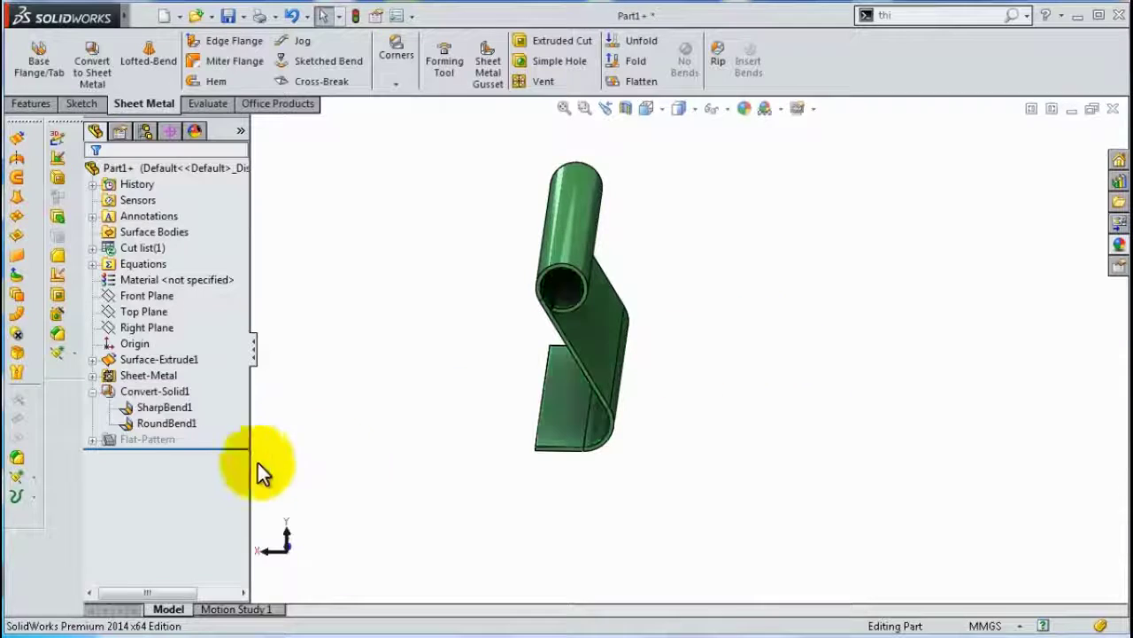
{"action": "left_click", "coordinate": [167, 421]}
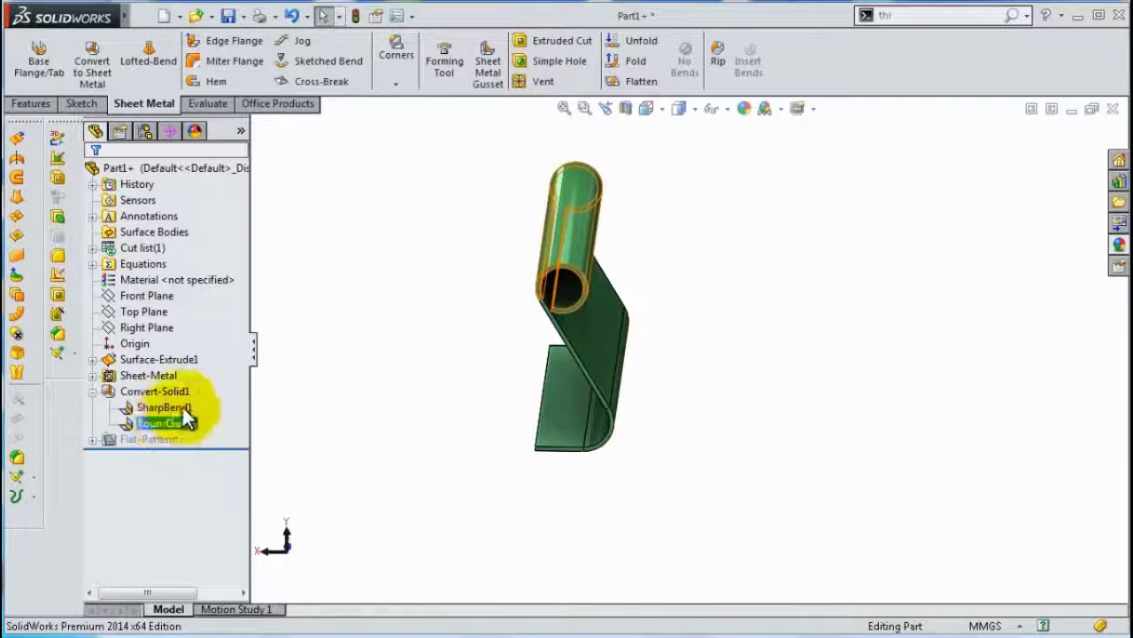
{"action": "key", "text": "Escape"}
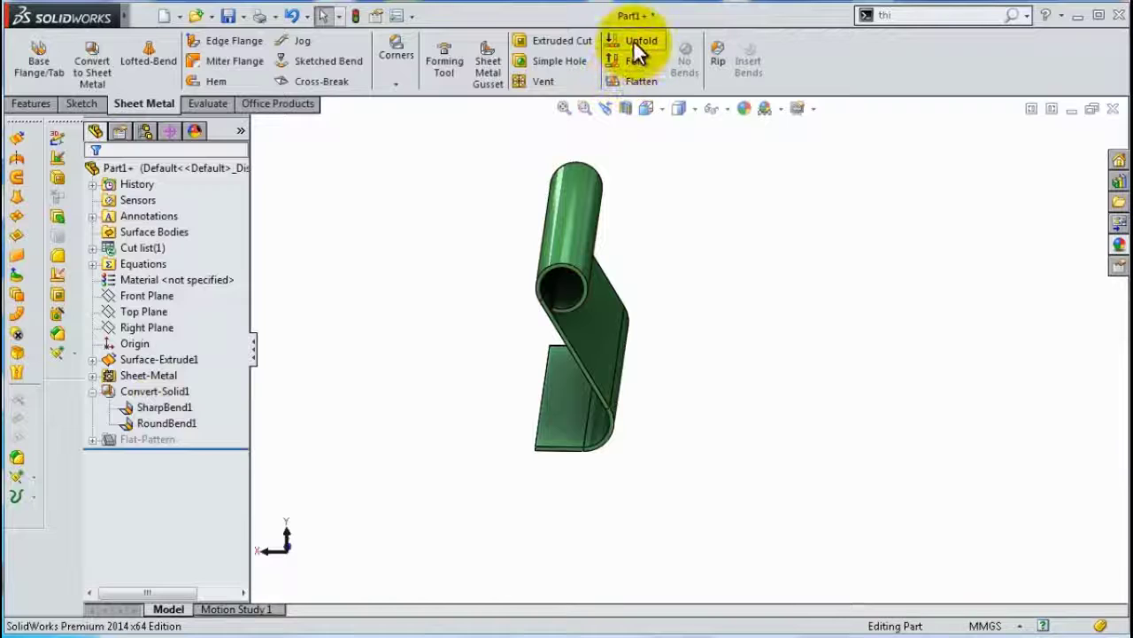
{"action": "left_click", "coordinate": [633, 40]}
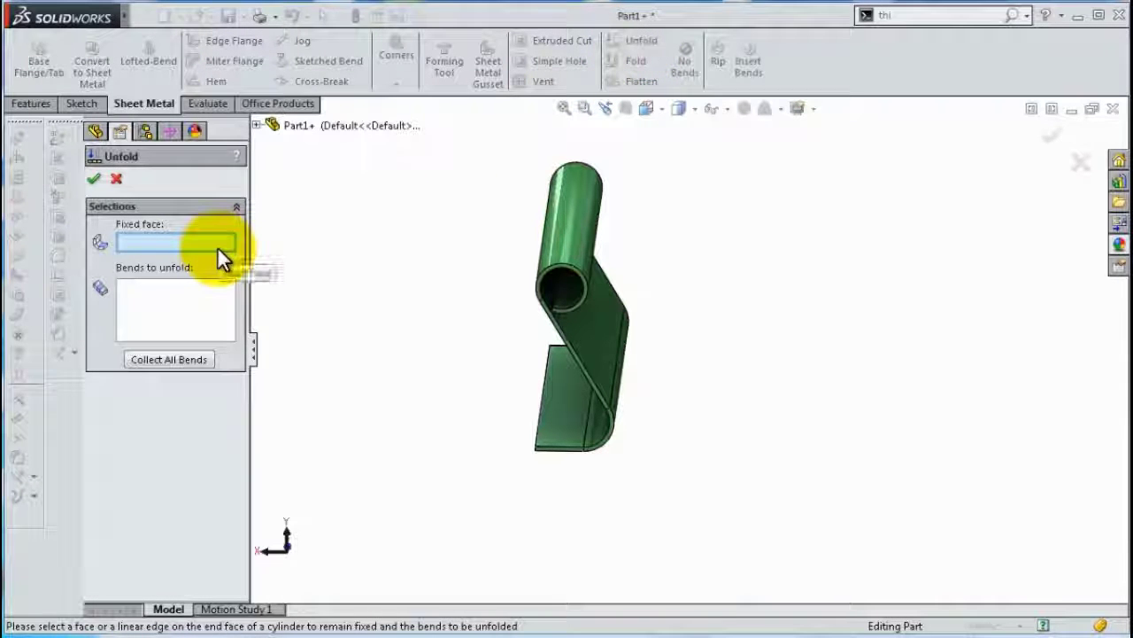
{"action": "left_click", "coordinate": [551, 404]}
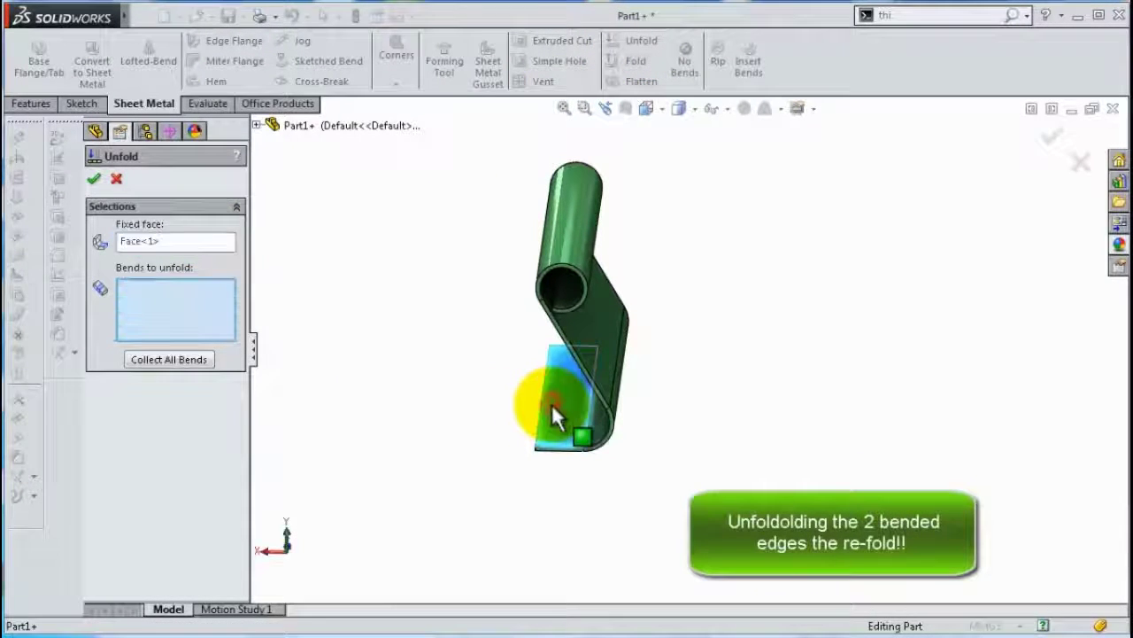
{"action": "left_click", "coordinate": [621, 384]}
{"action": "right_click", "coordinate": [621, 384]}
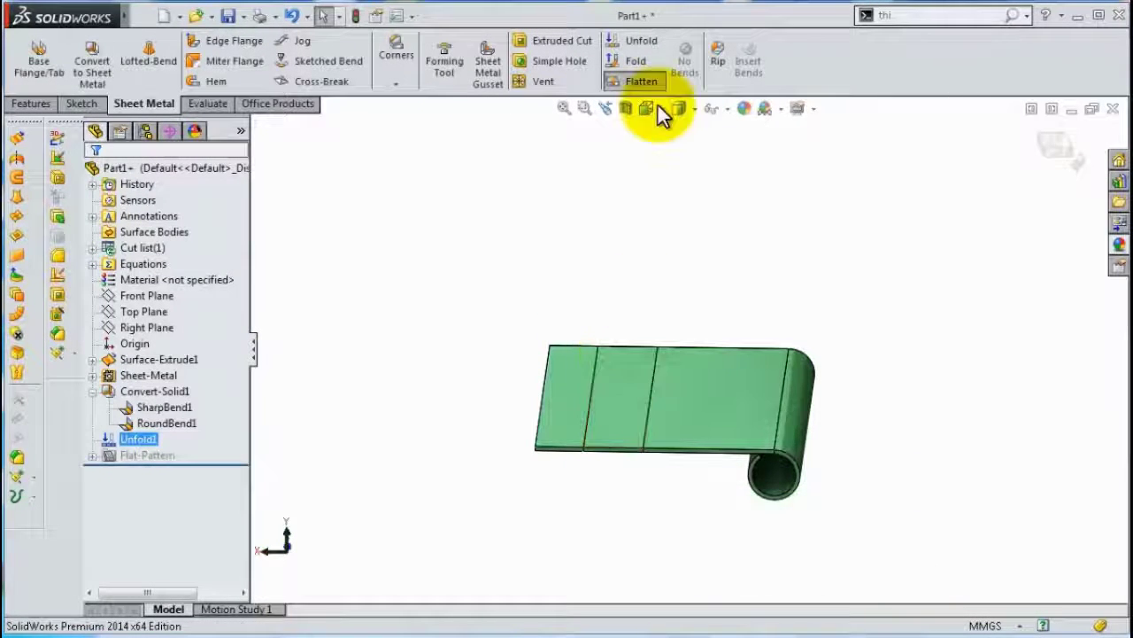
Unfold the rolled bend with the flat end face fixed, flattening the part
{"action": "left_click", "coordinate": [635, 43]}
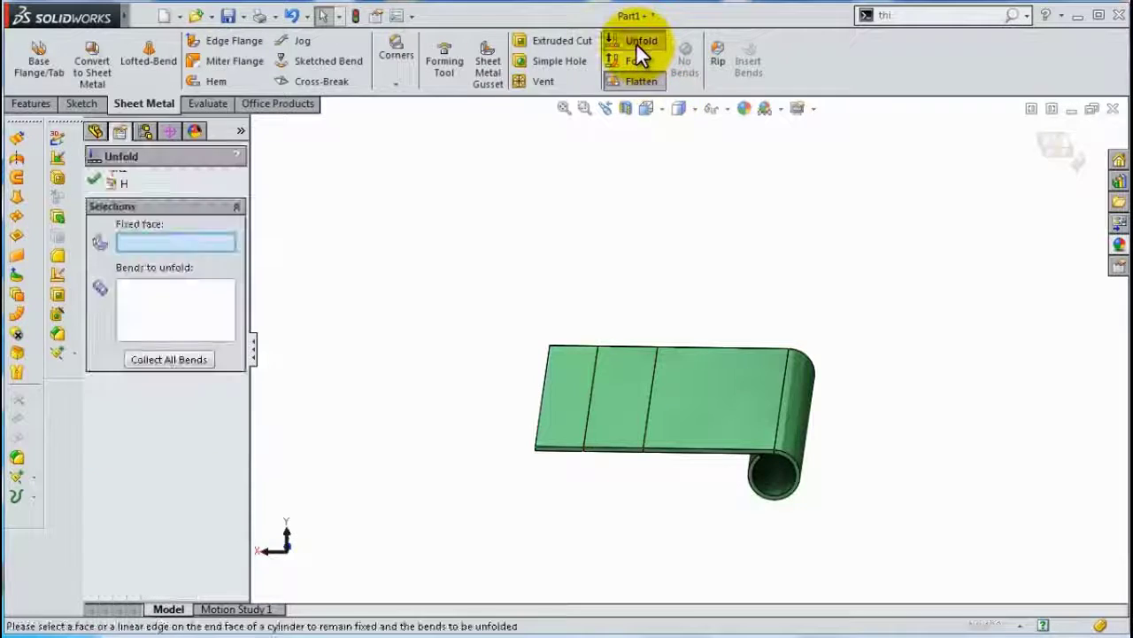
{"action": "left_click", "coordinate": [566, 391]}
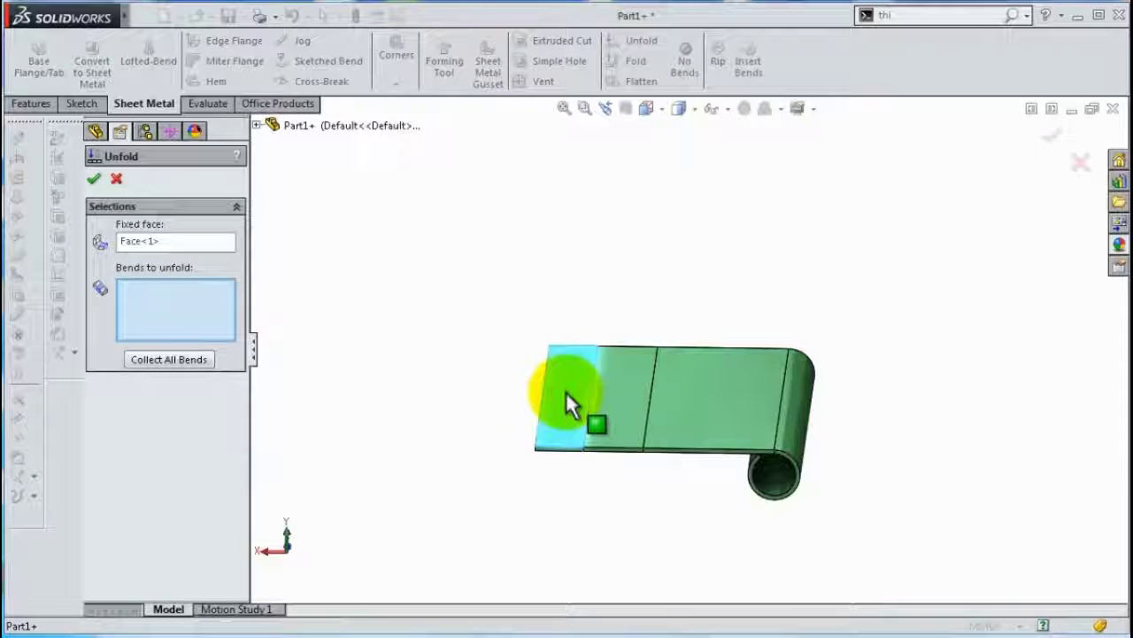
{"action": "left_click", "coordinate": [797, 428]}
{"action": "right_click", "coordinate": [797, 428]}
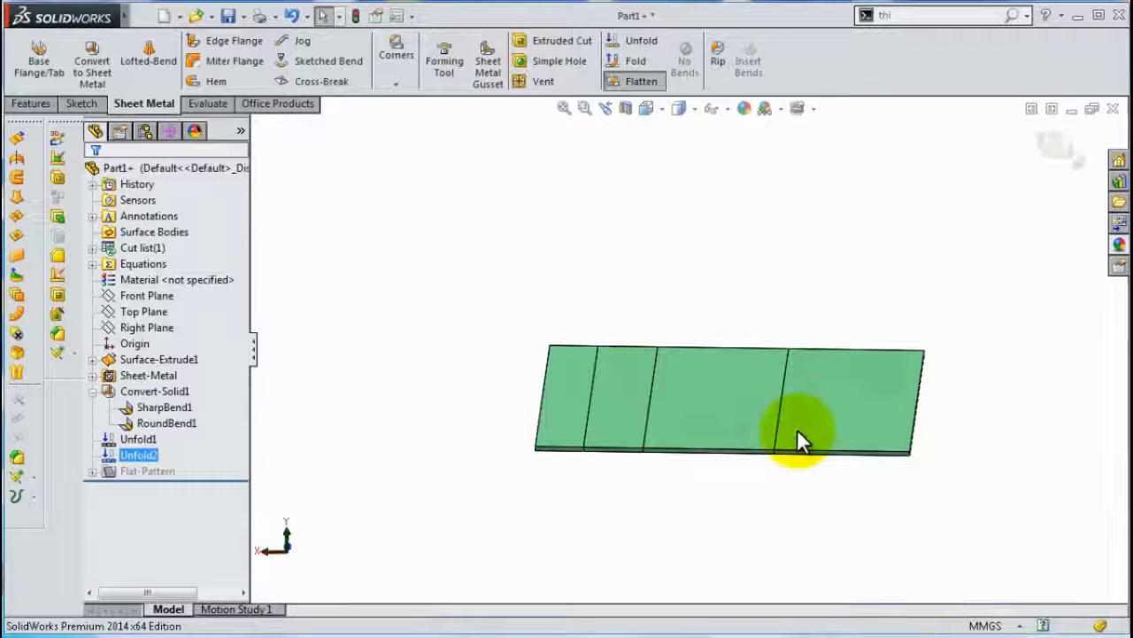
Start a sketch on the flattened face, view it normal, and draw a horizontal centerline across
{"action": "mouse_move", "coordinate": [846, 309]}
{"action": "middle_mouse_down"}
{"action": "mouse_move", "coordinate": [848, 398]}
{"action": "mouse_move", "coordinate": [873, 420]}
{"action": "middle_mouse_up"}
{"action": "left_click", "coordinate": [872, 417]}
{"action": "left_click", "coordinate": [930, 372]}
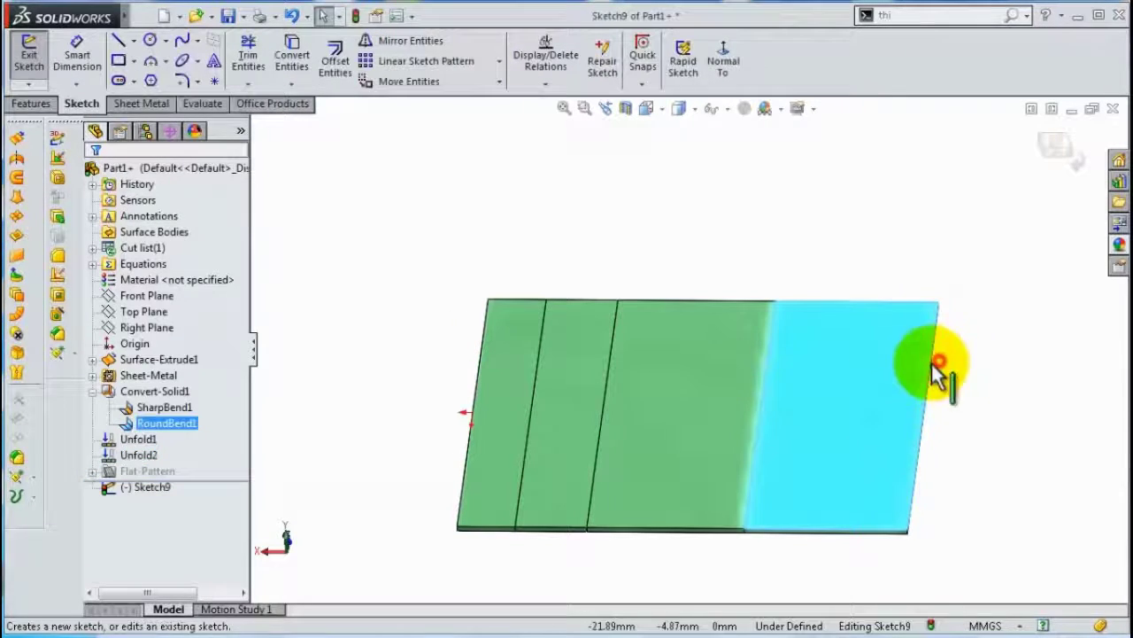
{"action": "left_click", "coordinate": [727, 62]}
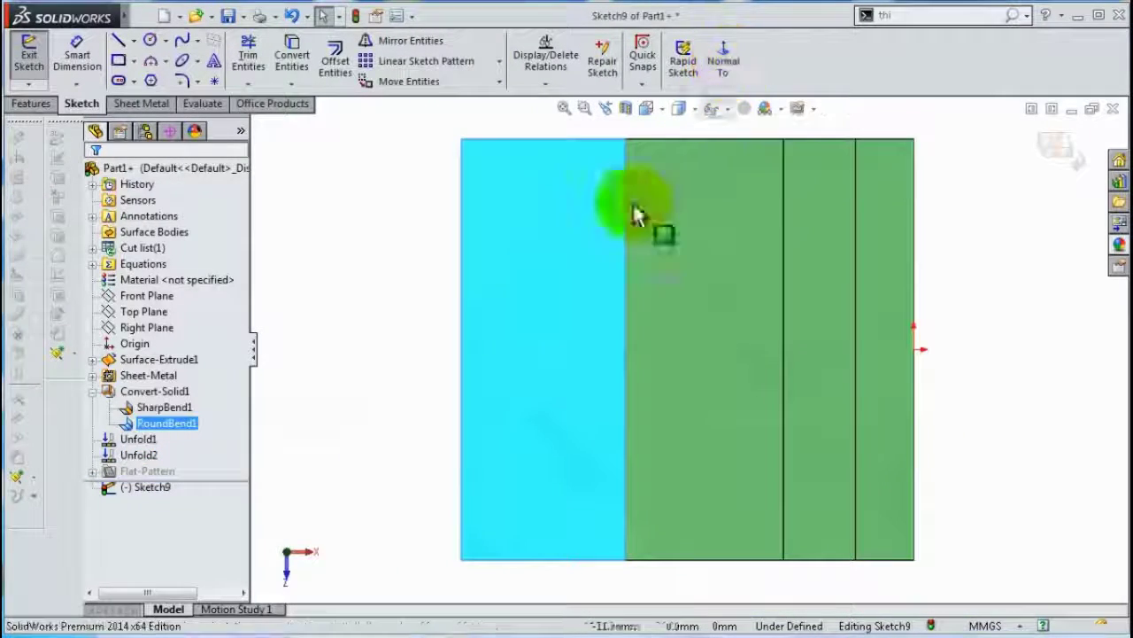
{"action": "left_click", "coordinate": [133, 39]}
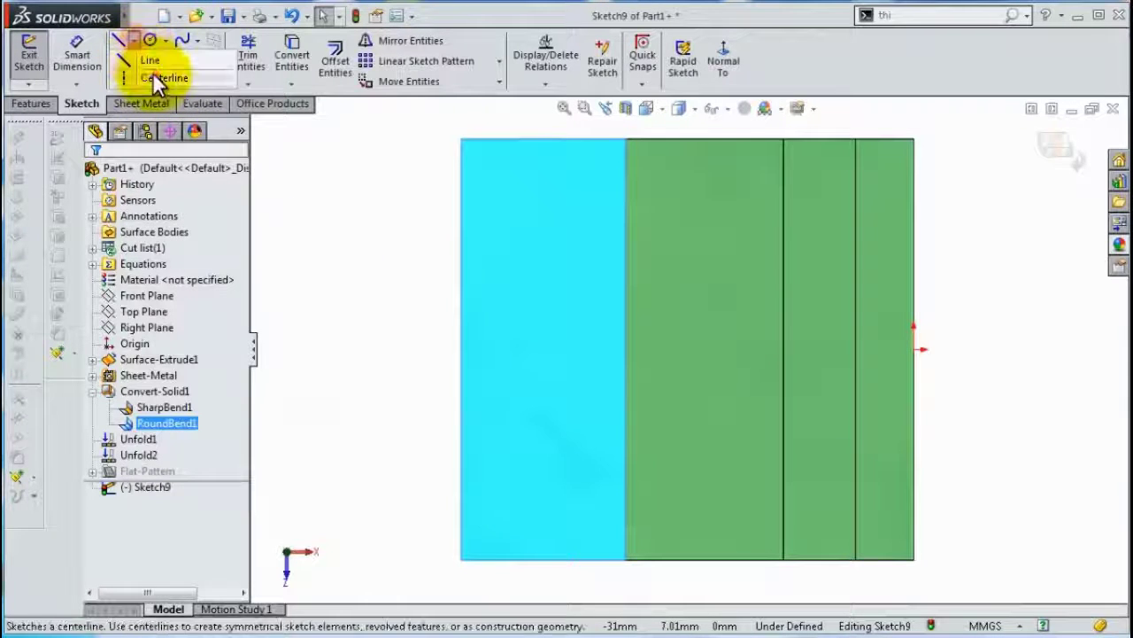
{"action": "left_click", "coordinate": [153, 73]}
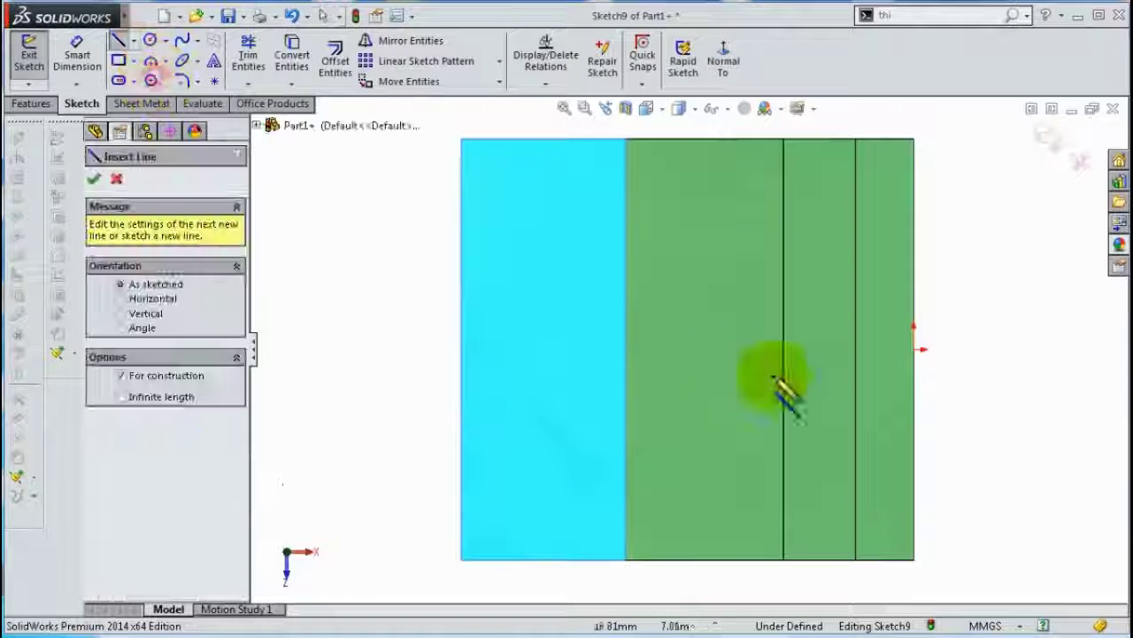
{"action": "left_click", "coordinate": [914, 350]}
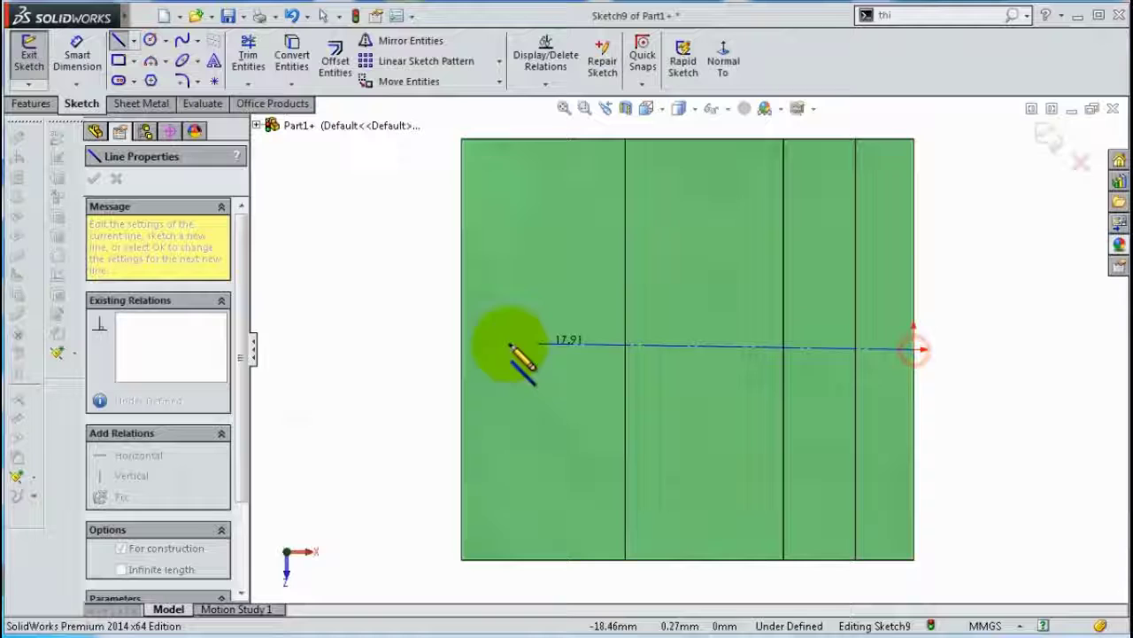
{"action": "left_click", "coordinate": [461, 350]}
Draw a small construction circle above the centerline and pick it for dimensioning
{"action": "left_click", "coordinate": [142, 56]}
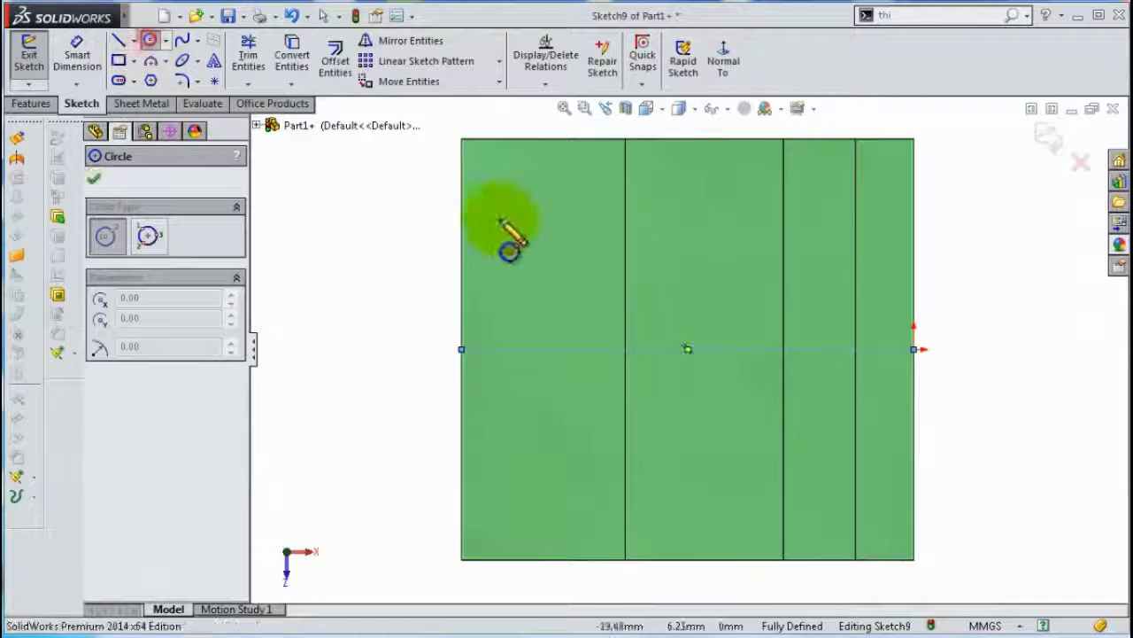
{"action": "left_click", "coordinate": [537, 216]}
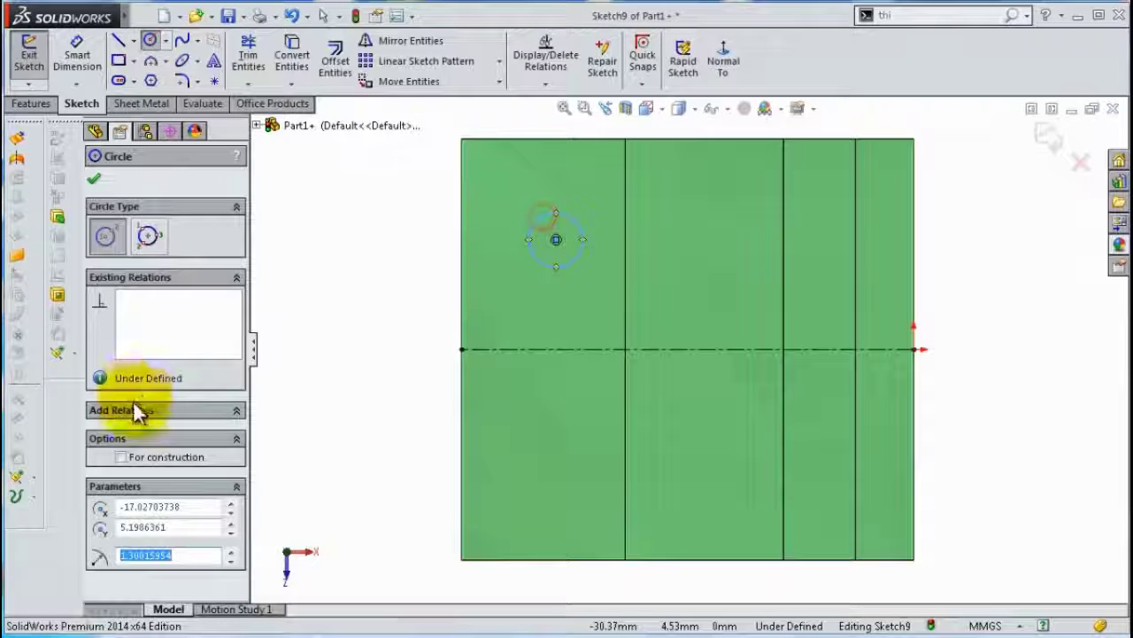
{"action": "left_click", "coordinate": [121, 457]}
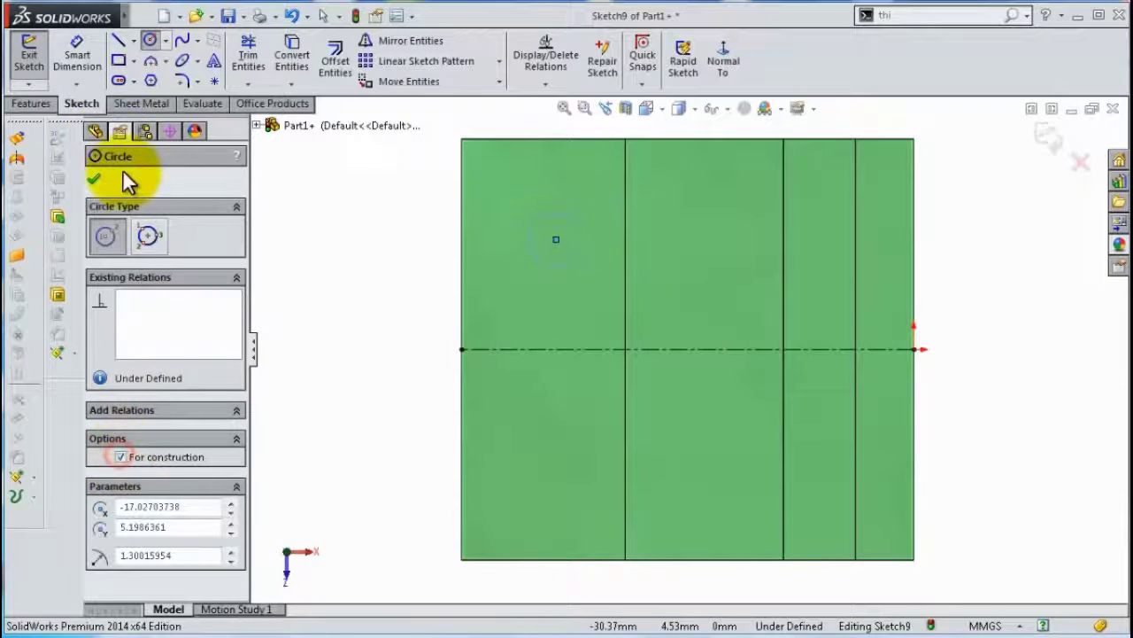
{"action": "left_click", "coordinate": [77, 55]}
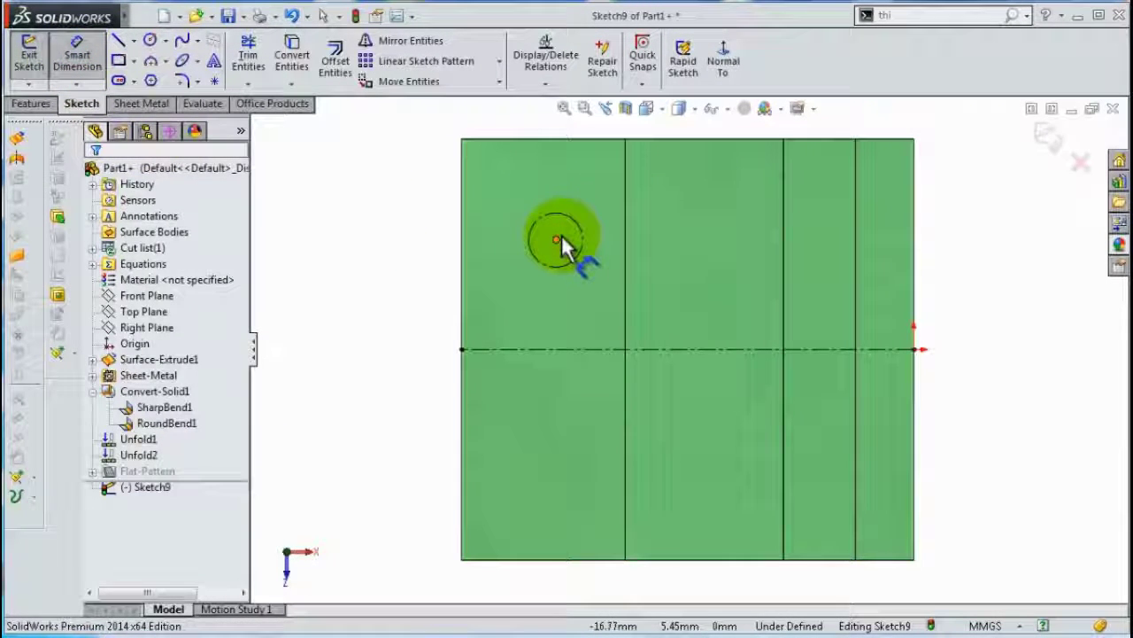
{"action": "left_click", "coordinate": [574, 260]}
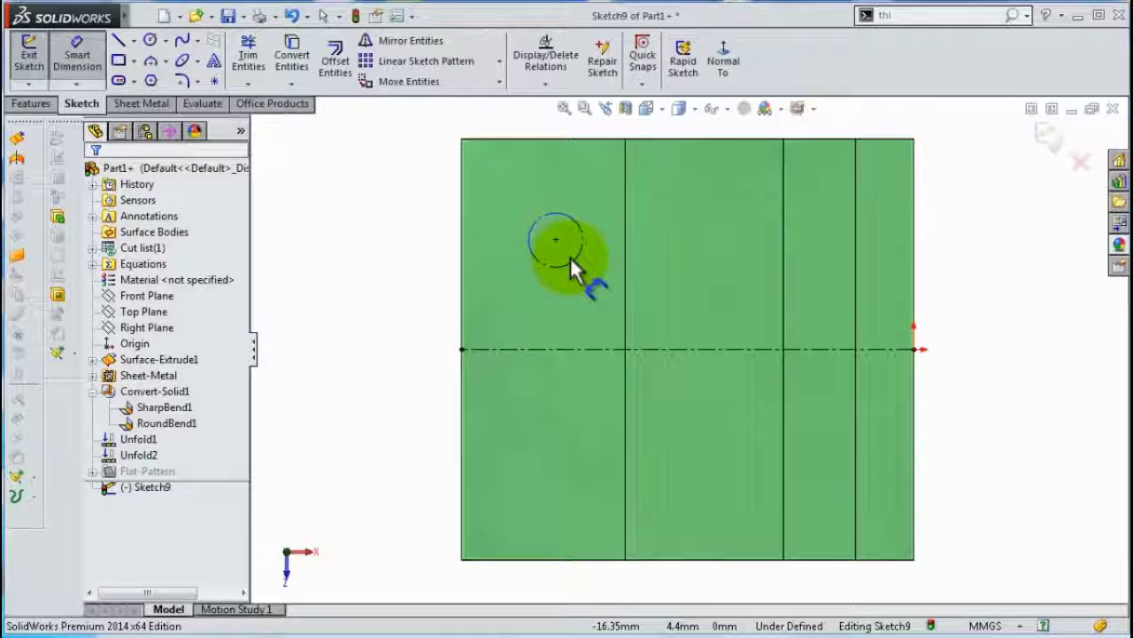
Dimension the circle's centre 6 from the left edge
{"action": "left_click", "coordinate": [556, 241]}
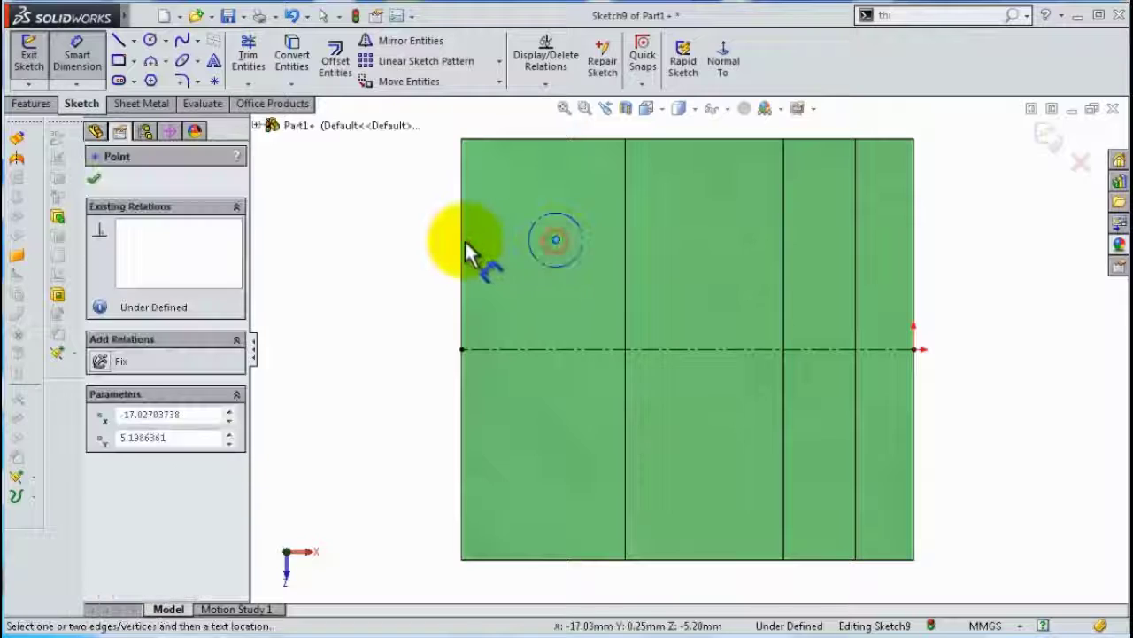
{"action": "left_click", "coordinate": [463, 240]}
{"action": "left_click", "coordinate": [512, 131]}
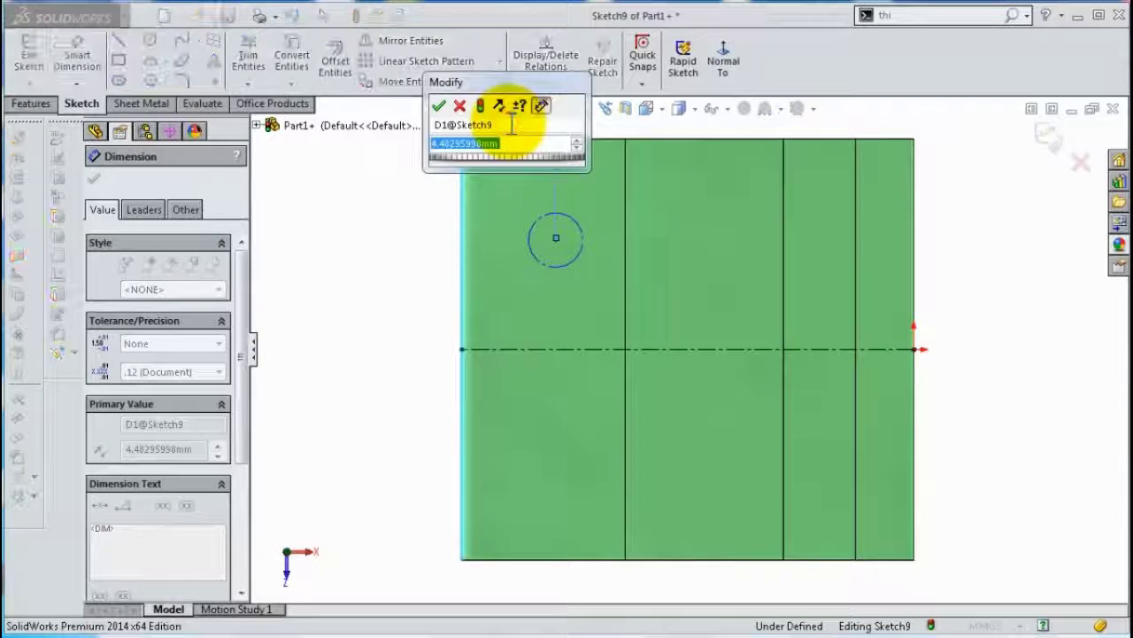
{"action": "type", "text": "6"}
{"action": "key", "text": "Return"}
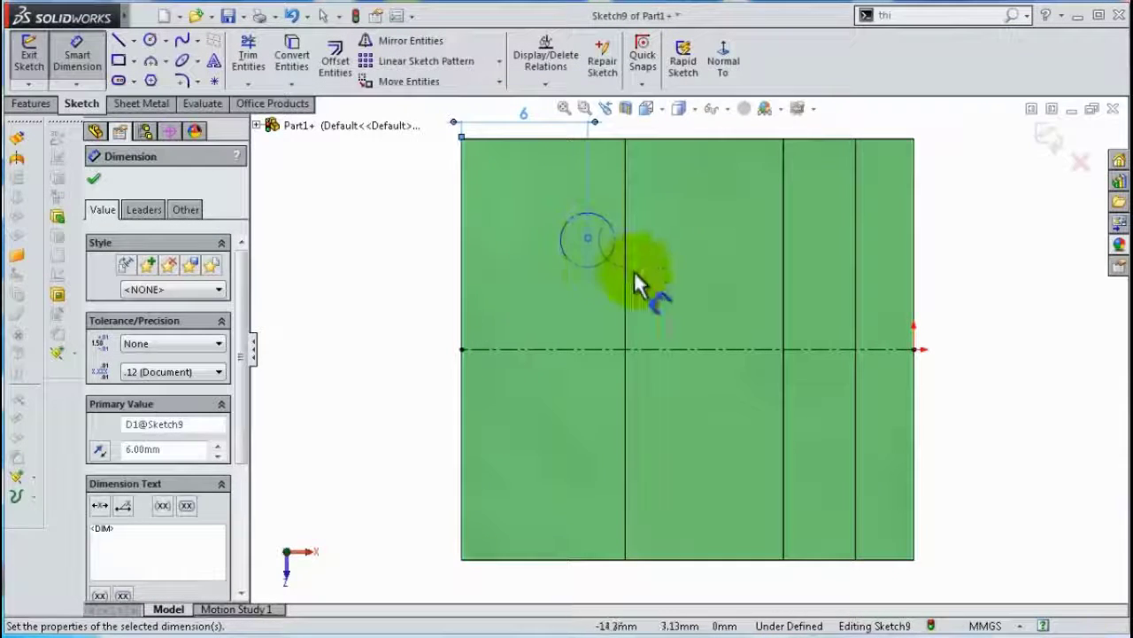
Place the circle 4.50 above the centerline and give it a Ø2 diameter
{"action": "left_click", "coordinate": [601, 267]}
{"action": "left_click", "coordinate": [577, 349]}
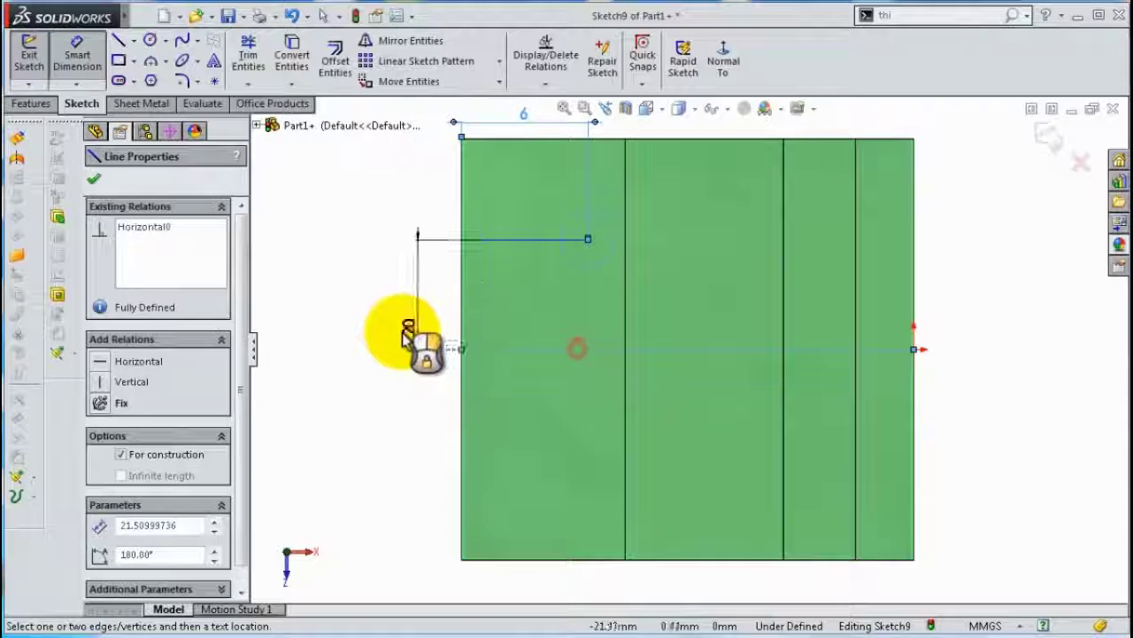
{"action": "left_click", "coordinate": [403, 330]}
{"action": "type", "text": "4"}
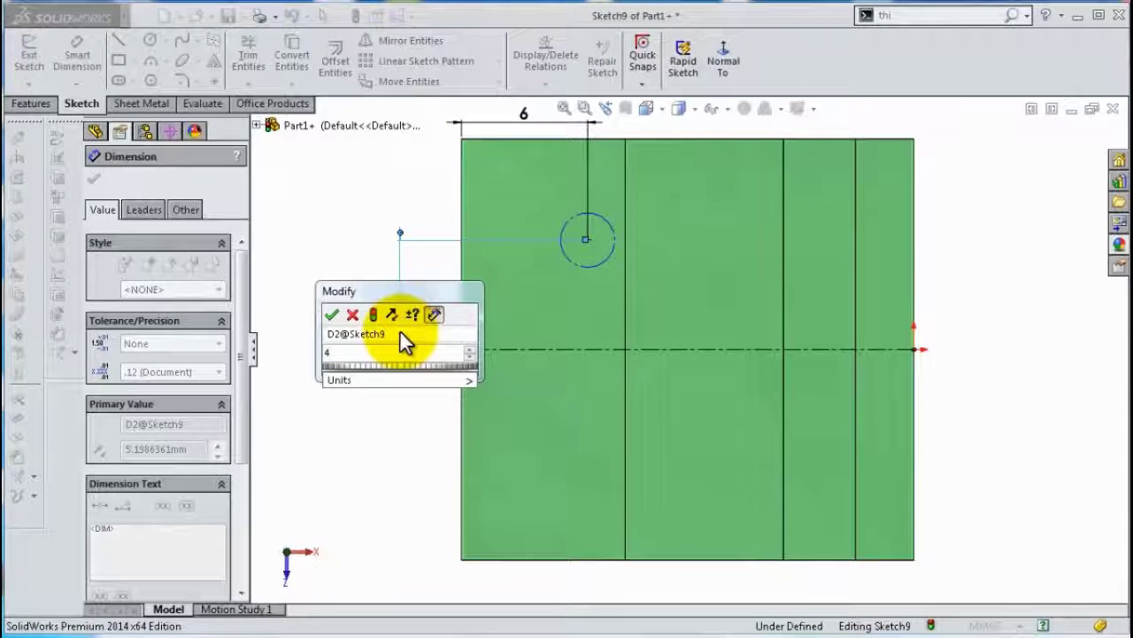
{"action": "type", "text": ".5"}
{"action": "key", "text": "Return"}
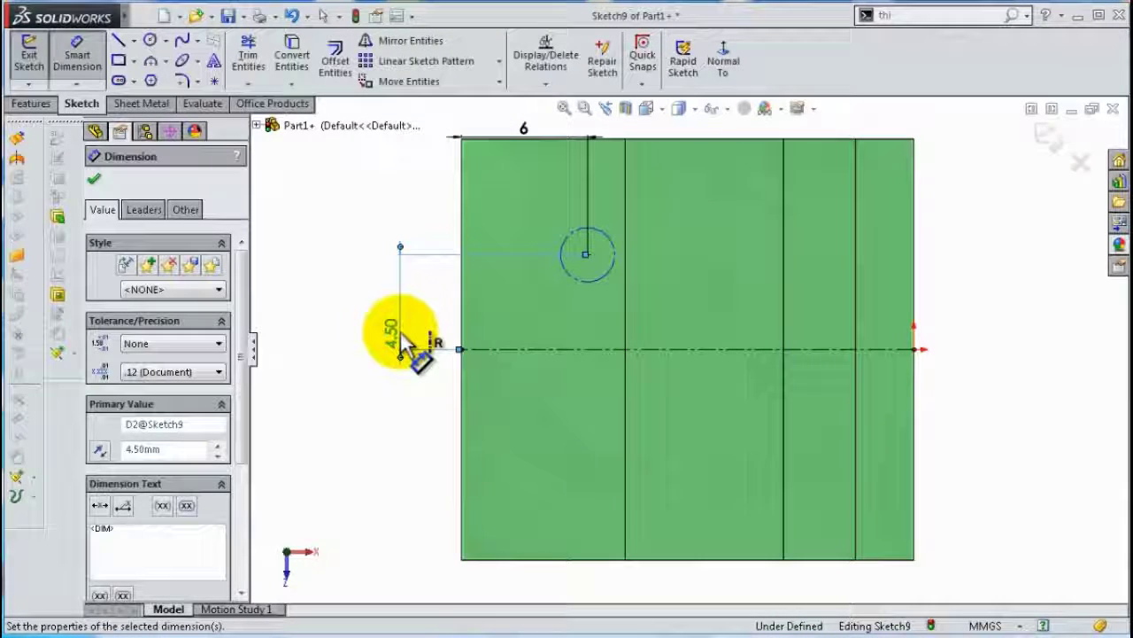
{"action": "key", "text": "Escape"}
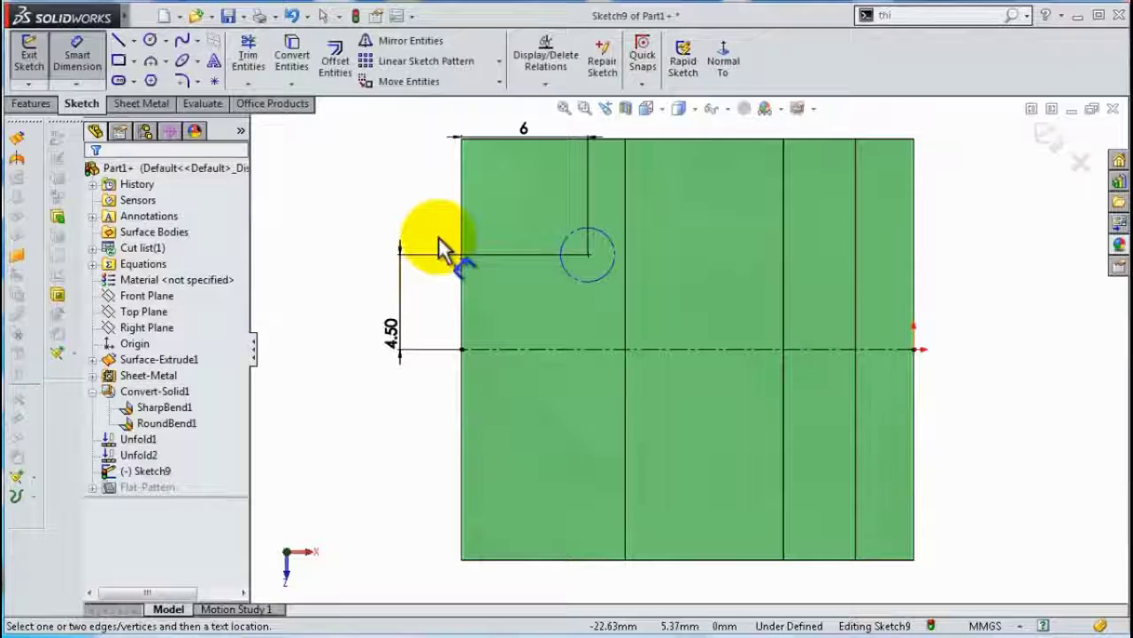
{"action": "left_click", "coordinate": [613, 255]}
{"action": "left_click", "coordinate": [695, 257]}
{"action": "type", "text": "2"}
{"action": "key", "text": "Return"}
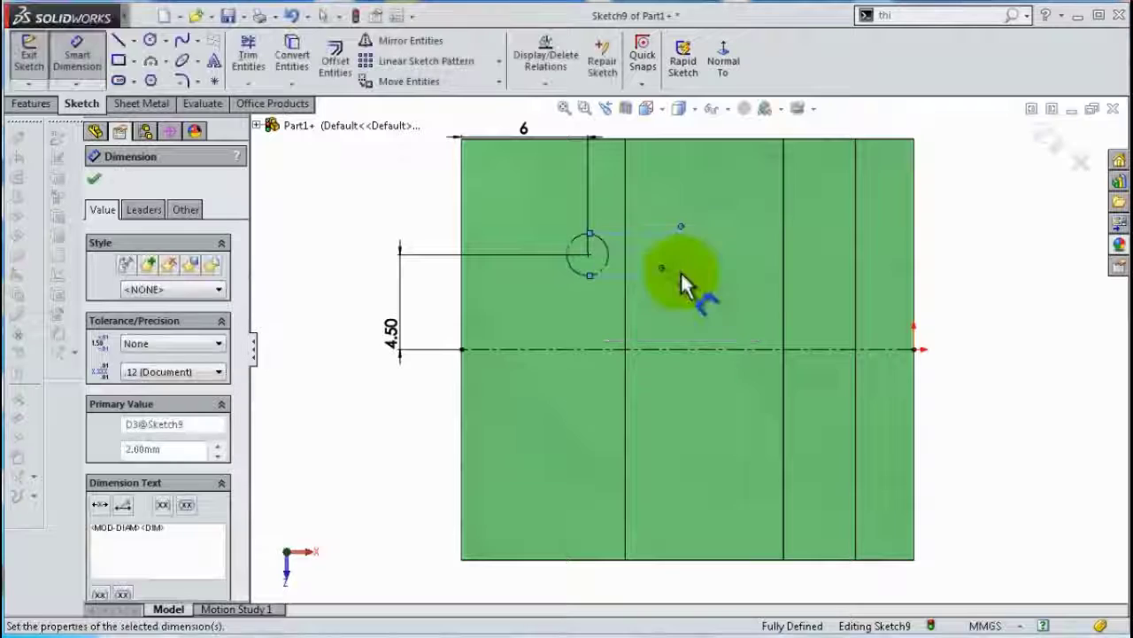
Abandon a first line attempt, then delete and restore the 4.50 dimension
{"action": "left_click", "coordinate": [117, 42]}
{"action": "left_click", "coordinate": [461, 350]}
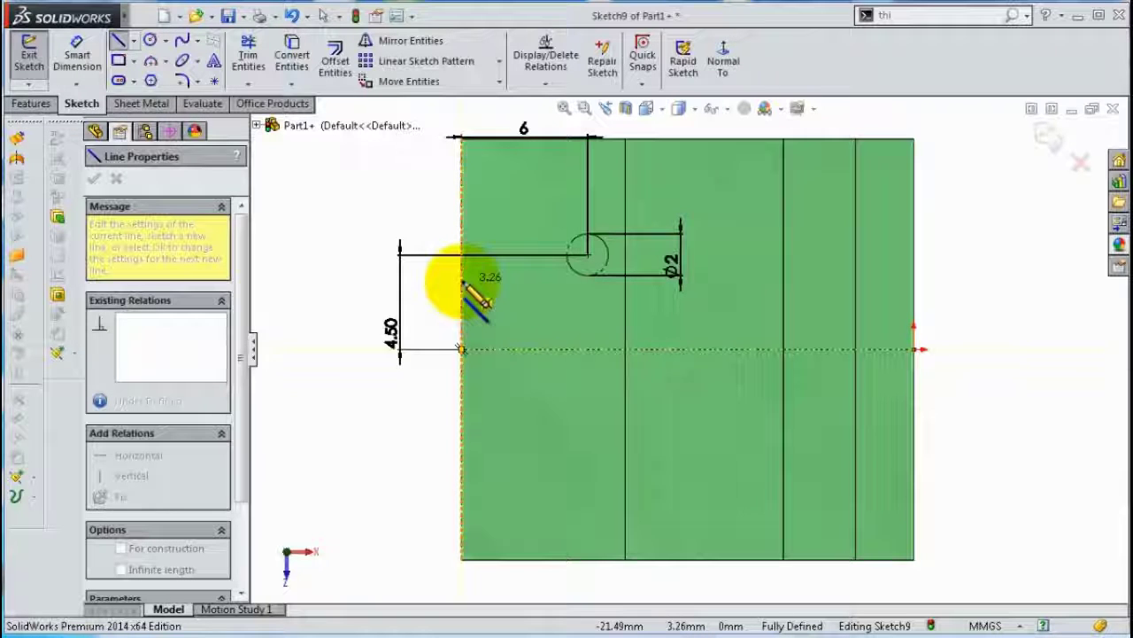
{"action": "key", "text": "Escape"}
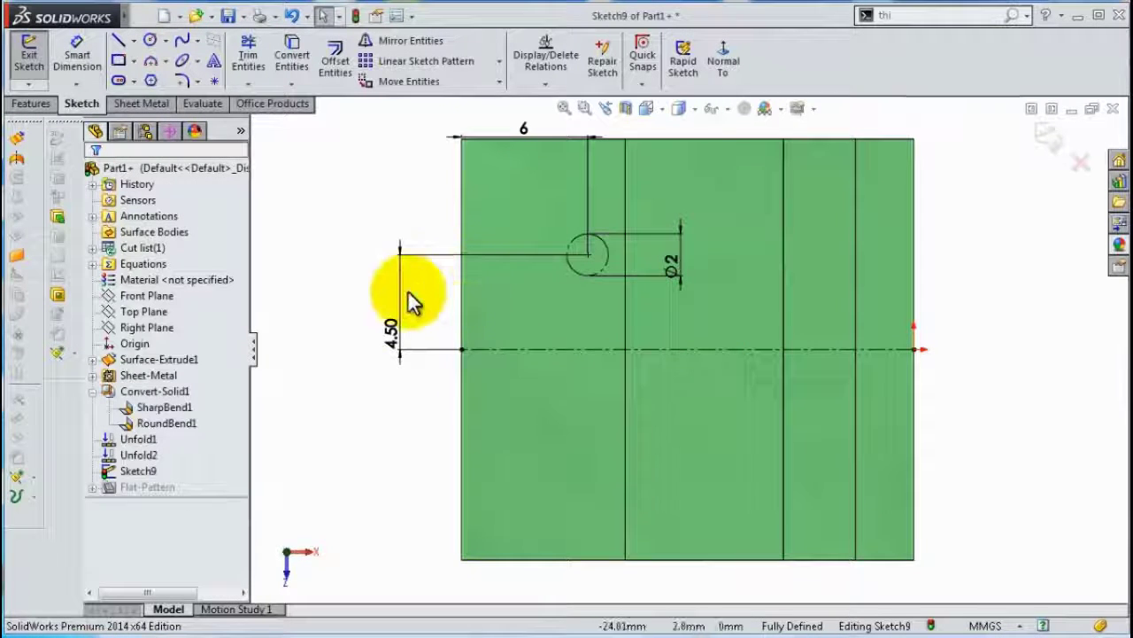
{"action": "left_click", "coordinate": [396, 296]}
{"action": "key", "text": "Delete"}
{"action": "key", "text": "ctrl+z"}
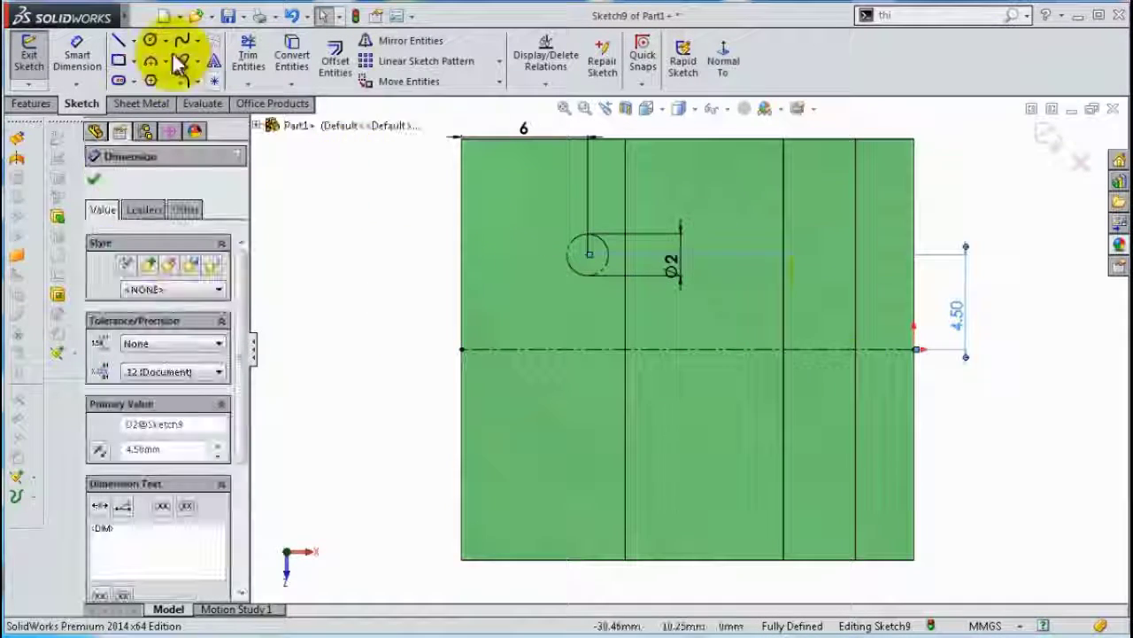
Draw the wire path around the circle: vertical, angled, arc, slanted line, vertical leg to the centerline
{"action": "left_click", "coordinate": [119, 41]}
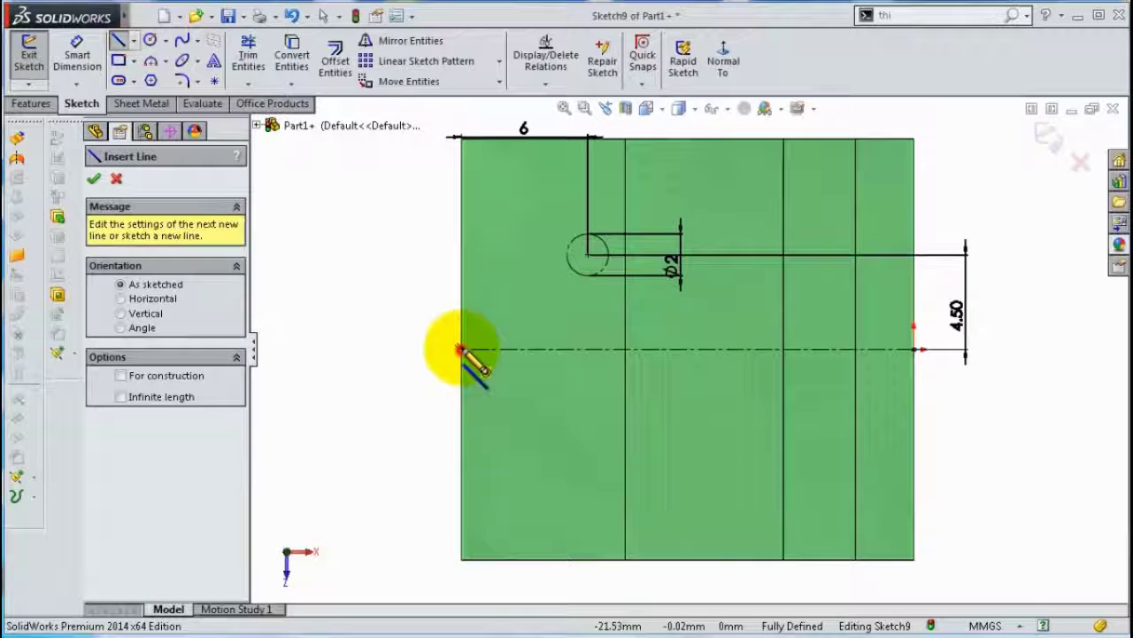
{"action": "left_click", "coordinate": [461, 349]}
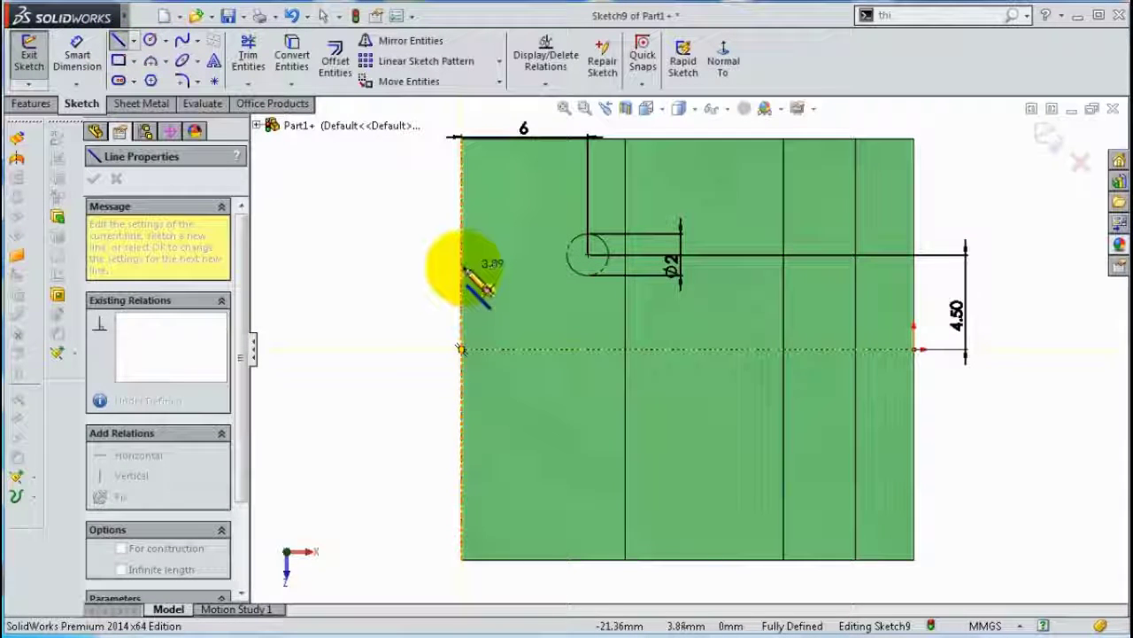
{"action": "left_click", "coordinate": [461, 263]}
{"action": "left_click", "coordinate": [520, 282]}
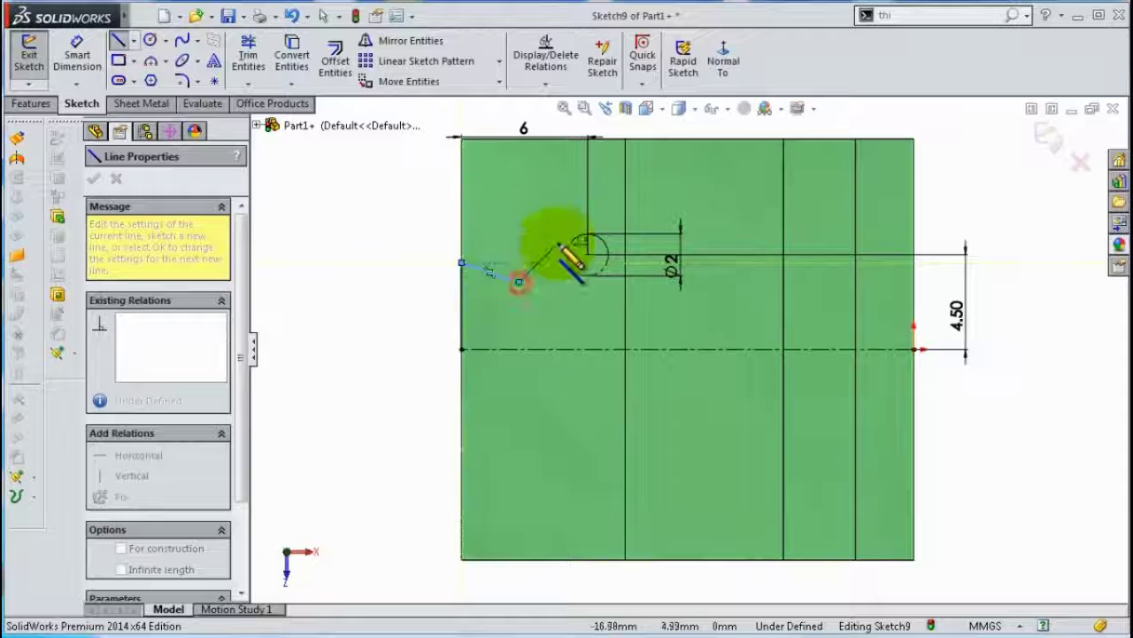
{"action": "scroll", "coordinate": [580, 251], "scroll_direction": "down", "scroll_amount": 3}
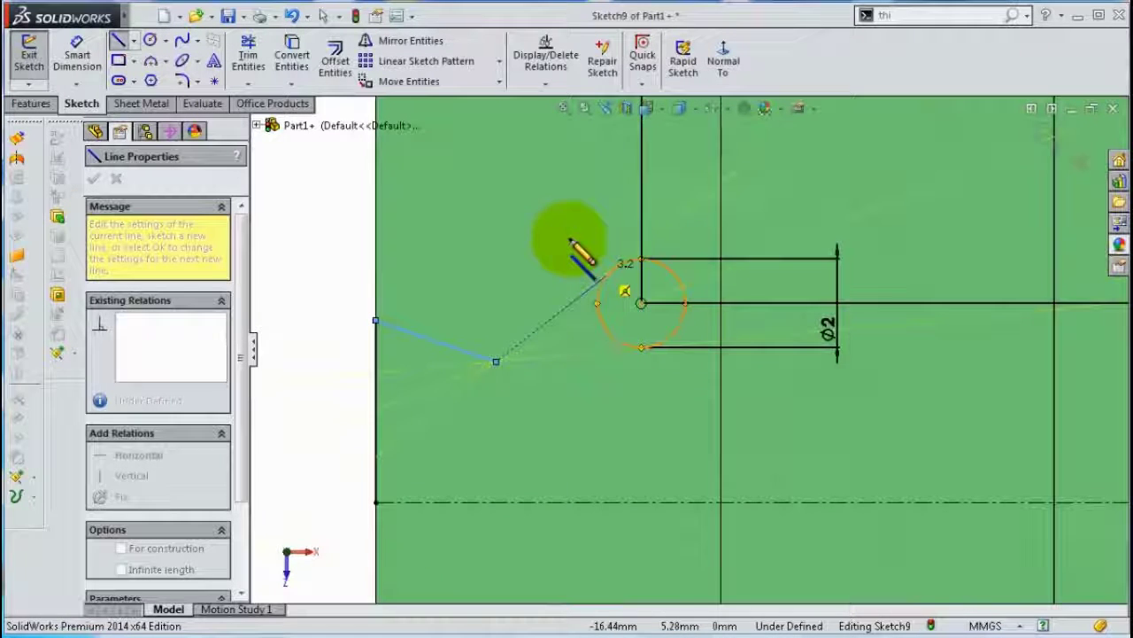
{"action": "left_click", "coordinate": [554, 315]}
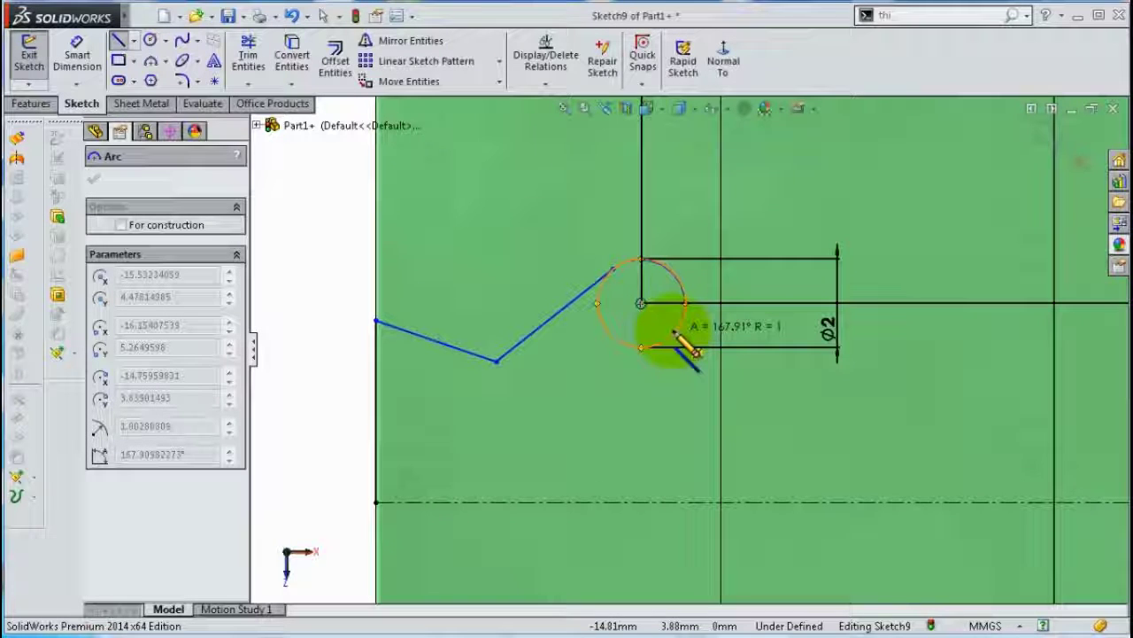
{"action": "left_click", "coordinate": [676, 335]}
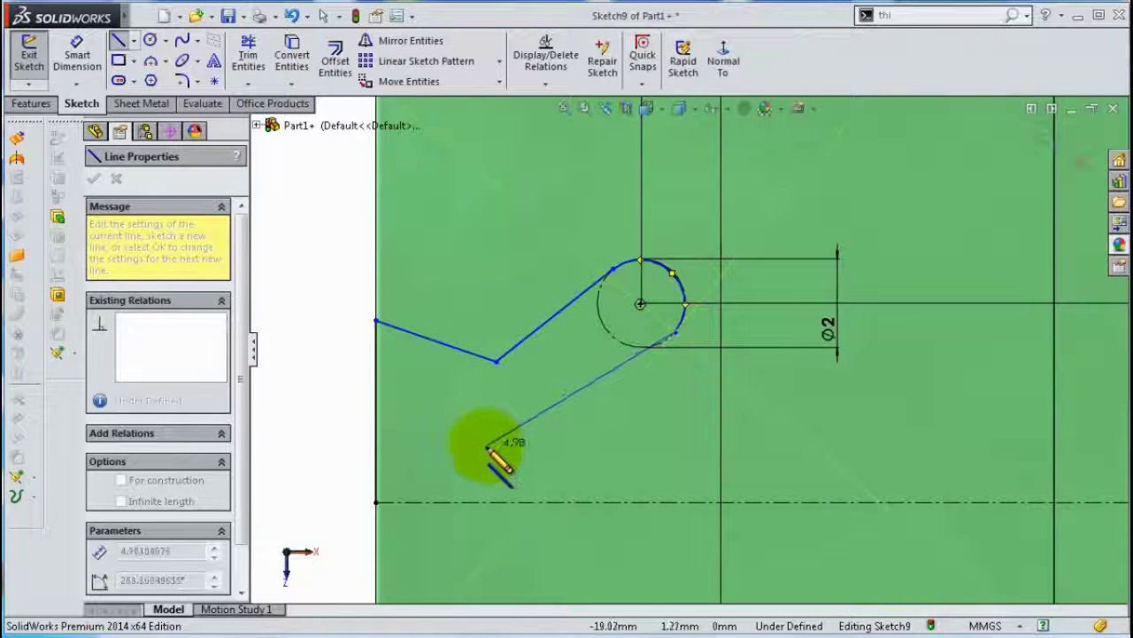
{"action": "left_click", "coordinate": [486, 446]}
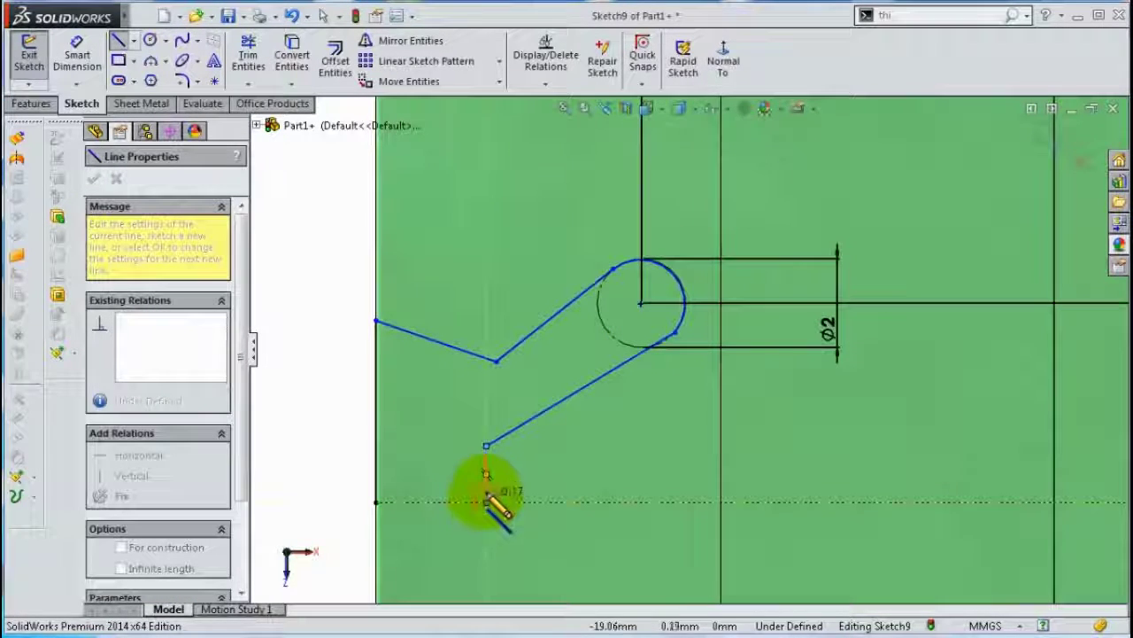
{"action": "left_click", "coordinate": [486, 502]}
Dimension the left edge to 5 mm height and the top slanted line to a 3 mm span
{"action": "left_click", "coordinate": [77, 55]}
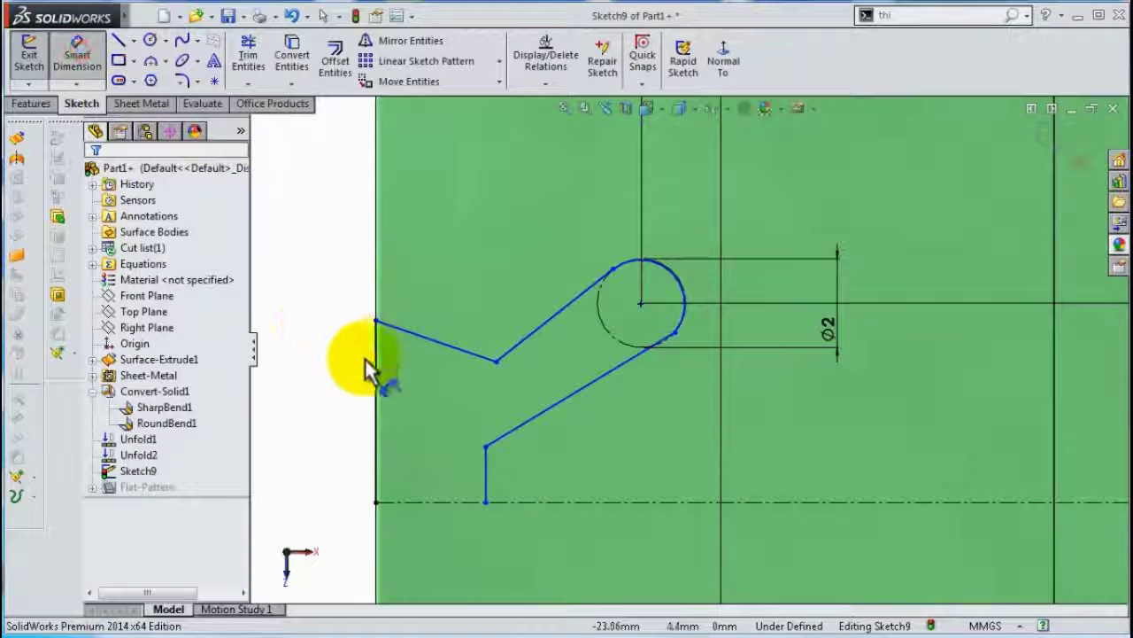
{"action": "left_click", "coordinate": [377, 372]}
{"action": "left_click", "coordinate": [346, 372]}
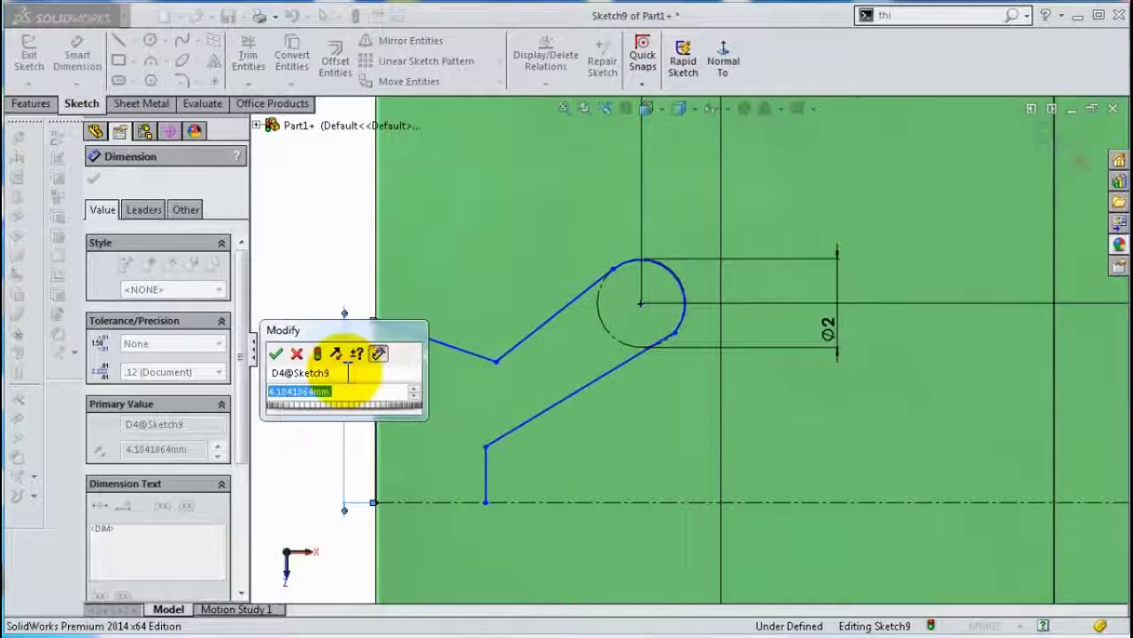
{"action": "type", "text": "5"}
{"action": "key", "text": "Return"}
{"action": "left_click", "coordinate": [455, 335]}
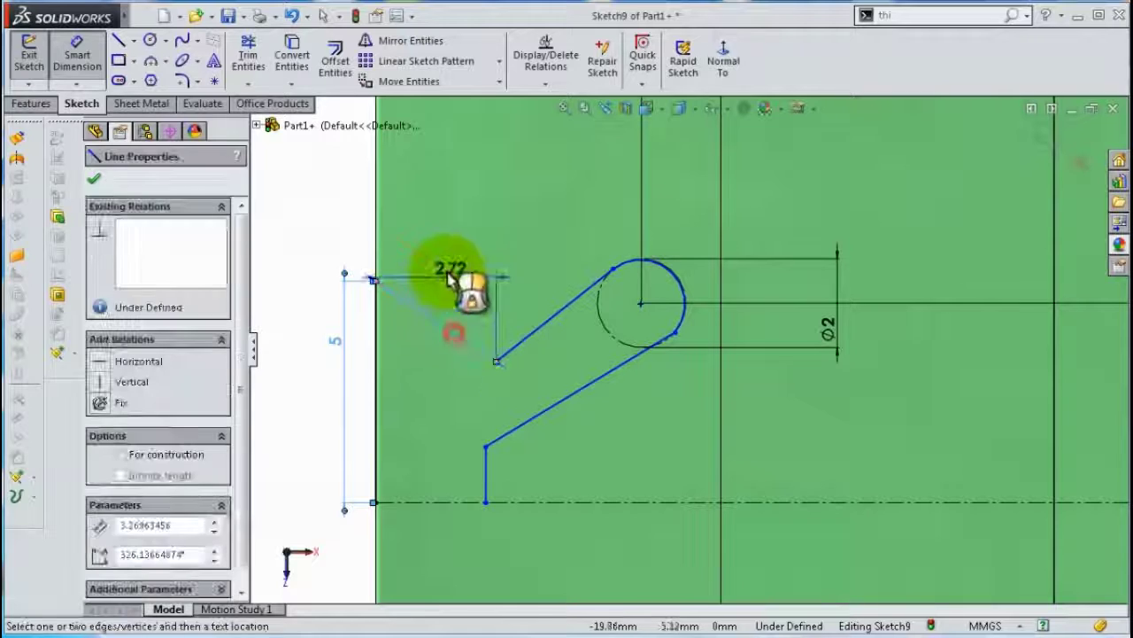
{"action": "left_click", "coordinate": [450, 274]}
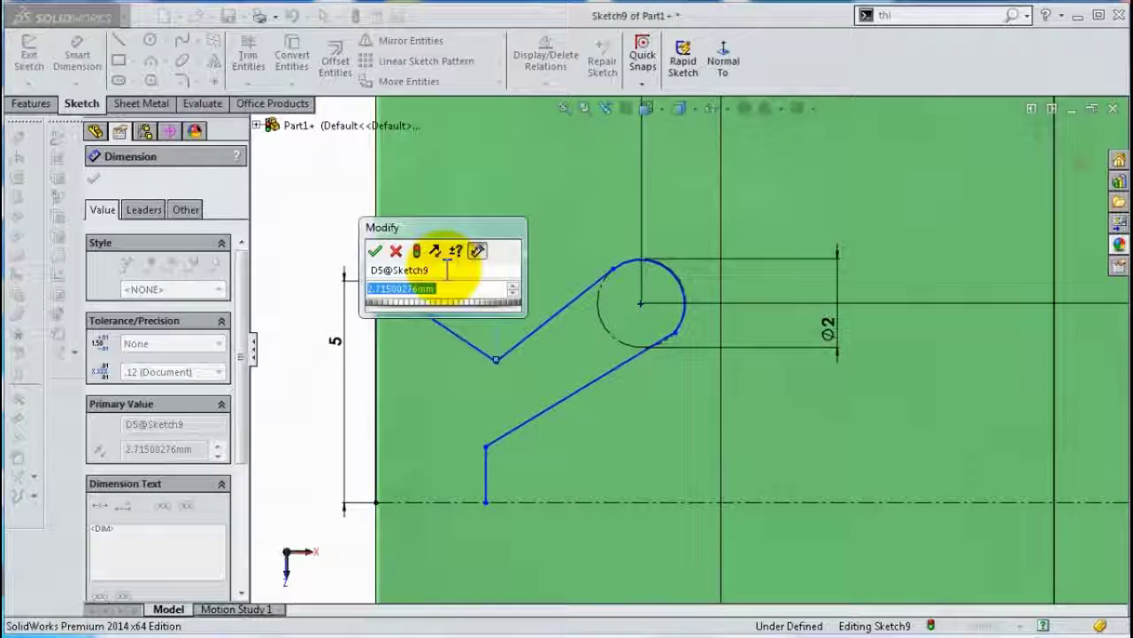
{"action": "type", "text": "3"}
{"action": "key", "text": "Return"}
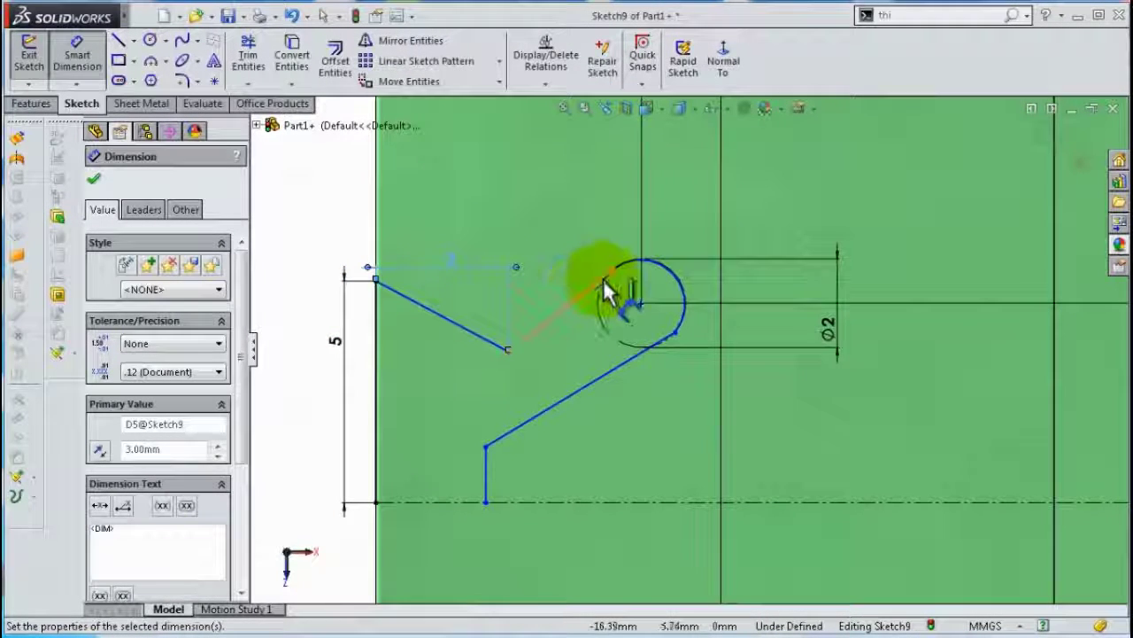
Add a 0.50 mm horizontal offset between the vertical leg and the V point
{"action": "scroll", "coordinate": [603, 278], "scroll_direction": "down", "scroll_amount": 1}
{"action": "scroll", "coordinate": [598, 285], "scroll_direction": "up", "scroll_amount": 1}
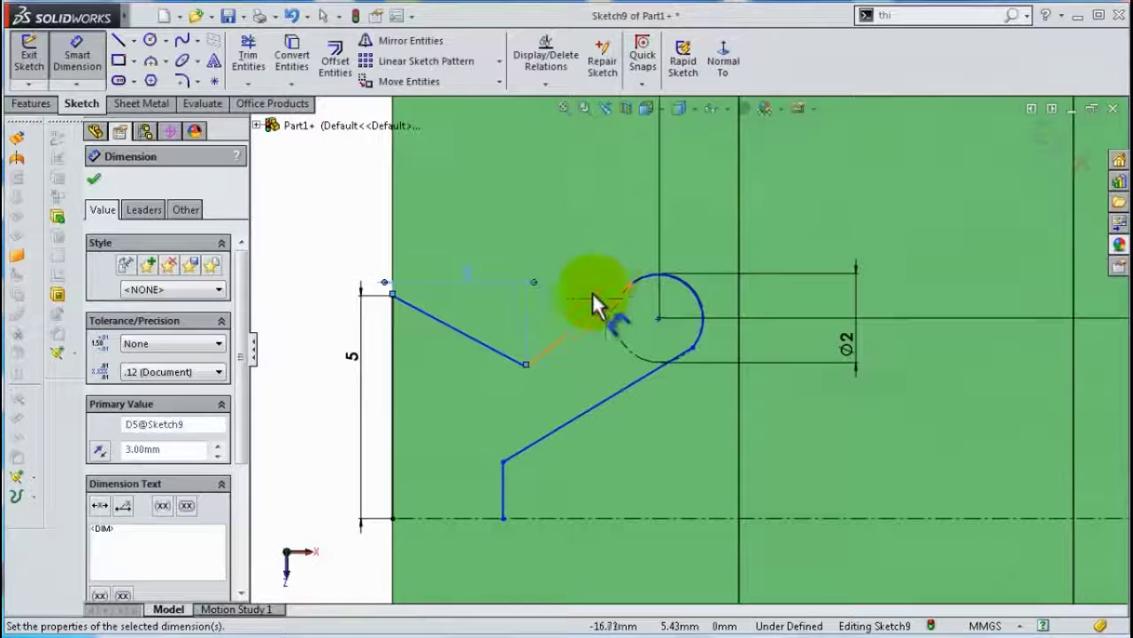
{"action": "left_click", "coordinate": [501, 494]}
{"action": "left_click", "coordinate": [525, 368]}
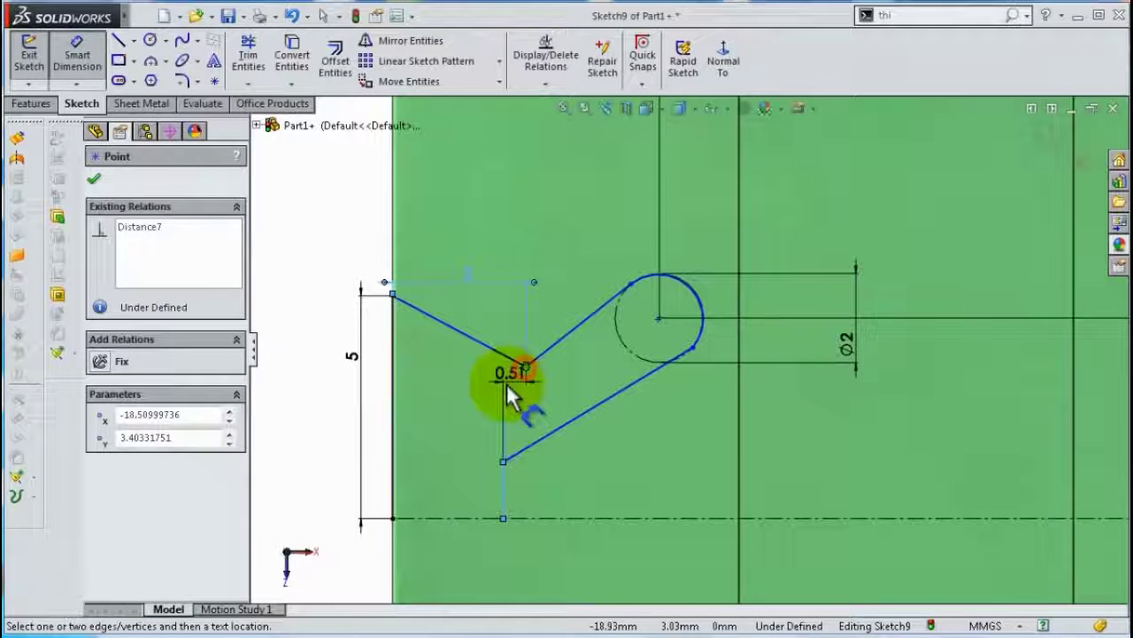
{"action": "left_click", "coordinate": [478, 390]}
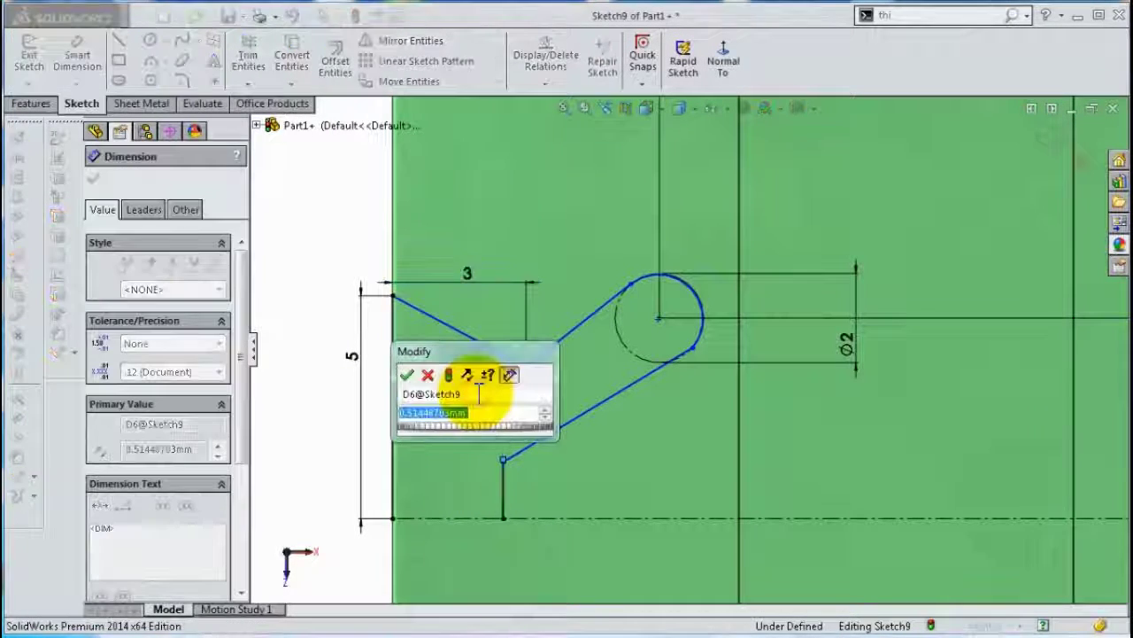
{"action": "left_click", "coordinate": [478, 400]}
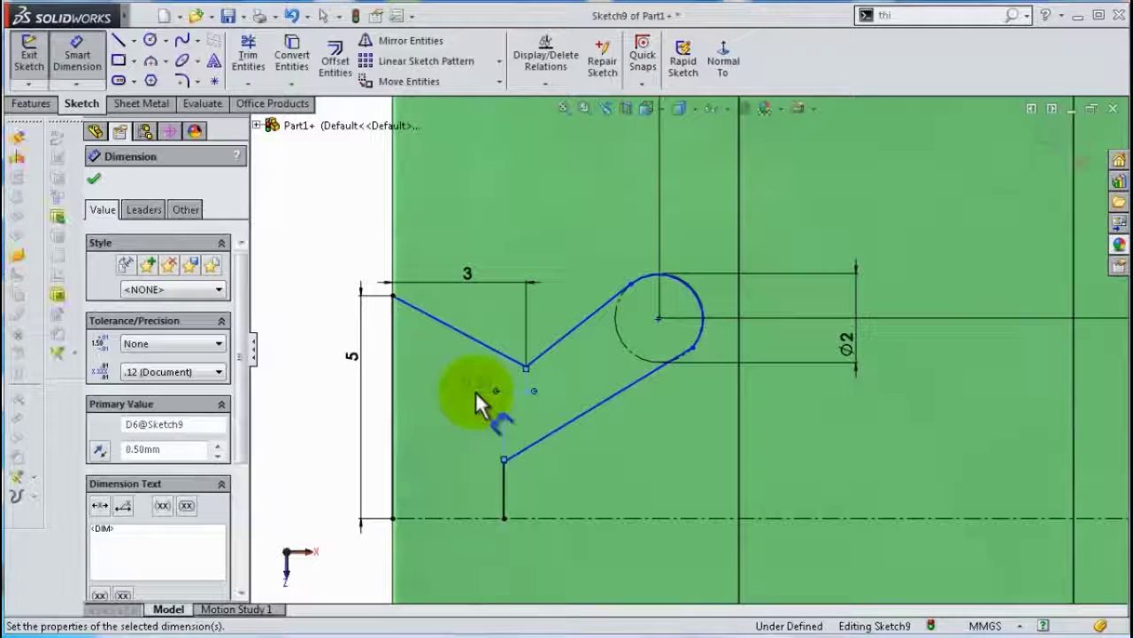
Dimension the bottom vertical leg as 0.29 mm, then correct it to 1.29 mm
{"action": "left_click", "coordinate": [501, 479]}
{"action": "left_click", "coordinate": [449, 484]}
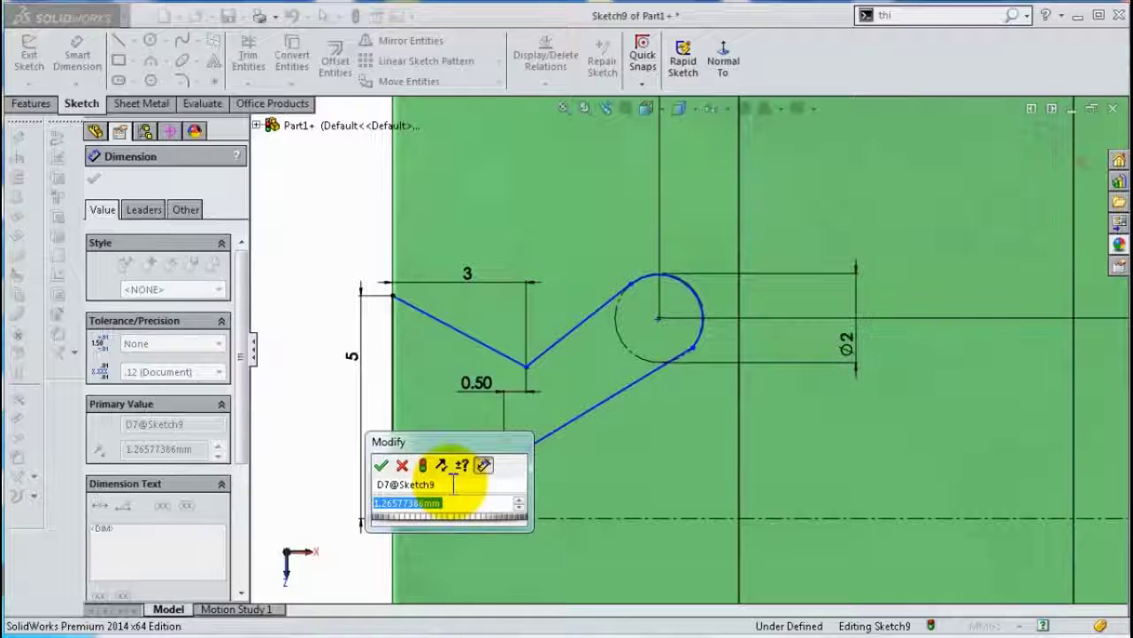
{"action": "type", "text": "0."}
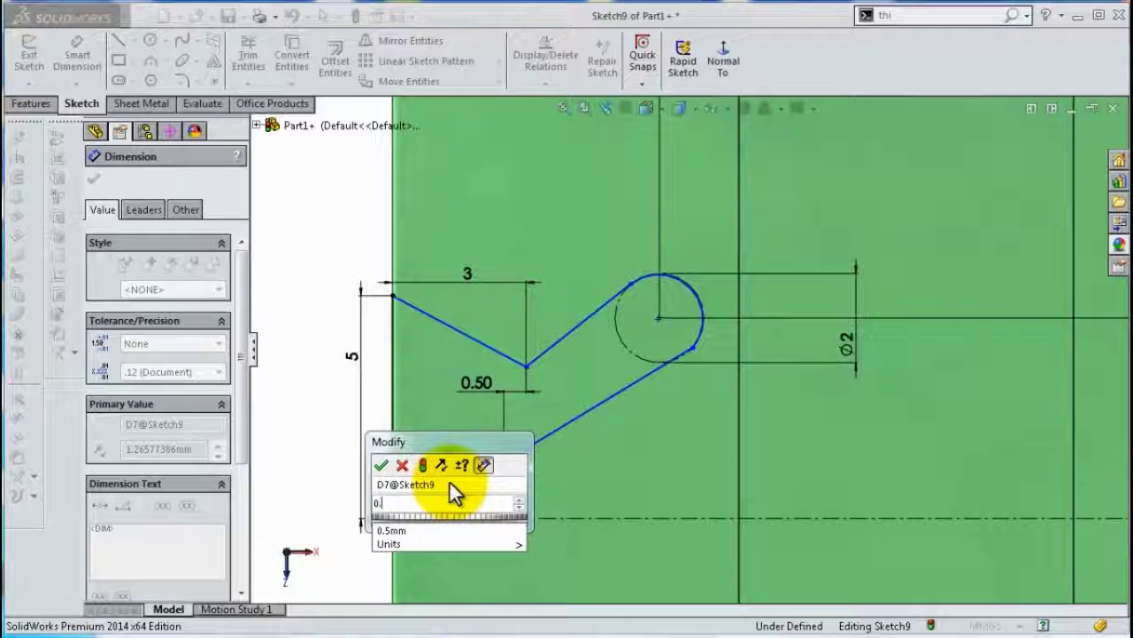
{"action": "type", "text": "29"}
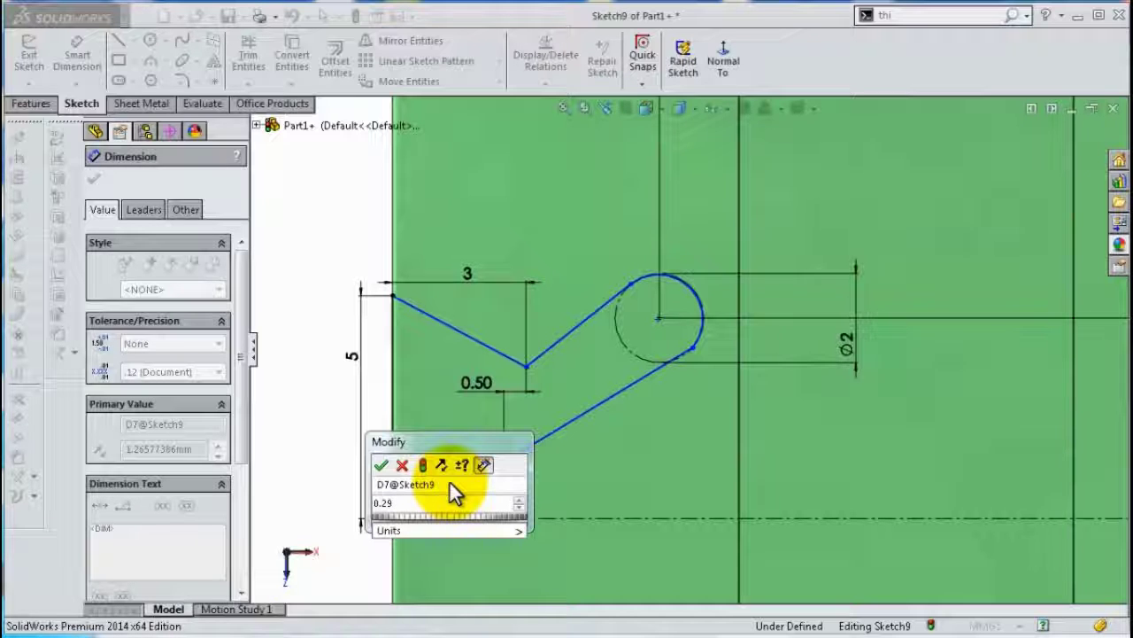
{"action": "key", "text": "Return"}
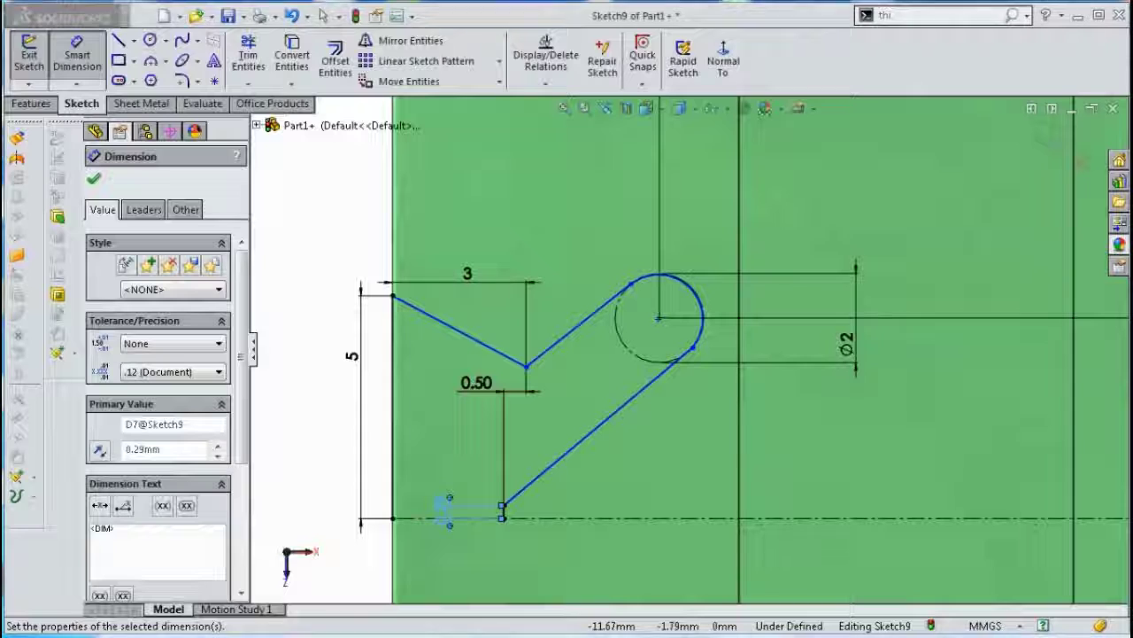
{"action": "left_click", "coordinate": [439, 512]}
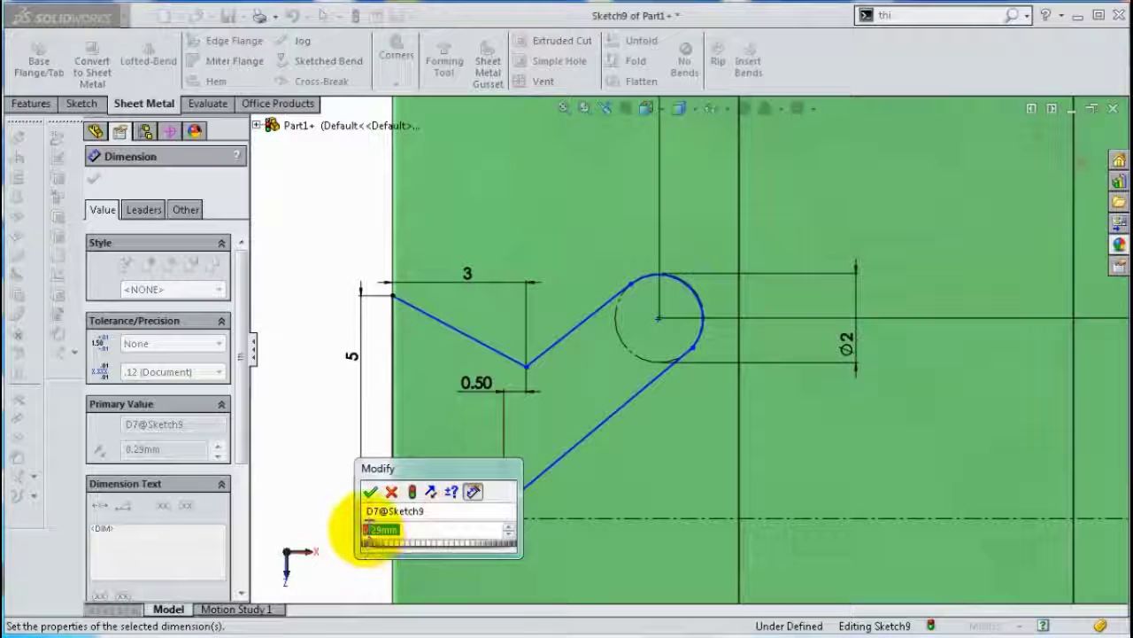
{"action": "left_click", "coordinate": [365, 529]}
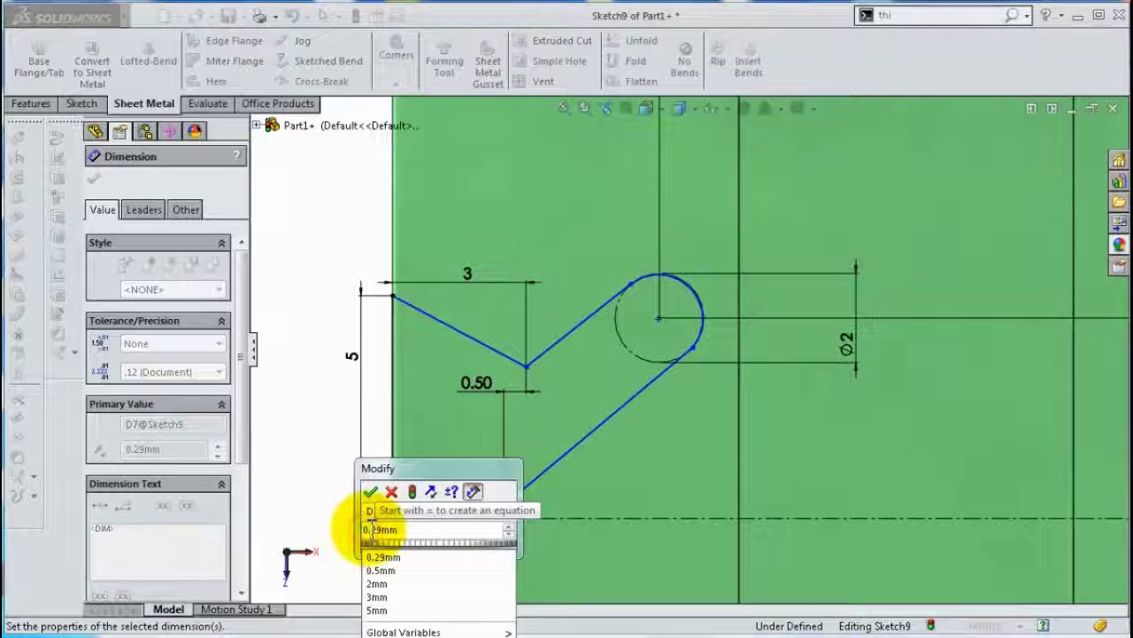
{"action": "type", "text": "0"}
{"action": "type", "text": "1"}
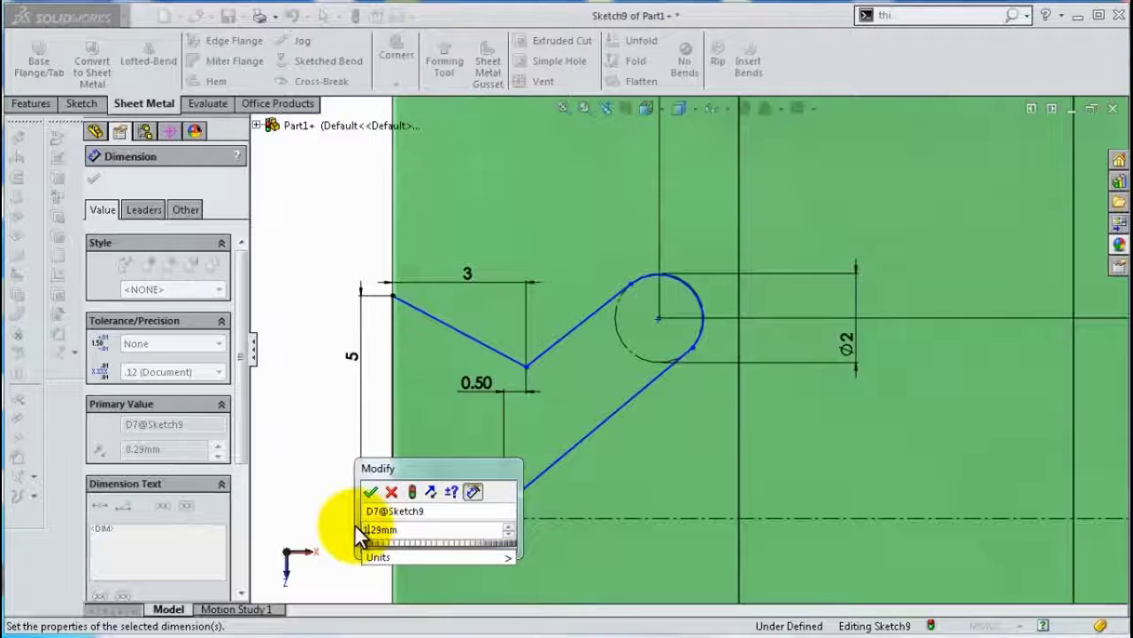
{"action": "key", "text": "Return"}
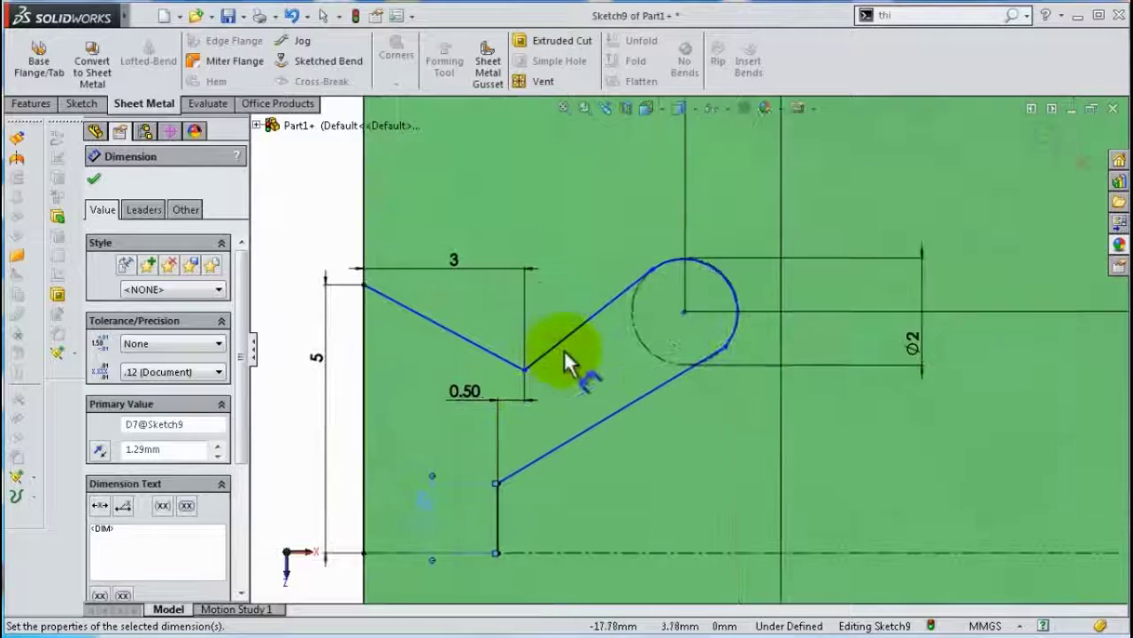
{"action": "scroll", "coordinate": [562, 361], "scroll_direction": "down", "scroll_amount": 2}
{"action": "scroll", "coordinate": [683, 305], "scroll_direction": "down", "scroll_amount": 1}
Make the right arc and lower-left arc concentric
{"action": "key", "text": "Escape"}
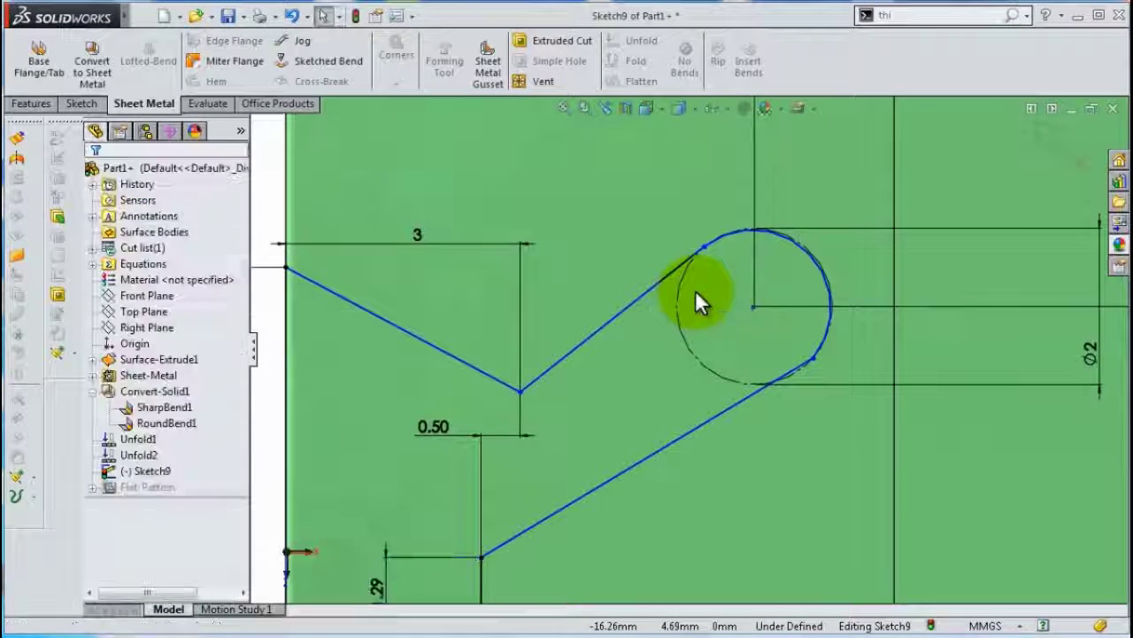
{"action": "scroll", "coordinate": [833, 292], "scroll_direction": "down", "scroll_amount": 1}
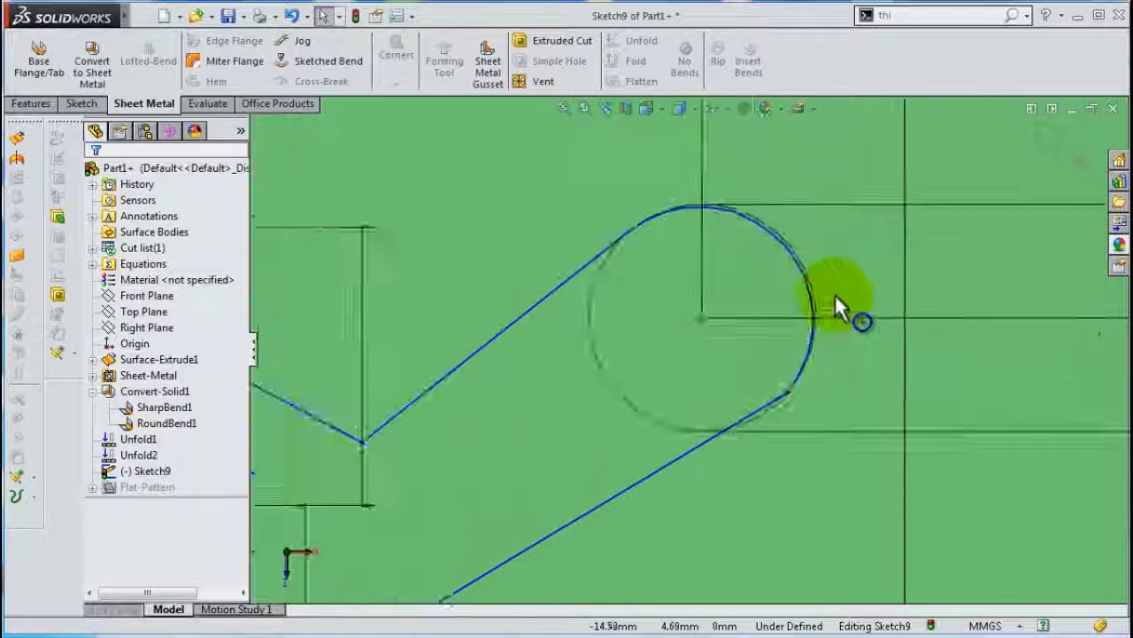
{"action": "scroll", "coordinate": [794, 307], "scroll_direction": "down", "scroll_amount": 1}
{"action": "left_click", "coordinate": [798, 310]}
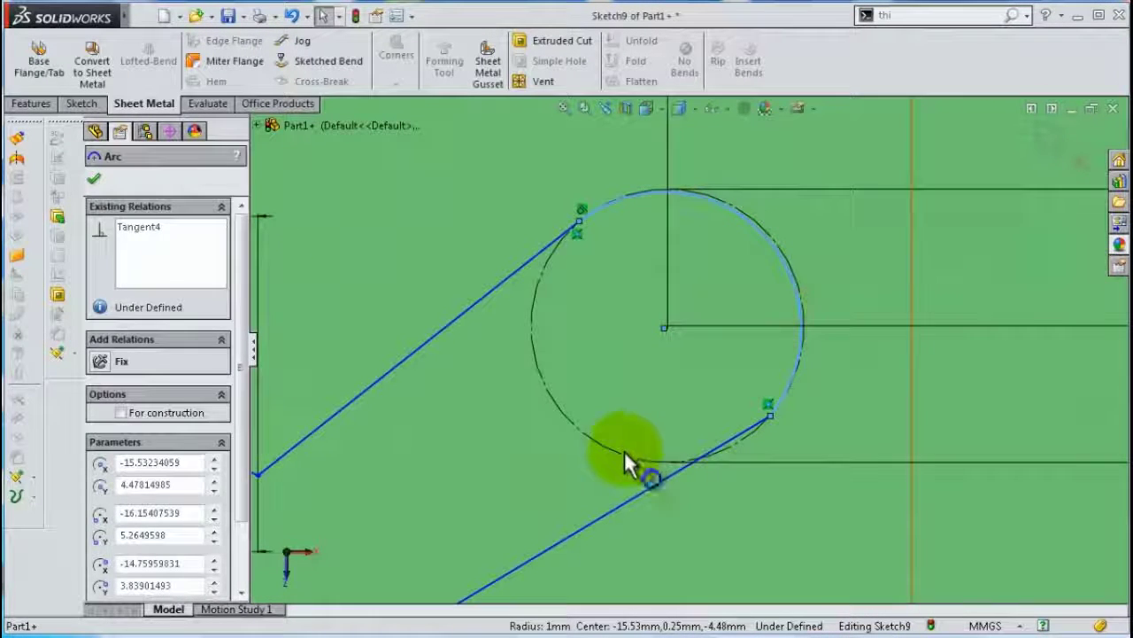
{"action": "left_click", "coordinate": [625, 453], "text": "ctrl"}
{"action": "left_click", "coordinate": [715, 378]}
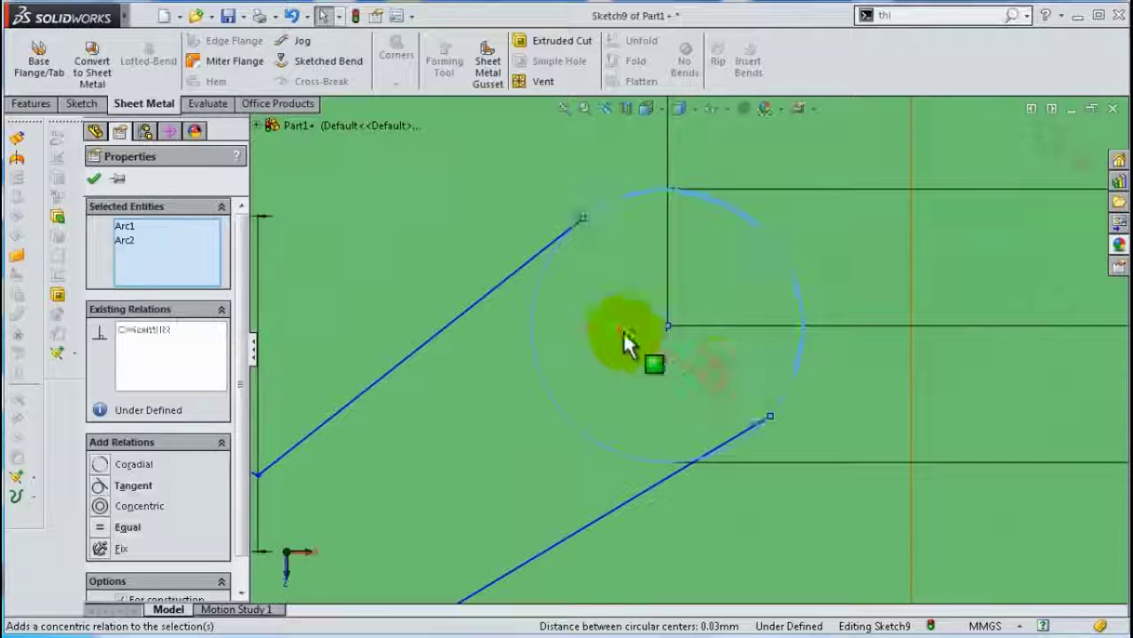
Add a tangent relation between the upper-right arc and the lower slanted line
{"action": "left_click", "coordinate": [534, 254]}
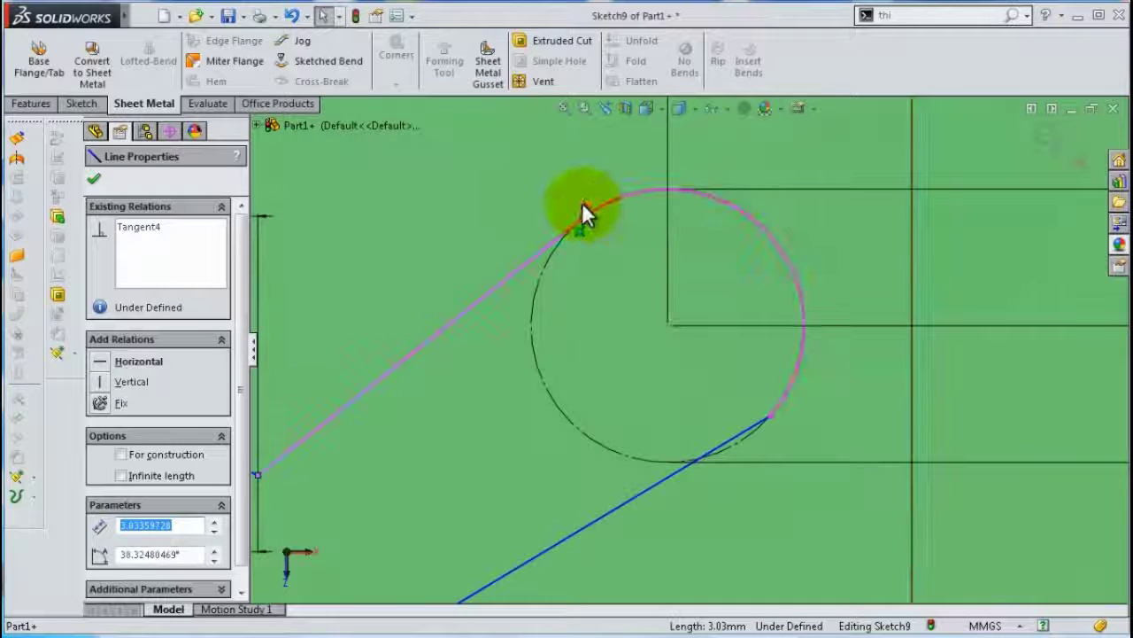
{"action": "left_click", "coordinate": [653, 489]}
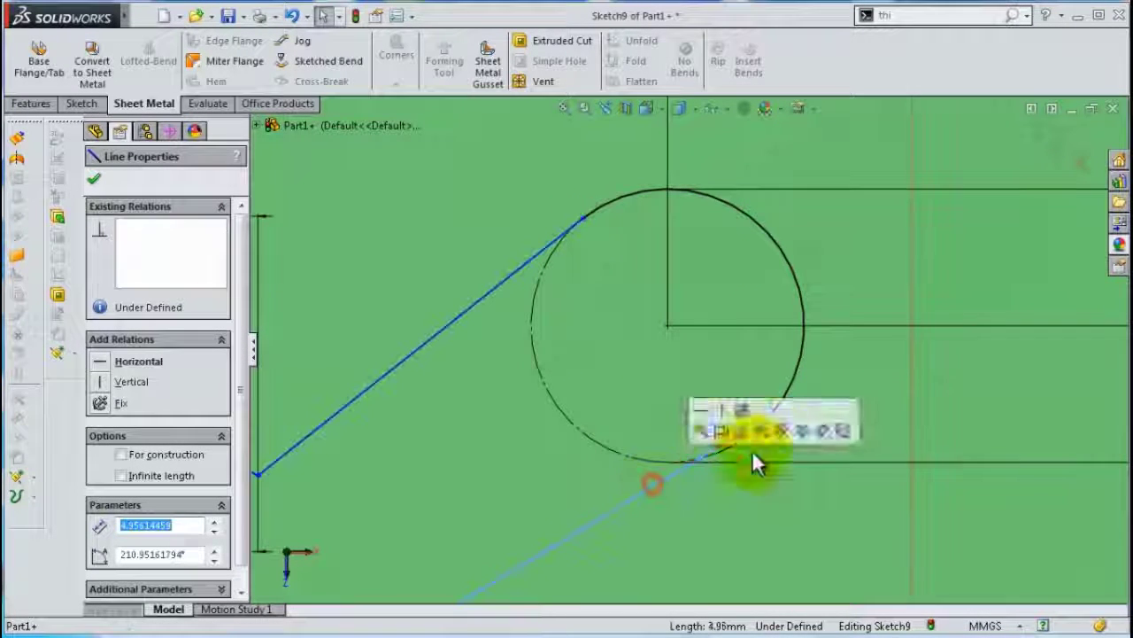
{"action": "left_click", "coordinate": [800, 363], "text": "ctrl"}
{"action": "left_click", "coordinate": [869, 289]}
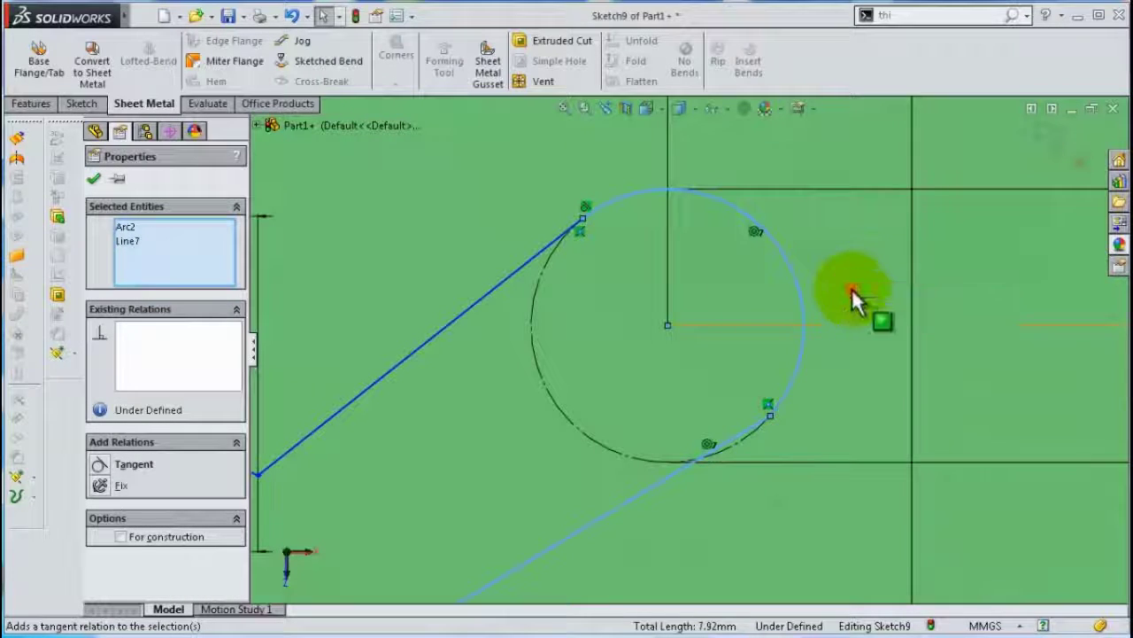
{"action": "left_click", "coordinate": [504, 436]}
Make the upper-right and lower slanted lines parallel, fully defining the sketch
{"action": "scroll", "coordinate": [503, 435], "scroll_direction": "up", "scroll_amount": 3}
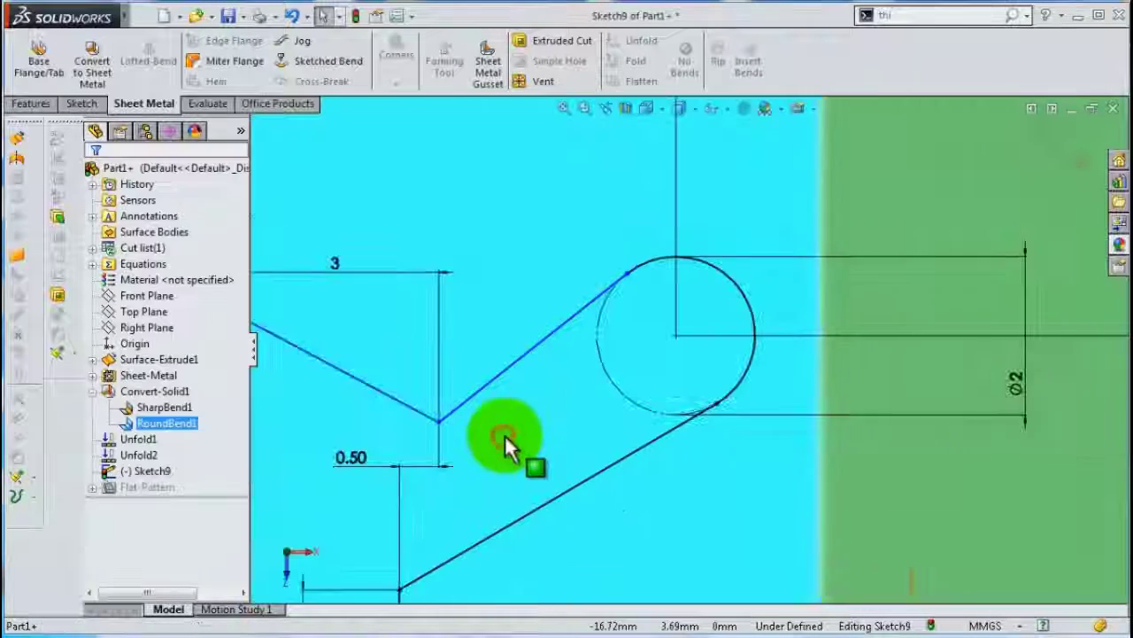
{"action": "scroll", "coordinate": [531, 389], "scroll_direction": "up", "scroll_amount": 1}
{"action": "left_click", "coordinate": [553, 371]}
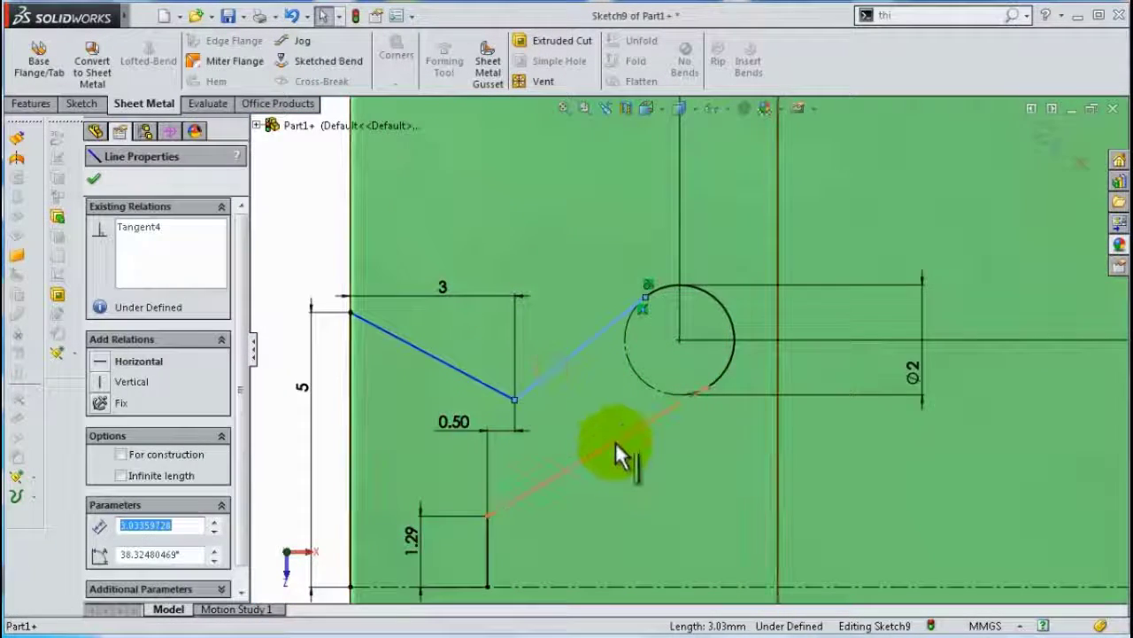
{"action": "left_click", "coordinate": [617, 442], "text": "ctrl"}
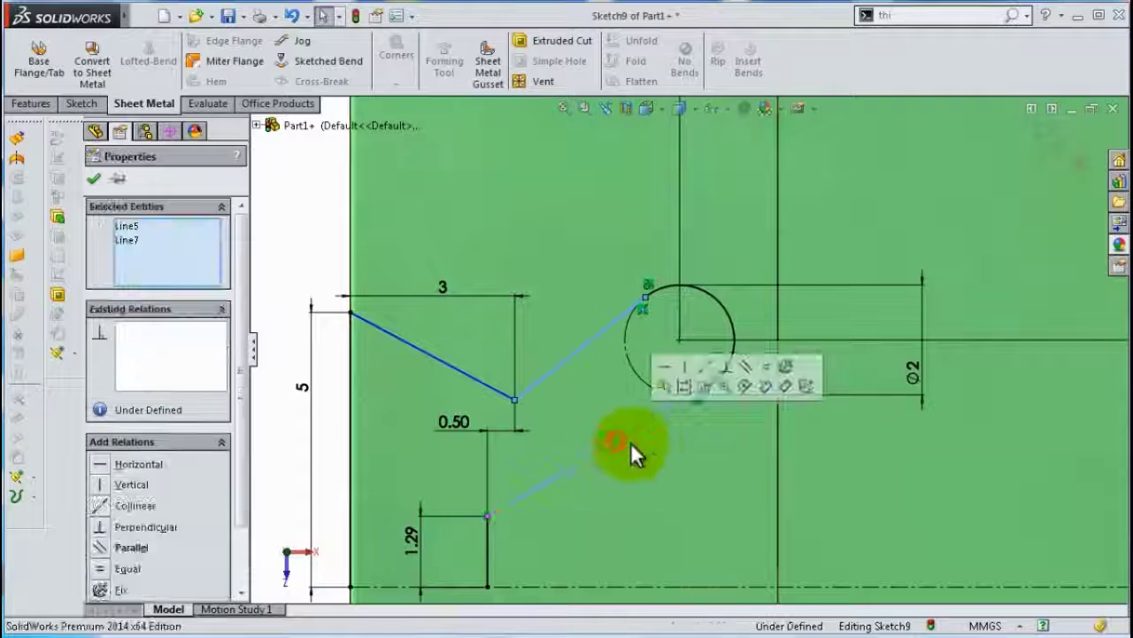
{"action": "left_click", "coordinate": [746, 366]}
{"action": "left_click", "coordinate": [562, 399]}
{"action": "scroll", "coordinate": [615, 405], "scroll_direction": "up", "scroll_amount": 2}
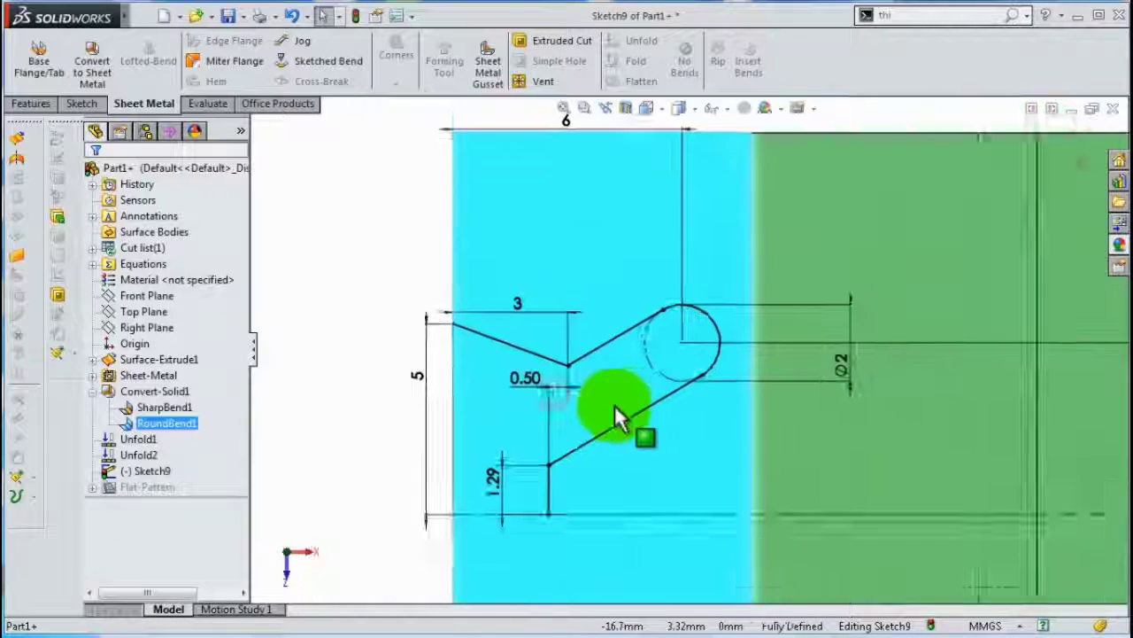
{"action": "scroll", "coordinate": [614, 407], "scroll_direction": "down", "scroll_amount": 1}
{"action": "scroll", "coordinate": [481, 256], "scroll_direction": "down", "scroll_amount": 1}
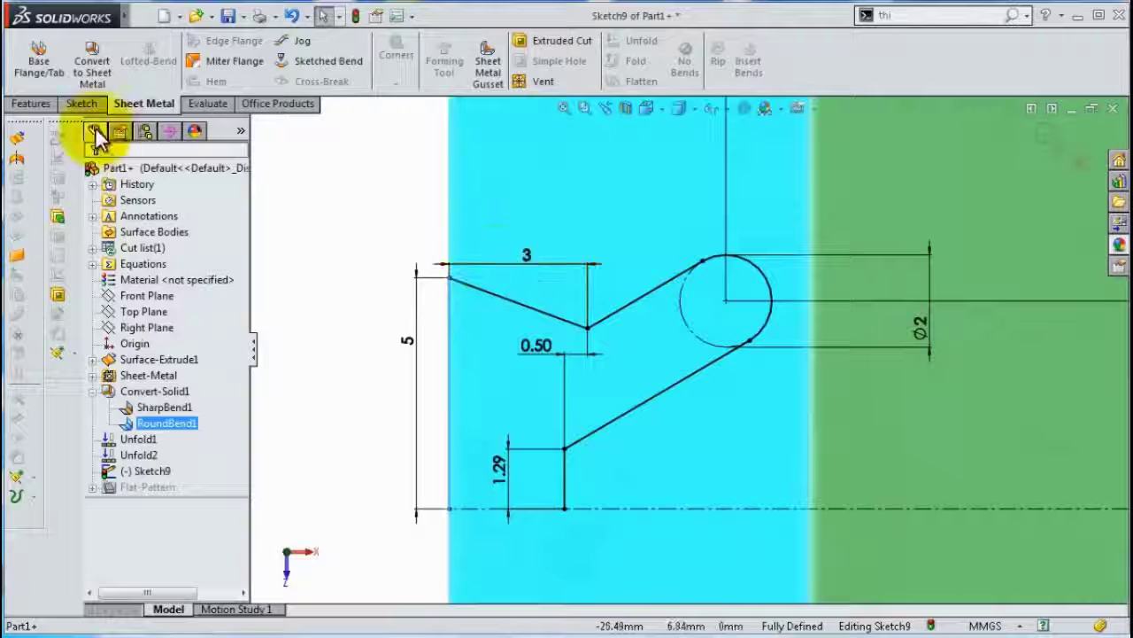
Round the upper V corner and the lower corner with 1 mm sketch fillets
{"action": "left_click", "coordinate": [73, 103]}
{"action": "left_click", "coordinate": [182, 78]}
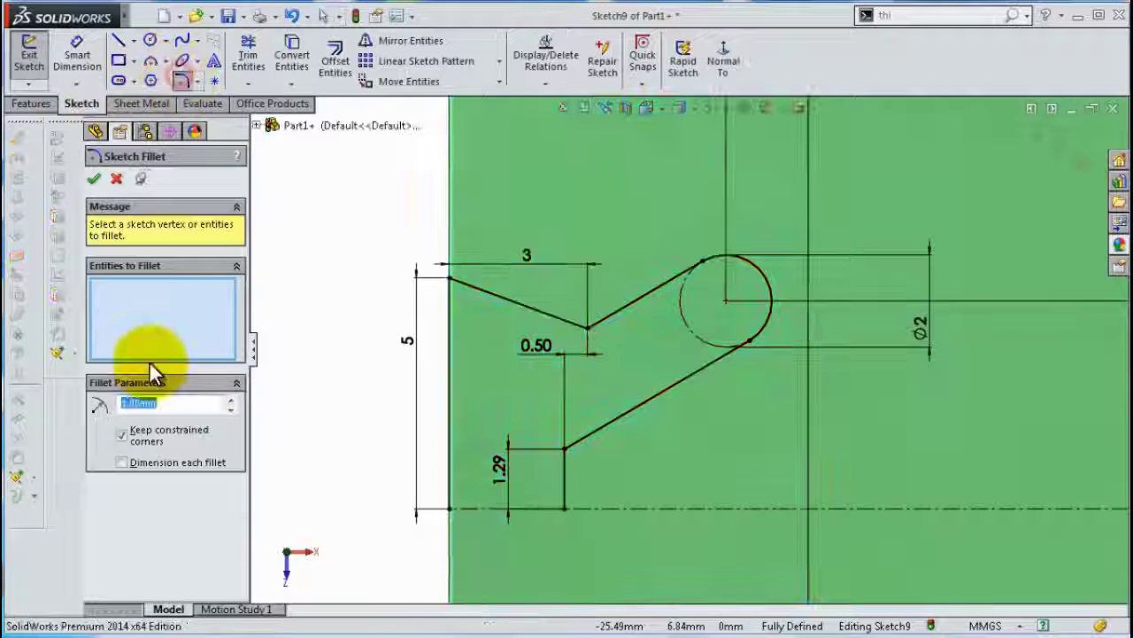
{"action": "left_click", "coordinate": [586, 326]}
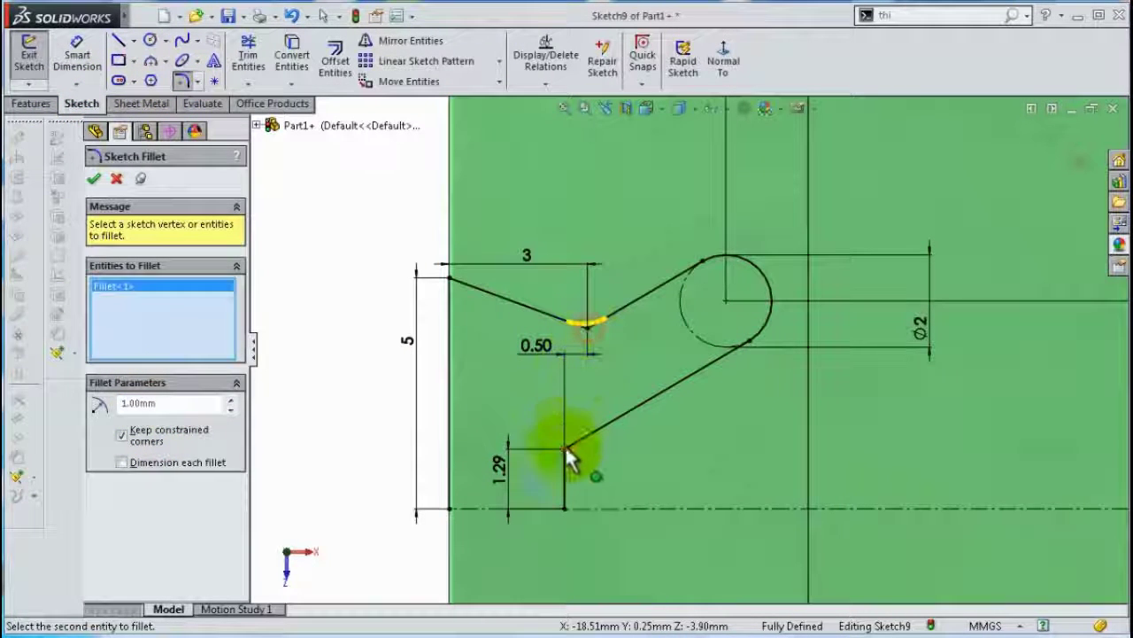
{"action": "left_click", "coordinate": [564, 447]}
{"action": "left_click", "coordinate": [657, 386]}
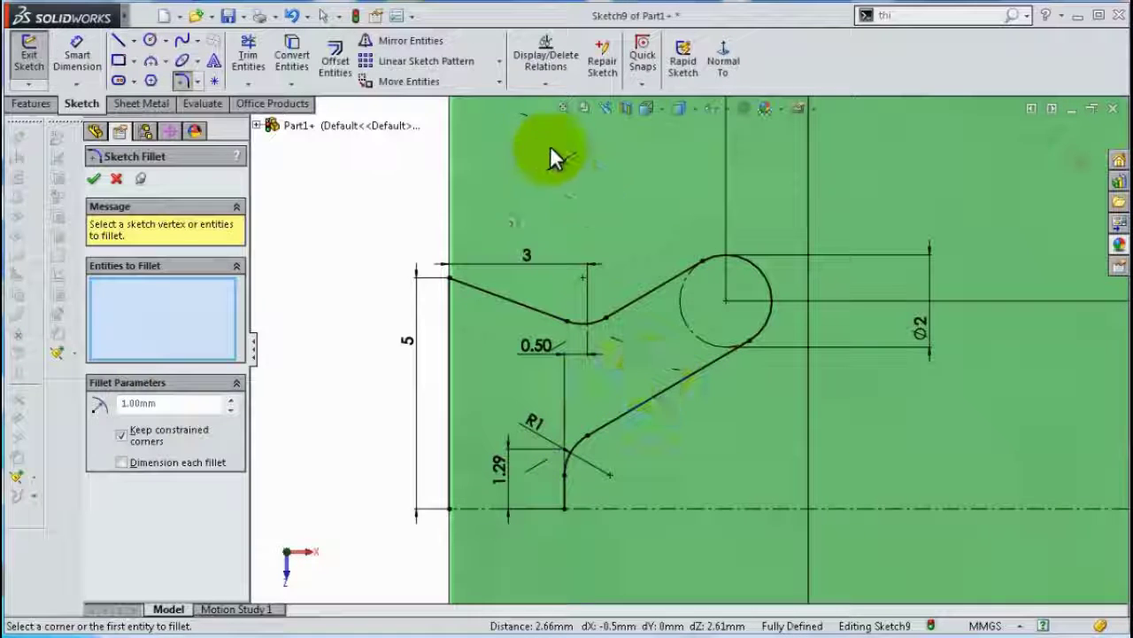
Mirror all profile lines, fillet arcs and circle arc about the horizontal centerline
{"action": "left_click", "coordinate": [404, 41]}
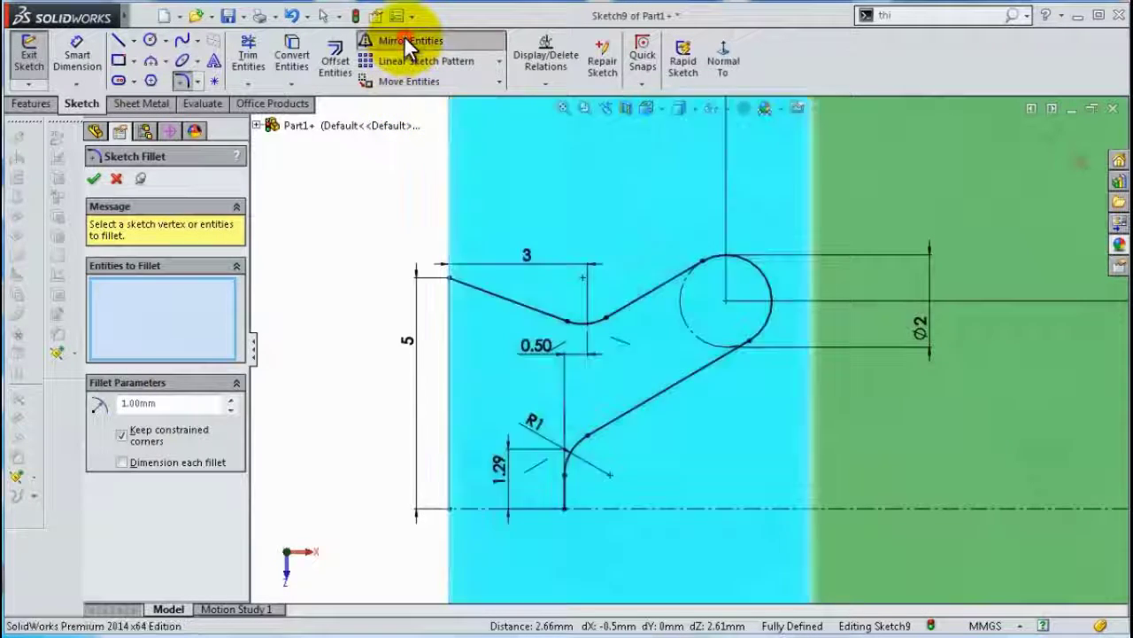
{"action": "left_click", "coordinate": [447, 338]}
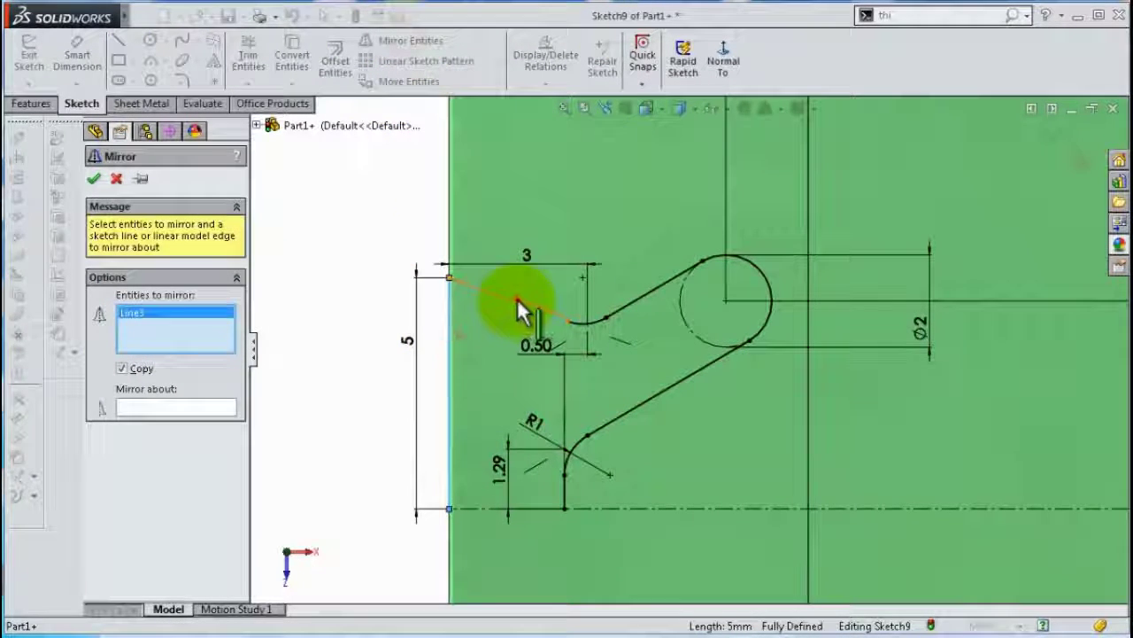
{"action": "left_click", "coordinate": [517, 300]}
{"action": "left_click", "coordinate": [597, 322]}
{"action": "left_click", "coordinate": [724, 269]}
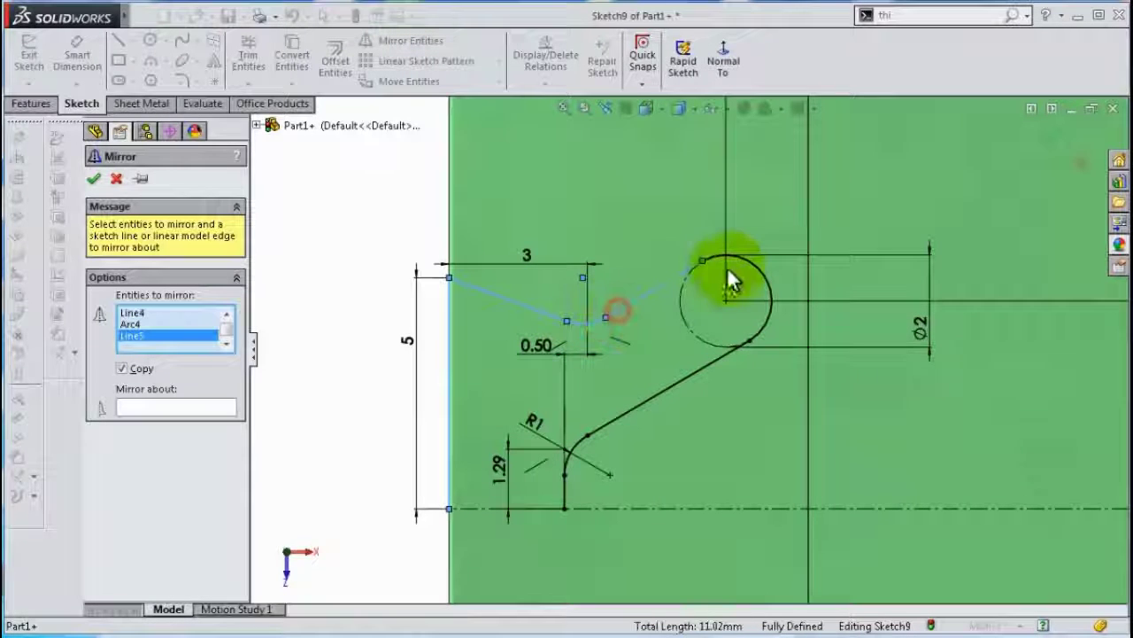
{"action": "left_click", "coordinate": [756, 268]}
{"action": "left_click", "coordinate": [719, 358]}
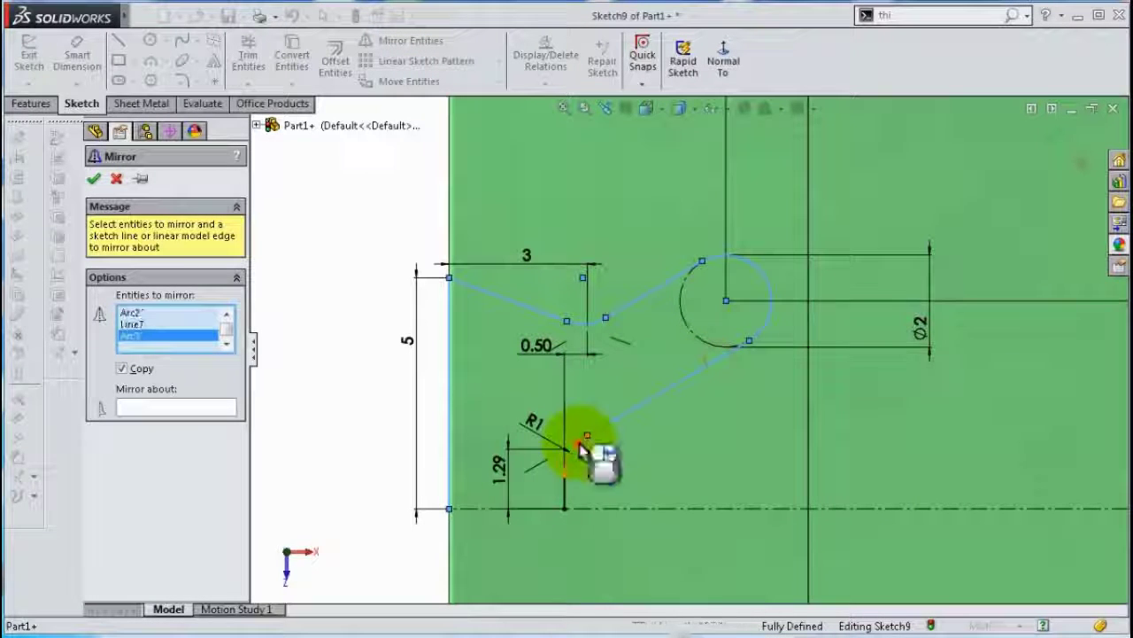
{"action": "left_click", "coordinate": [564, 492]}
{"action": "right_click", "coordinate": [584, 515]}
{"action": "left_click", "coordinate": [584, 509]}
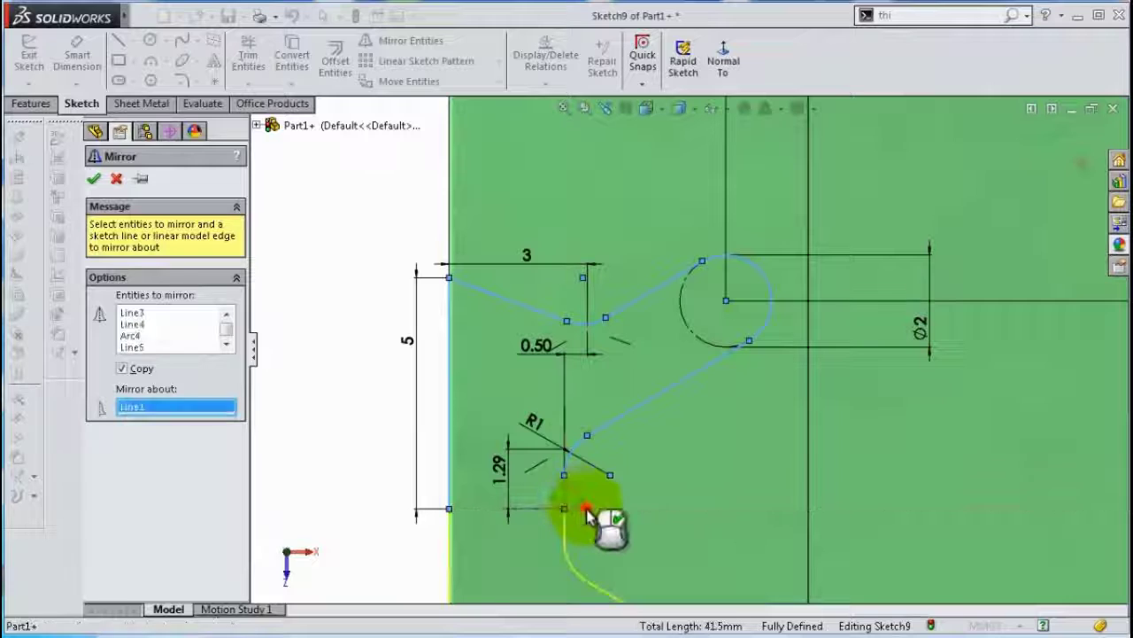
{"action": "right_click", "coordinate": [586, 513]}
{"action": "scroll", "coordinate": [595, 478], "scroll_direction": "up", "scroll_amount": 4}
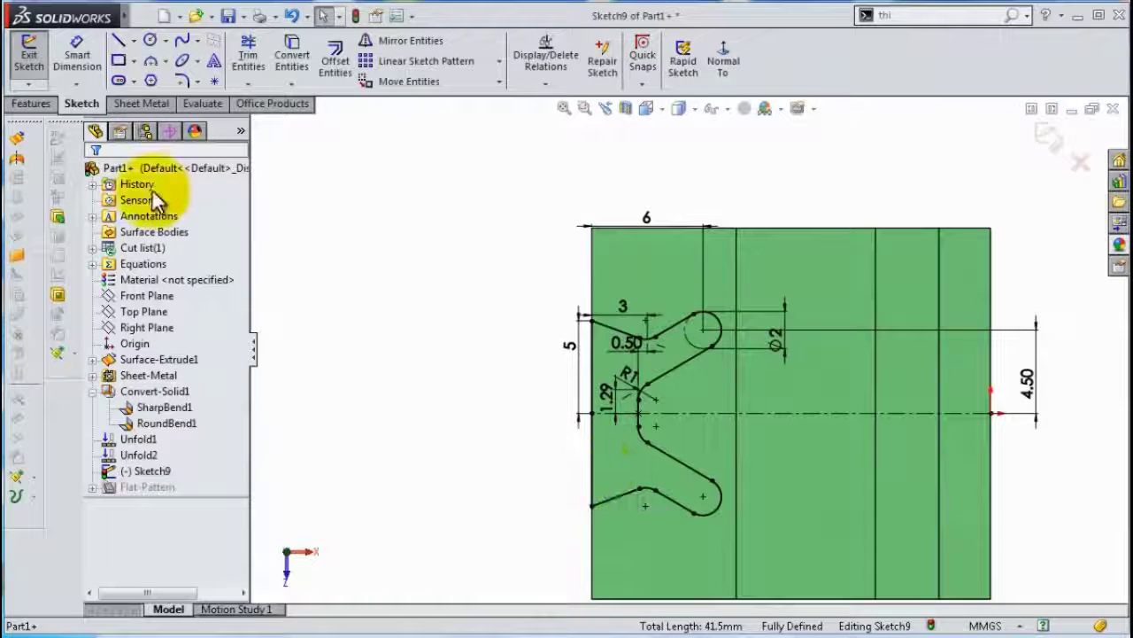
Extrude-cut the mirrored clip profile Through All the plate and orbit to view the notch
{"action": "left_click", "coordinate": [44, 106]}
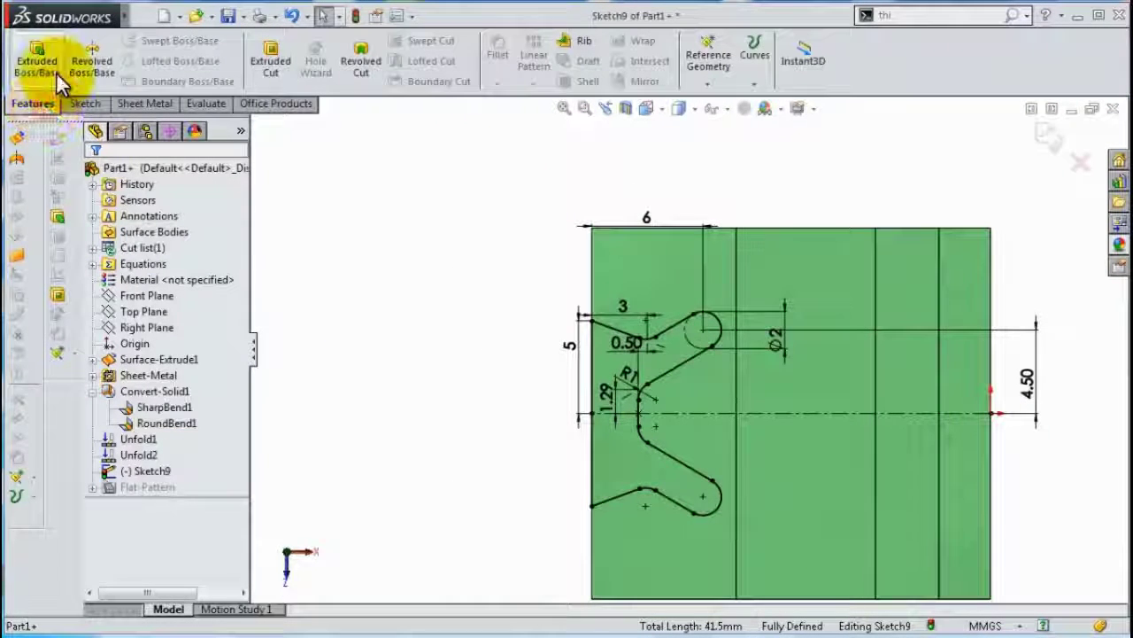
{"action": "left_click", "coordinate": [271, 62]}
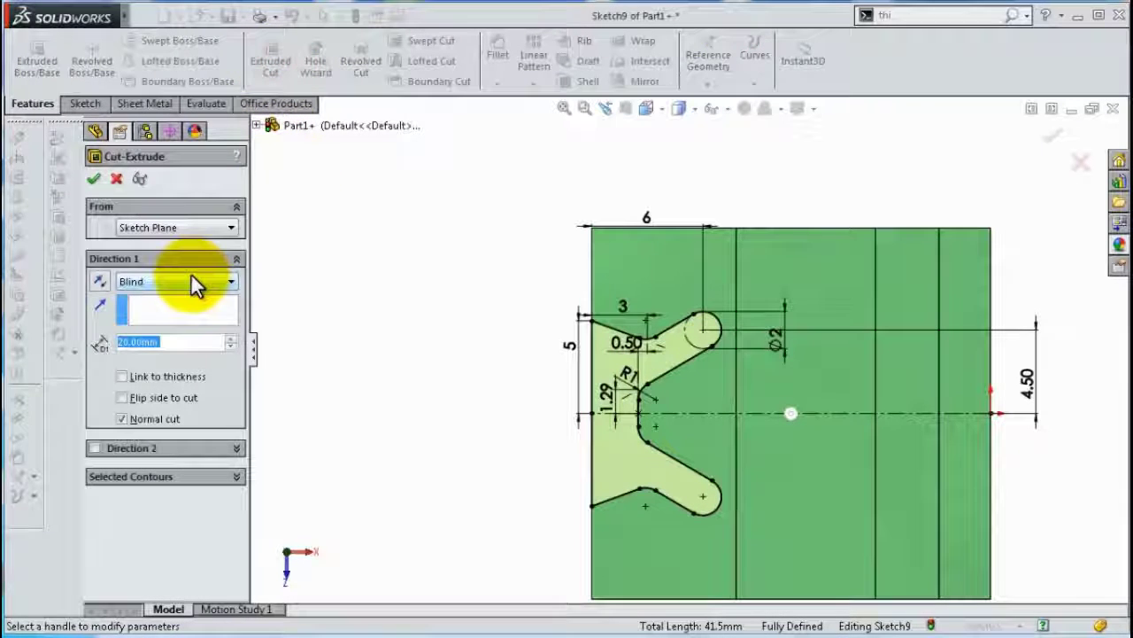
{"action": "left_click", "coordinate": [181, 281]}
{"action": "left_click", "coordinate": [186, 310]}
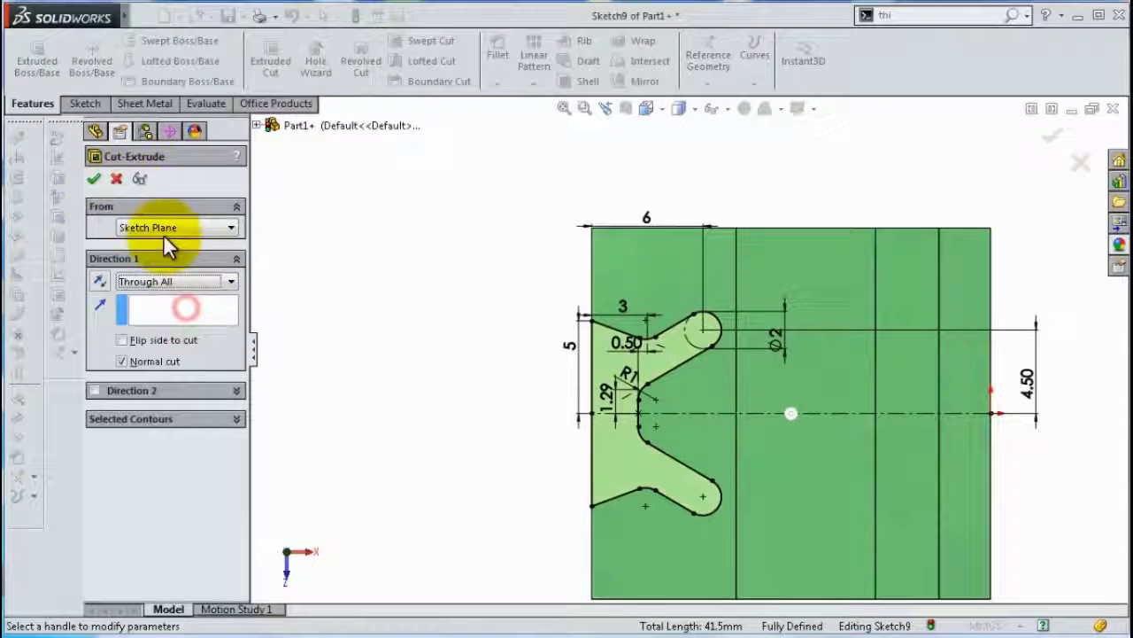
{"action": "left_click", "coordinate": [93, 179]}
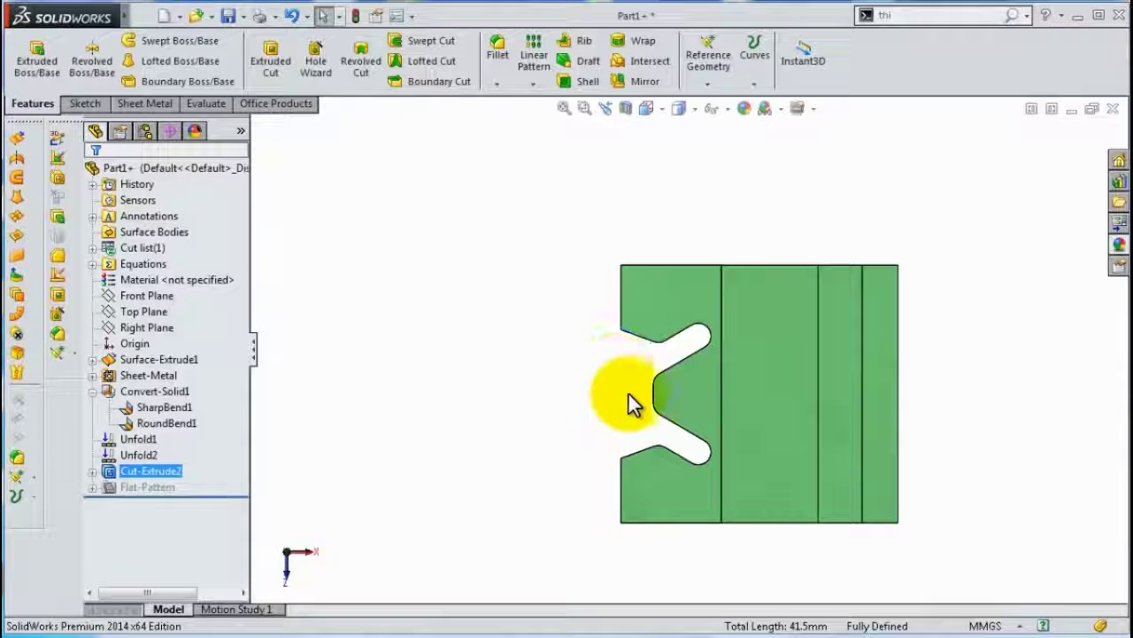
{"action": "middle_click_drag", "start_coordinate": [633, 398], "coordinate": [749, 492]}
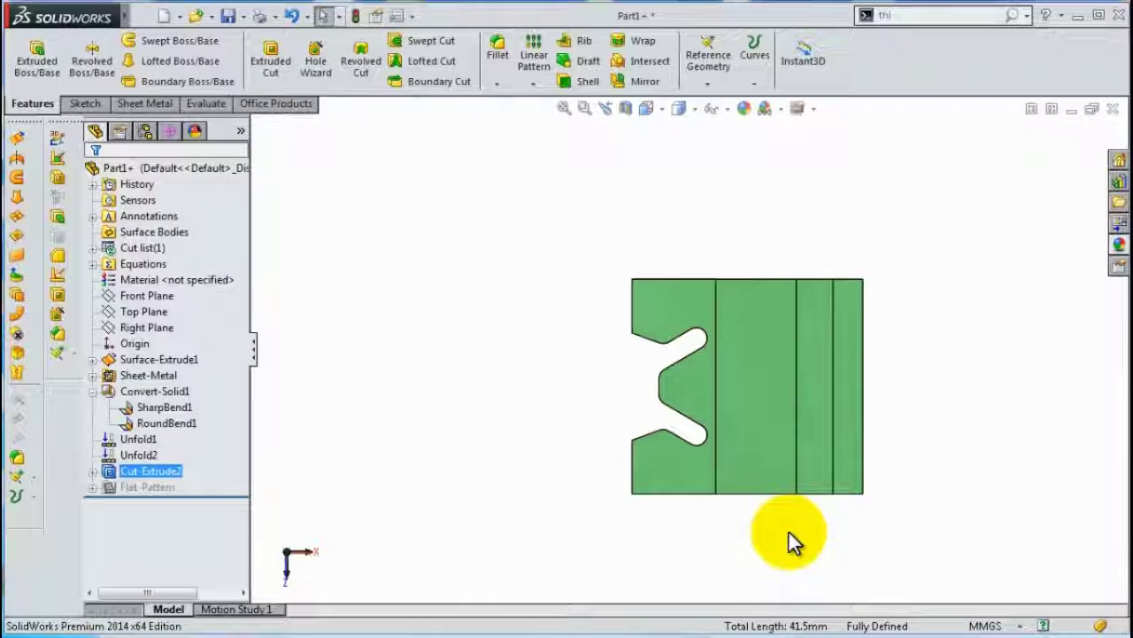
{"action": "mouse_move", "coordinate": [822, 499]}
{"action": "middle_mouse_down"}
{"action": "mouse_move", "coordinate": [819, 357]}
{"action": "mouse_move", "coordinate": [792, 358]}
{"action": "mouse_move", "coordinate": [774, 321]}
{"action": "middle_mouse_up"}
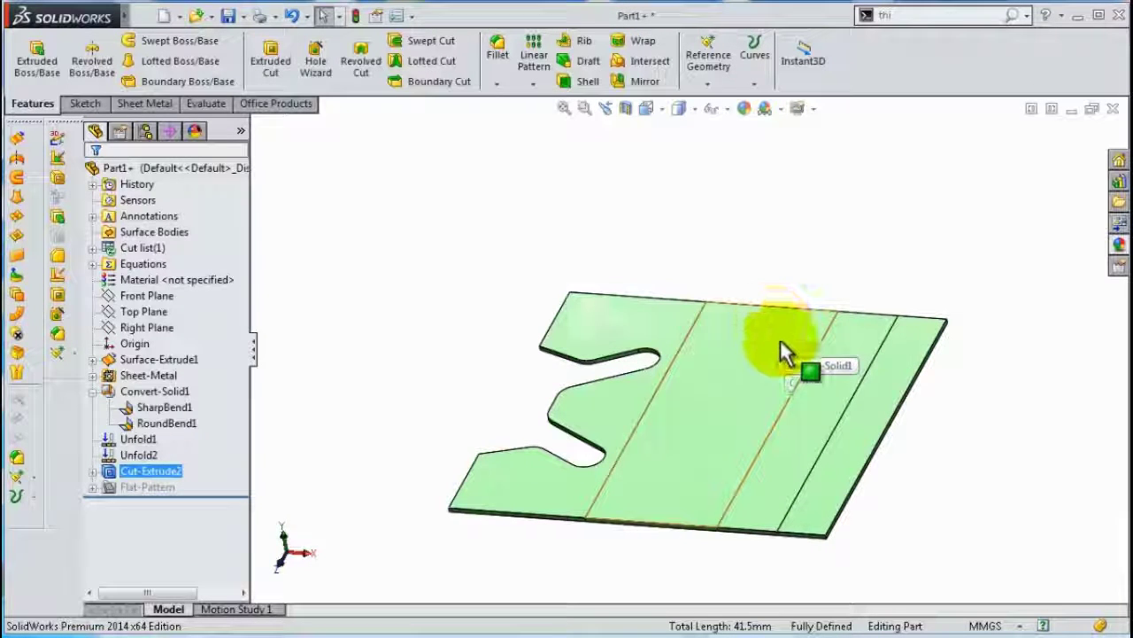
Fold the end bend back up with the Sheet Metal Fold tool, creating Fold1
{"action": "left_click", "coordinate": [159, 103]}
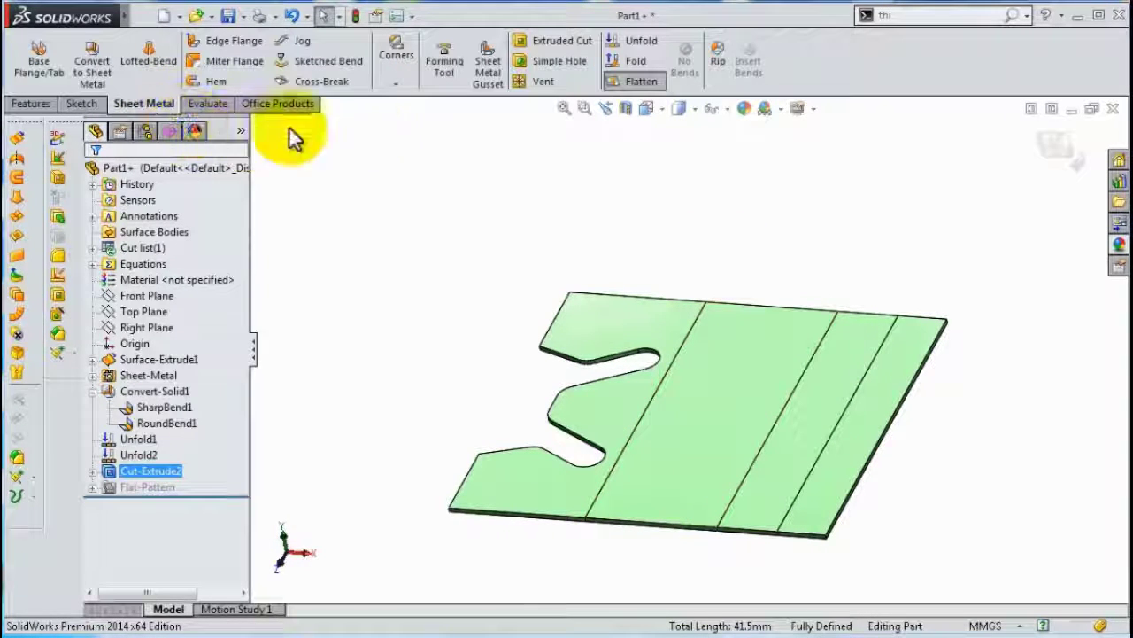
{"action": "left_click", "coordinate": [643, 62]}
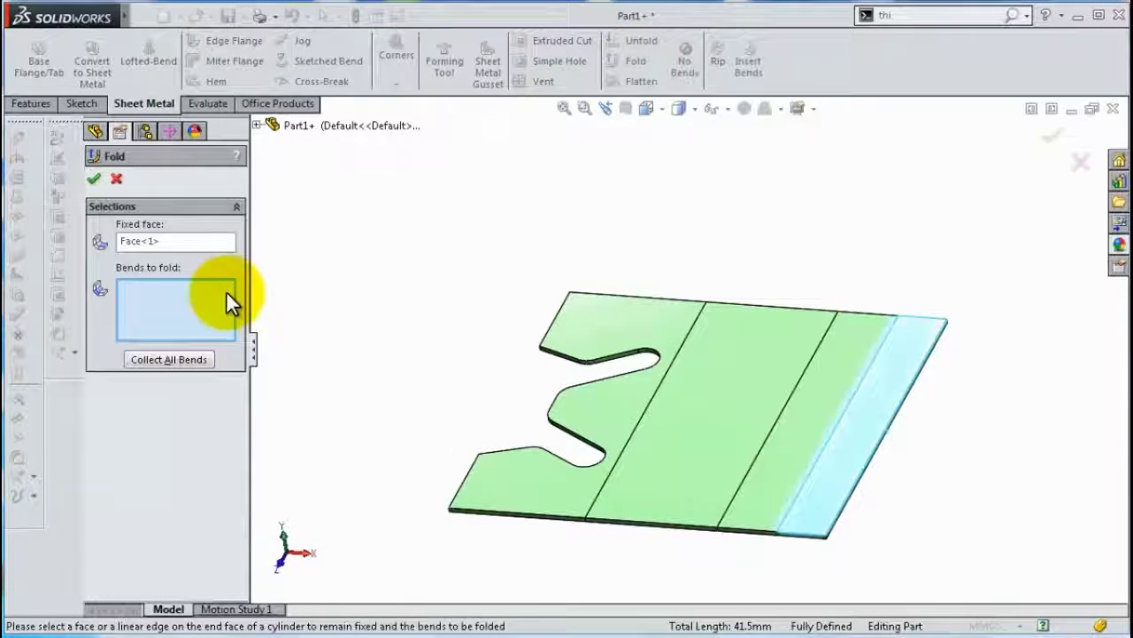
{"action": "mouse_move", "coordinate": [612, 577]}
{"action": "middle_mouse_down"}
{"action": "mouse_move", "coordinate": [664, 558]}
{"action": "mouse_move", "coordinate": [652, 538]}
{"action": "mouse_move", "coordinate": [653, 457]}
{"action": "middle_mouse_up"}
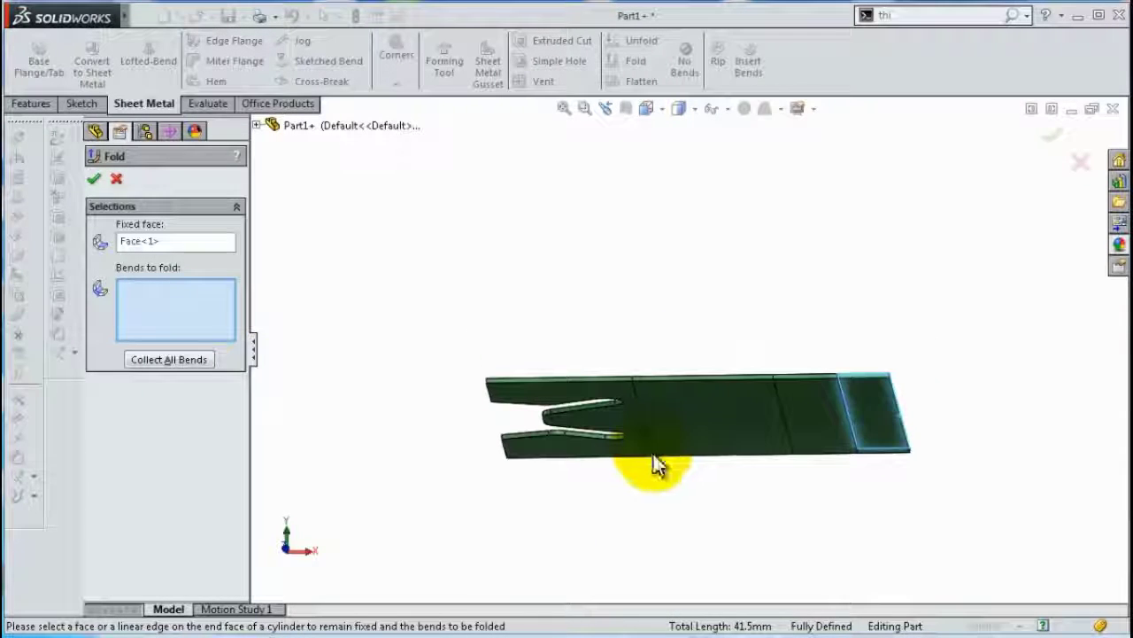
{"action": "left_click", "coordinate": [793, 423]}
{"action": "right_click", "coordinate": [791, 417]}
{"action": "mouse_move", "coordinate": [772, 384]}
{"action": "middle_mouse_down"}
{"action": "mouse_move", "coordinate": [744, 394]}
{"action": "mouse_move", "coordinate": [715, 435]}
{"action": "mouse_move", "coordinate": [708, 375]}
{"action": "mouse_move", "coordinate": [776, 390]}
{"action": "mouse_move", "coordinate": [701, 366]}
{"action": "mouse_move", "coordinate": [759, 427]}
{"action": "middle_mouse_up"}
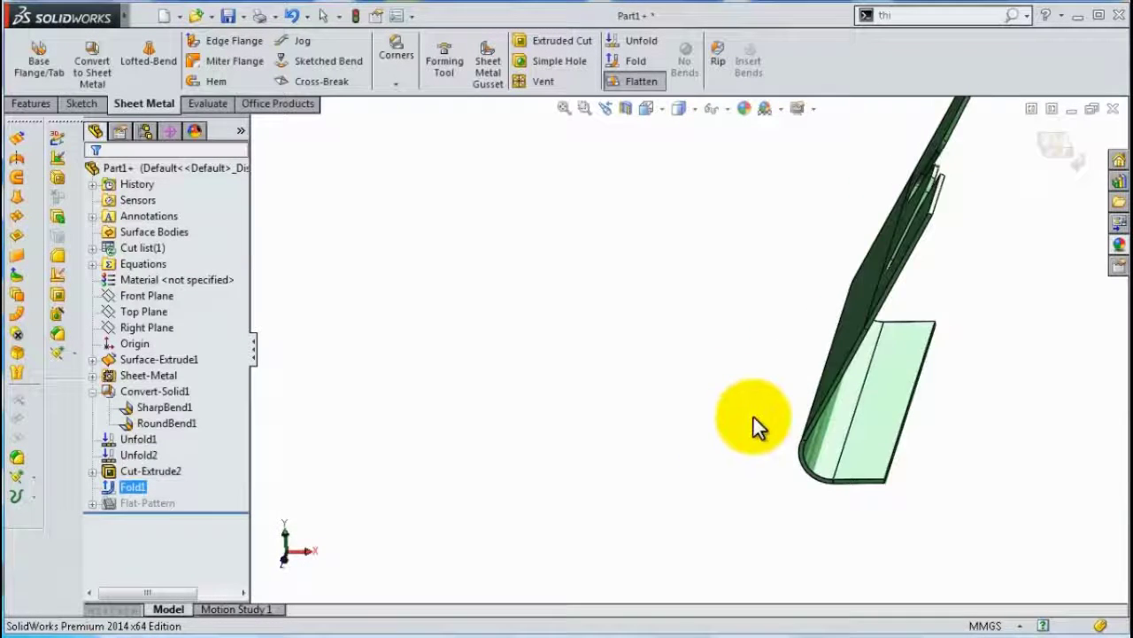
Fold RoundBend1 to roll the slotted edge into hinge tubes, creating Fold2
{"action": "left_click", "coordinate": [632, 64]}
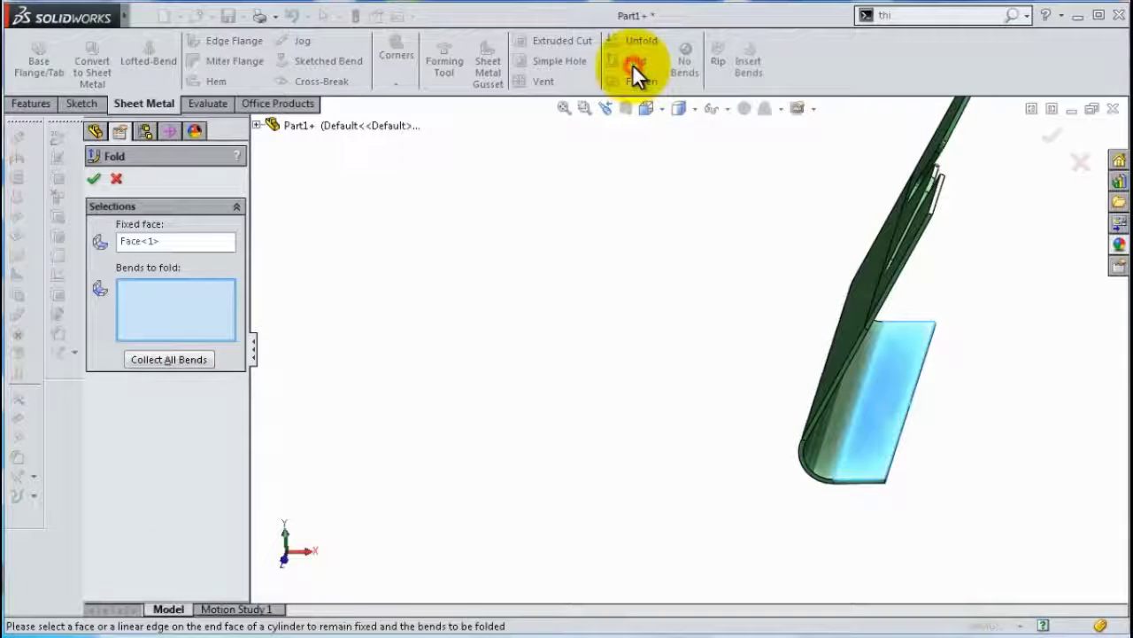
{"action": "middle_click_drag", "start_coordinate": [710, 300], "coordinate": [676, 270]}
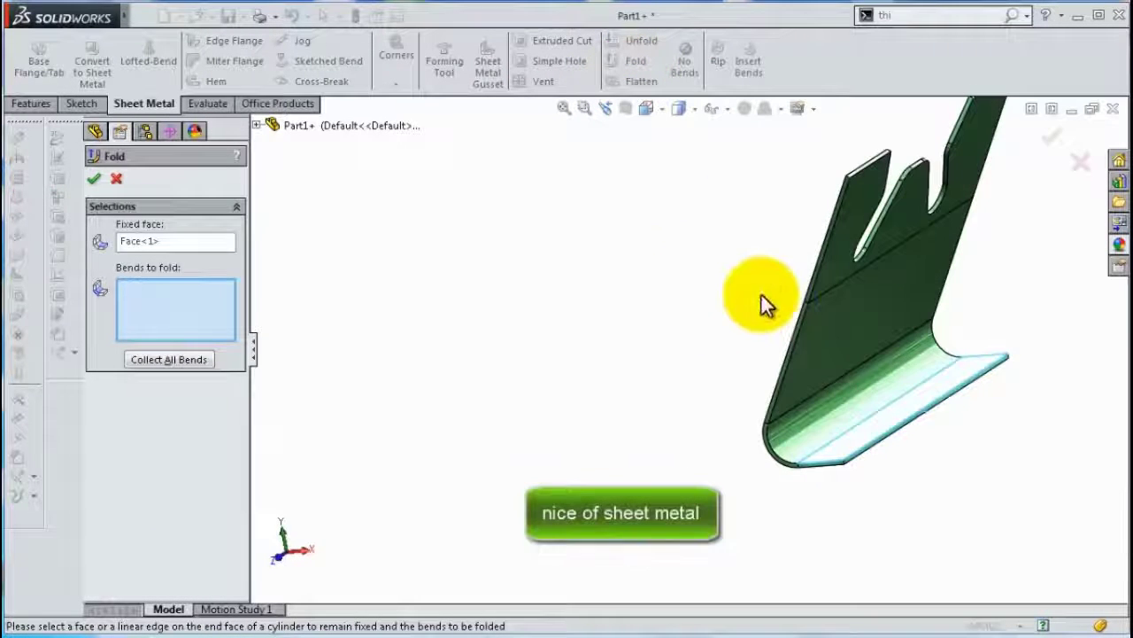
{"action": "left_click", "coordinate": [835, 260]}
{"action": "right_click", "coordinate": [830, 270]}
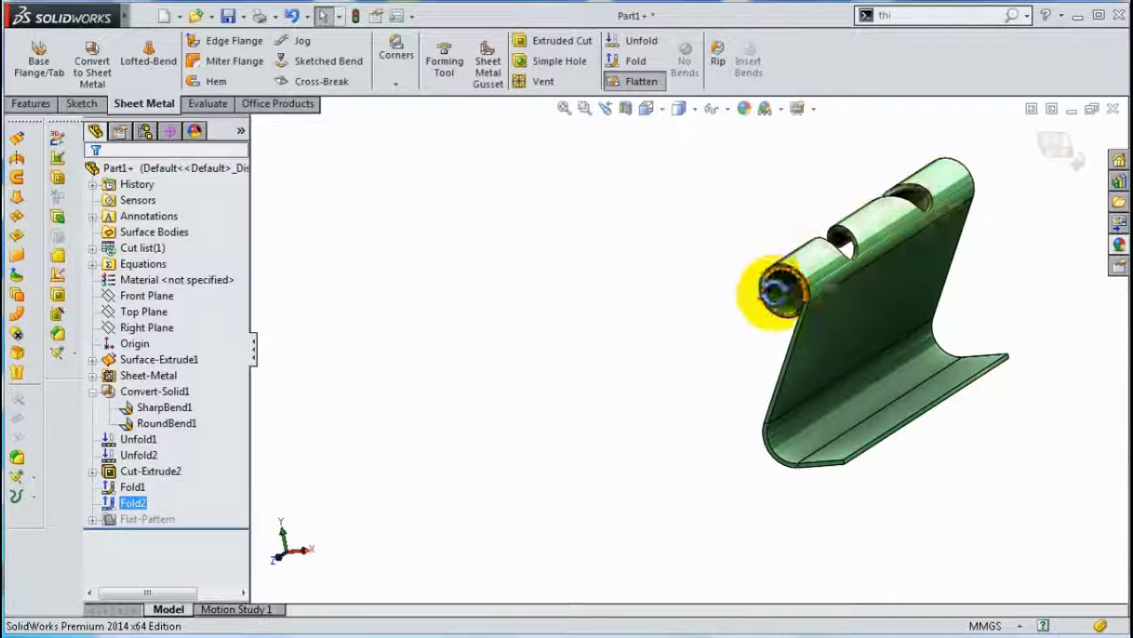
Orbit and zoom the part to inspect the rolled hinge tubes from several sides
{"action": "mouse_move", "coordinate": [771, 278]}
{"action": "middle_mouse_down"}
{"action": "mouse_move", "coordinate": [865, 269]}
{"action": "mouse_move", "coordinate": [829, 282]}
{"action": "mouse_move", "coordinate": [824, 440]}
{"action": "mouse_move", "coordinate": [805, 470]}
{"action": "mouse_move", "coordinate": [823, 285]}
{"action": "middle_mouse_up"}
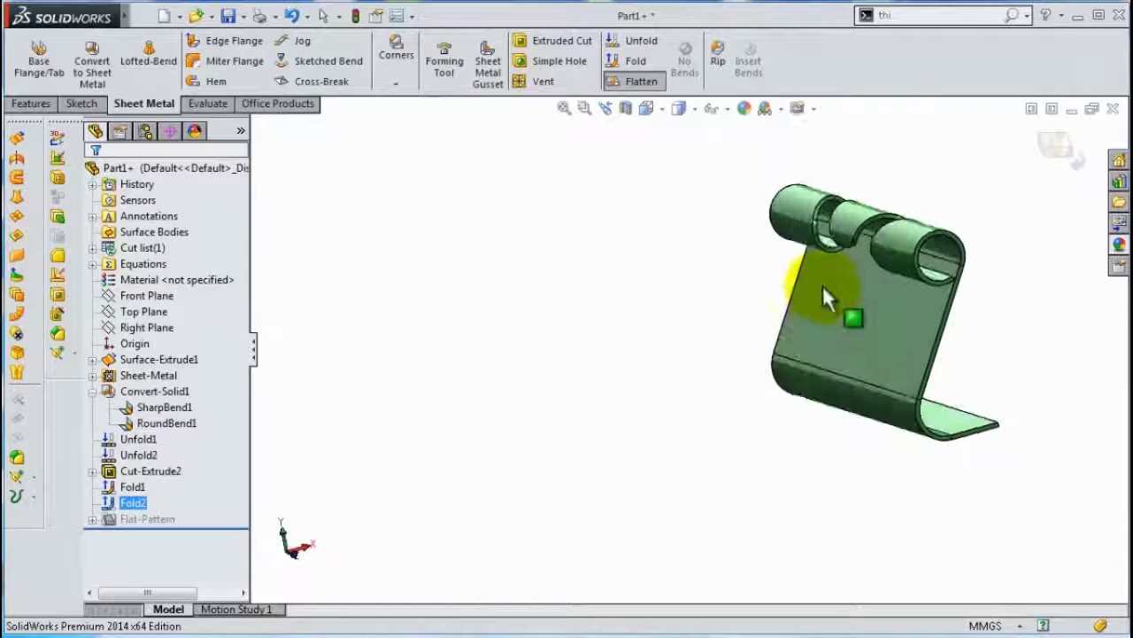
{"action": "scroll", "coordinate": [994, 298], "scroll_direction": "down", "scroll_amount": 2}
{"action": "scroll", "coordinate": [961, 283], "scroll_direction": "down", "scroll_amount": 2}
{"action": "scroll", "coordinate": [953, 289], "scroll_direction": "down", "scroll_amount": 3}
{"action": "scroll", "coordinate": [952, 290], "scroll_direction": "up", "scroll_amount": 2}
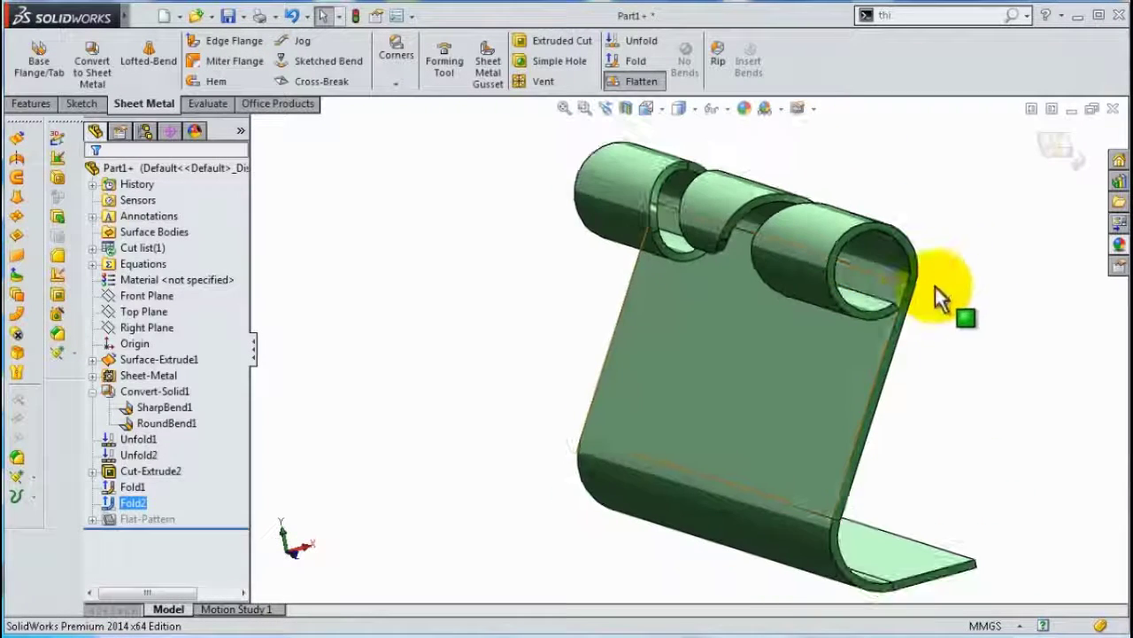
{"action": "left_click", "coordinate": [968, 345]}
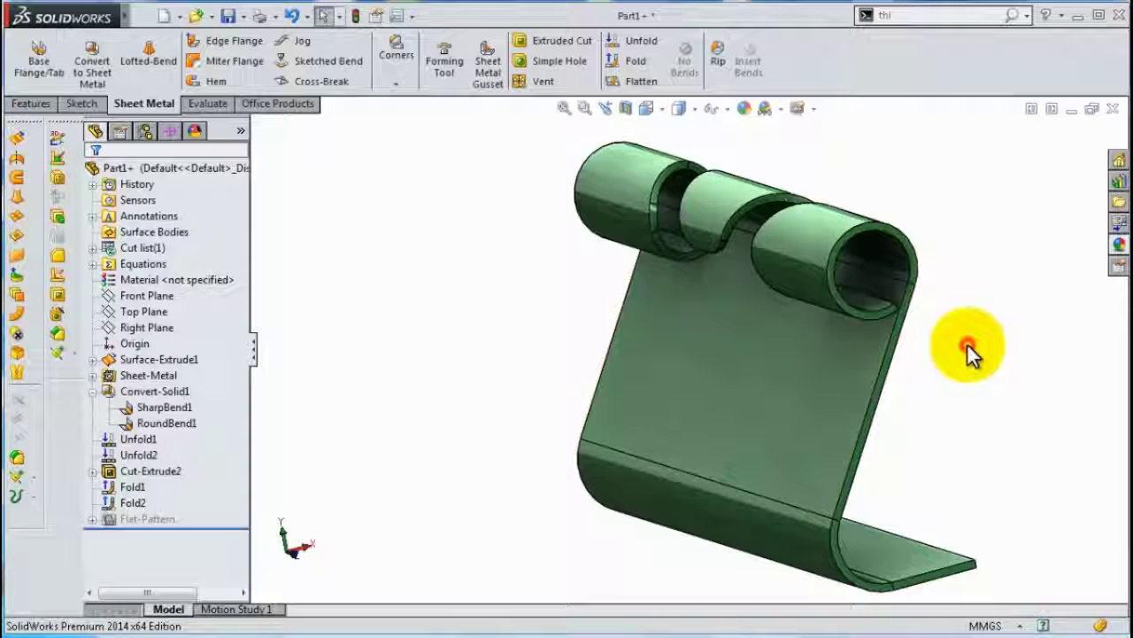
{"action": "mouse_move", "coordinate": [967, 342]}
{"action": "middle_mouse_down"}
{"action": "mouse_move", "coordinate": [847, 390]}
{"action": "mouse_move", "coordinate": [890, 328]}
{"action": "mouse_move", "coordinate": [929, 329]}
{"action": "mouse_move", "coordinate": [974, 266]}
{"action": "mouse_move", "coordinate": [986, 461]}
{"action": "mouse_move", "coordinate": [942, 329]}
{"action": "mouse_move", "coordinate": [977, 349]}
{"action": "mouse_move", "coordinate": [1042, 328]}
{"action": "mouse_move", "coordinate": [984, 322]}
{"action": "mouse_move", "coordinate": [959, 354]}
{"action": "mouse_move", "coordinate": [974, 380]}
{"action": "middle_mouse_up"}
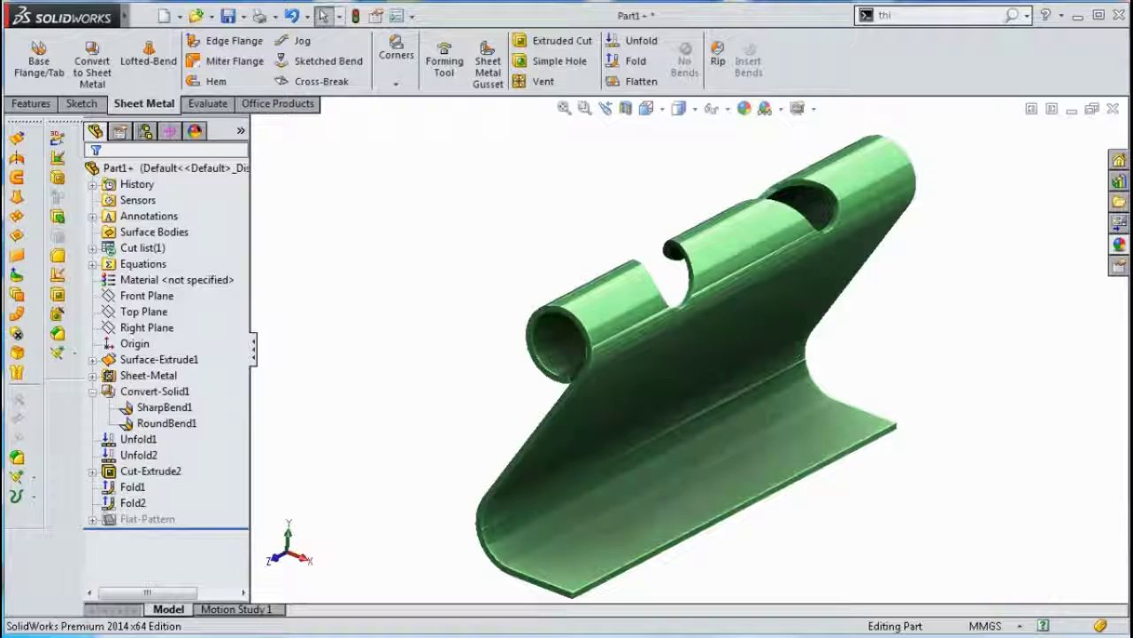
{"action": "mouse_move", "coordinate": [1022, 575]}
{"action": "middle_mouse_down"}
{"action": "mouse_move", "coordinate": [898, 532]}
{"action": "mouse_move", "coordinate": [815, 399]}
{"action": "mouse_move", "coordinate": [854, 436]}
{"action": "mouse_move", "coordinate": [815, 460]}
{"action": "middle_mouse_up"}
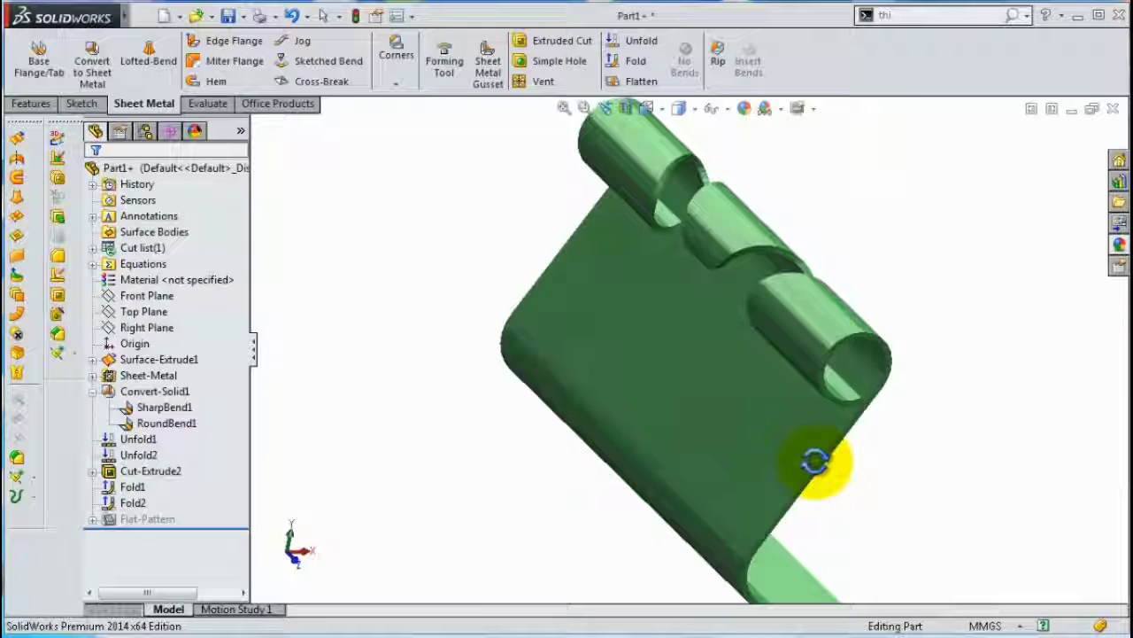
{"action": "middle_click_drag", "start_coordinate": [814, 460], "coordinate": [779, 425]}
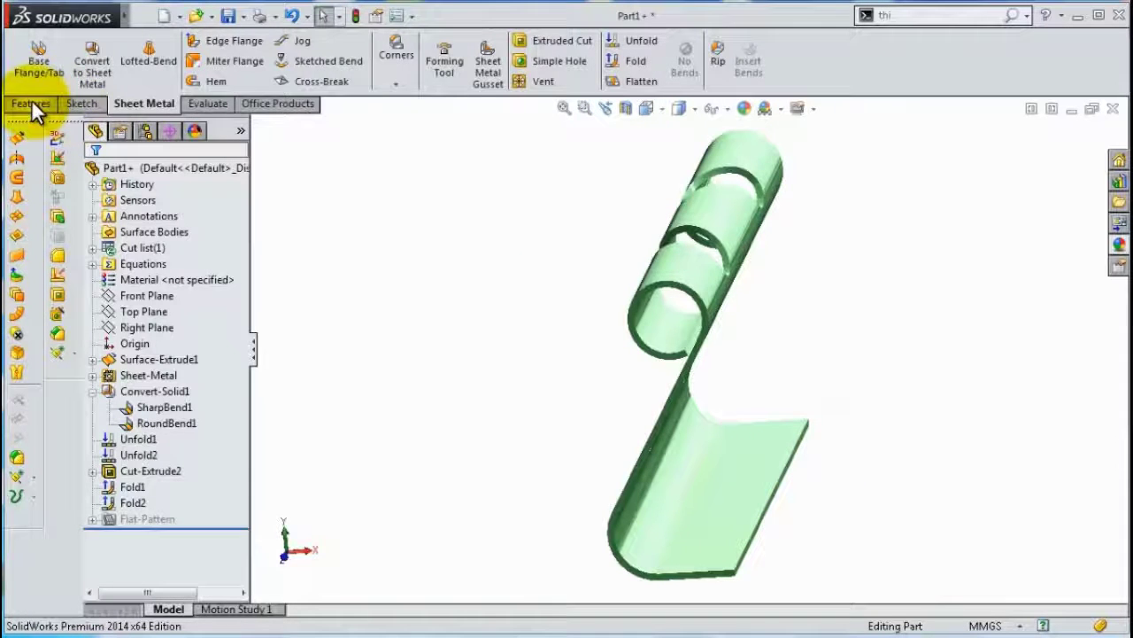
Mirror the Fold2 body across its thin edge face, creating Mirror3
{"action": "left_click", "coordinate": [32, 102]}
{"action": "key", "text": "m"}
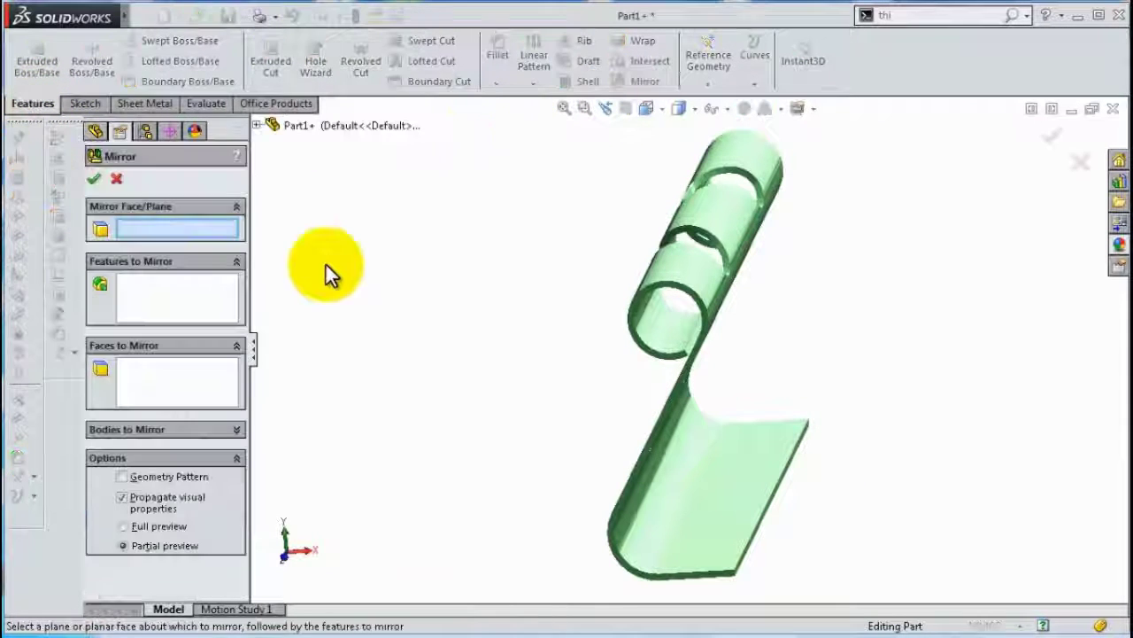
{"action": "scroll", "coordinate": [682, 416], "scroll_direction": "down", "scroll_amount": 5}
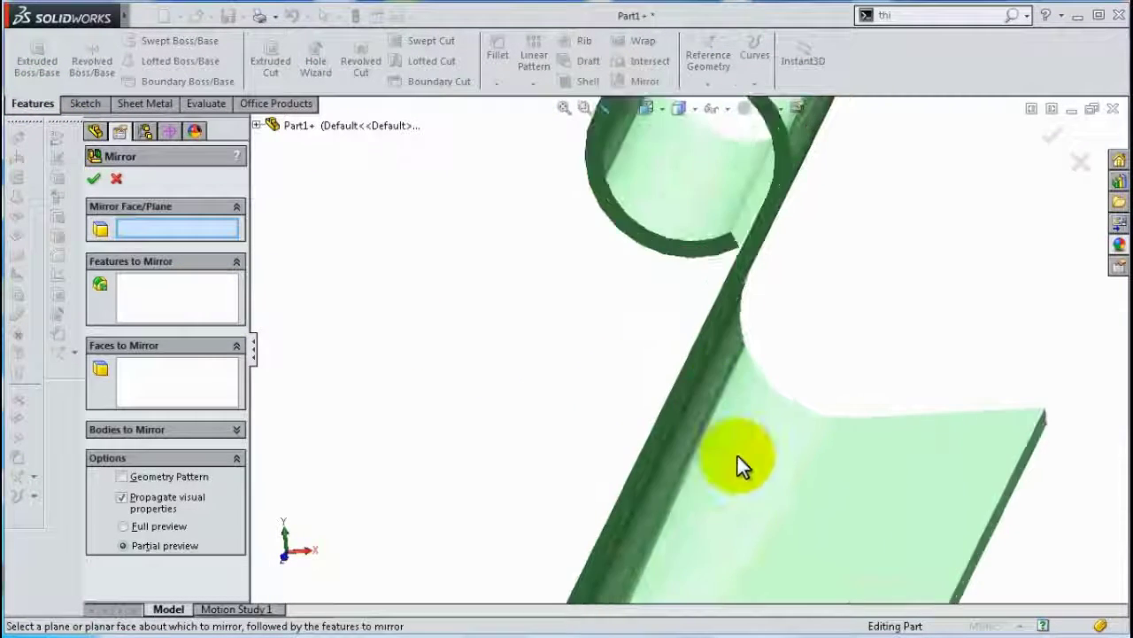
{"action": "left_click", "coordinate": [1034, 453]}
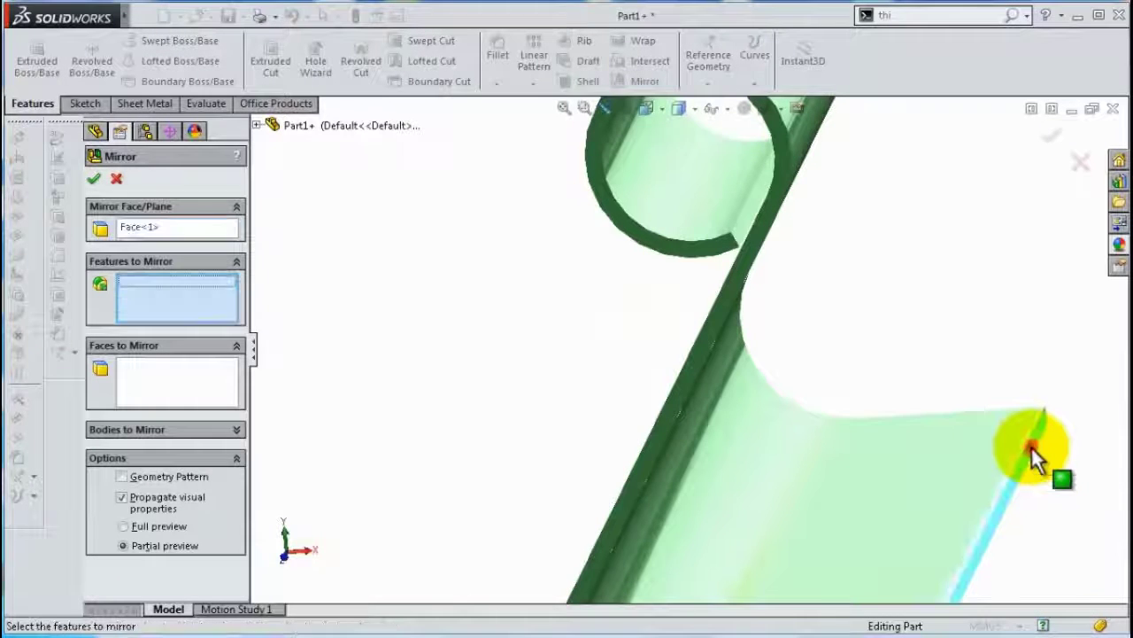
{"action": "left_click", "coordinate": [237, 431]}
{"action": "scroll", "coordinate": [708, 461], "scroll_direction": "up", "scroll_amount": 2}
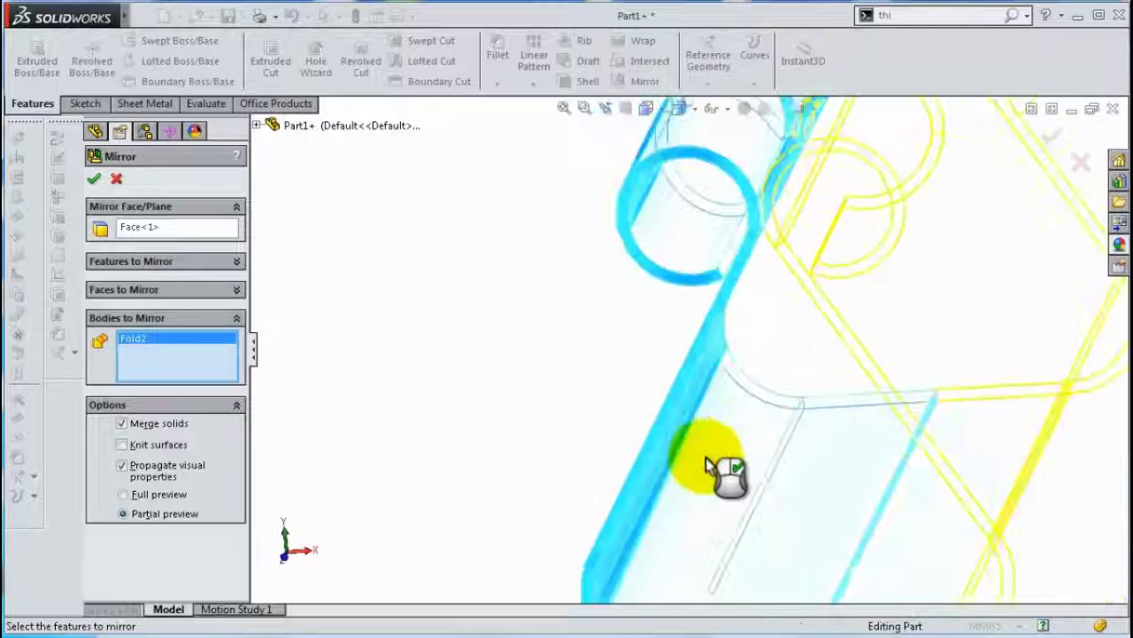
{"action": "scroll", "coordinate": [708, 453], "scroll_direction": "up", "scroll_amount": 4}
{"action": "left_click", "coordinate": [1052, 133]}
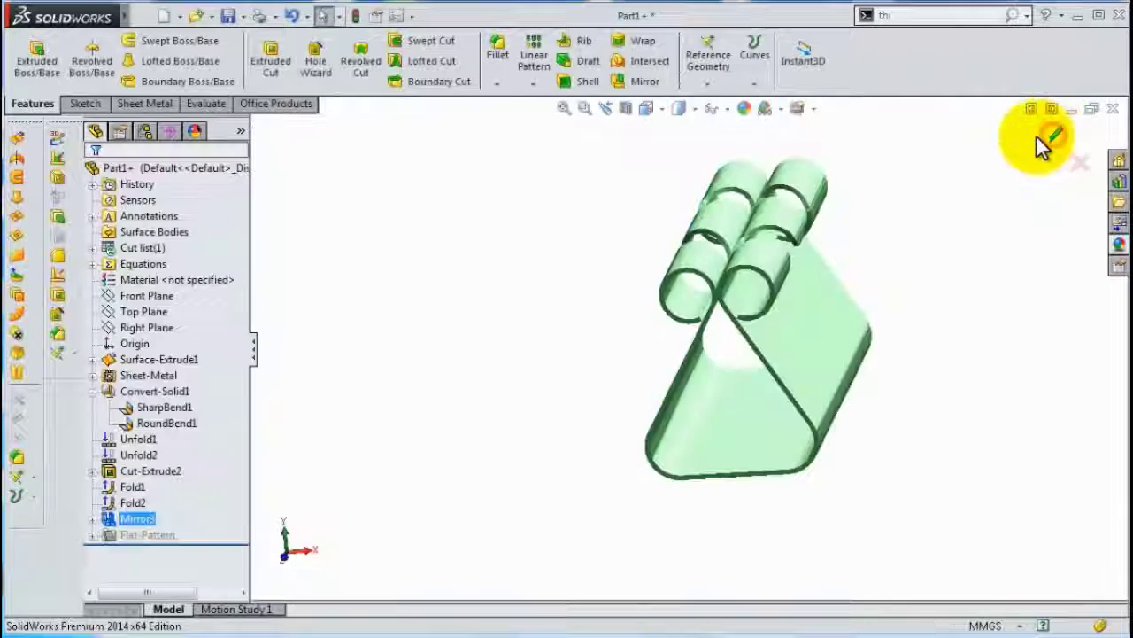
View the hinge loops Normal To the strip's edge face, then orbit back to 3D
{"action": "mouse_move", "coordinate": [860, 355]}
{"action": "middle_mouse_down"}
{"action": "mouse_move", "coordinate": [904, 268]}
{"action": "mouse_move", "coordinate": [888, 347]}
{"action": "middle_mouse_up"}
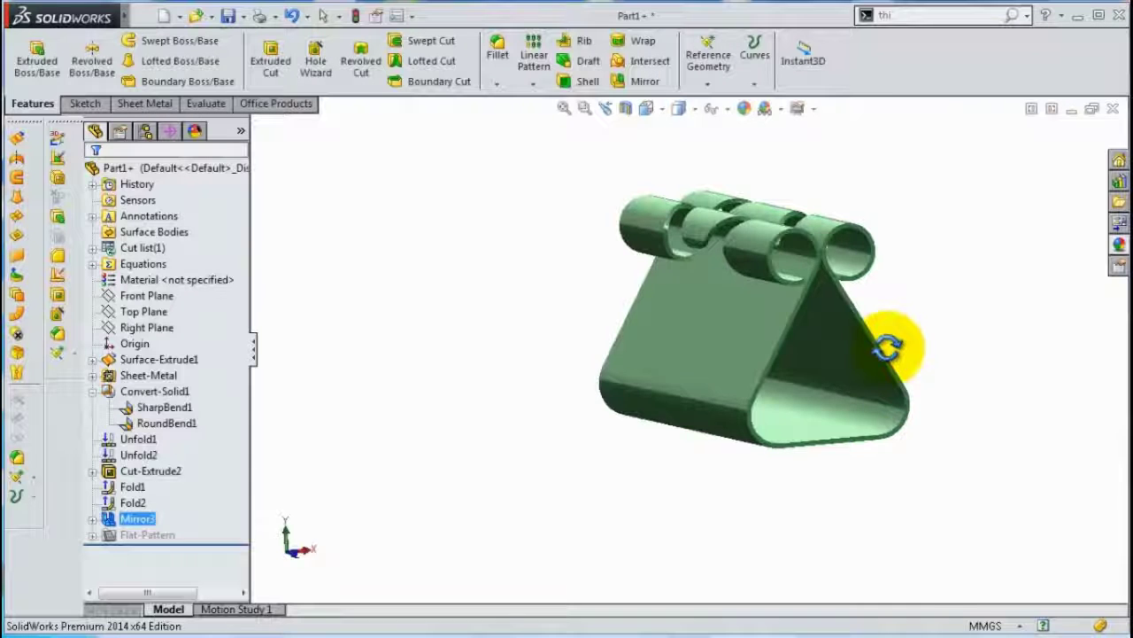
{"action": "scroll", "coordinate": [645, 231], "scroll_direction": "down", "scroll_amount": 5}
{"action": "scroll", "coordinate": [748, 354], "scroll_direction": "down", "scroll_amount": 3}
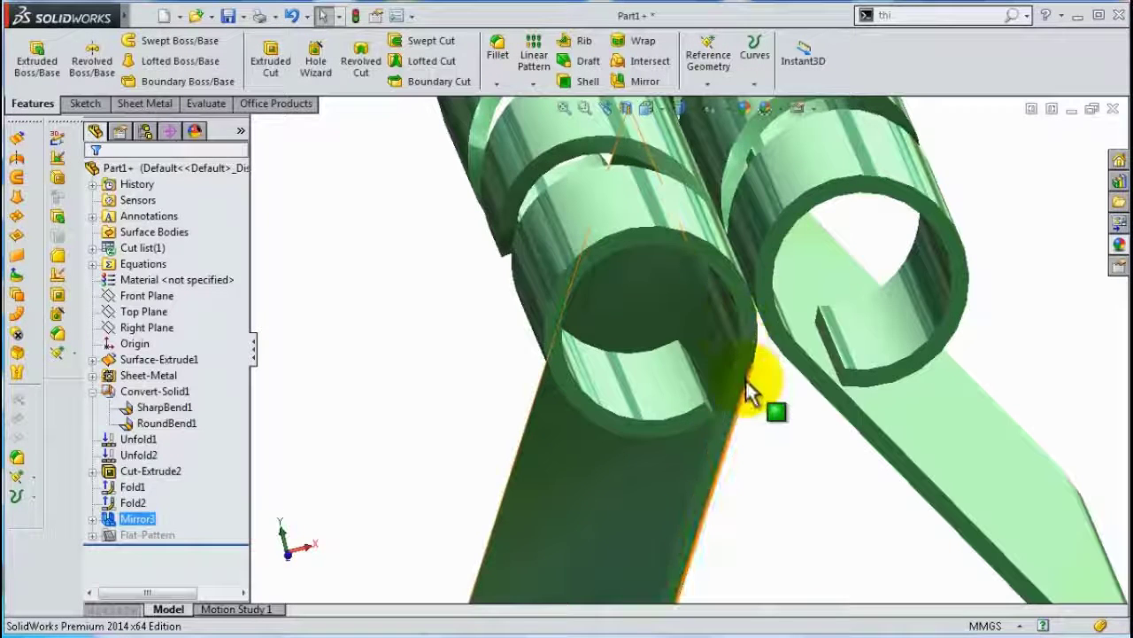
{"action": "left_click", "coordinate": [746, 379]}
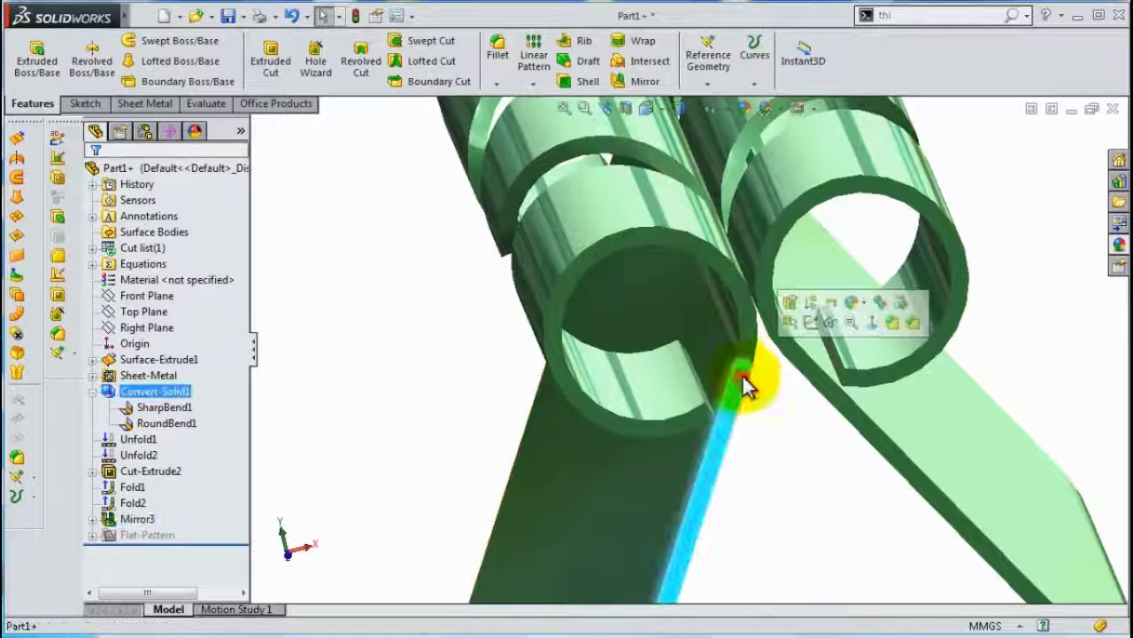
{"action": "left_click", "coordinate": [872, 324]}
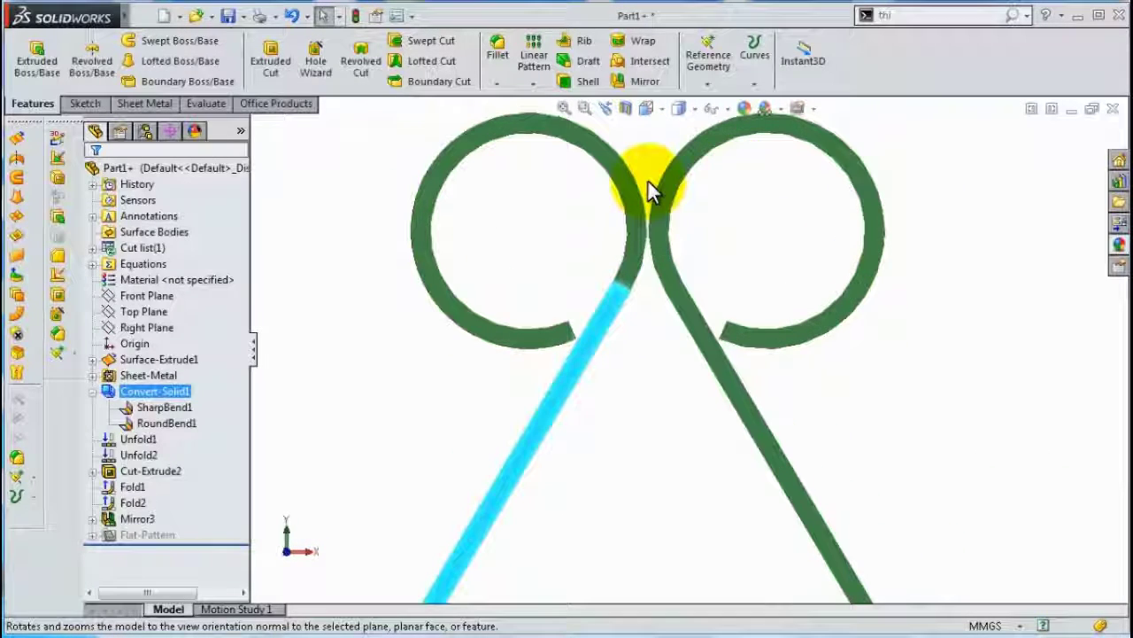
{"action": "scroll", "coordinate": [677, 284], "scroll_direction": "up", "scroll_amount": 2}
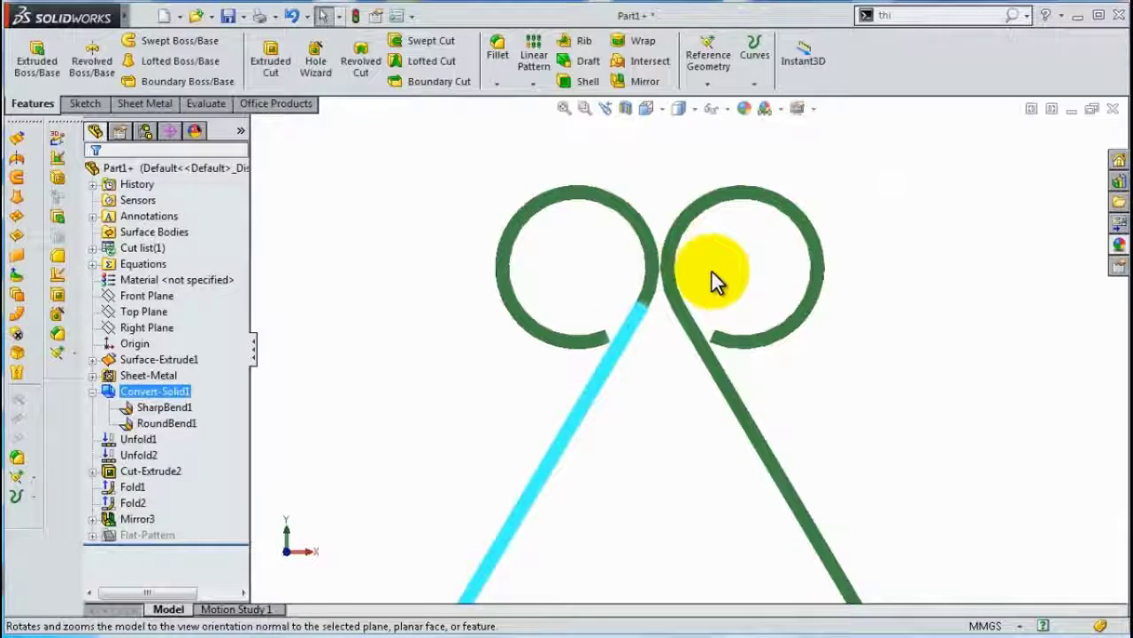
{"action": "left_click", "coordinate": [730, 273]}
{"action": "mouse_move", "coordinate": [848, 383]}
{"action": "middle_mouse_down"}
{"action": "mouse_move", "coordinate": [890, 362]}
{"action": "mouse_move", "coordinate": [992, 455]}
{"action": "mouse_move", "coordinate": [936, 380]}
{"action": "mouse_move", "coordinate": [917, 331]}
{"action": "mouse_move", "coordinate": [822, 346]}
{"action": "mouse_move", "coordinate": [829, 475]}
{"action": "mouse_move", "coordinate": [817, 346]}
{"action": "mouse_move", "coordinate": [908, 392]}
{"action": "mouse_move", "coordinate": [894, 380]}
{"action": "middle_mouse_up"}
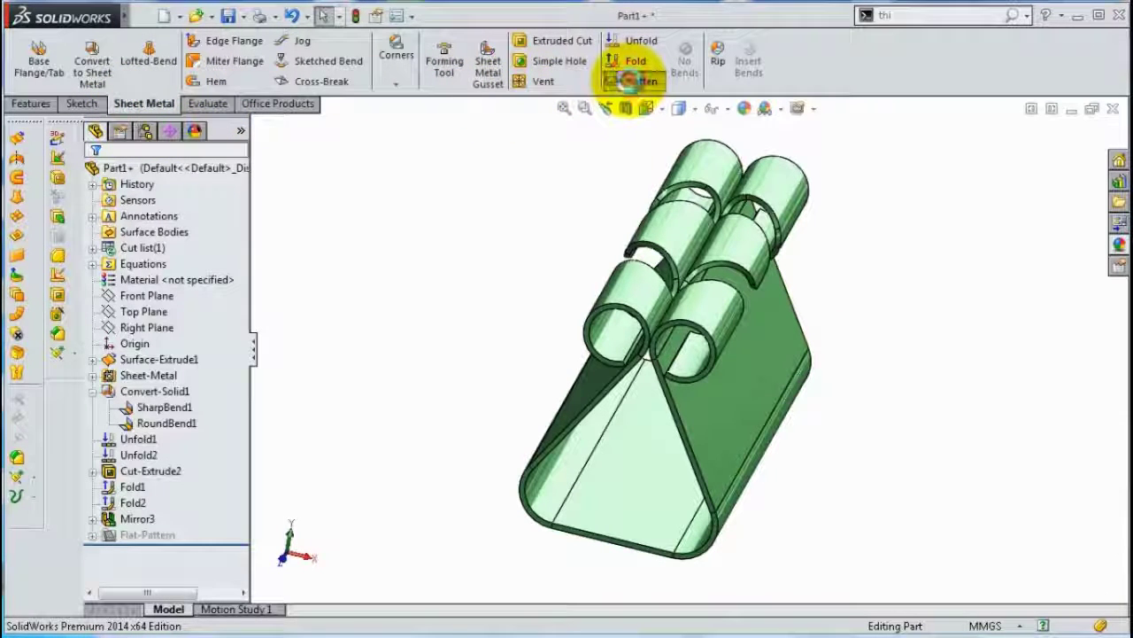
Flatten the hinge to check its sheet pattern, then refold it
{"action": "left_click", "coordinate": [630, 80]}
{"action": "mouse_move", "coordinate": [804, 292]}
{"action": "middle_mouse_down"}
{"action": "mouse_move", "coordinate": [817, 190]}
{"action": "mouse_move", "coordinate": [569, 432]}
{"action": "mouse_move", "coordinate": [759, 397]}
{"action": "mouse_move", "coordinate": [752, 384]}
{"action": "mouse_move", "coordinate": [773, 366]}
{"action": "mouse_move", "coordinate": [754, 393]}
{"action": "mouse_move", "coordinate": [762, 408]}
{"action": "middle_mouse_up"}
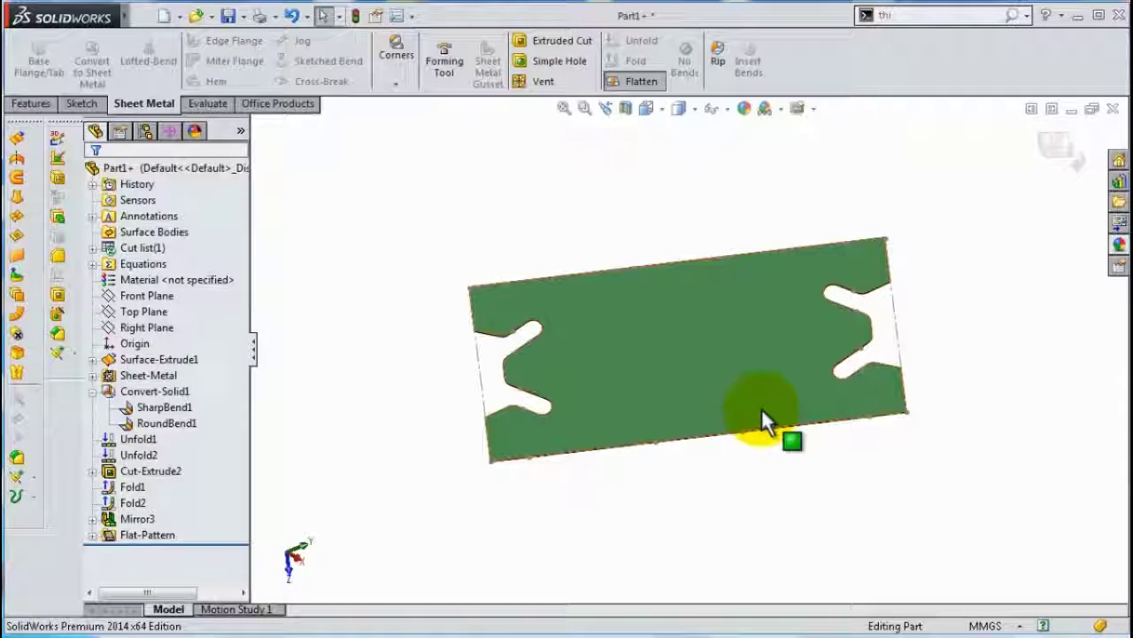
{"action": "left_click", "coordinate": [637, 79]}
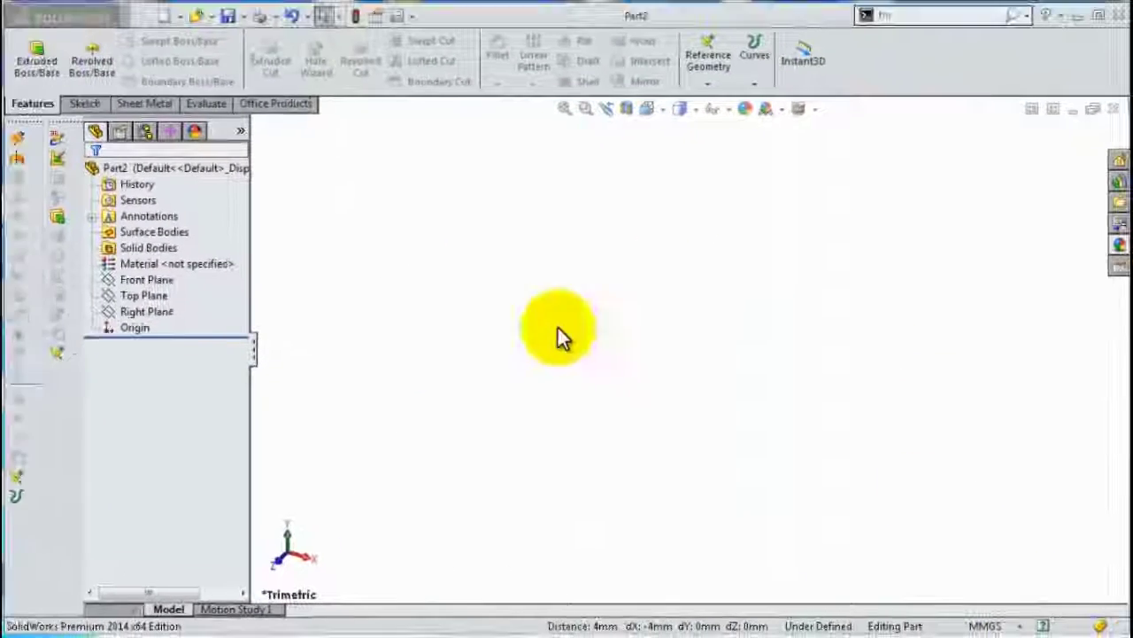
Start a sketch on the Top Plane with horizontal and vertical centerlines meeting at the origin
{"action": "left_click", "coordinate": [113, 297]}
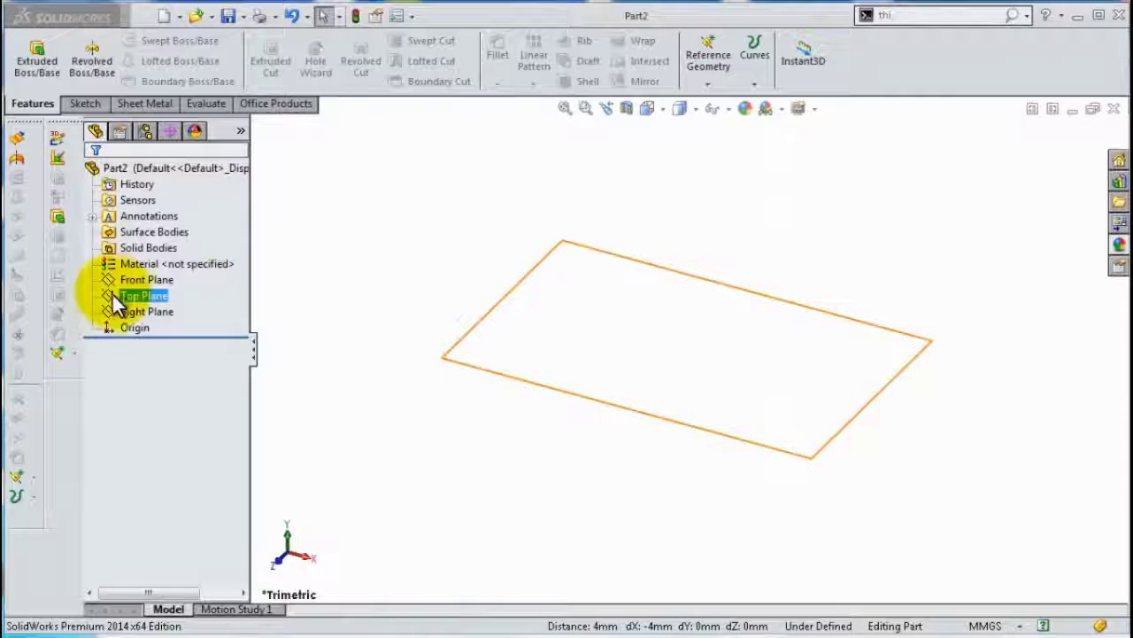
{"action": "left_click", "coordinate": [135, 272]}
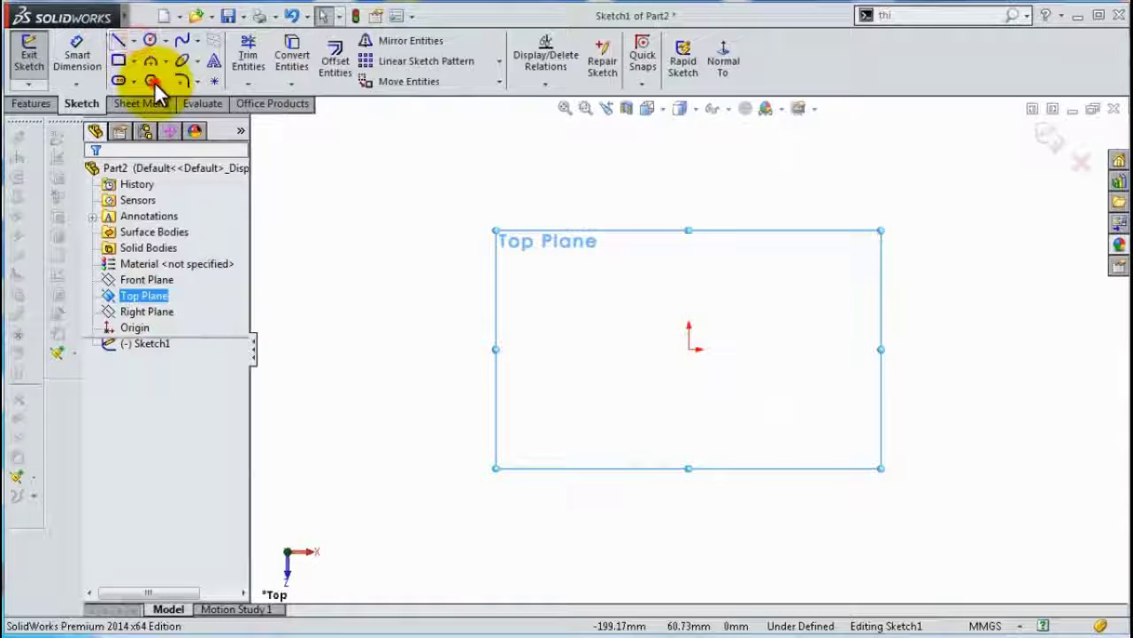
{"action": "left_click", "coordinate": [152, 81]}
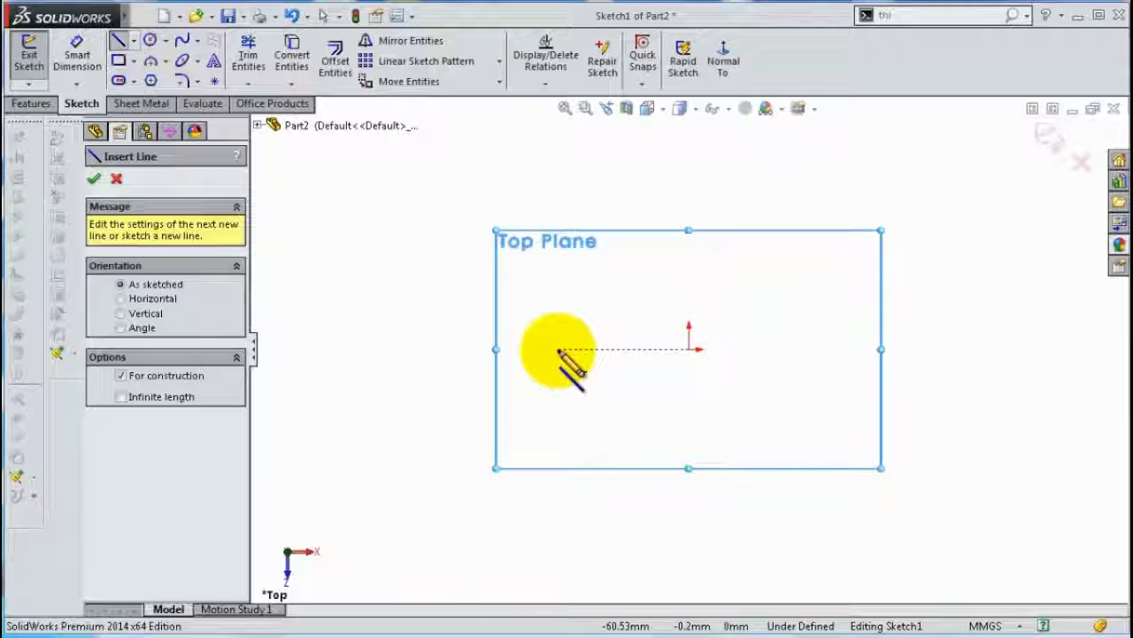
{"action": "left_click", "coordinate": [558, 351]}
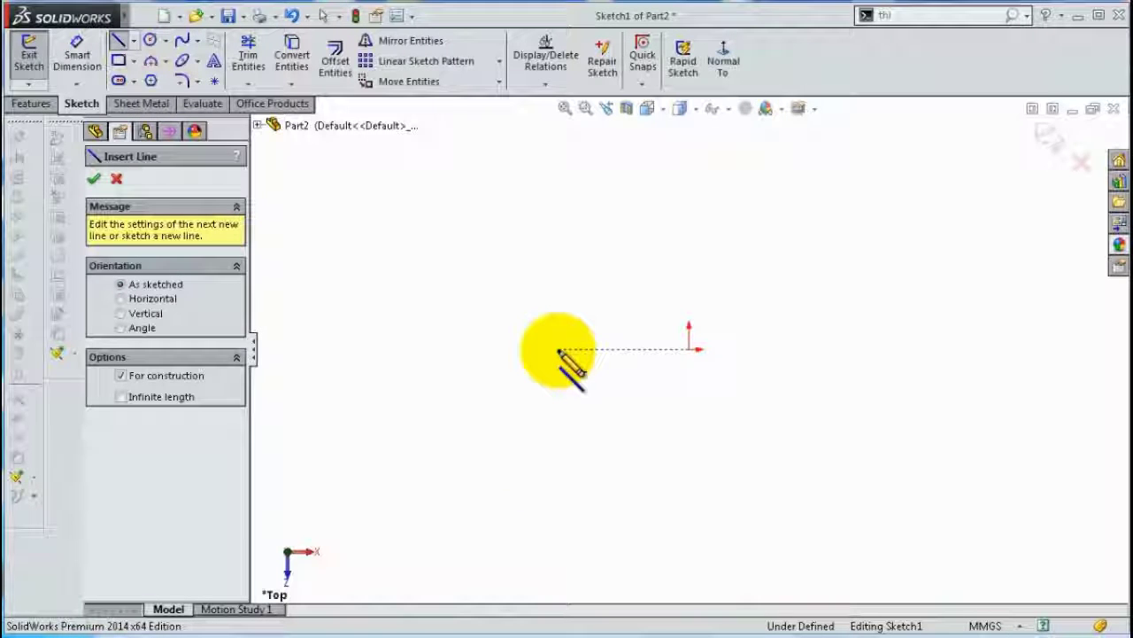
{"action": "left_click_drag", "start_coordinate": [559, 351], "coordinate": [671, 350]}
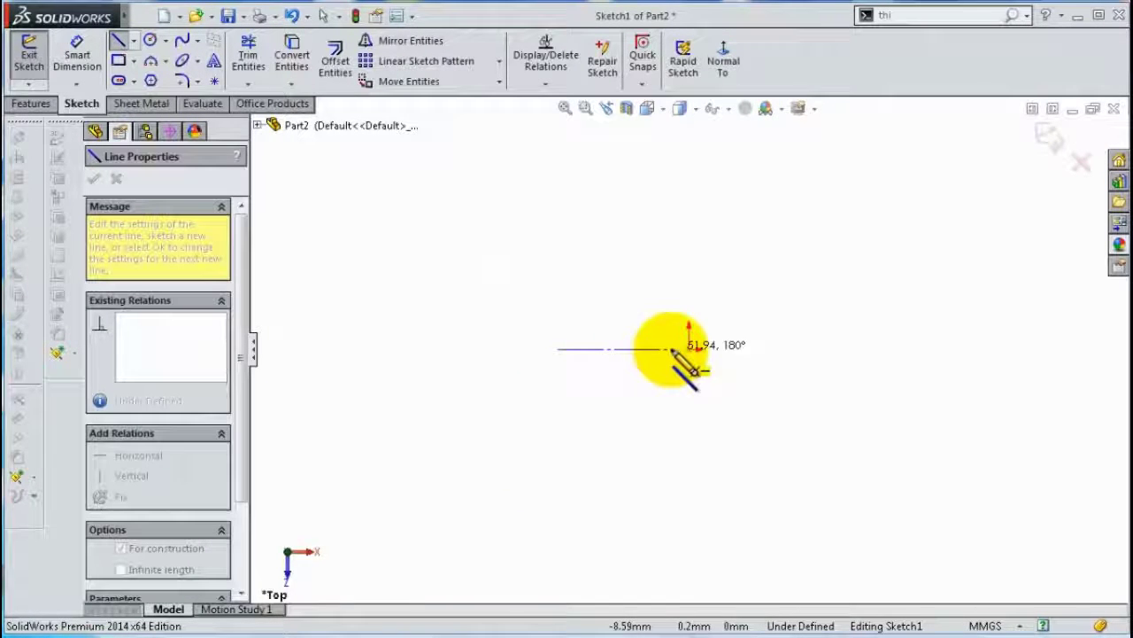
{"action": "left_click", "coordinate": [690, 348]}
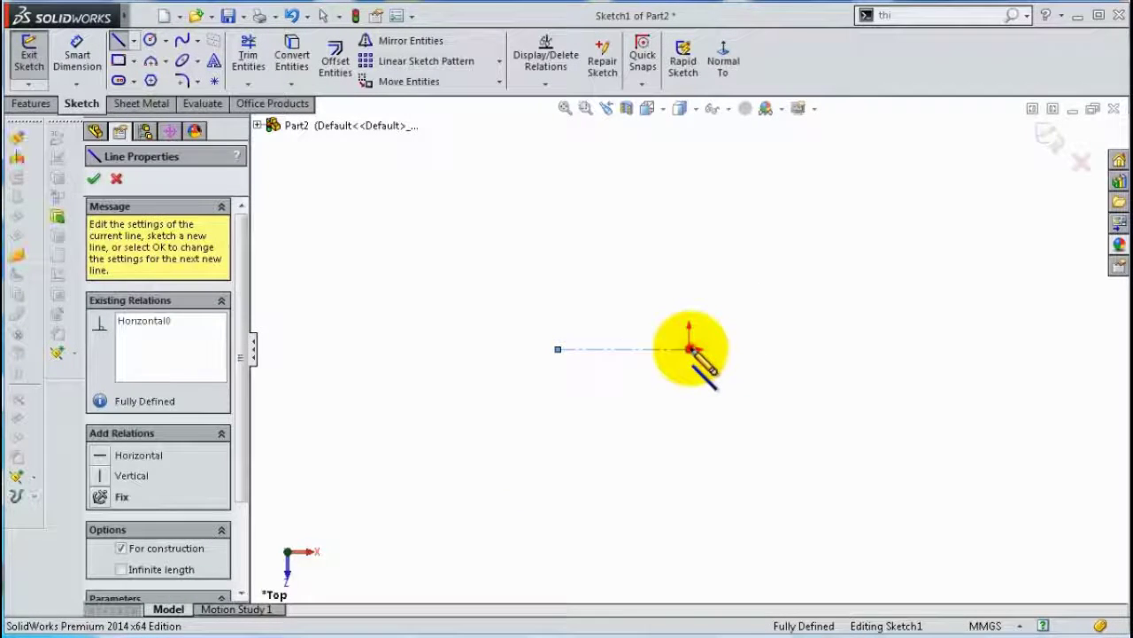
{"action": "left_click", "coordinate": [690, 172]}
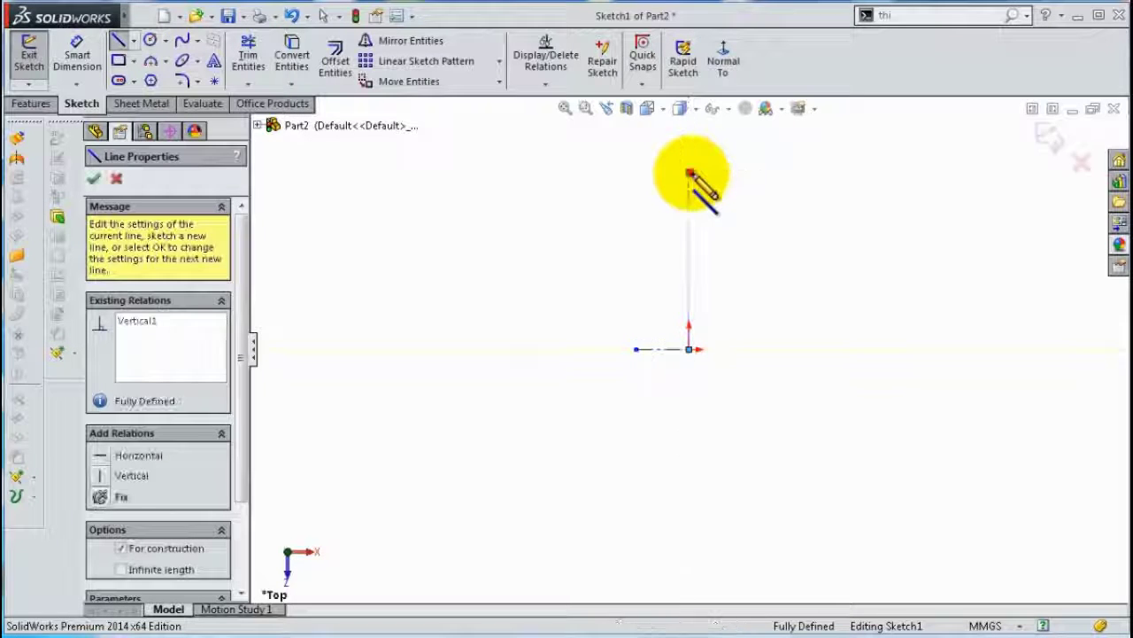
Dimension the horizontal centerline to 8 mm and the vertical centerline to 23.5 mm
{"action": "left_click", "coordinate": [84, 62]}
{"action": "scroll", "coordinate": [611, 279], "scroll_direction": "down", "scroll_amount": 2}
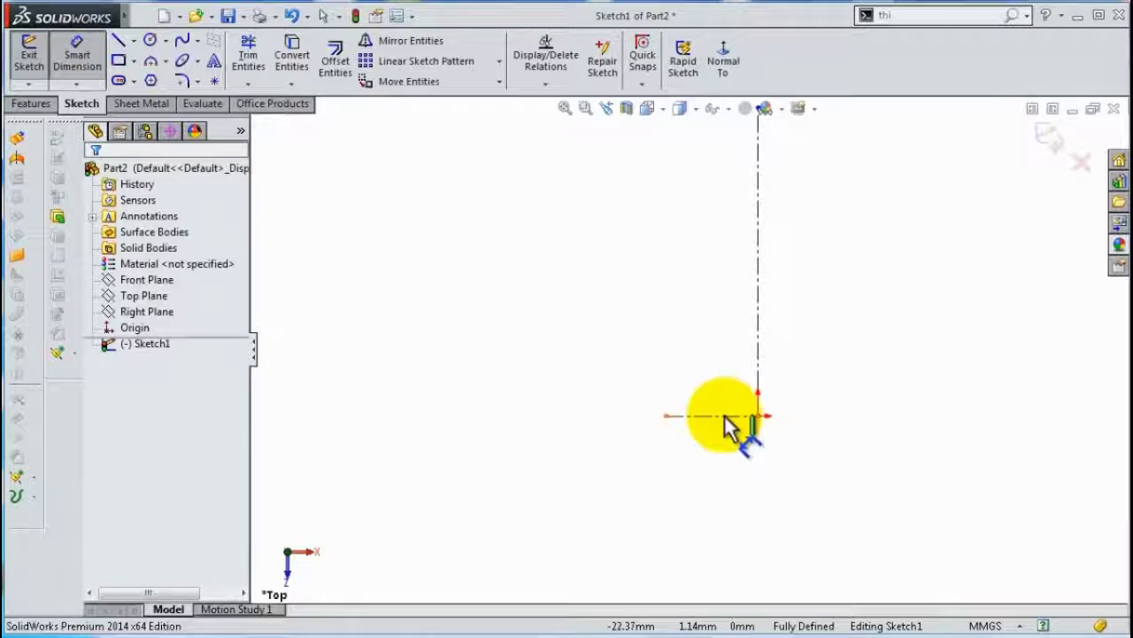
{"action": "left_click", "coordinate": [724, 417]}
{"action": "left_click", "coordinate": [726, 443]}
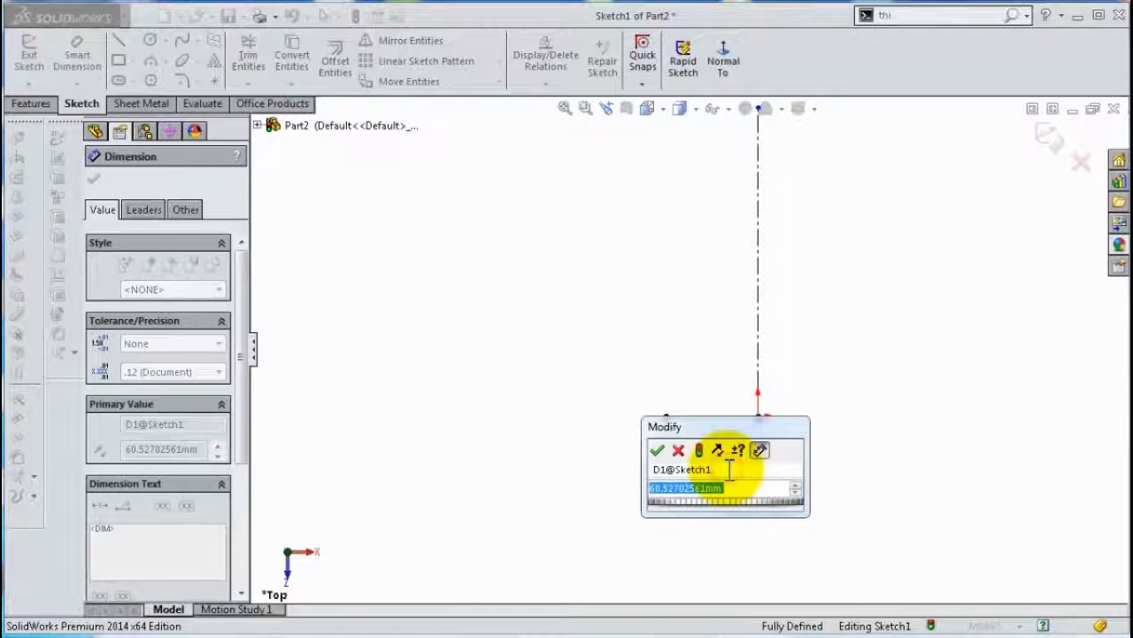
{"action": "type", "text": "8"}
{"action": "key", "text": "Return"}
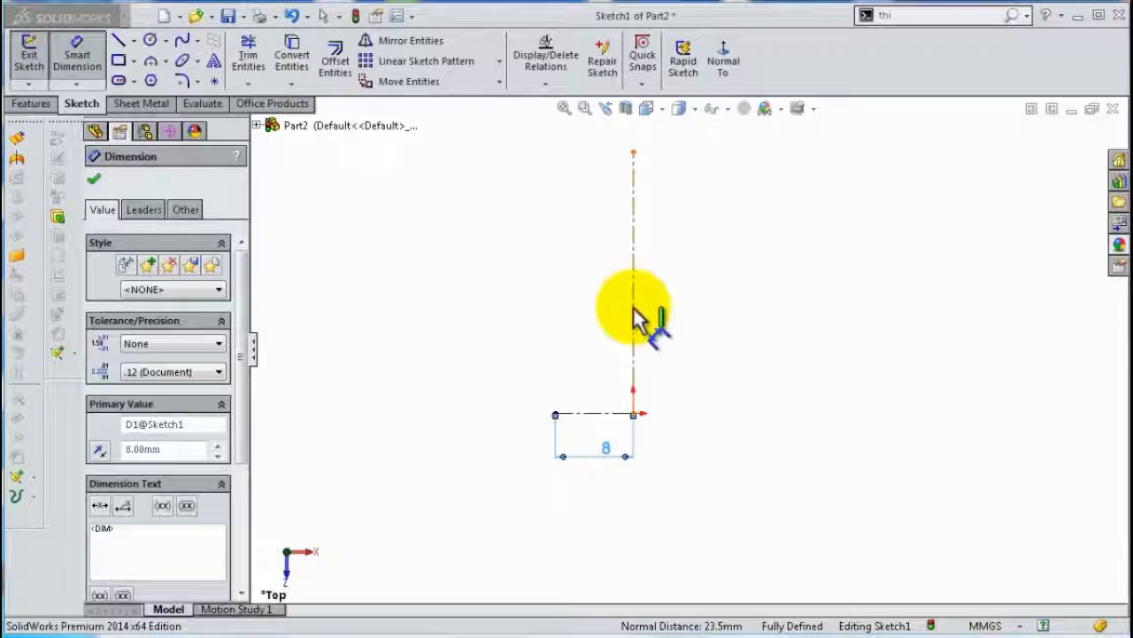
{"action": "left_click", "coordinate": [633, 321]}
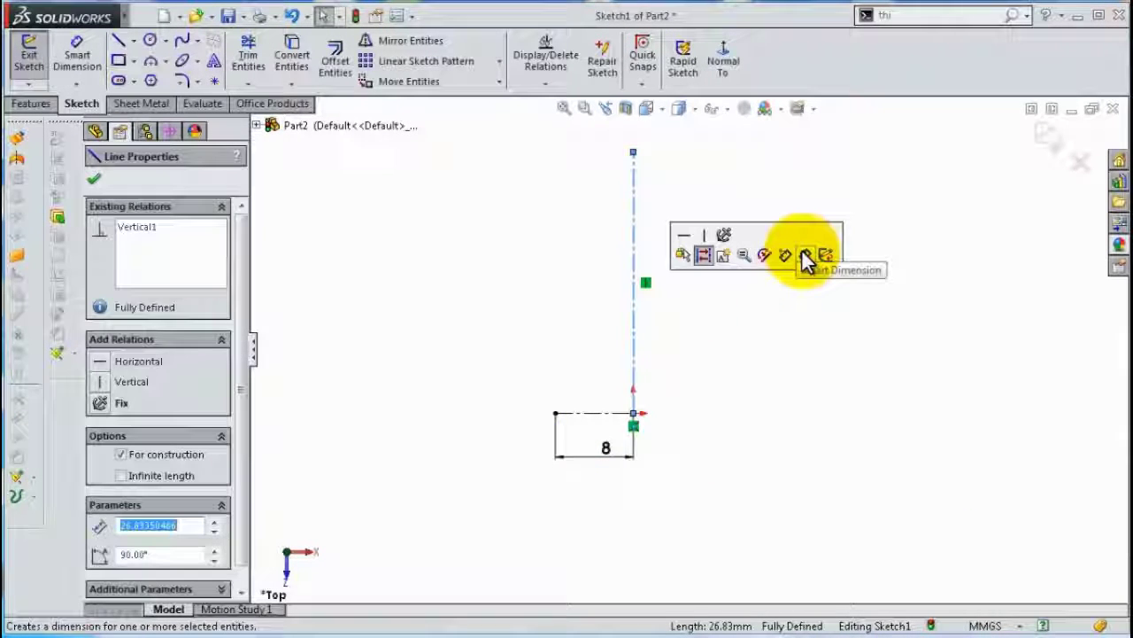
{"action": "left_click", "coordinate": [806, 257]}
{"action": "left_click", "coordinate": [636, 266]}
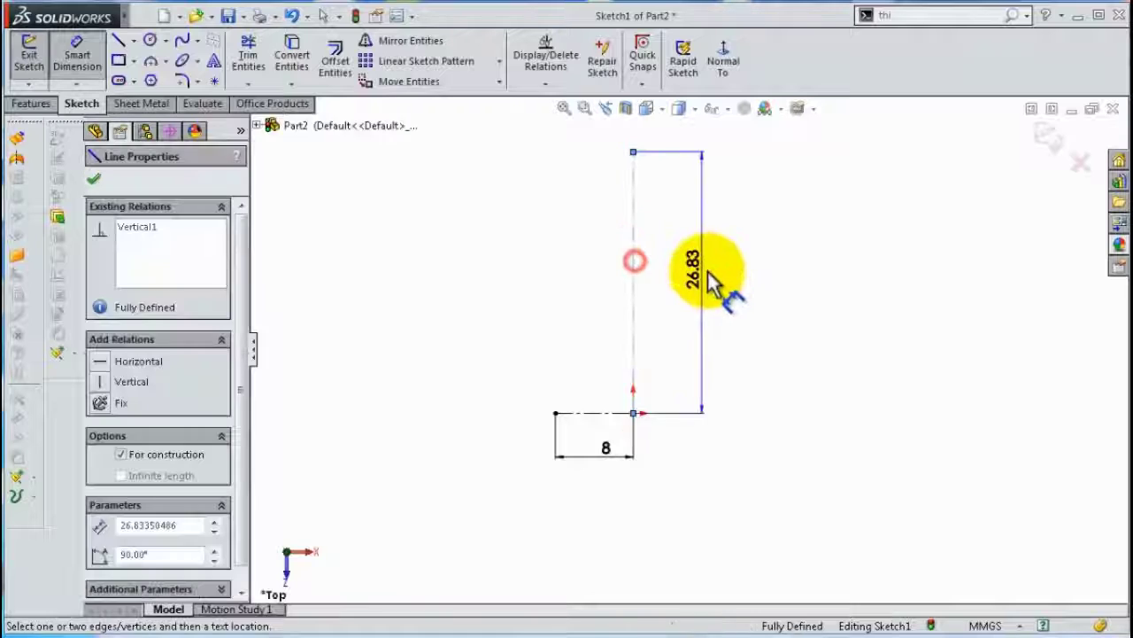
{"action": "left_click", "coordinate": [741, 282]}
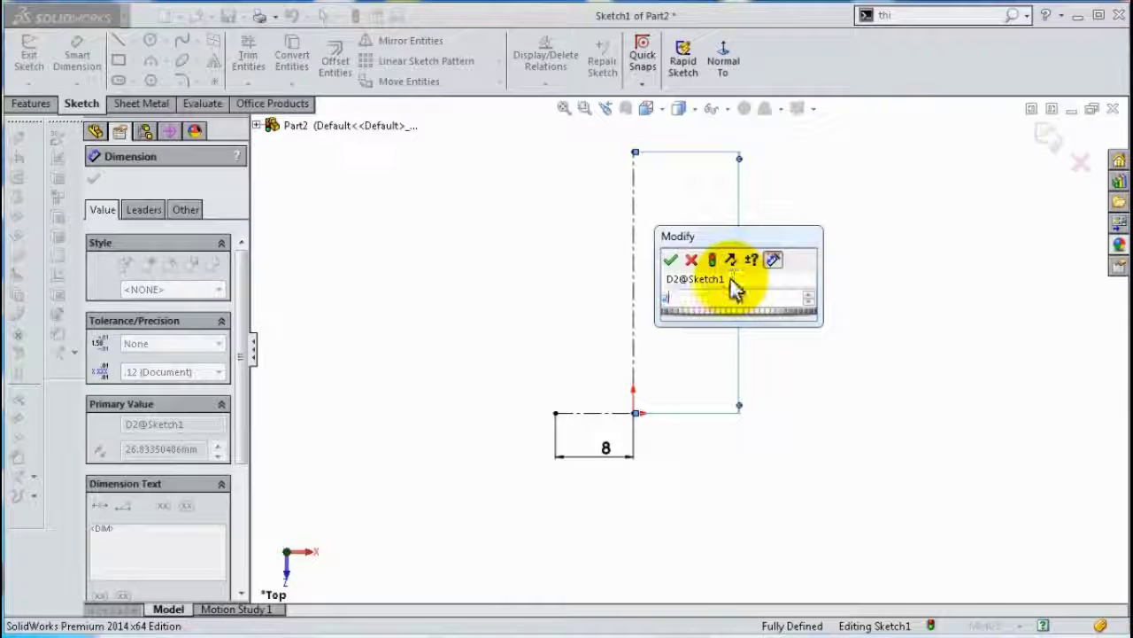
{"action": "type", "text": "23.5"}
{"action": "key", "text": "Return"}
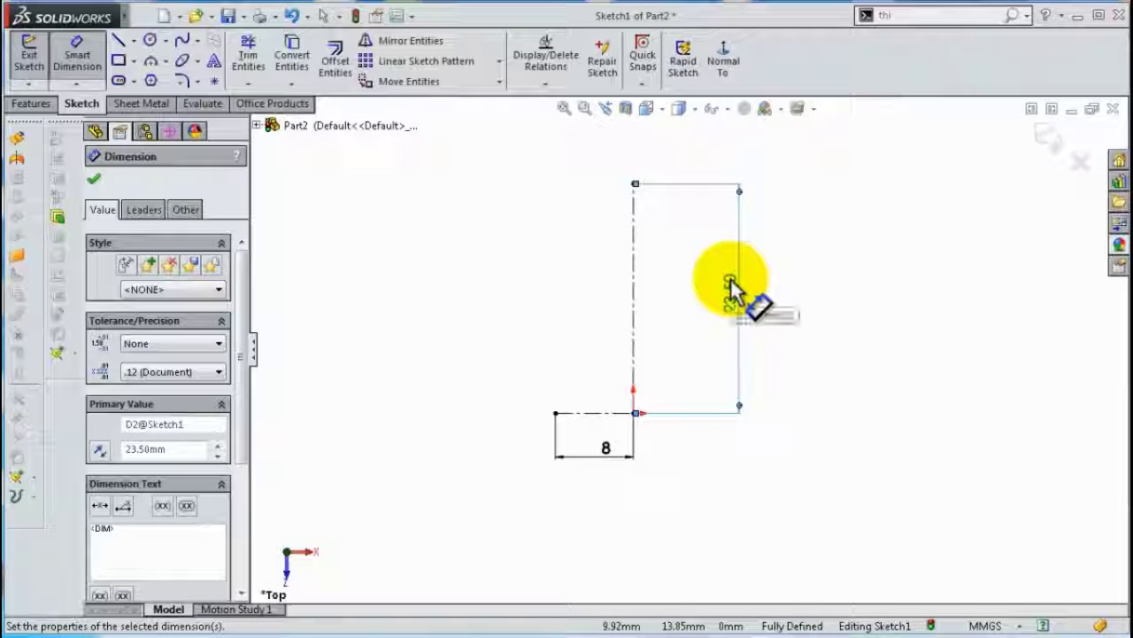
Draw a construction circle centred on the top end of the vertical centerline
{"action": "left_click", "coordinate": [150, 40]}
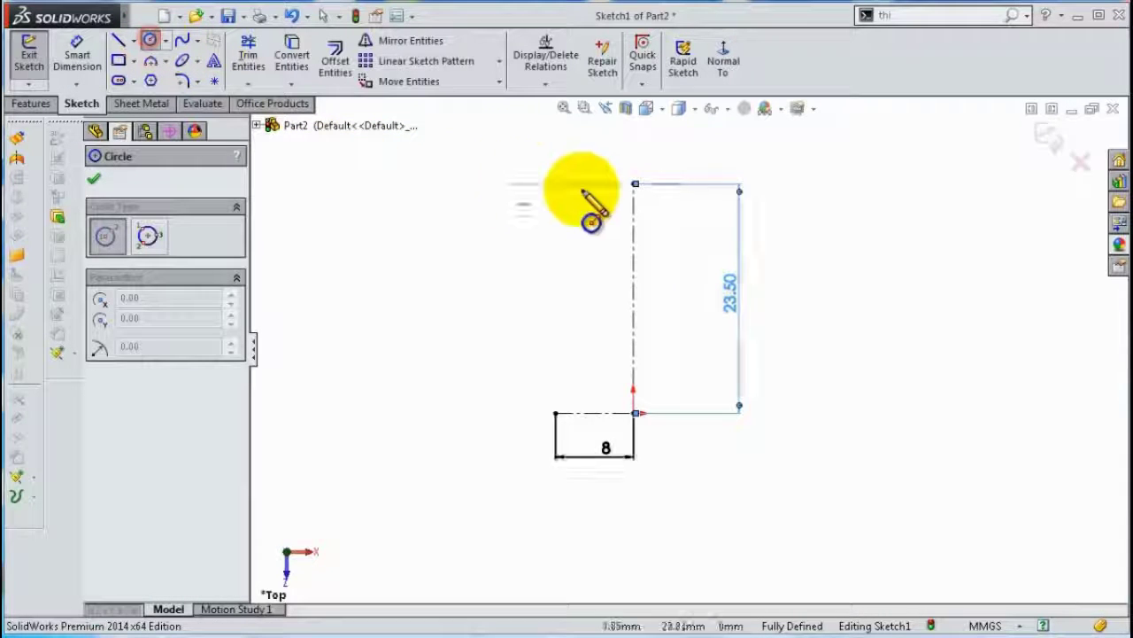
{"action": "left_click", "coordinate": [633, 184]}
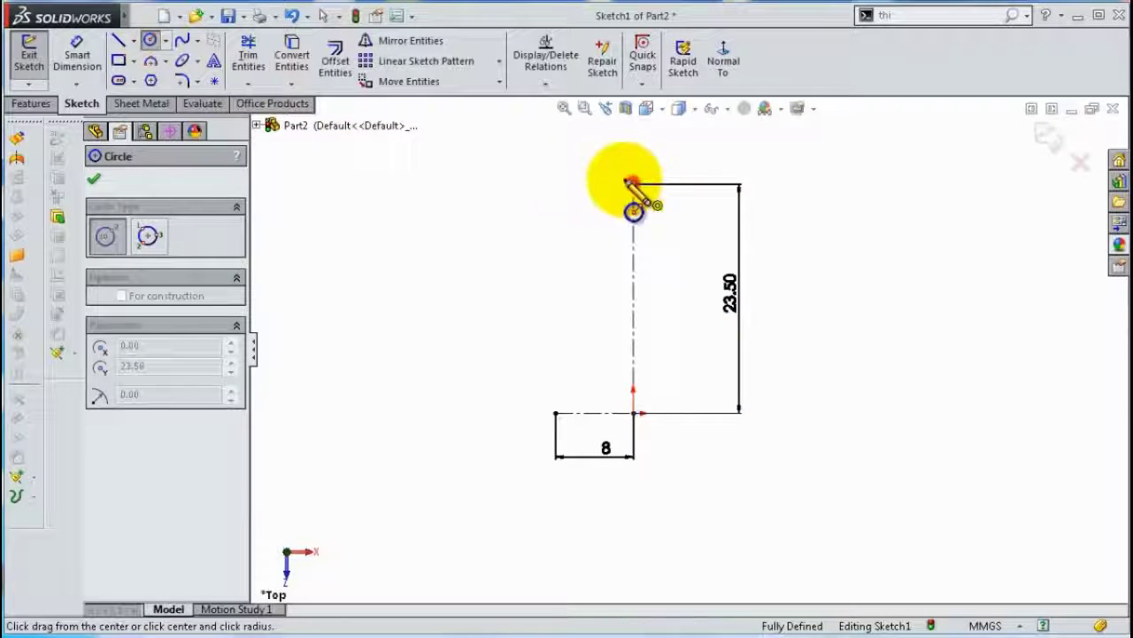
{"action": "left_click", "coordinate": [524, 183]}
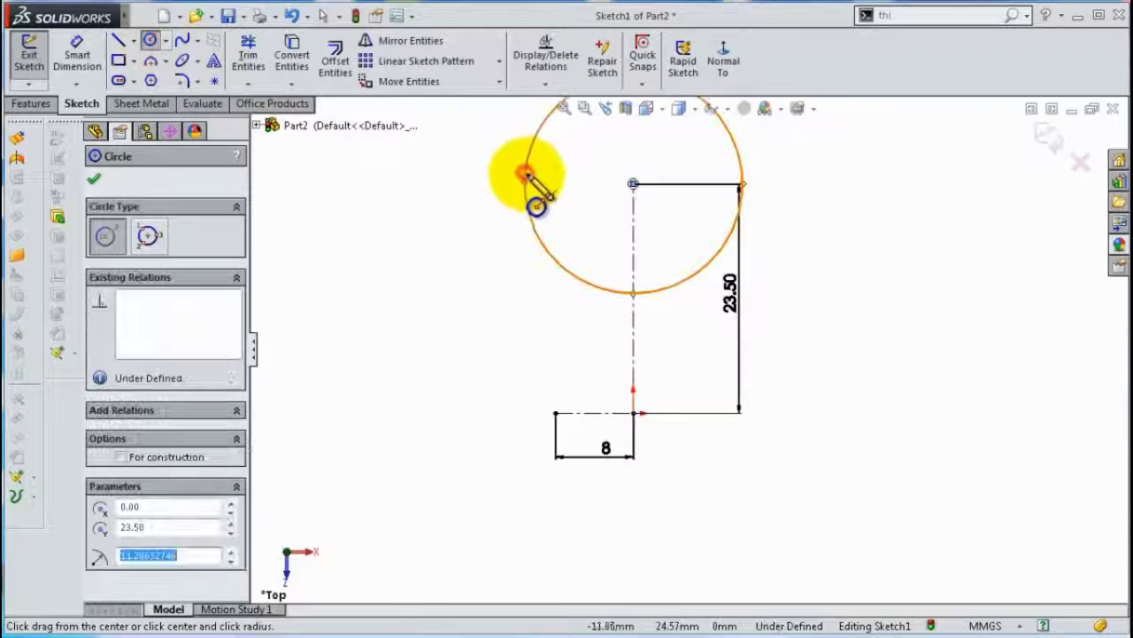
{"action": "left_click", "coordinate": [146, 457]}
{"action": "left_click", "coordinate": [94, 178]}
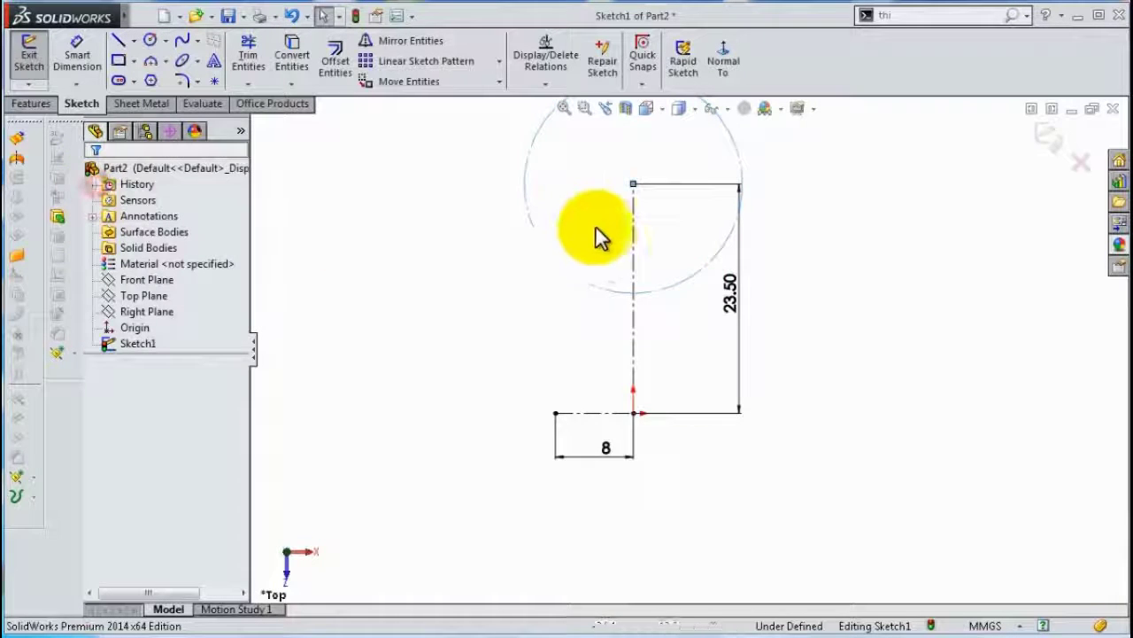
{"action": "scroll", "coordinate": [599, 232], "scroll_direction": "down", "scroll_amount": 2}
{"action": "scroll", "coordinate": [588, 238], "scroll_direction": "down", "scroll_amount": 2}
Dimension the construction circle's diameter to 10.75
{"action": "left_click", "coordinate": [77, 53]}
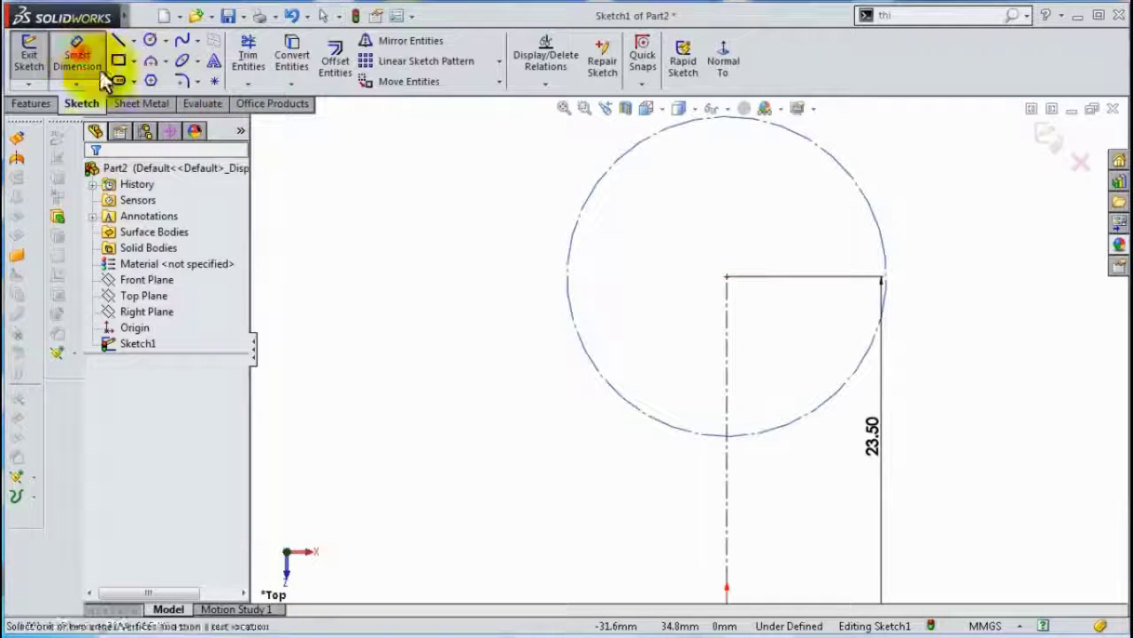
{"action": "left_click", "coordinate": [571, 274]}
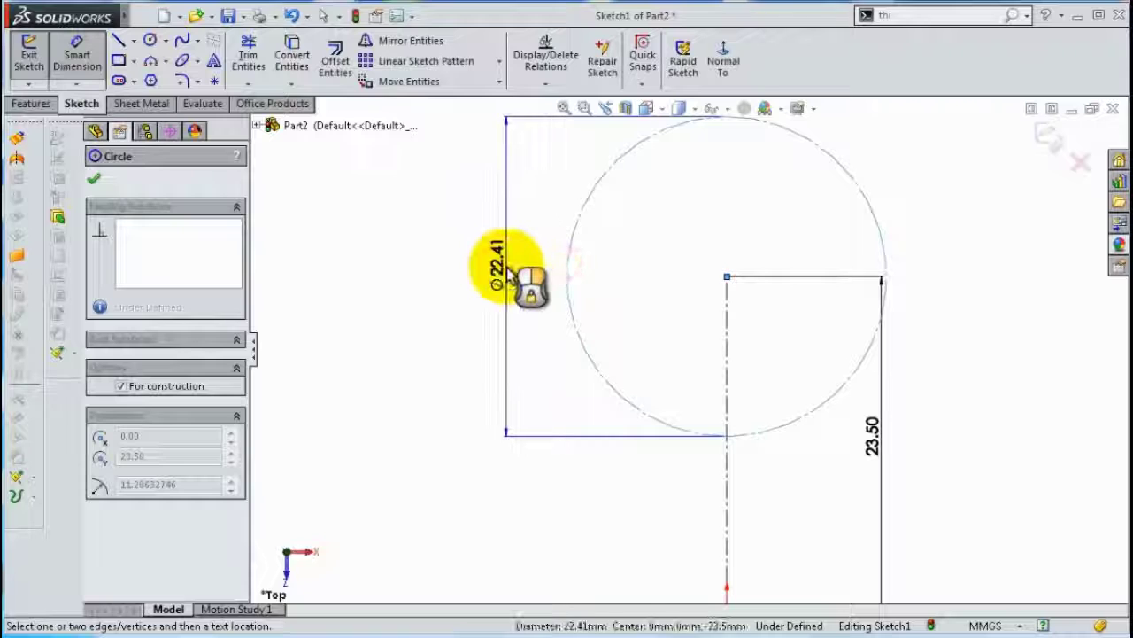
{"action": "left_click", "coordinate": [518, 274]}
{"action": "type", "text": "1"}
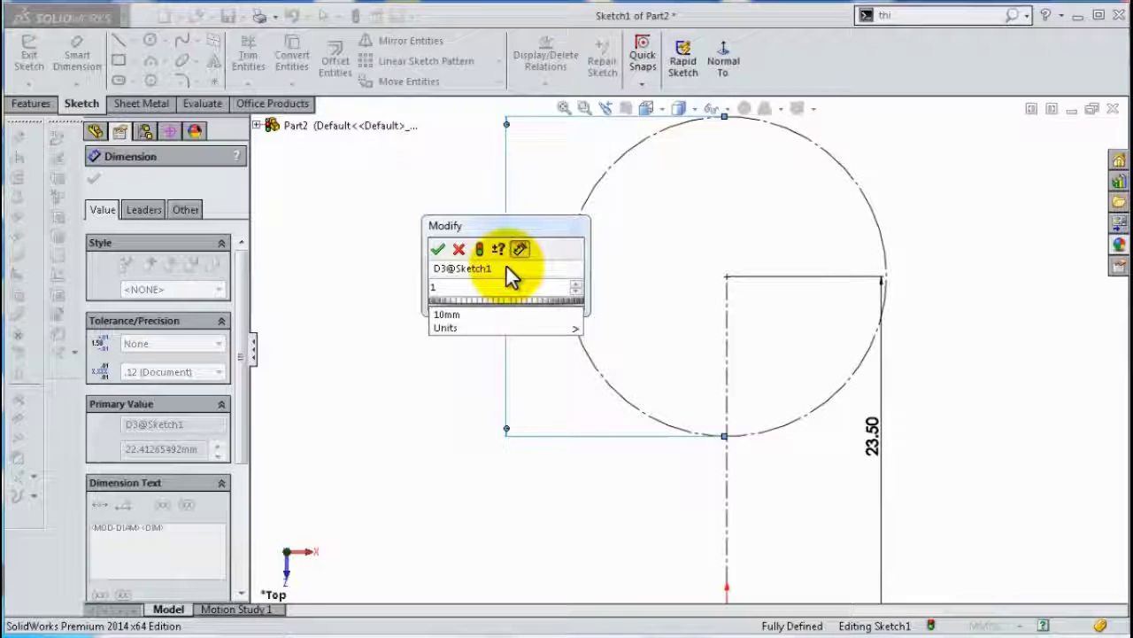
{"action": "type", "text": "0.75"}
{"action": "key", "text": "Return"}
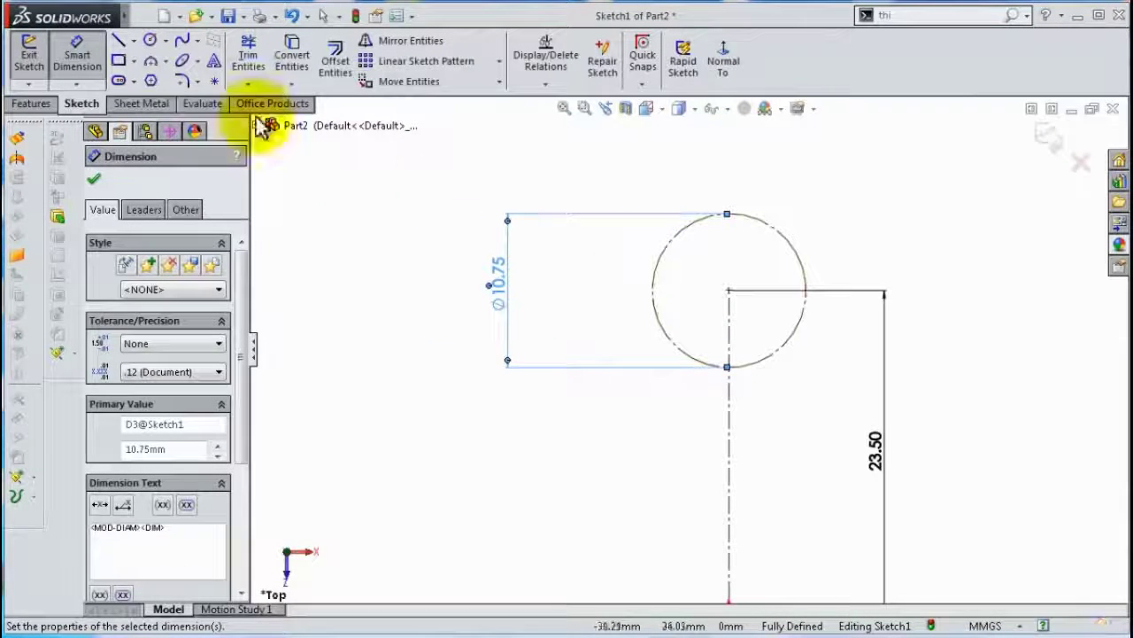
Draw a horizontal construction centerline across the circle
{"action": "left_click", "coordinate": [133, 40]}
{"action": "left_click", "coordinate": [160, 78]}
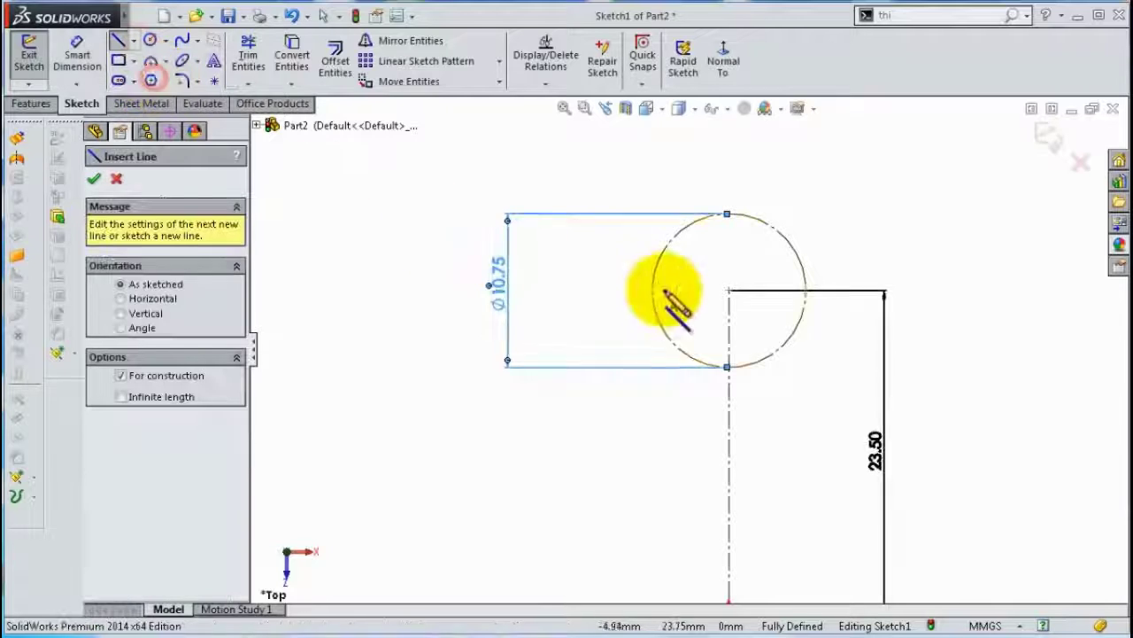
{"action": "left_click_drag", "start_coordinate": [652, 289], "coordinate": [806, 289]}
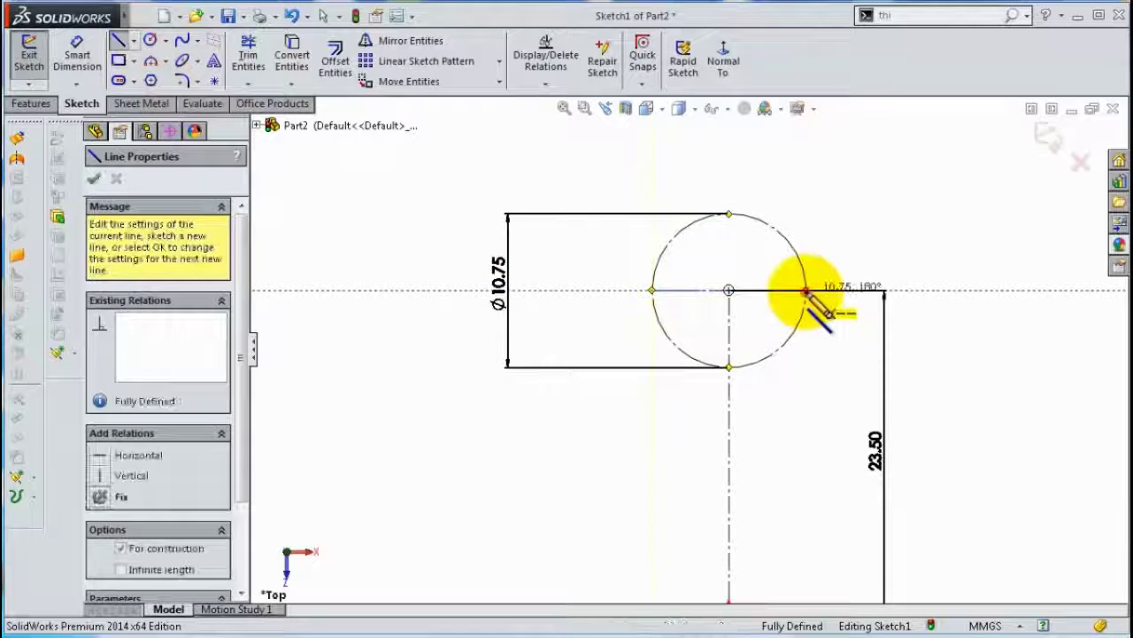
{"action": "scroll", "coordinate": [823, 266], "scroll_direction": "down", "scroll_amount": 3}
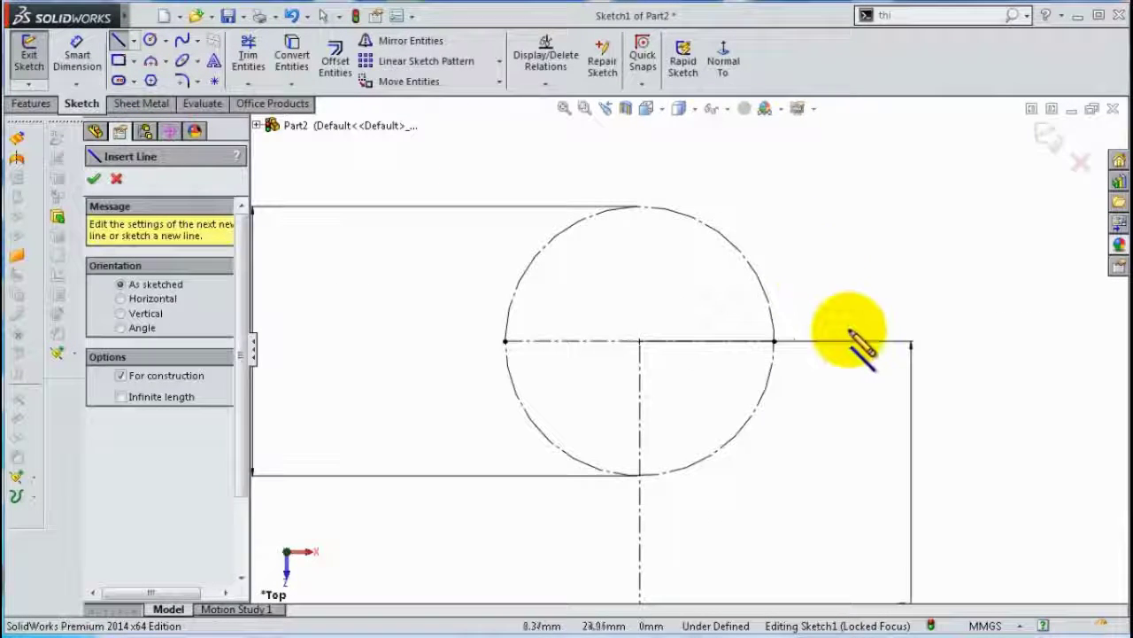
{"action": "scroll", "coordinate": [842, 337], "scroll_direction": "up", "scroll_amount": 2}
{"action": "scroll", "coordinate": [792, 304], "scroll_direction": "down", "scroll_amount": 1}
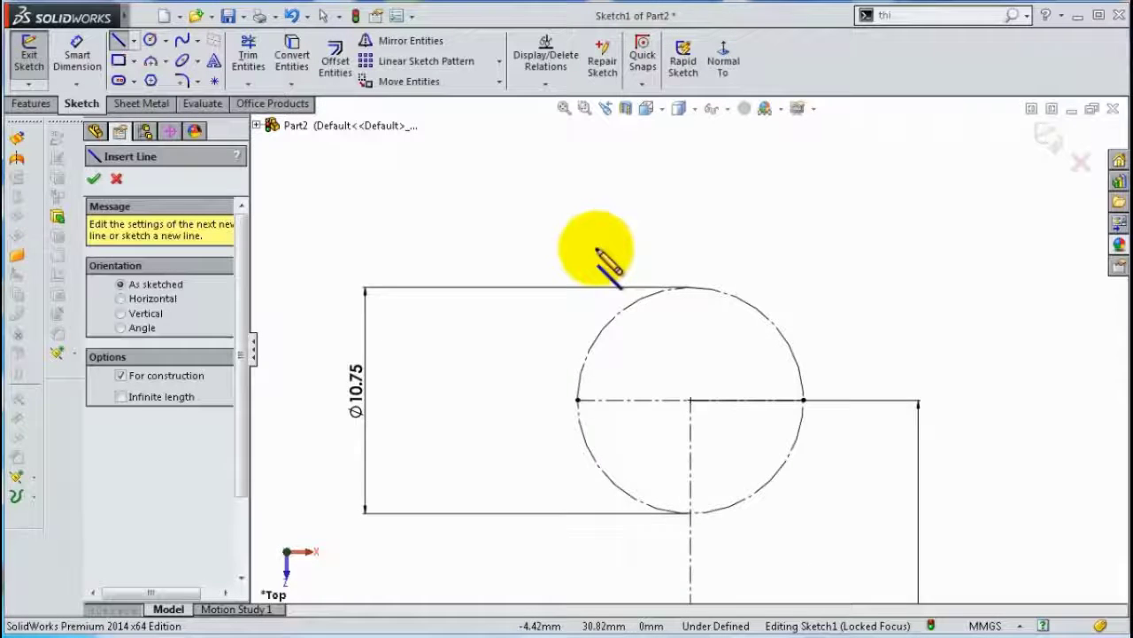
{"action": "scroll", "coordinate": [611, 266], "scroll_direction": "up", "scroll_amount": 5}
{"action": "scroll", "coordinate": [703, 397], "scroll_direction": "down", "scroll_amount": 2}
{"action": "scroll", "coordinate": [663, 362], "scroll_direction": "down", "scroll_amount": 3}
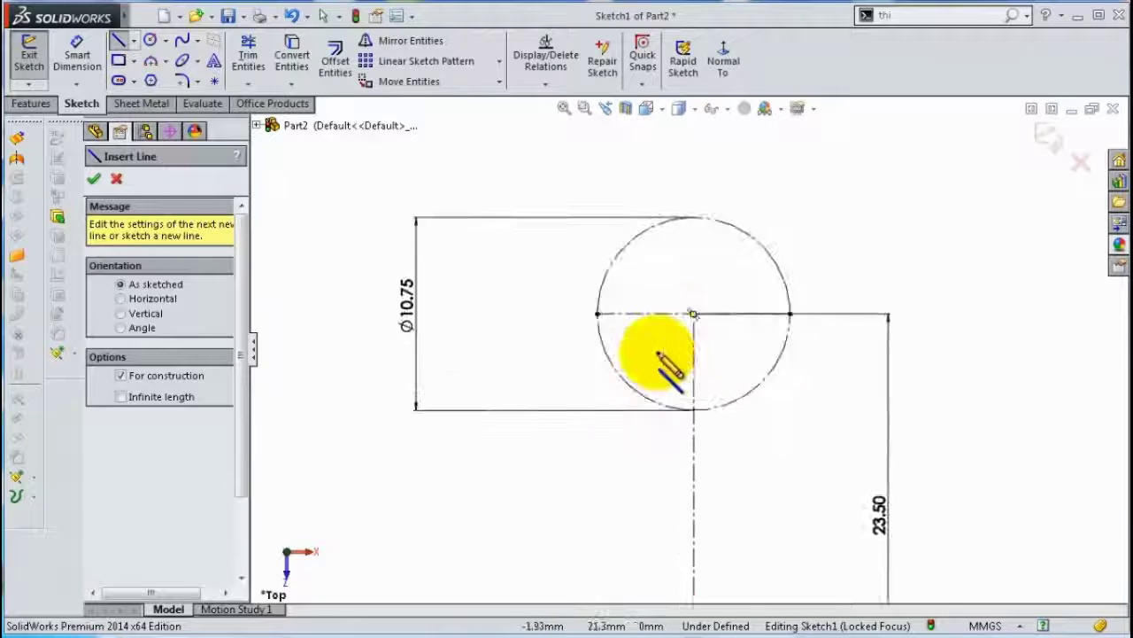
{"action": "scroll", "coordinate": [657, 356], "scroll_direction": "down", "scroll_amount": 1}
Place a sketch point inside the circle, 2 mm from the vertical centerline
{"action": "left_click", "coordinate": [212, 79]}
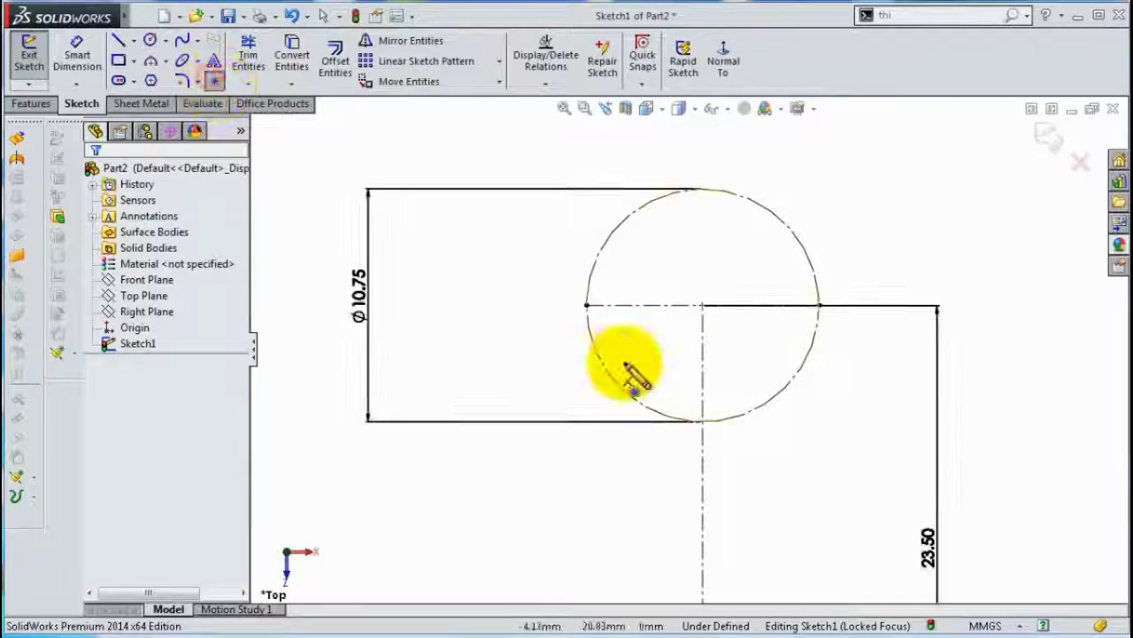
{"action": "left_click", "coordinate": [655, 349]}
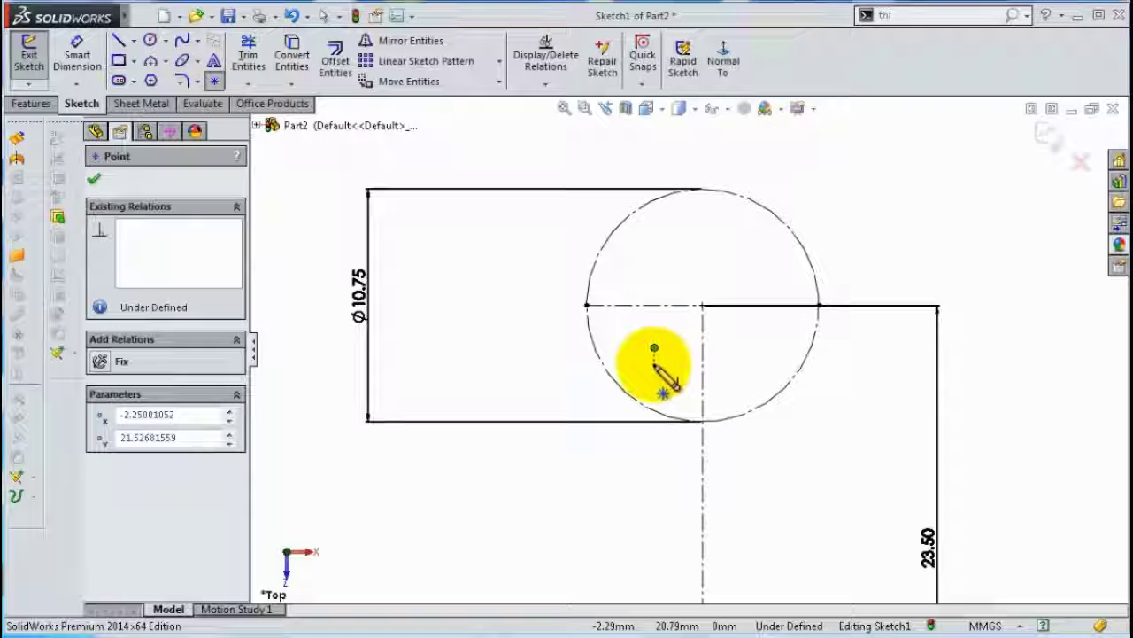
{"action": "key", "text": "Escape"}
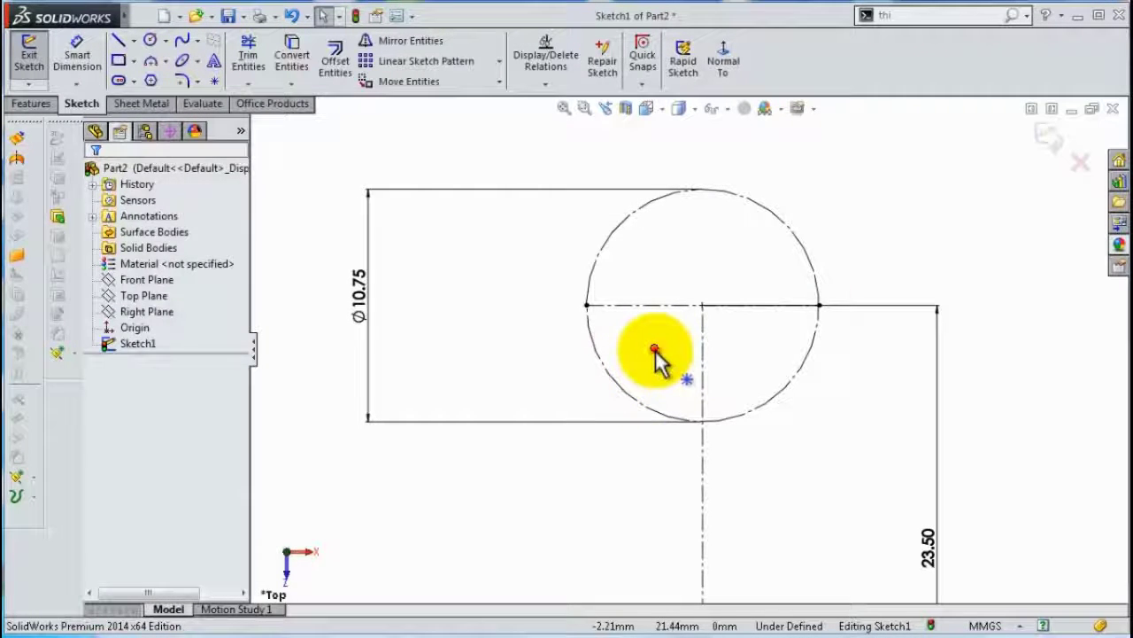
{"action": "left_click", "coordinate": [653, 348]}
{"action": "left_click", "coordinate": [807, 294]}
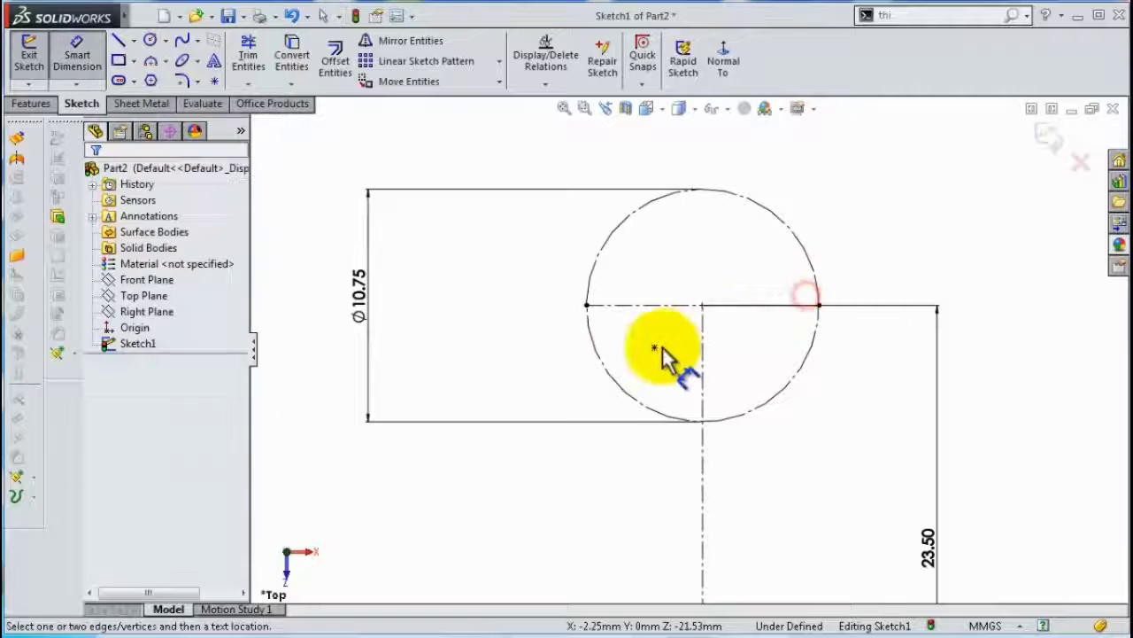
{"action": "left_click", "coordinate": [656, 349]}
{"action": "left_click", "coordinate": [702, 376]}
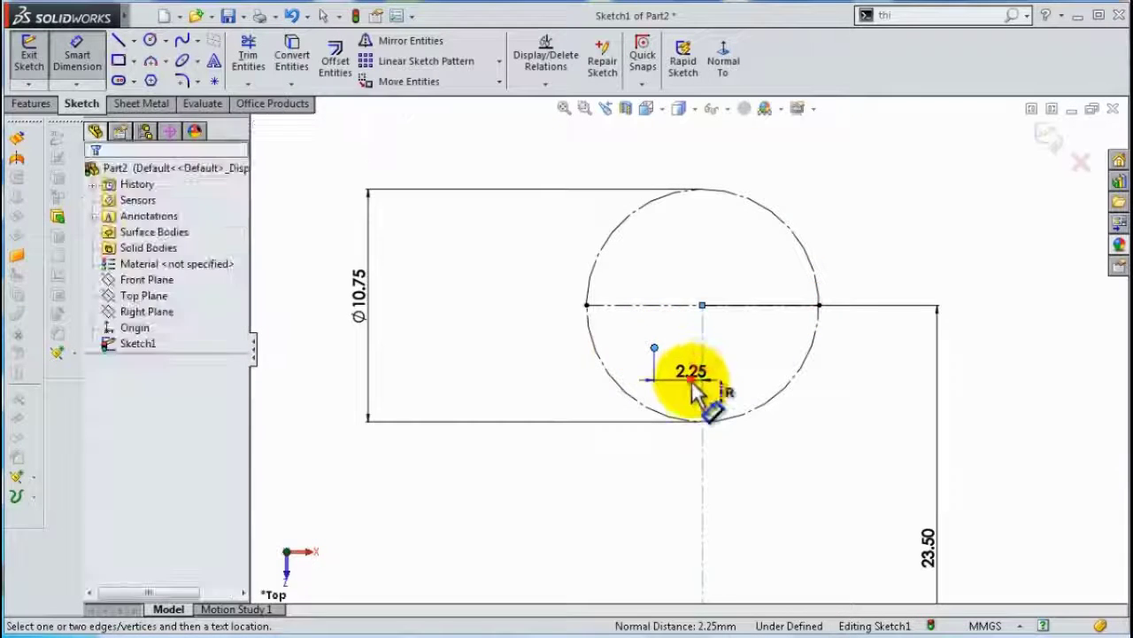
{"action": "left_click", "coordinate": [696, 382]}
{"action": "type", "text": "2"}
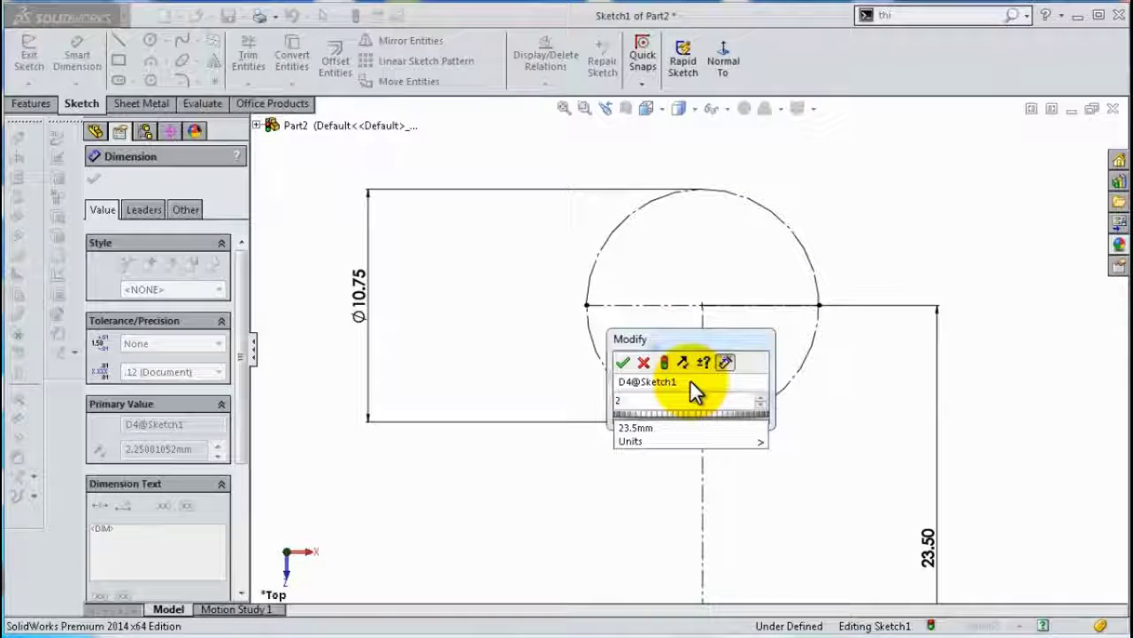
{"action": "key", "text": "Return"}
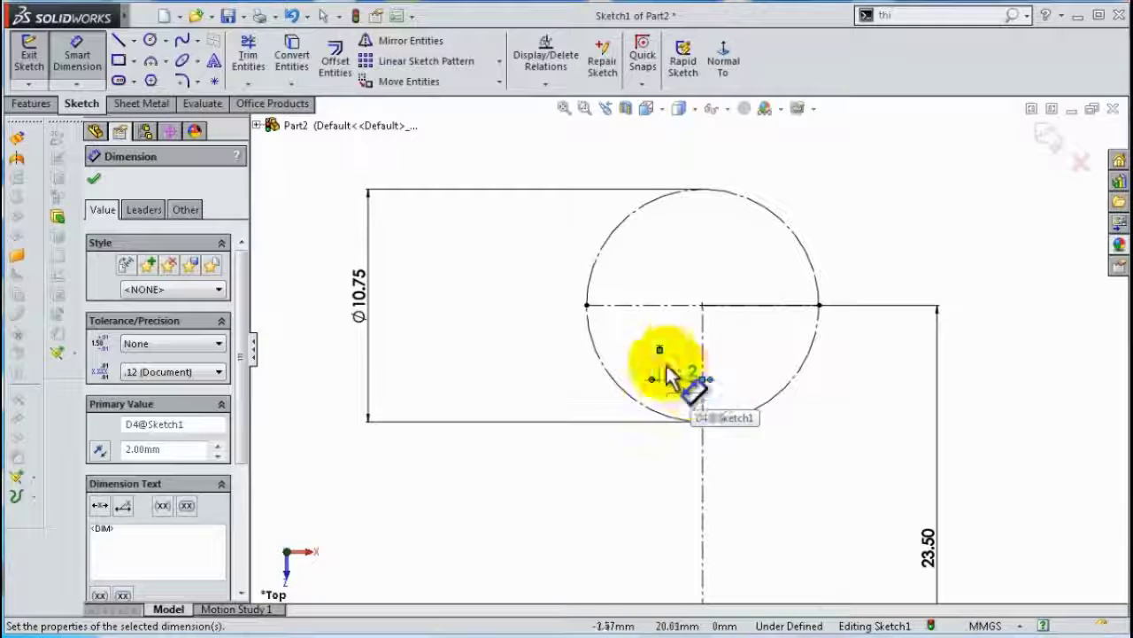
Dimension the sketch point 3.25 mm from the horizontal centerline
{"action": "left_click_drag", "start_coordinate": [661, 354], "coordinate": [671, 319]}
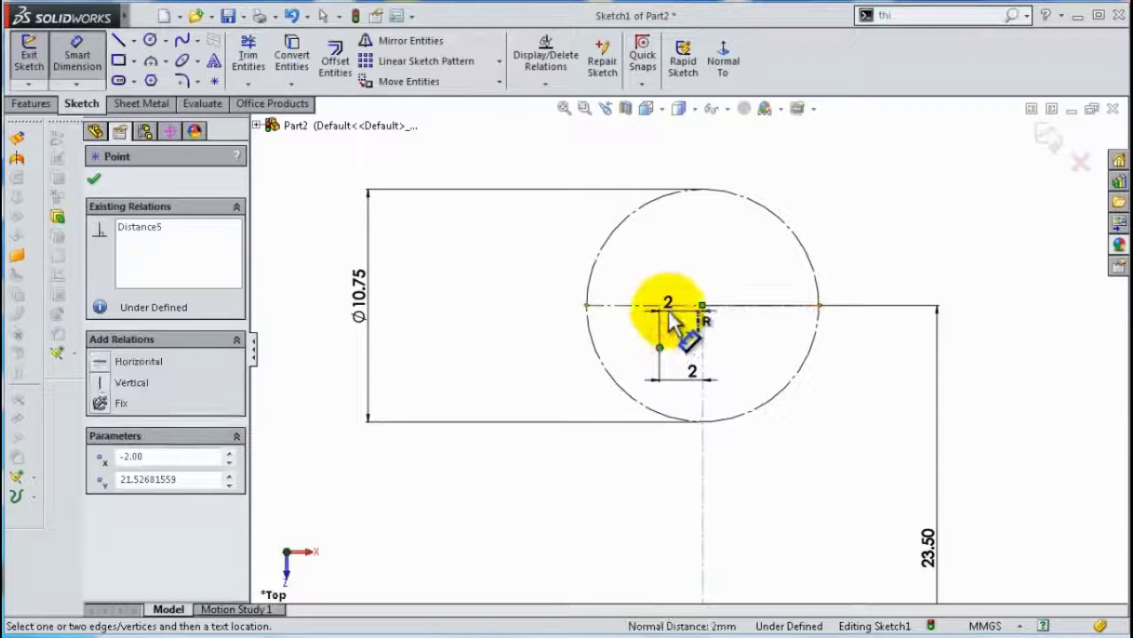
{"action": "left_click", "coordinate": [670, 306]}
{"action": "left_click", "coordinate": [683, 319]}
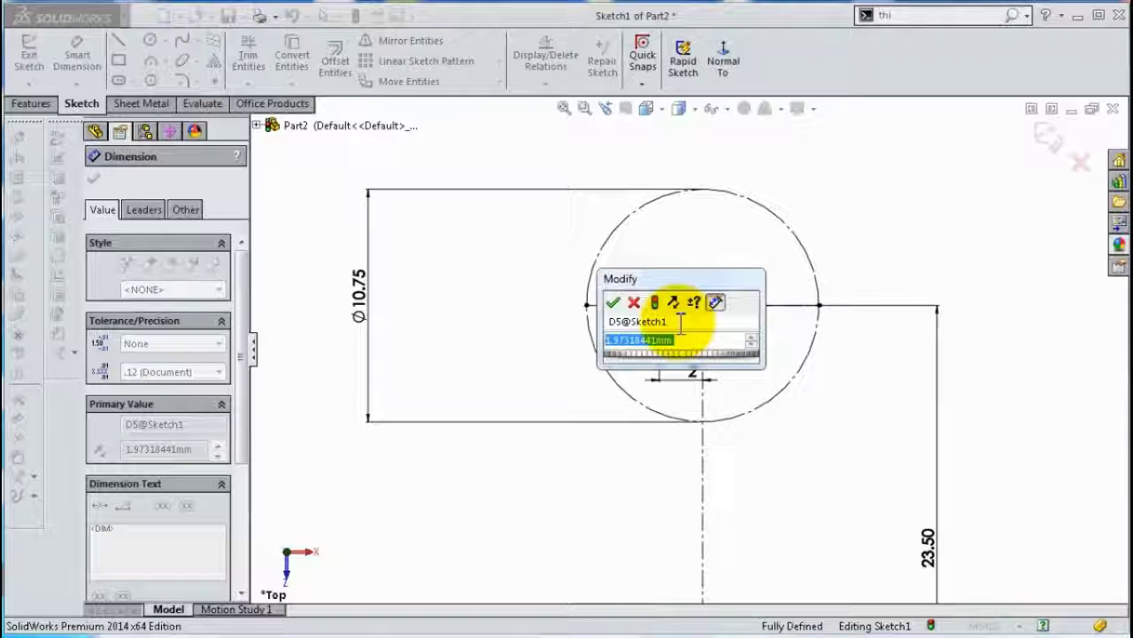
{"action": "type", "text": "3.25"}
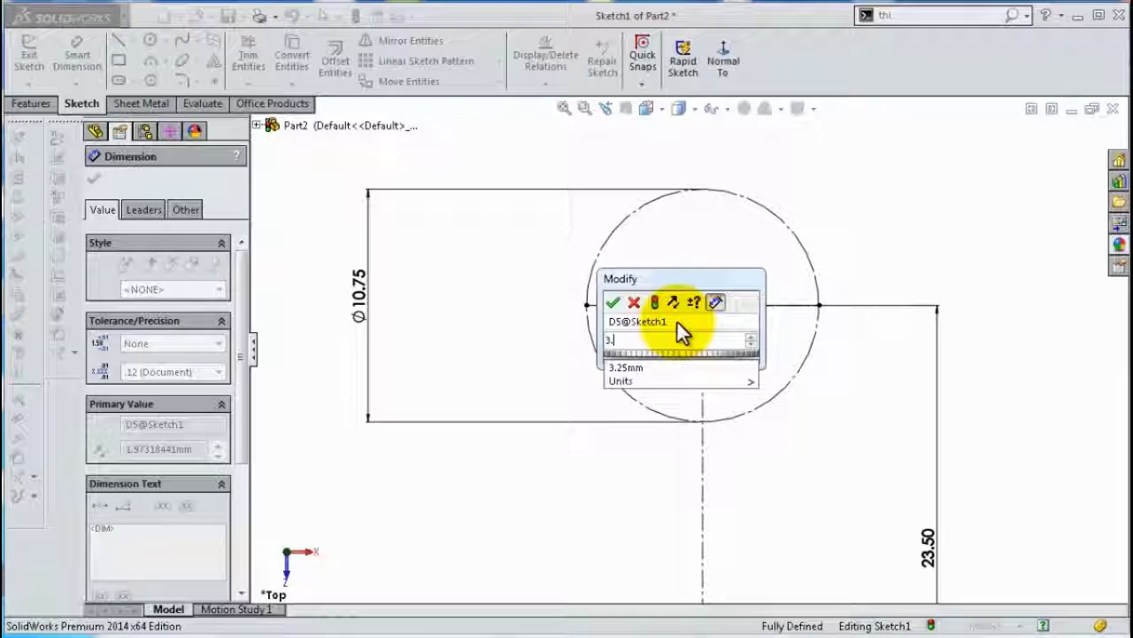
{"action": "key", "text": "Return"}
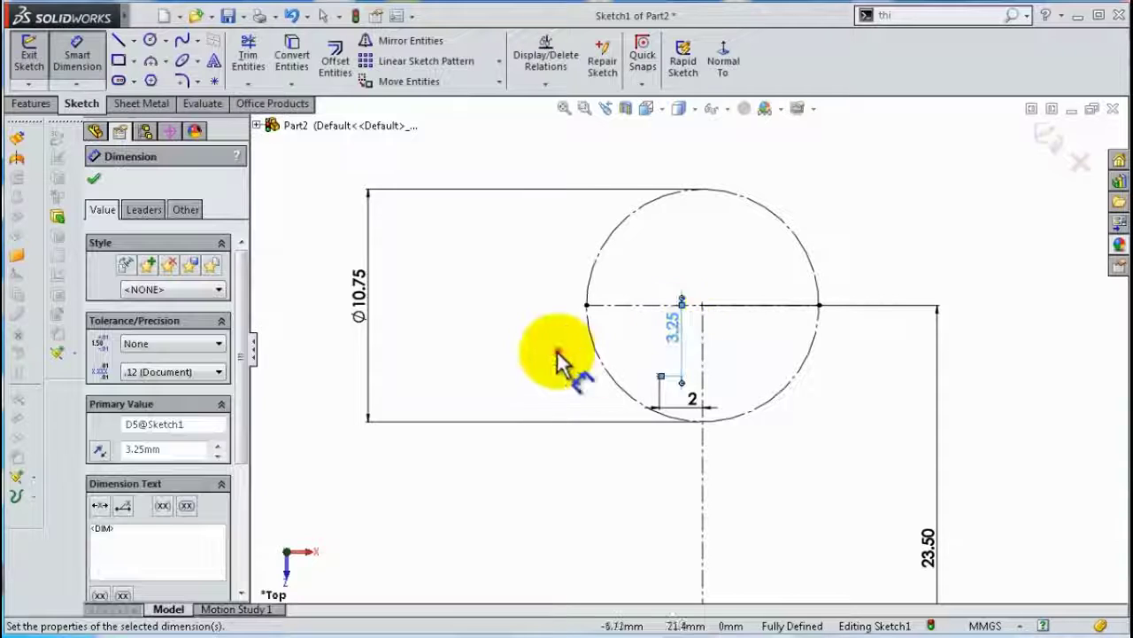
{"action": "left_click", "coordinate": [556, 351]}
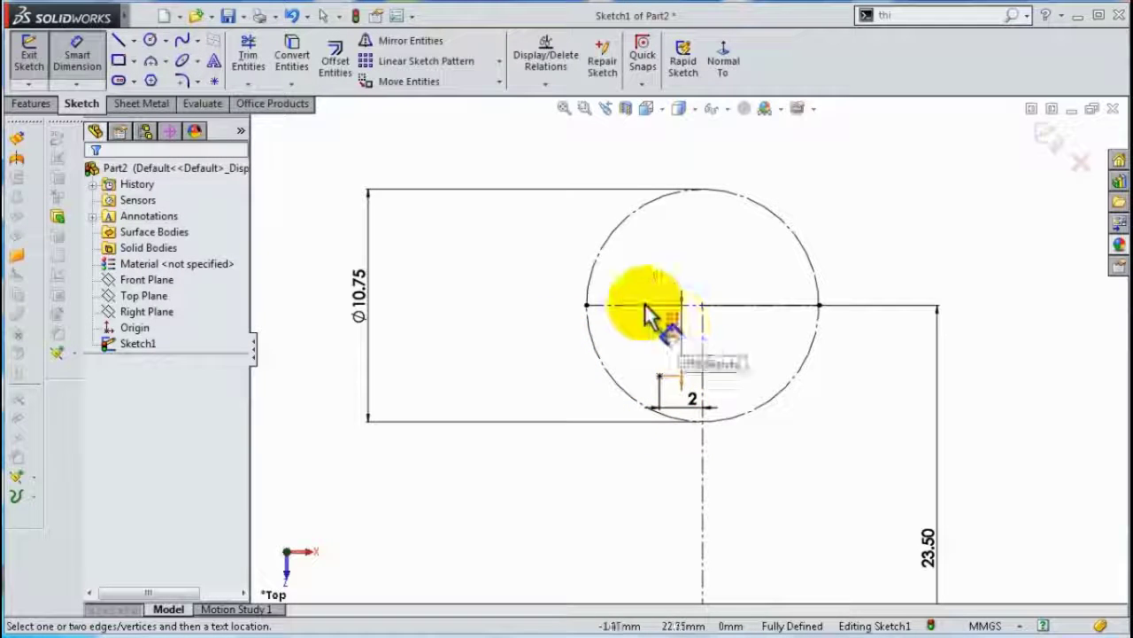
Draw an arc across the upper part of the circle
{"action": "left_click", "coordinate": [150, 60]}
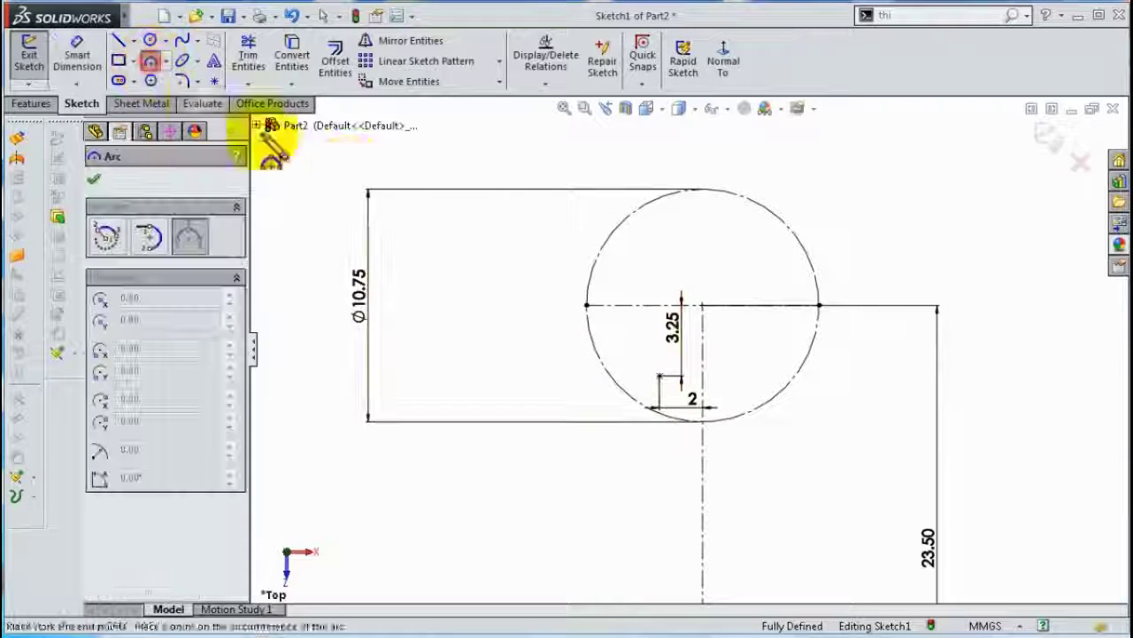
{"action": "left_click", "coordinate": [603, 246]}
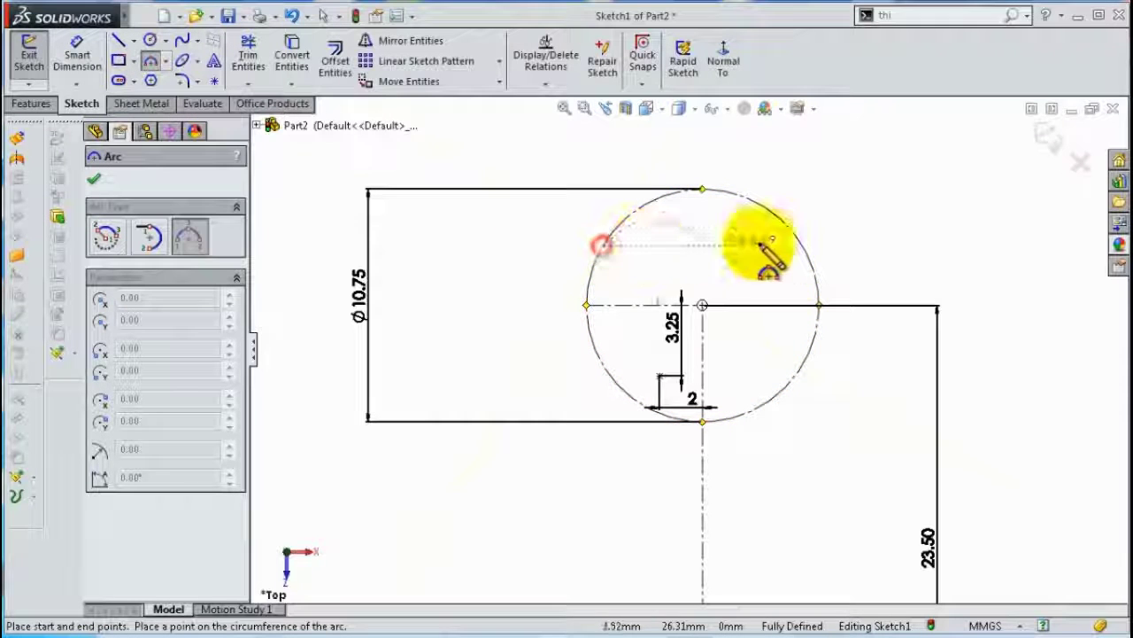
{"action": "left_click", "coordinate": [806, 252]}
{"action": "left_click", "coordinate": [732, 191]}
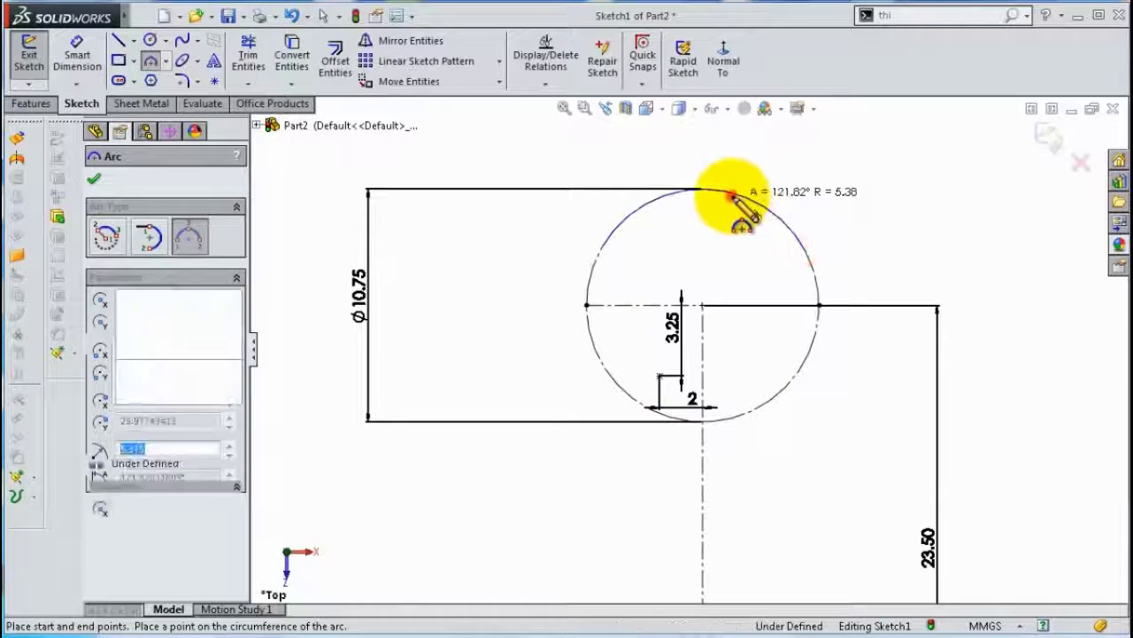
{"action": "key", "text": "Escape"}
{"action": "scroll", "coordinate": [741, 233], "scroll_direction": "down", "scroll_amount": 2}
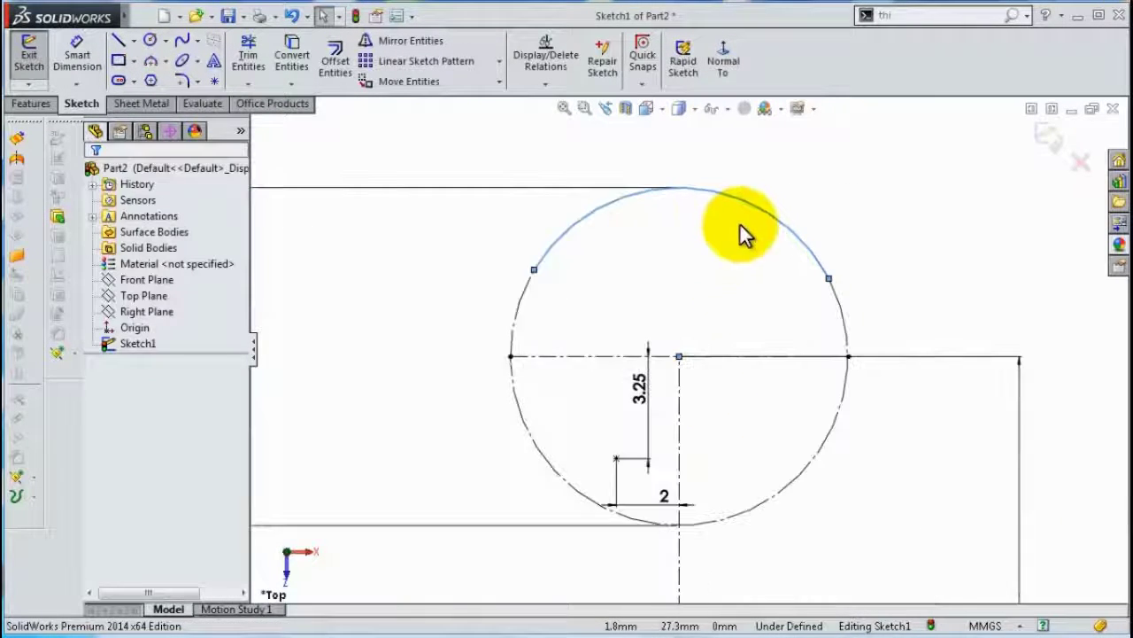
Make the arc tangent to the circle and its two endpoints horizontal
{"action": "left_click", "coordinate": [545, 264]}
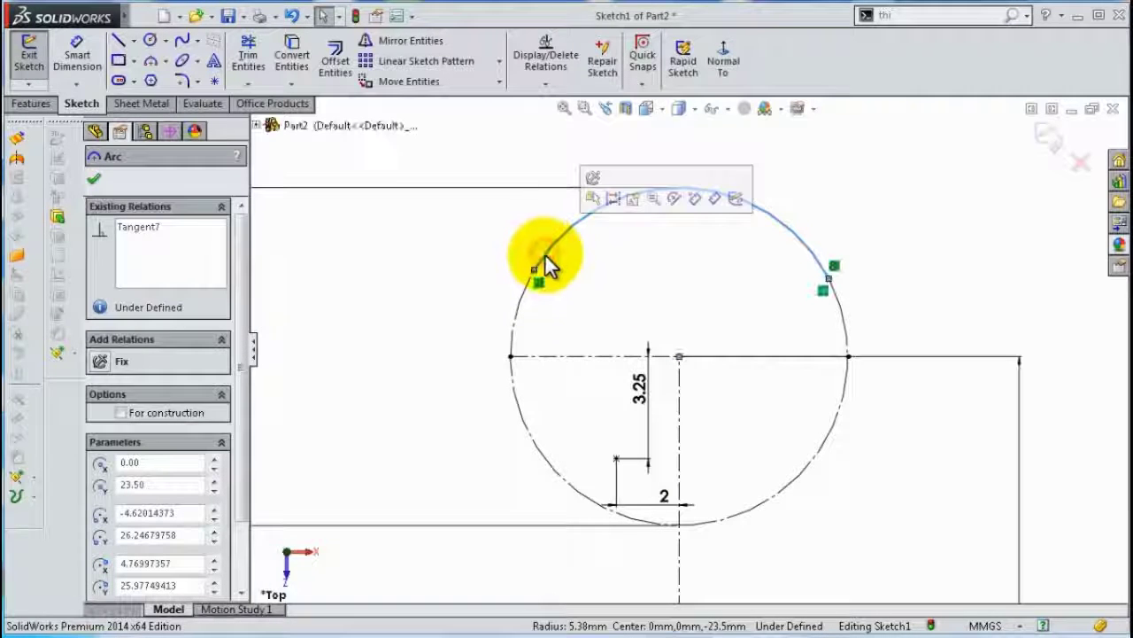
{"action": "left_click", "coordinate": [520, 296], "text": "ctrl"}
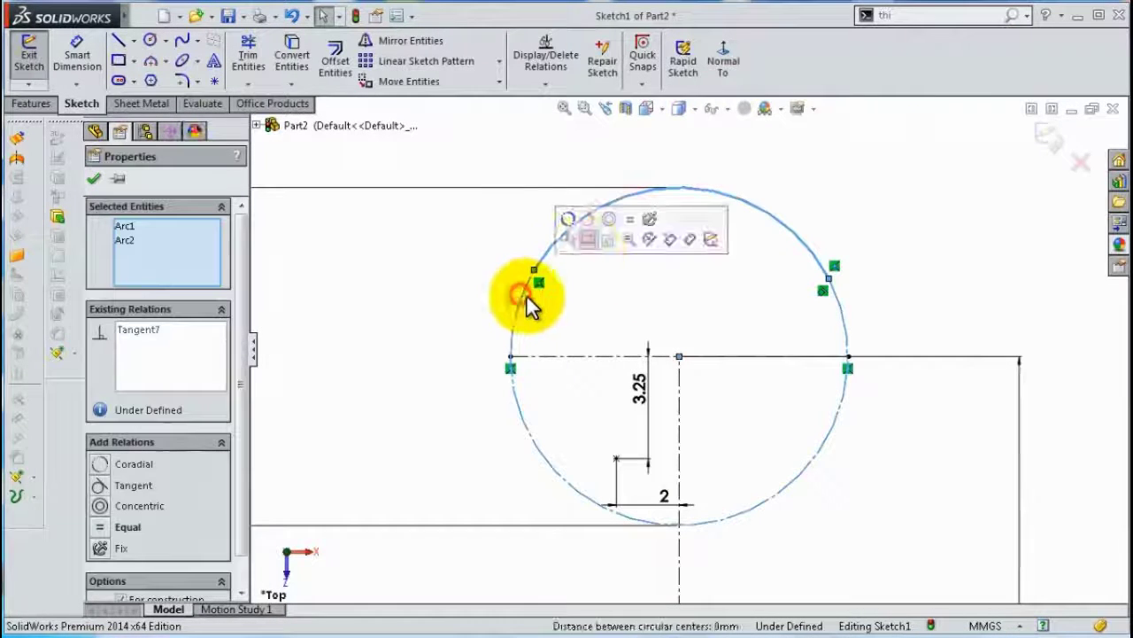
{"action": "left_click", "coordinate": [611, 222]}
{"action": "left_click", "coordinate": [603, 262]}
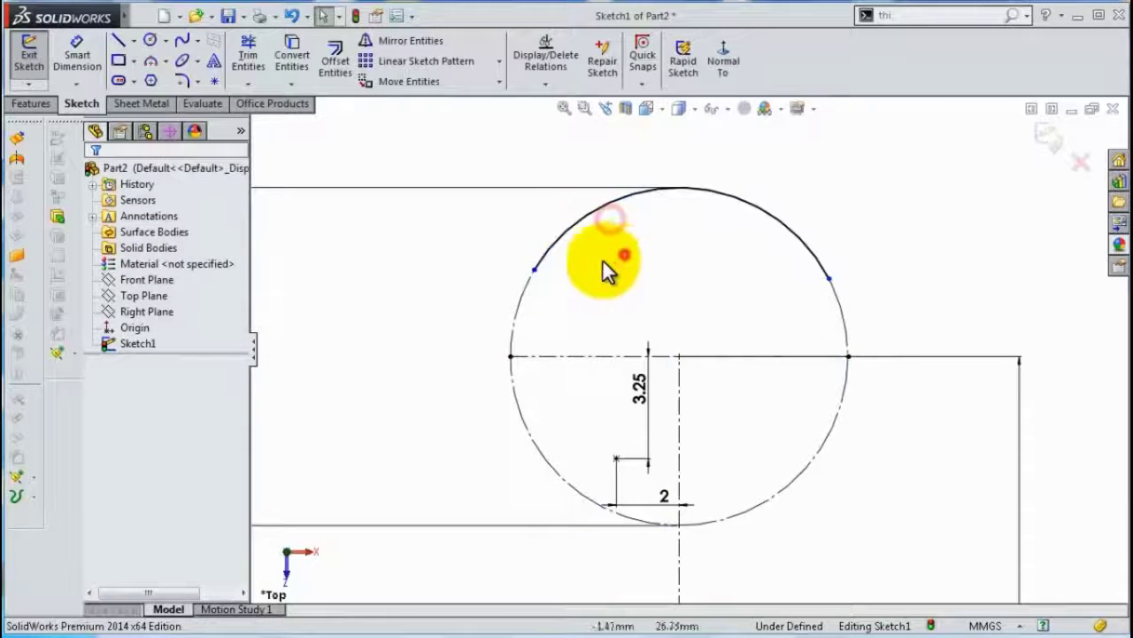
{"action": "left_click", "coordinate": [535, 271]}
{"action": "left_click", "coordinate": [830, 281], "text": "ctrl"}
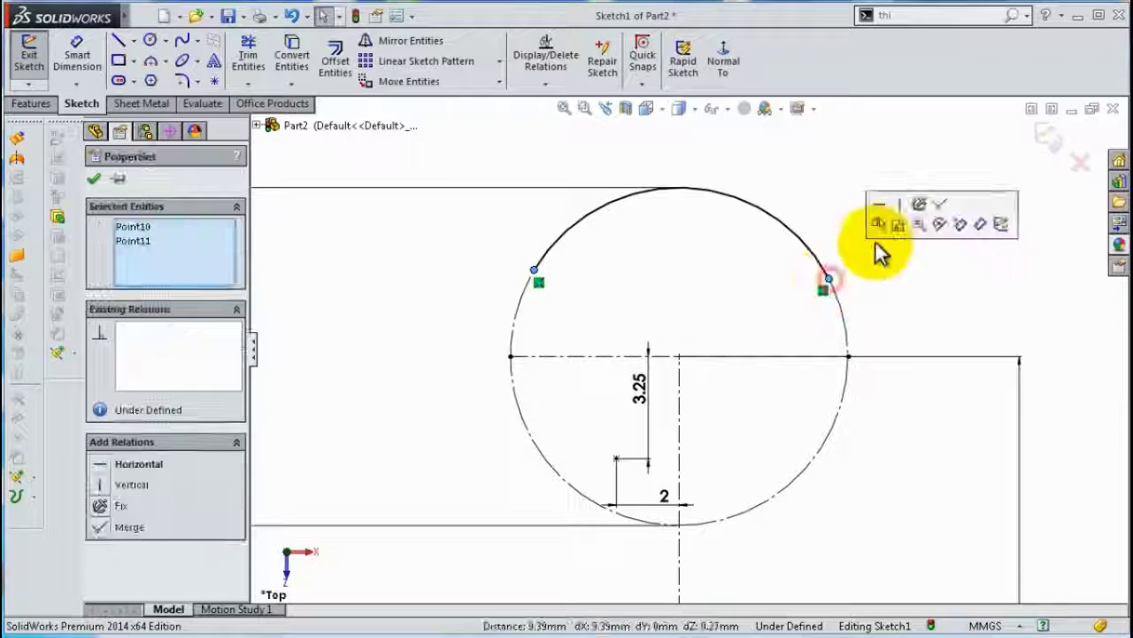
{"action": "left_click", "coordinate": [878, 207]}
Draw a line from the arc's left endpoint down to the horizontal centreline
{"action": "left_click", "coordinate": [118, 41]}
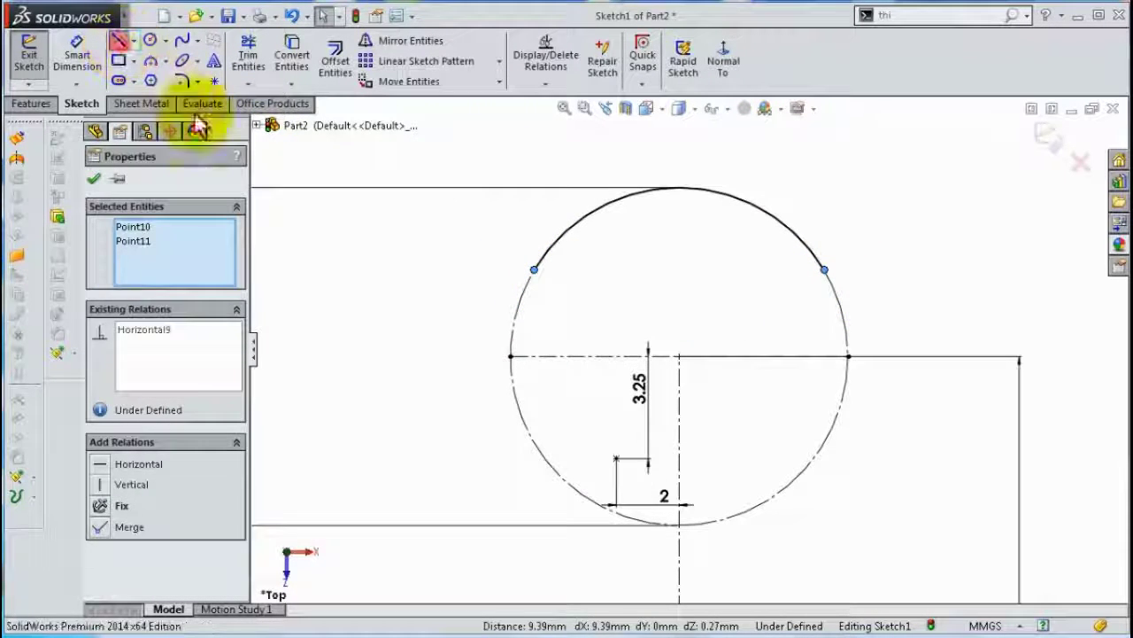
{"action": "left_click", "coordinate": [534, 269]}
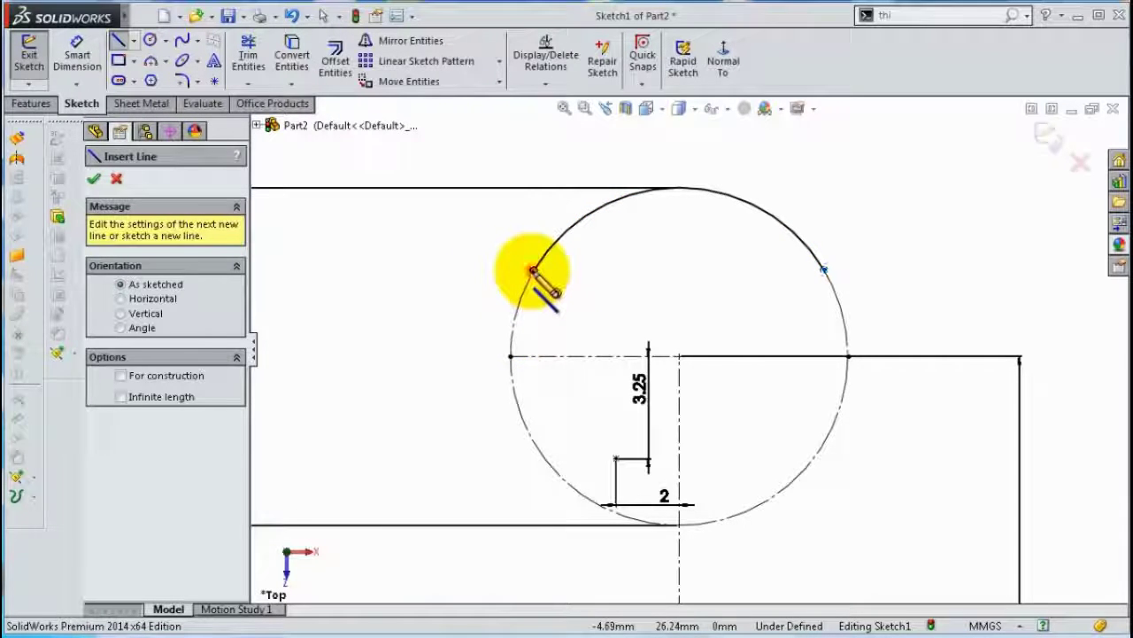
{"action": "left_click_drag", "start_coordinate": [534, 269], "coordinate": [564, 356]}
{"action": "left_click", "coordinate": [564, 356]}
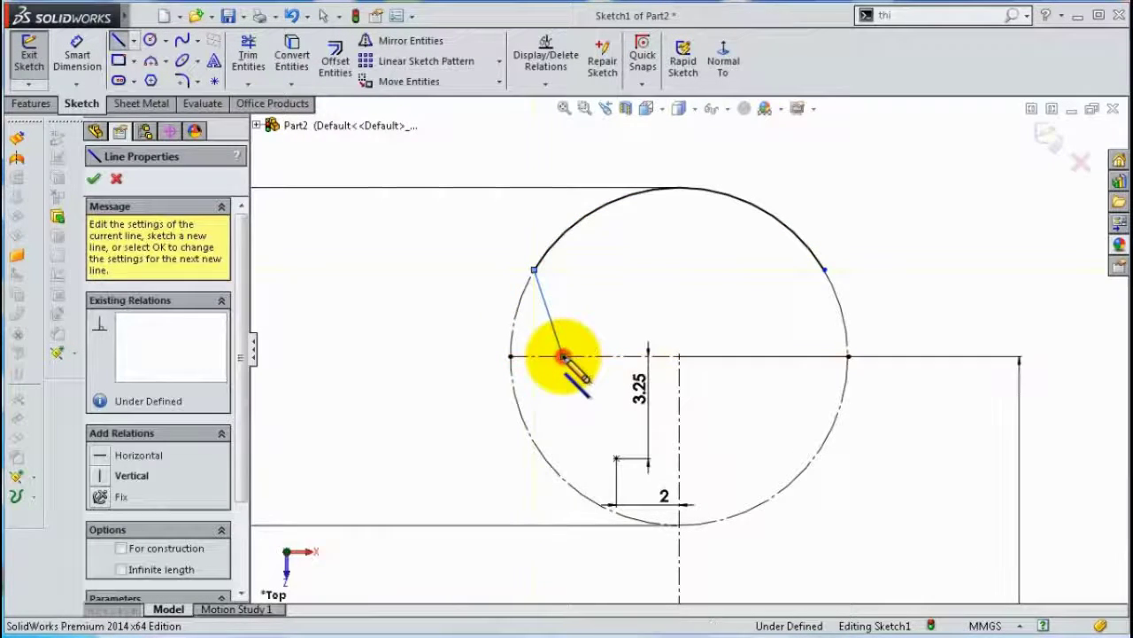
{"action": "key", "text": "Escape"}
Dimension the arc endpoint 1.50 mm above the horizontal centreline
{"action": "left_click", "coordinate": [551, 317]}
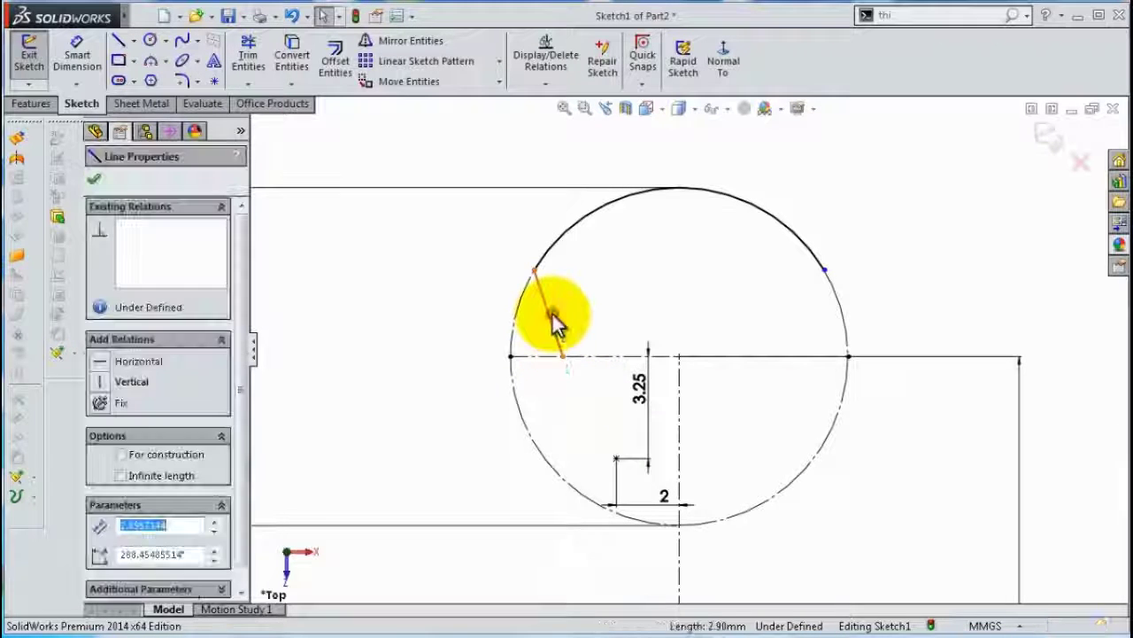
{"action": "key", "text": "d"}
{"action": "left_click", "coordinate": [556, 324]}
{"action": "left_click", "coordinate": [452, 350]}
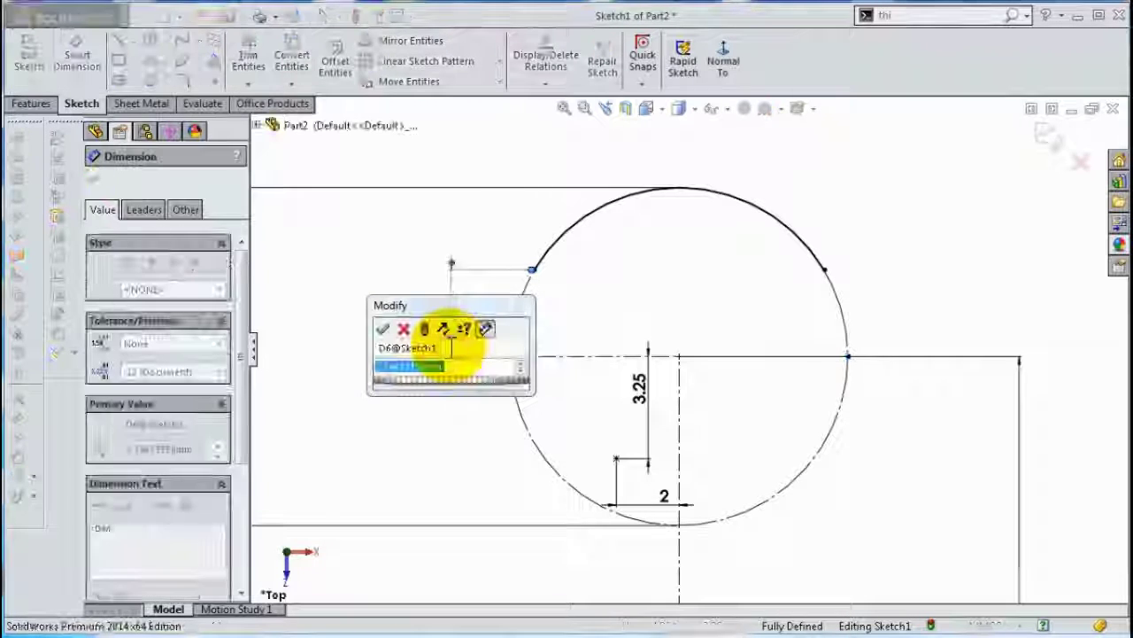
{"action": "type", "text": "1.5"}
{"action": "key", "text": "Return"}
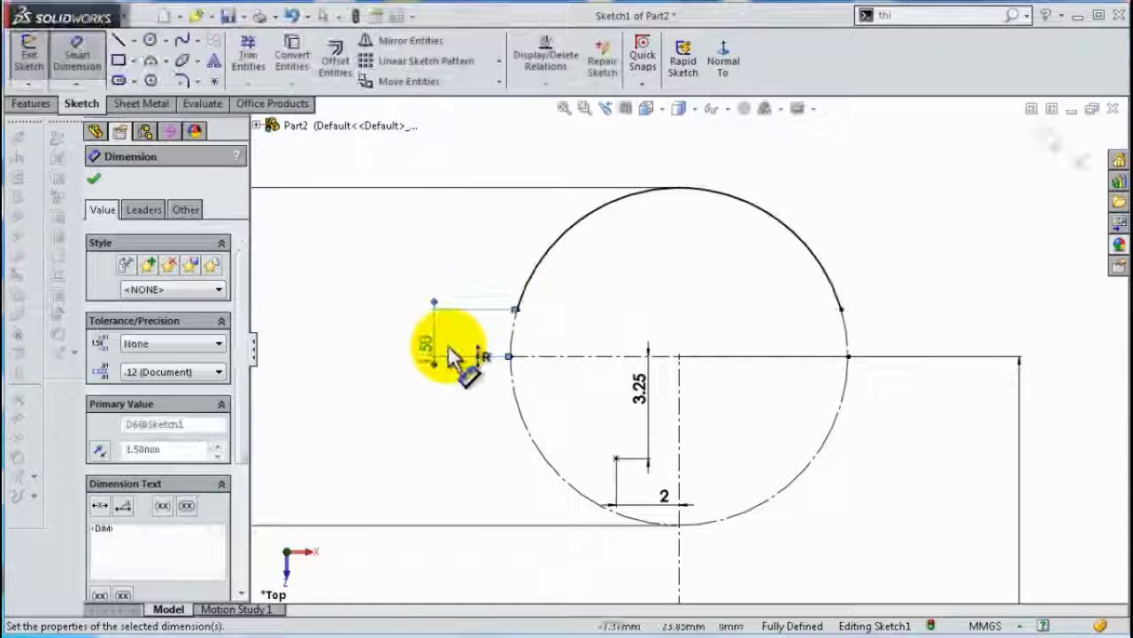
{"action": "left_click", "coordinate": [336, 283]}
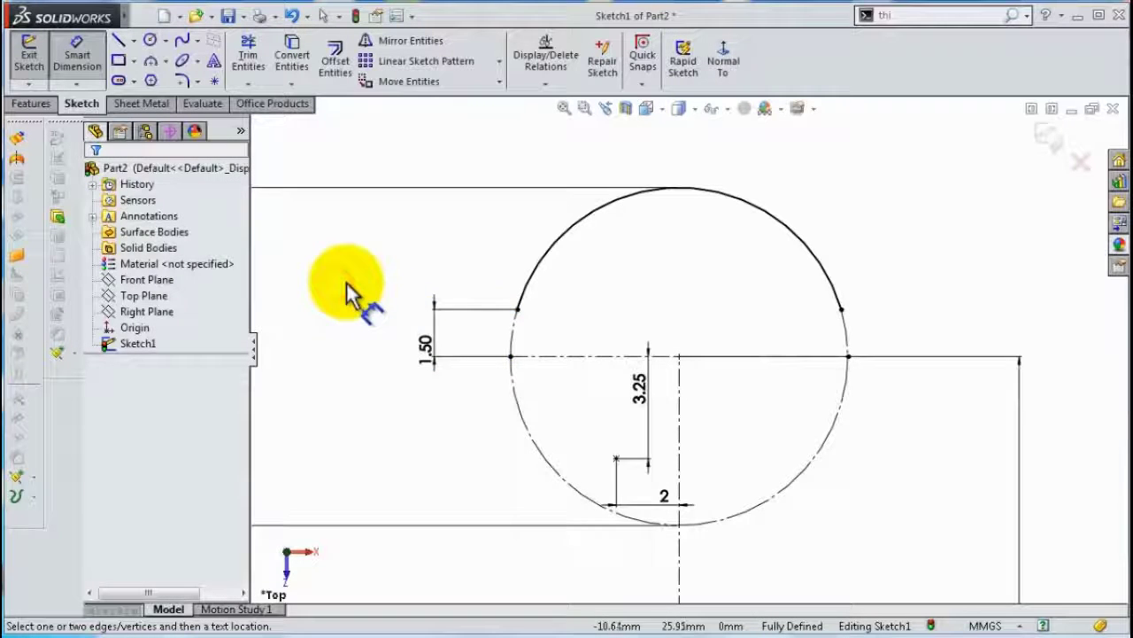
Draw a line from the left arc endpoint to the dimensioned inner point
{"action": "scroll", "coordinate": [582, 392], "scroll_direction": "up", "scroll_amount": 5}
{"action": "scroll", "coordinate": [632, 473], "scroll_direction": "up", "scroll_amount": 1}
{"action": "scroll", "coordinate": [653, 505], "scroll_direction": "up", "scroll_amount": 2}
{"action": "scroll", "coordinate": [683, 531], "scroll_direction": "down", "scroll_amount": 2}
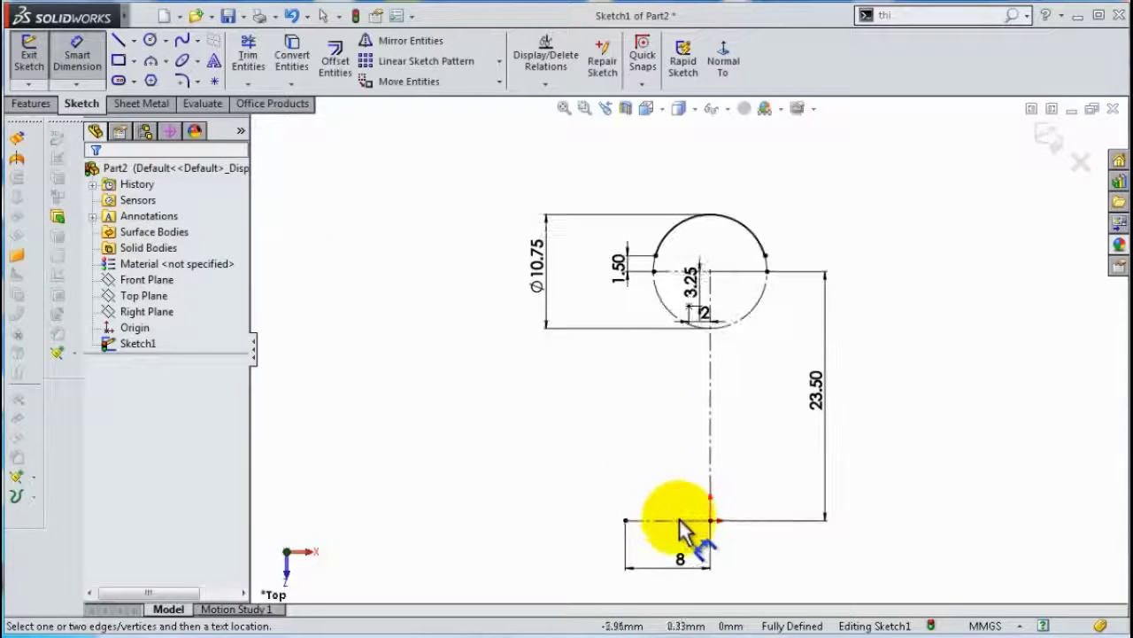
{"action": "left_click", "coordinate": [118, 41]}
{"action": "scroll", "coordinate": [704, 306], "scroll_direction": "down", "scroll_amount": 4}
{"action": "scroll", "coordinate": [691, 257], "scroll_direction": "down", "scroll_amount": 2}
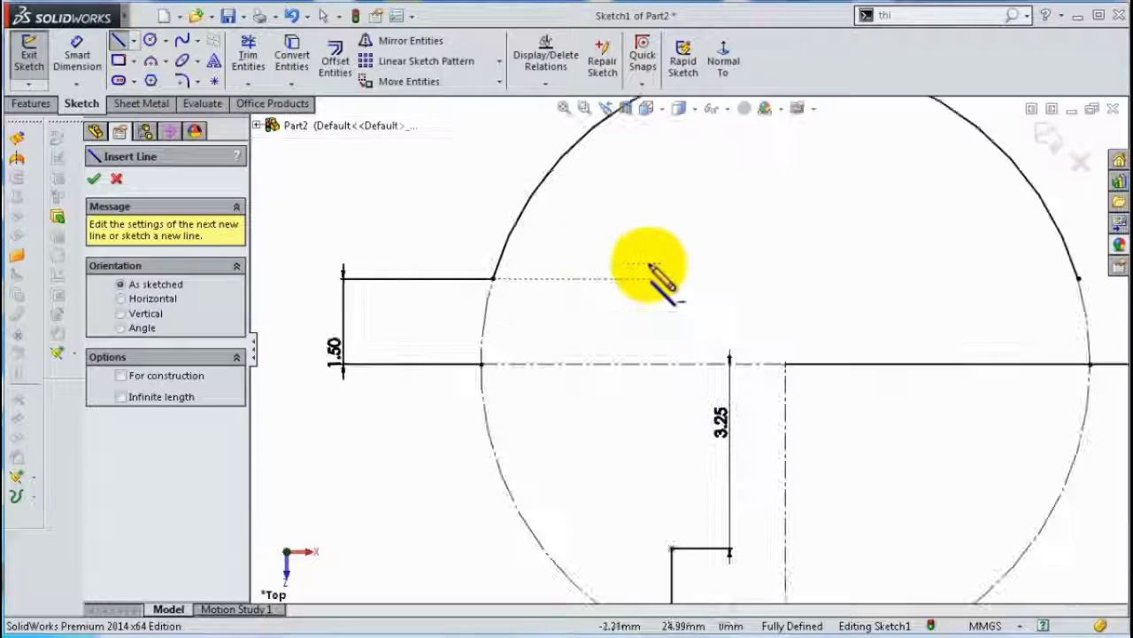
{"action": "left_click", "coordinate": [493, 279]}
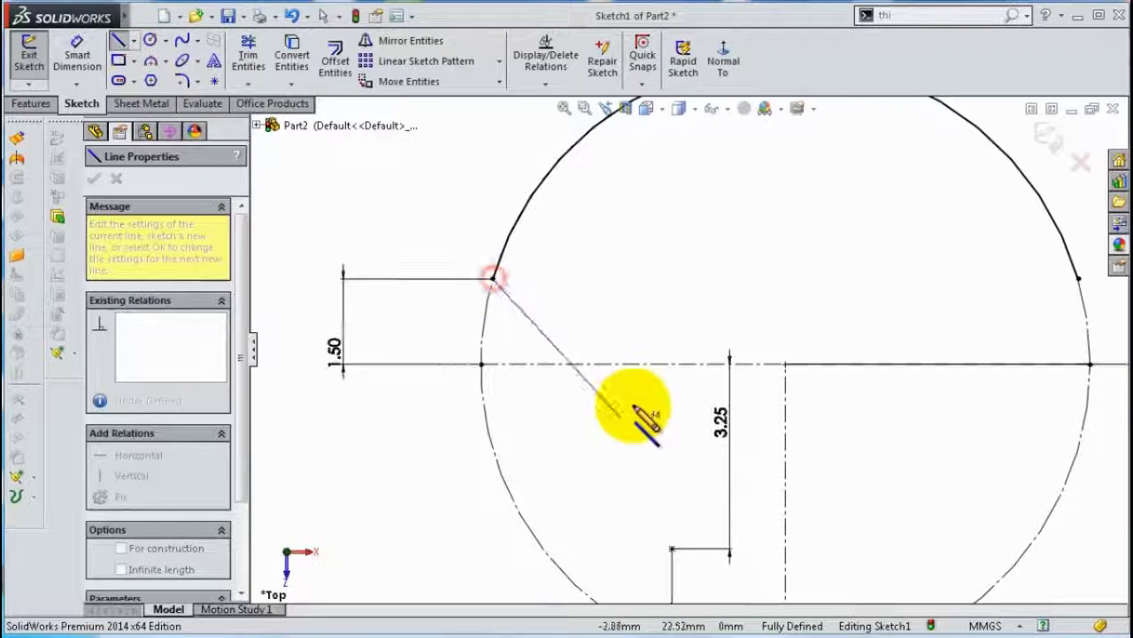
{"action": "scroll", "coordinate": [630, 401], "scroll_direction": "up", "scroll_amount": 3}
{"action": "left_click", "coordinate": [677, 464]}
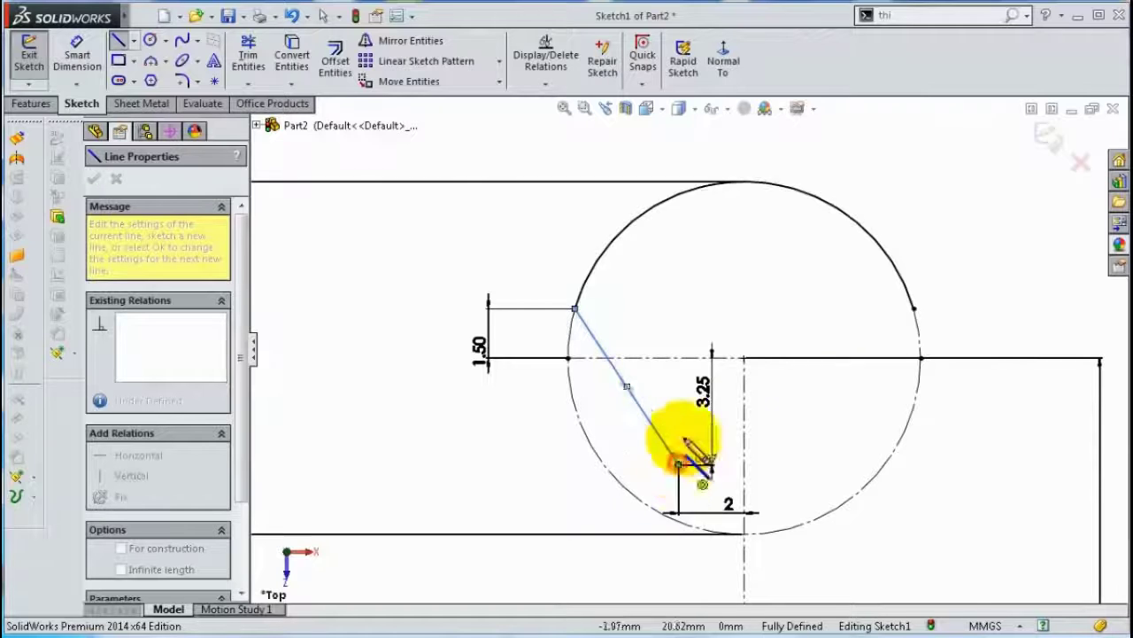
{"action": "scroll", "coordinate": [691, 416], "scroll_direction": "up", "scroll_amount": 3}
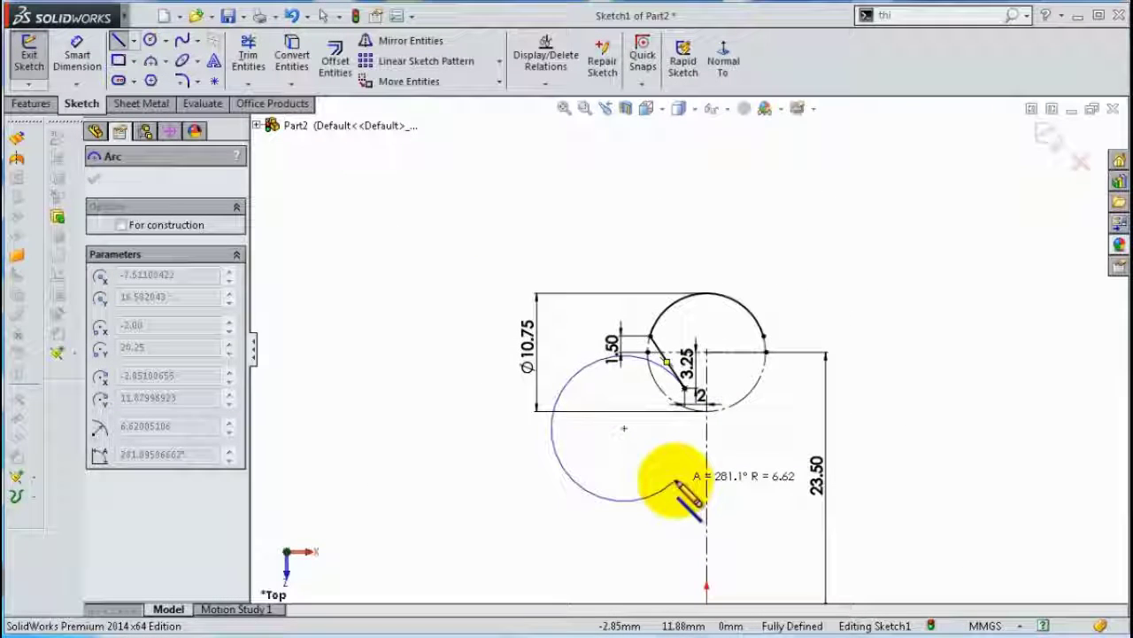
{"action": "key", "text": "Escape"}
Draw a line from the inner point down to the bottom horizontal line
{"action": "left_click", "coordinate": [118, 40]}
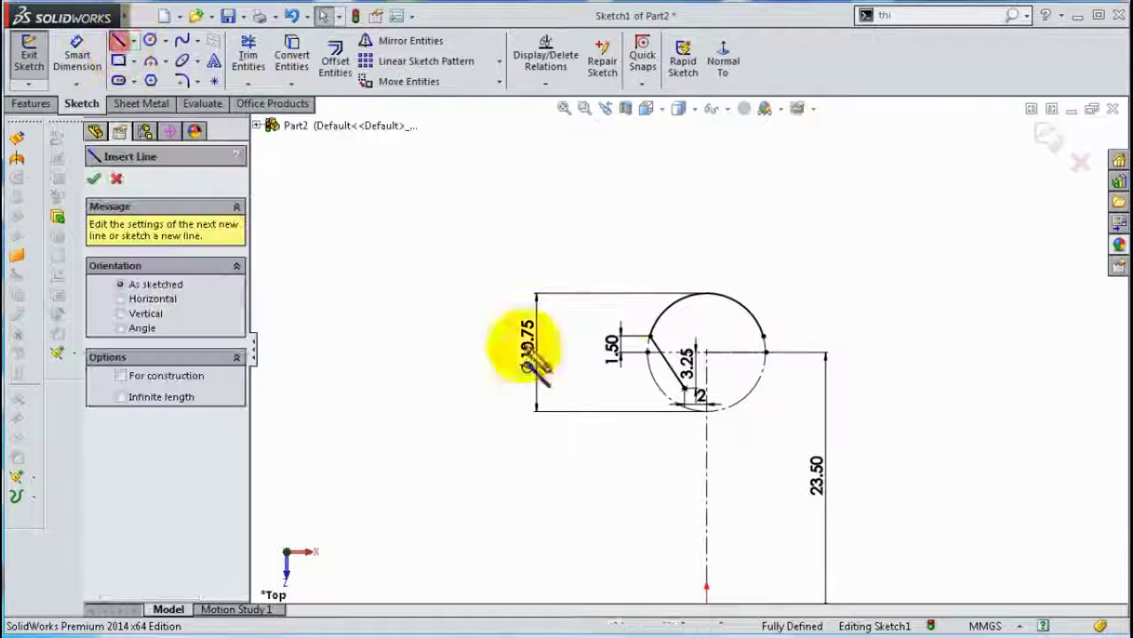
{"action": "left_click", "coordinate": [689, 390]}
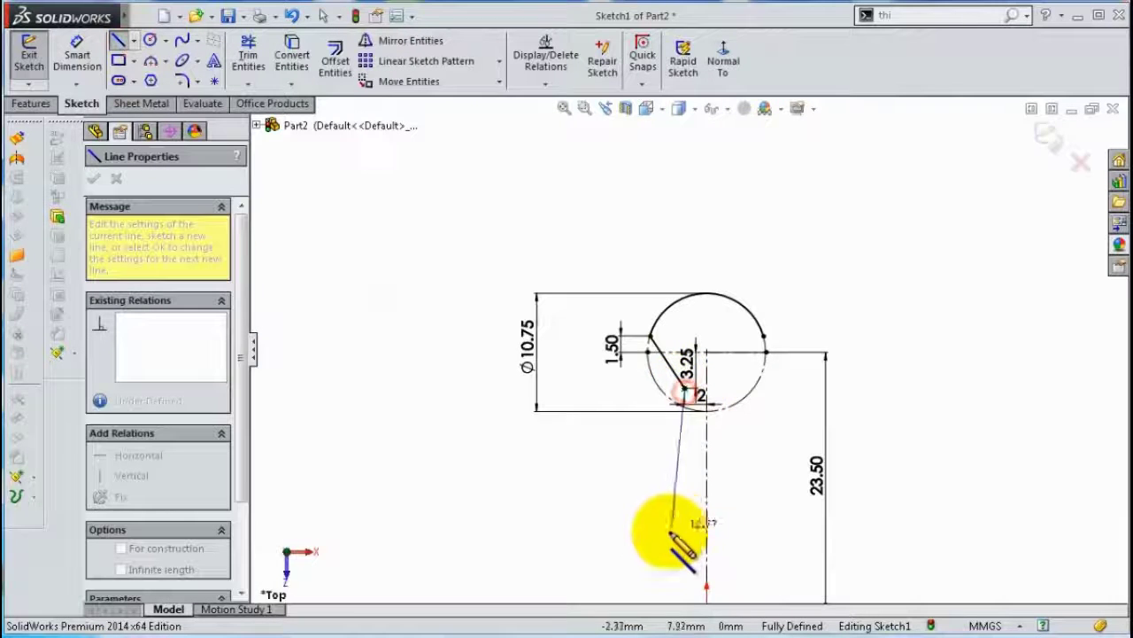
{"action": "scroll", "coordinate": [666, 523], "scroll_direction": "up", "scroll_amount": 3}
{"action": "scroll", "coordinate": [669, 496], "scroll_direction": "down", "scroll_amount": 2}
{"action": "scroll", "coordinate": [682, 447], "scroll_direction": "down", "scroll_amount": 3}
{"action": "scroll", "coordinate": [678, 438], "scroll_direction": "down", "scroll_amount": 2}
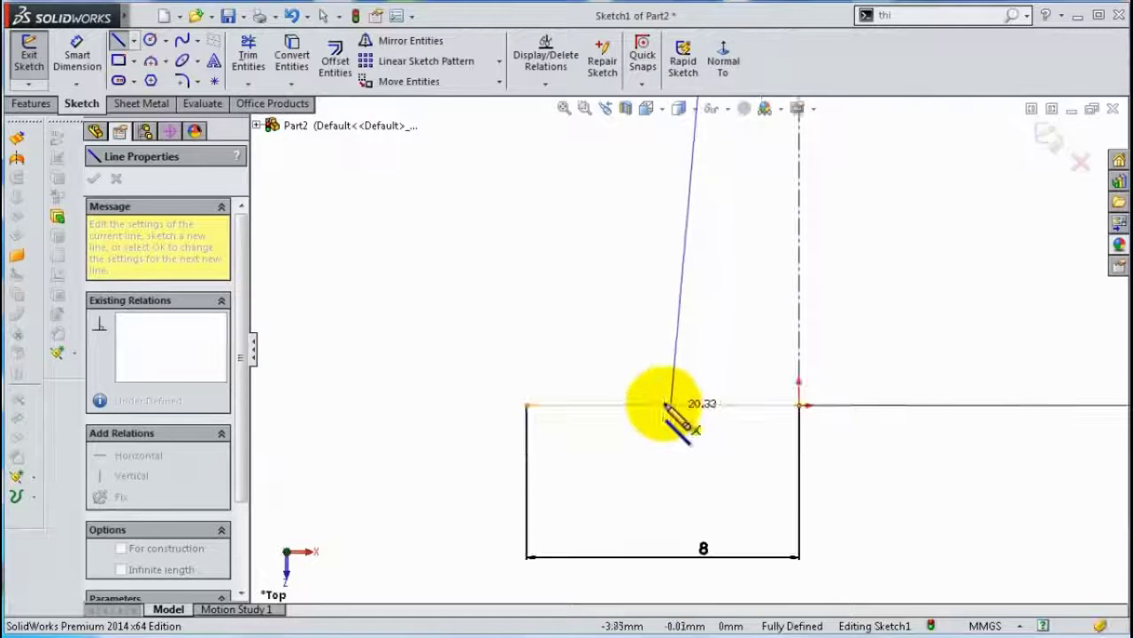
{"action": "left_click", "coordinate": [662, 405]}
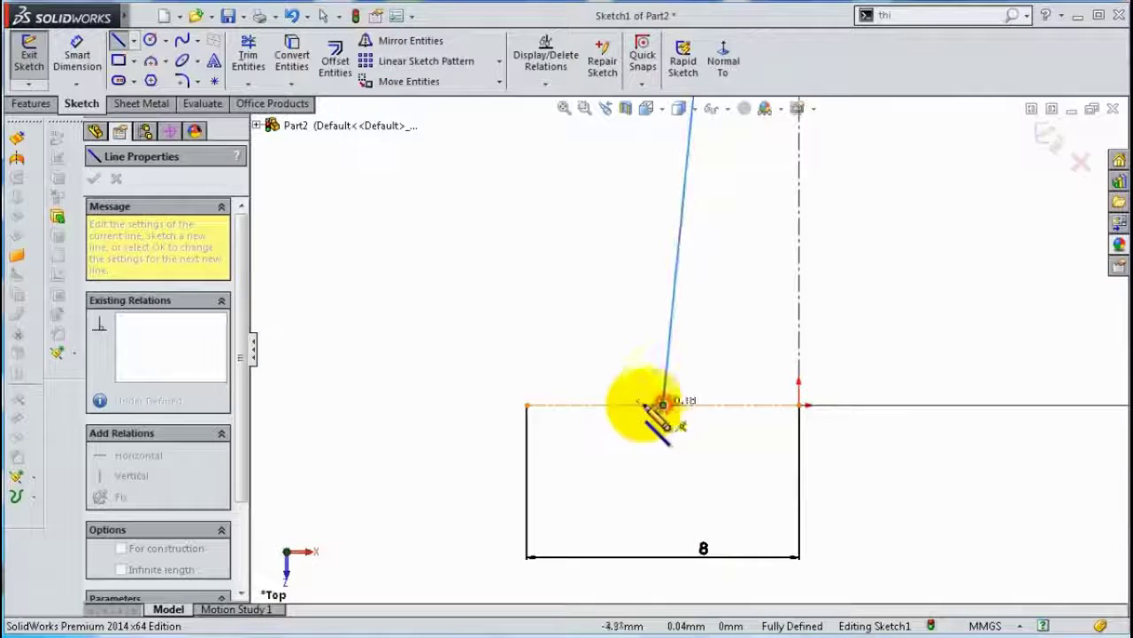
{"action": "left_click", "coordinate": [527, 405]}
{"action": "key", "text": "Escape"}
Select the 2 mm horizontal dimension and start the Sketch Fillet tool
{"action": "scroll", "coordinate": [584, 345], "scroll_direction": "up", "scroll_amount": 2}
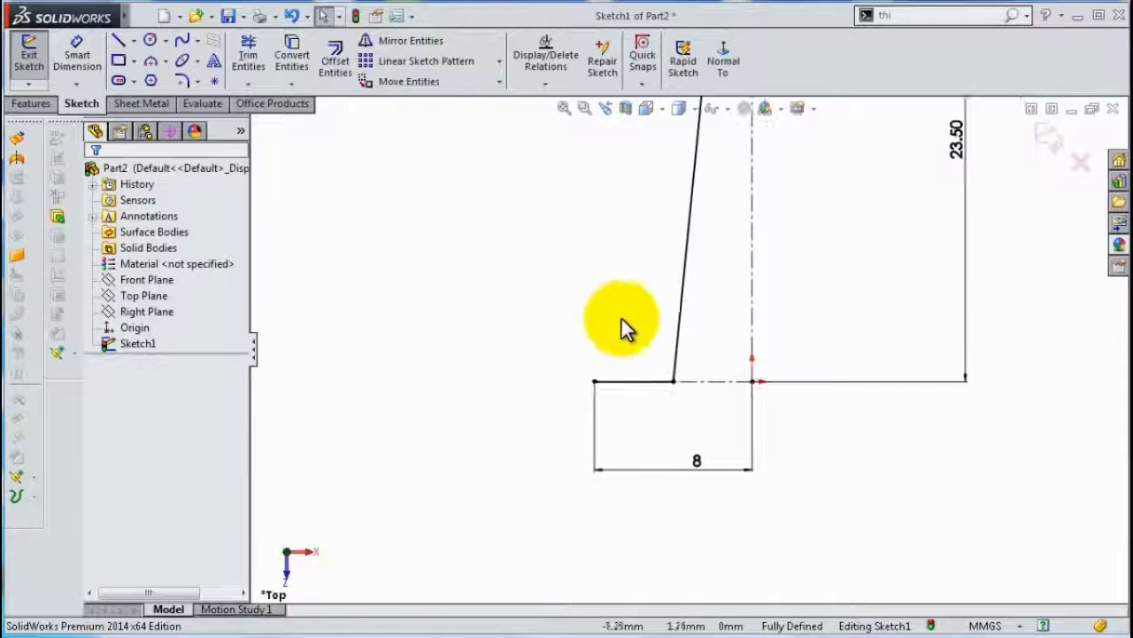
{"action": "scroll", "coordinate": [647, 292], "scroll_direction": "up", "scroll_amount": 2}
{"action": "scroll", "coordinate": [686, 235], "scroll_direction": "down", "scroll_amount": 2}
{"action": "scroll", "coordinate": [717, 248], "scroll_direction": "down", "scroll_amount": 2}
{"action": "scroll", "coordinate": [727, 354], "scroll_direction": "down", "scroll_amount": 3}
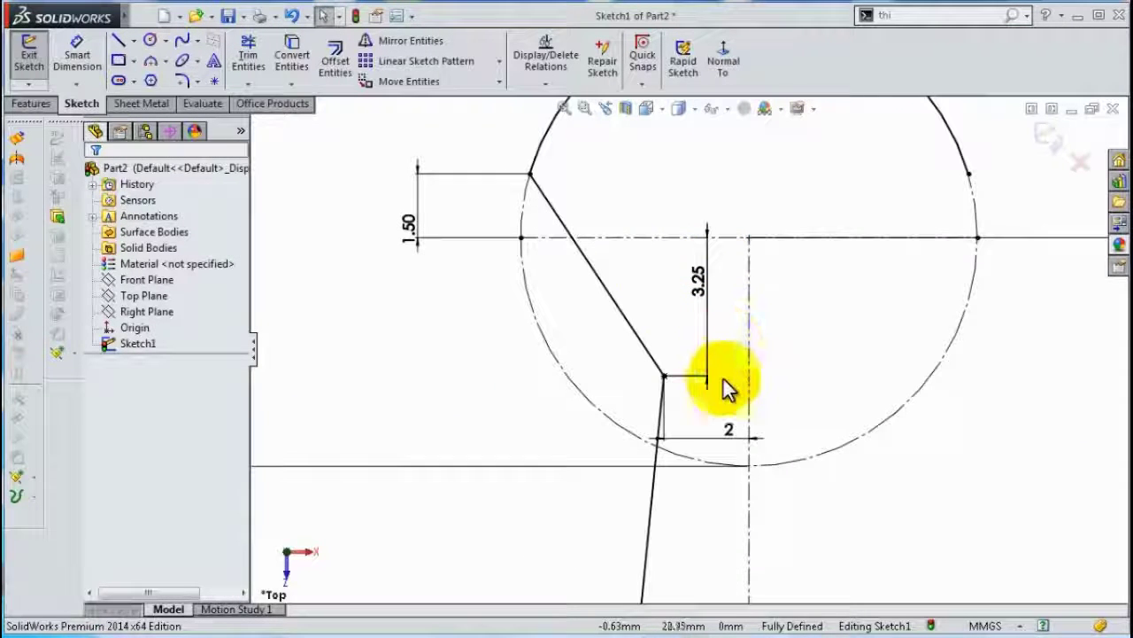
{"action": "left_click", "coordinate": [836, 421]}
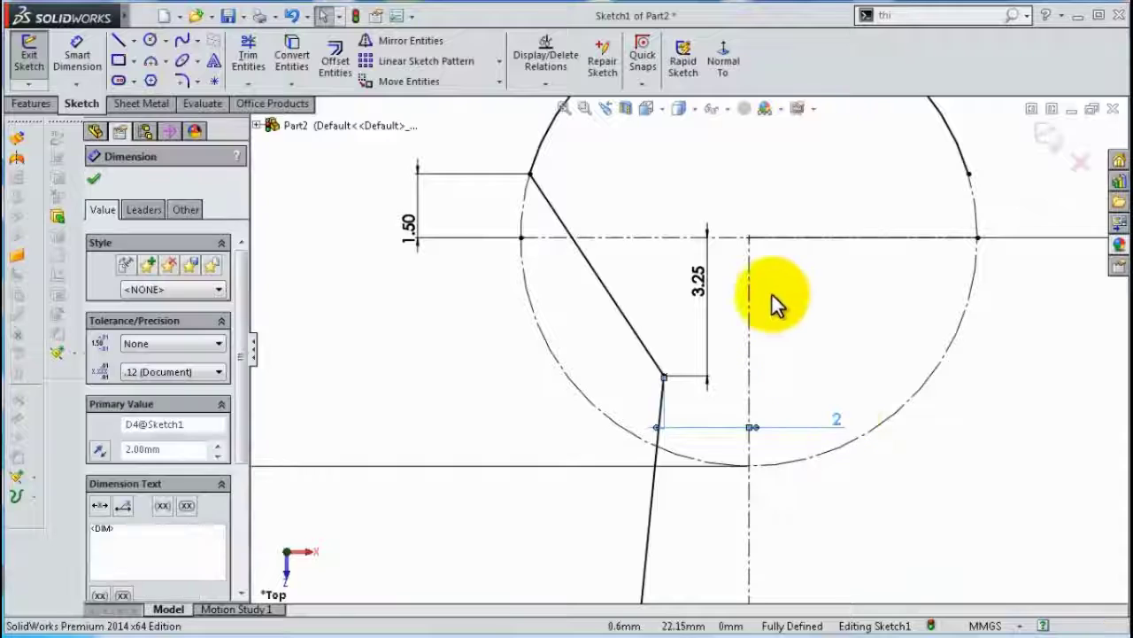
{"action": "left_click", "coordinate": [182, 81]}
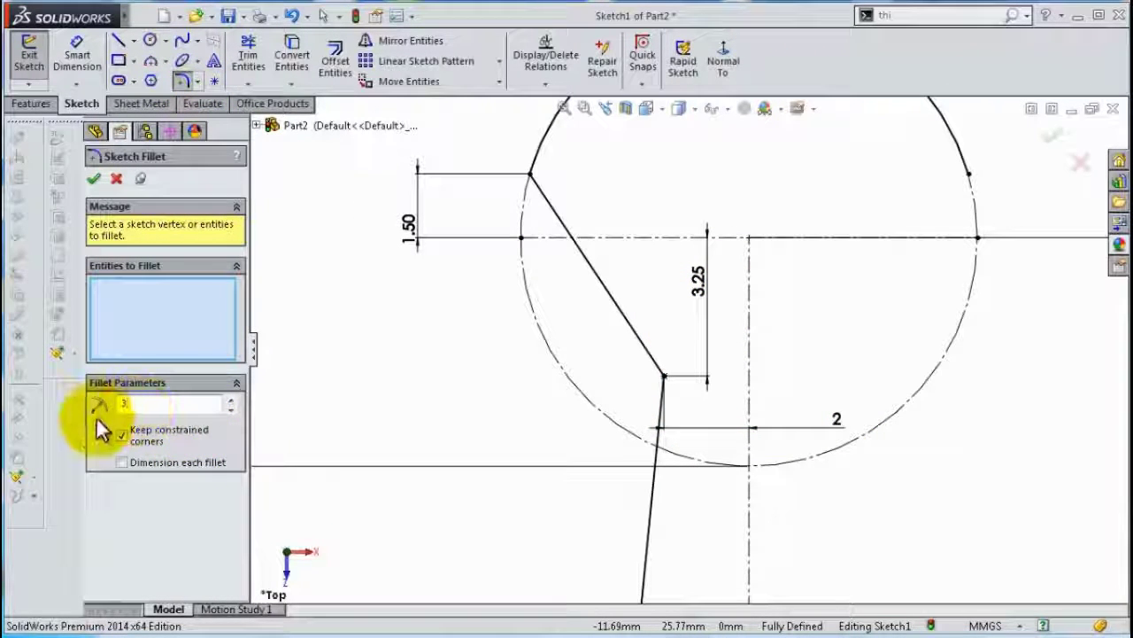
Fillet the upper corner at R3 and the inner corner between the sloped lines at R6
{"action": "left_click", "coordinate": [530, 177]}
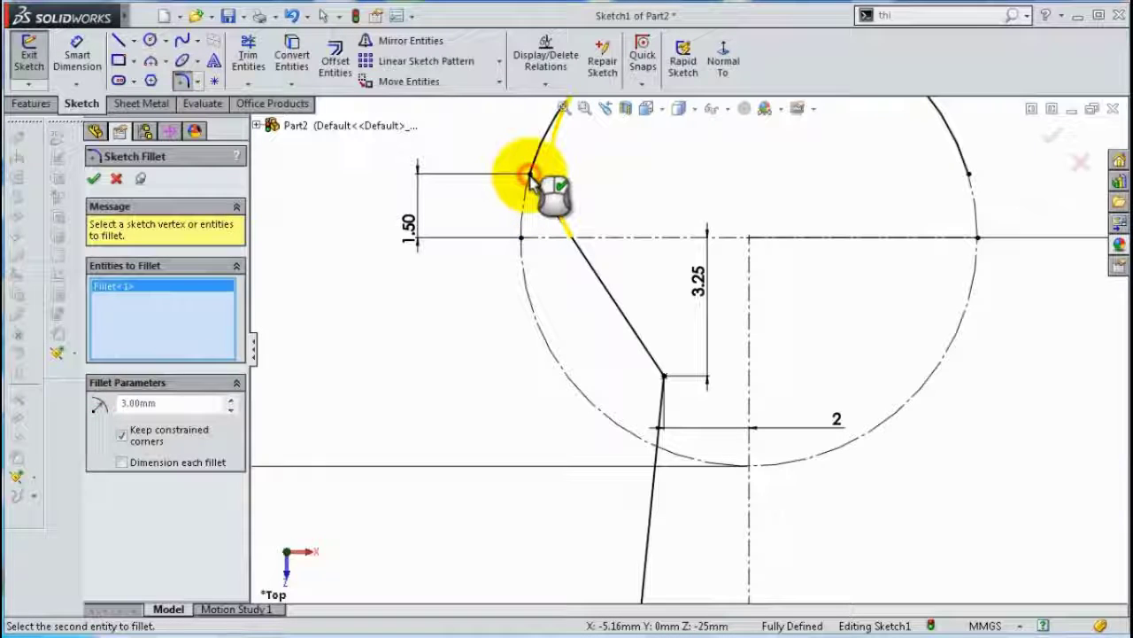
{"action": "left_click", "coordinate": [529, 178]}
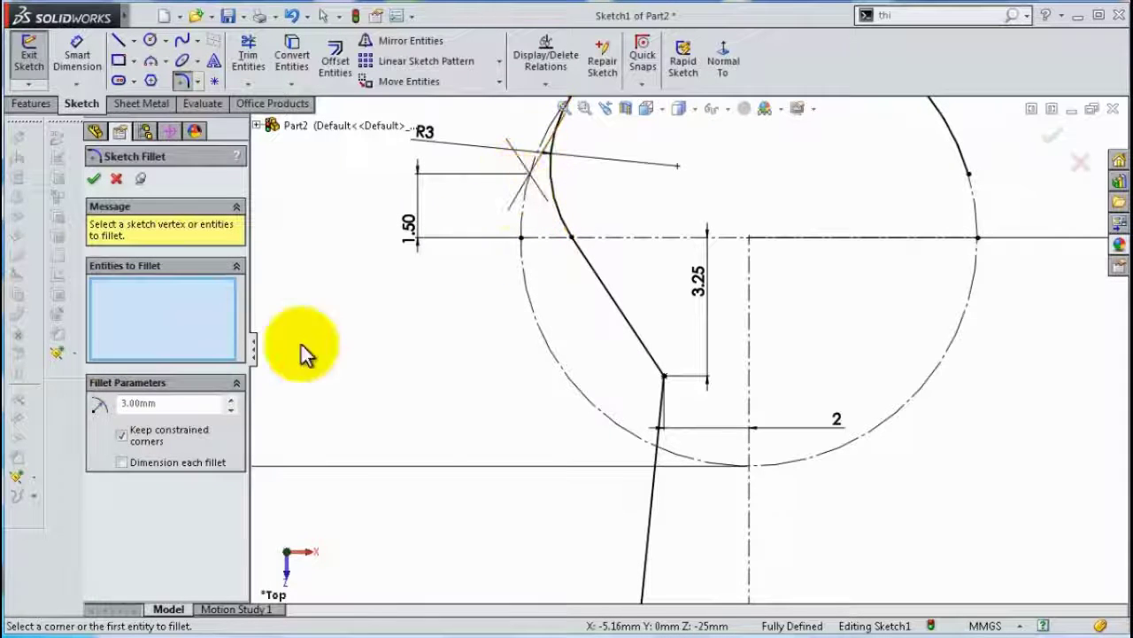
{"action": "left_click_drag", "start_coordinate": [168, 403], "coordinate": [119, 406]}
{"action": "type", "text": "6"}
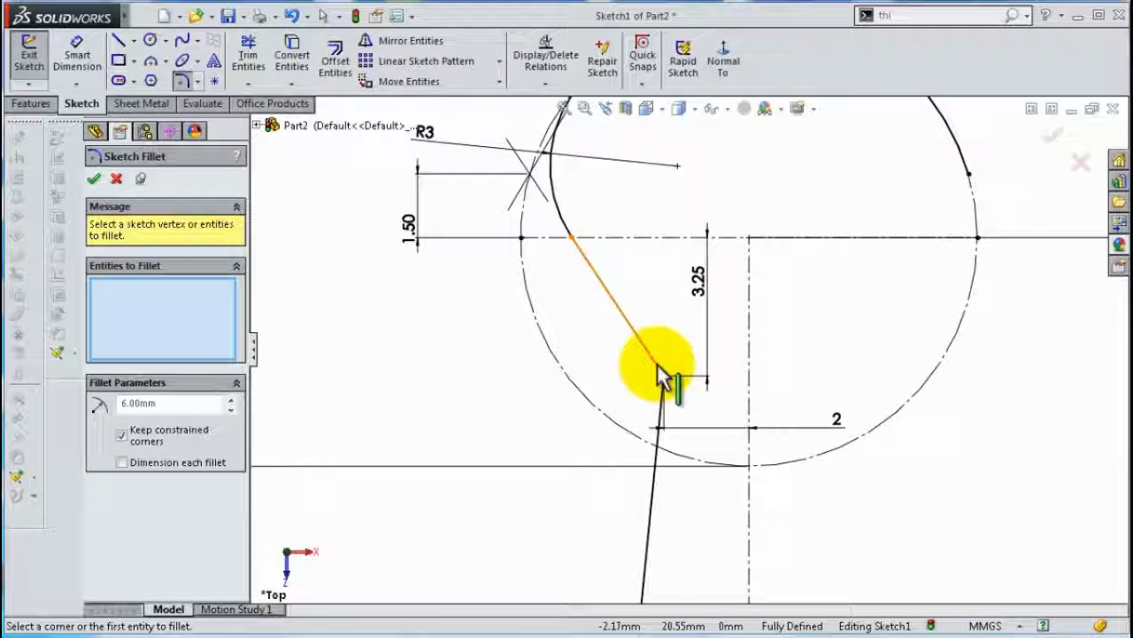
{"action": "scroll", "coordinate": [662, 400], "scroll_direction": "down", "scroll_amount": 3}
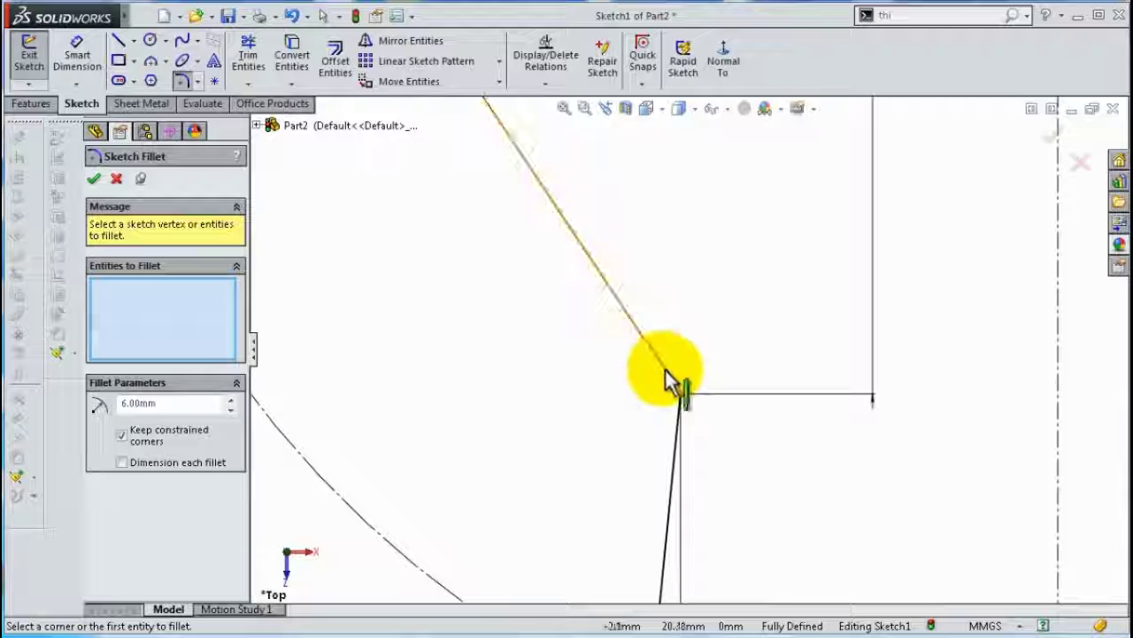
{"action": "left_click", "coordinate": [673, 385]}
{"action": "left_click", "coordinate": [679, 419]}
{"action": "scroll", "coordinate": [678, 417], "scroll_direction": "up", "scroll_amount": 2}
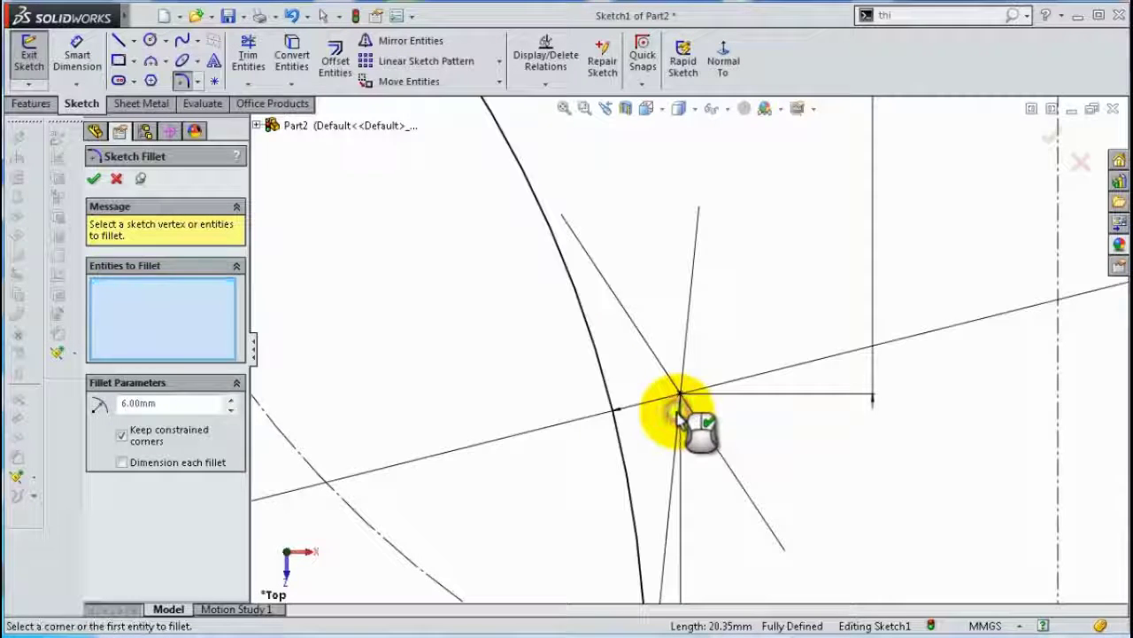
{"action": "scroll", "coordinate": [680, 420], "scroll_direction": "up", "scroll_amount": 2}
{"action": "scroll", "coordinate": [686, 443], "scroll_direction": "up", "scroll_amount": 2}
{"action": "scroll", "coordinate": [691, 478], "scroll_direction": "up", "scroll_amount": 3}
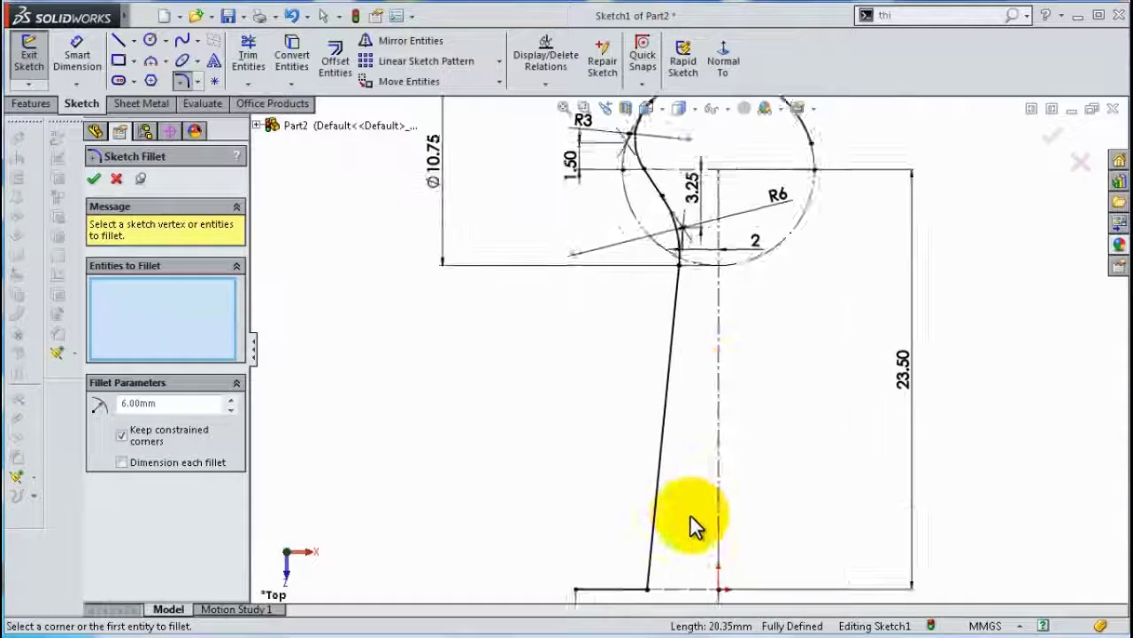
{"action": "scroll", "coordinate": [688, 524], "scroll_direction": "up", "scroll_amount": 1}
{"action": "scroll", "coordinate": [677, 510], "scroll_direction": "down", "scroll_amount": 3}
{"action": "scroll", "coordinate": [678, 443], "scroll_direction": "up", "scroll_amount": 2}
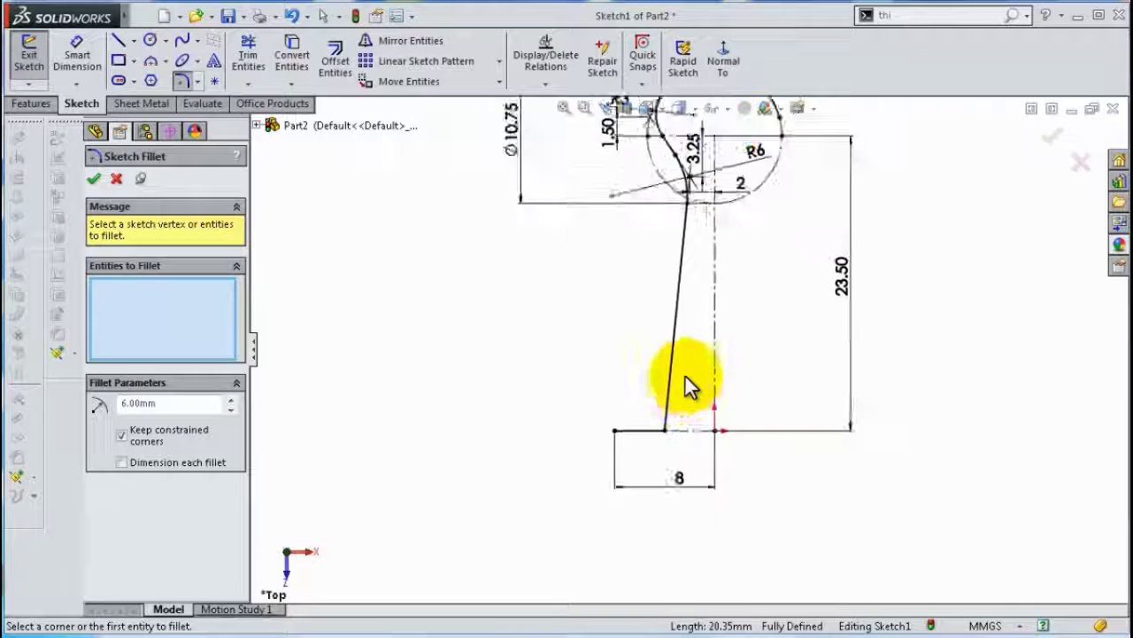
{"action": "scroll", "coordinate": [687, 376], "scroll_direction": "up", "scroll_amount": 2}
{"action": "scroll", "coordinate": [680, 389], "scroll_direction": "down", "scroll_amount": 1}
{"action": "scroll", "coordinate": [678, 416], "scroll_direction": "down", "scroll_amount": 2}
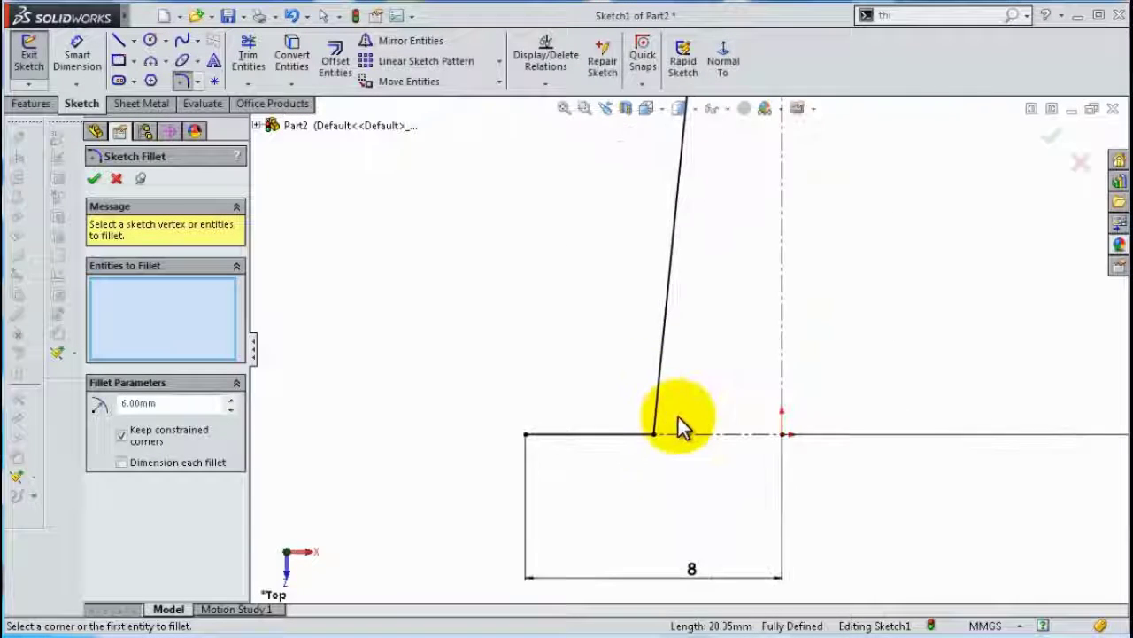
{"action": "scroll", "coordinate": [677, 414], "scroll_direction": "down", "scroll_amount": 1}
Round the lower corner with a 2 mm sketch fillet
{"action": "left_click_drag", "start_coordinate": [166, 403], "coordinate": [100, 403]}
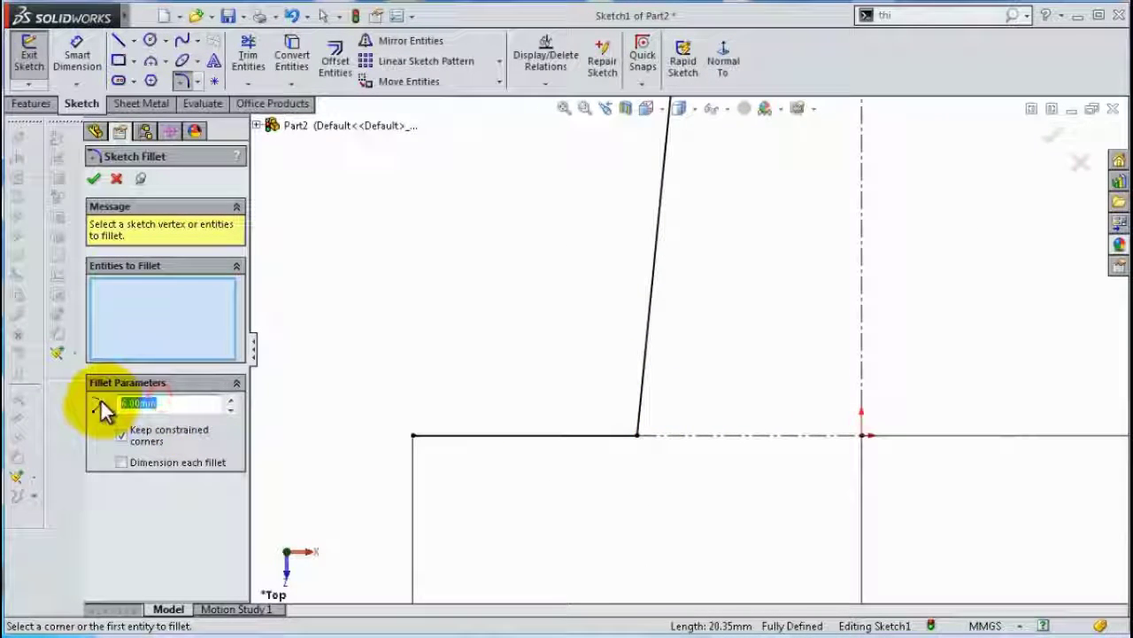
{"action": "type", "text": "4"}
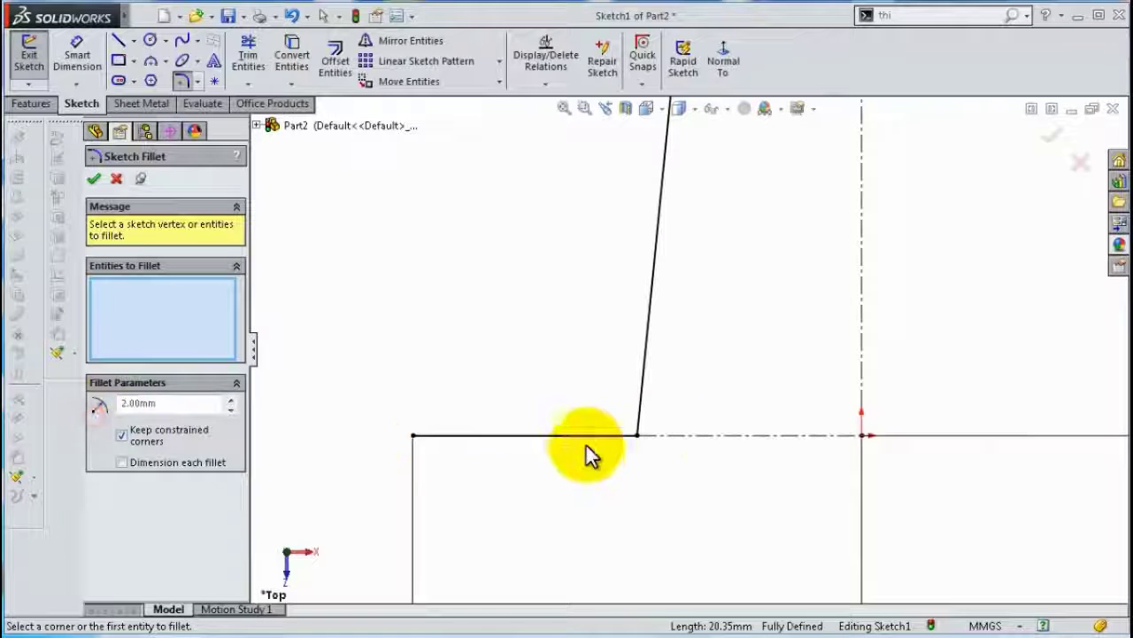
{"action": "left_click", "coordinate": [640, 437]}
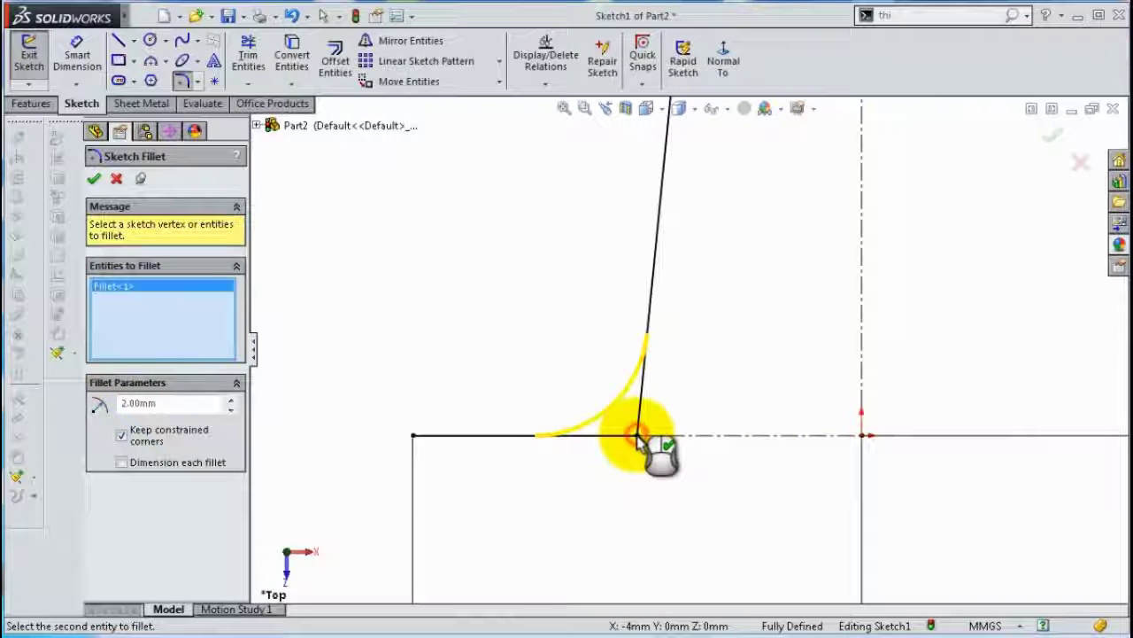
{"action": "scroll", "coordinate": [647, 447], "scroll_direction": "up", "scroll_amount": 2}
{"action": "scroll", "coordinate": [722, 318], "scroll_direction": "up", "scroll_amount": 2}
{"action": "scroll", "coordinate": [721, 266], "scroll_direction": "up", "scroll_amount": 2}
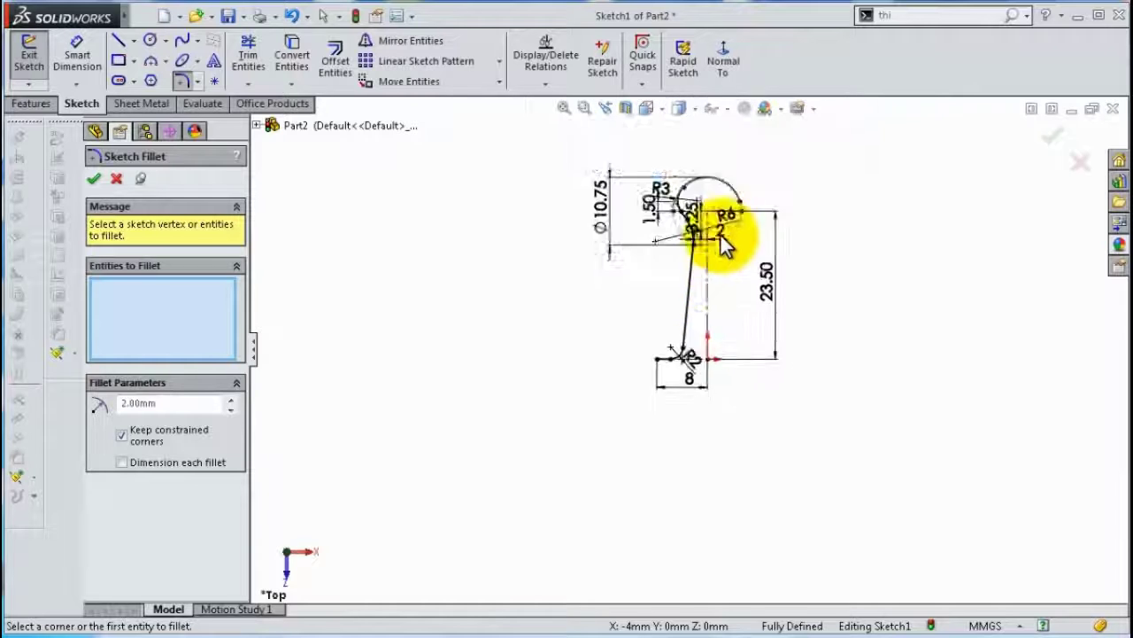
{"action": "scroll", "coordinate": [723, 230], "scroll_direction": "down", "scroll_amount": 2}
{"action": "scroll", "coordinate": [726, 239], "scroll_direction": "down", "scroll_amount": 3}
{"action": "scroll", "coordinate": [720, 248], "scroll_direction": "down", "scroll_amount": 1}
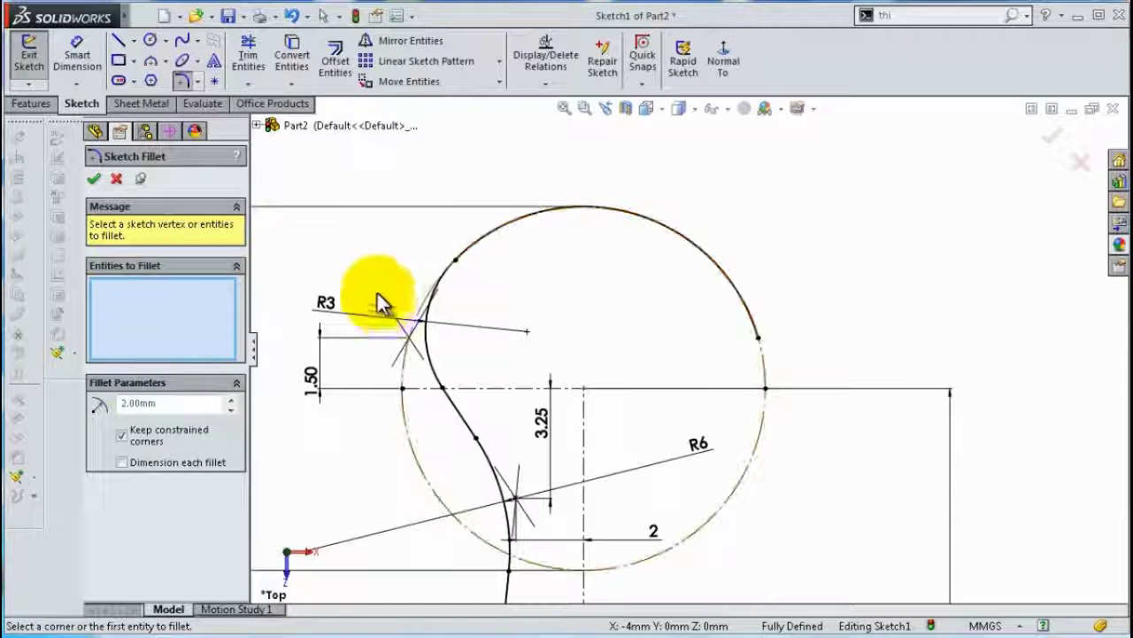
{"action": "left_click", "coordinate": [329, 303]}
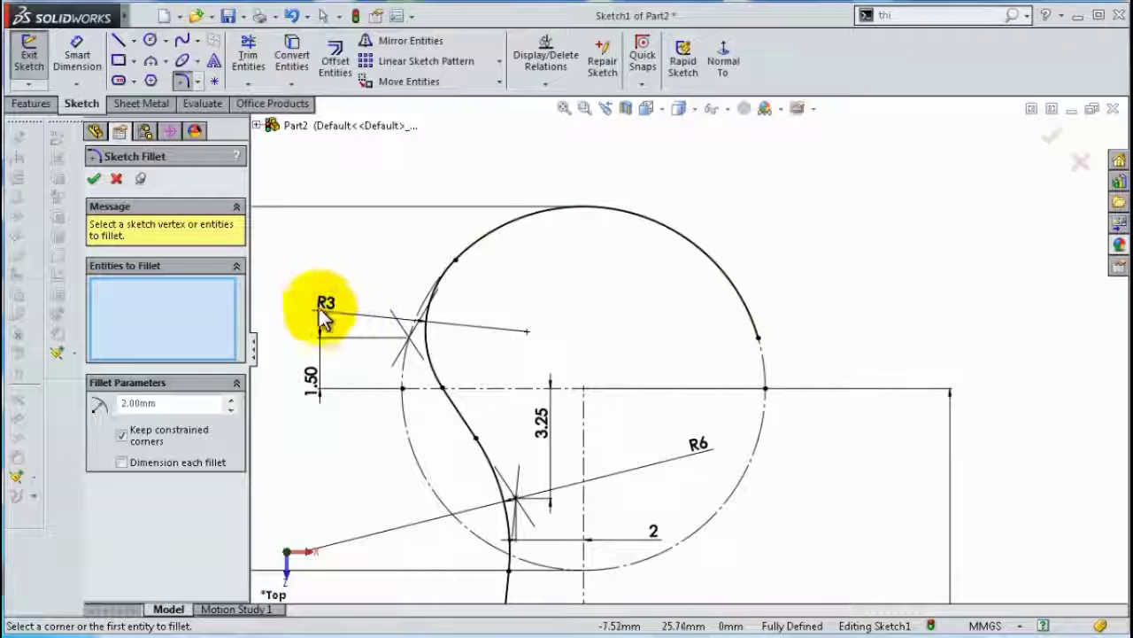
{"action": "left_click", "coordinate": [94, 178]}
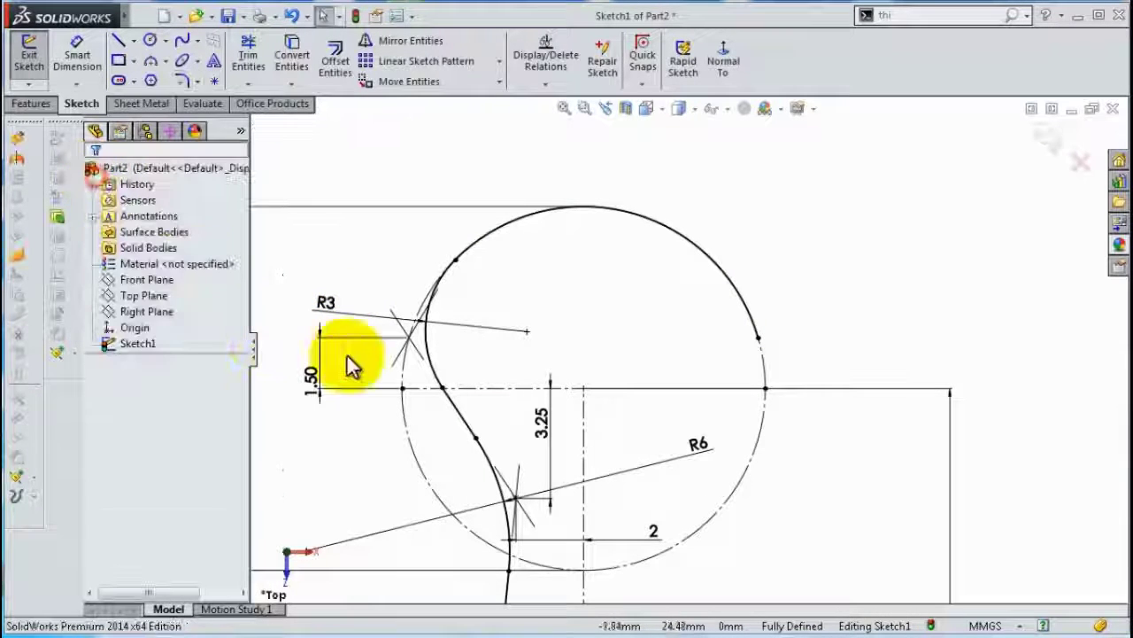
Change the R3 fillet dimension beside the round head to 2 mm
{"action": "double_click", "coordinate": [326, 304]}
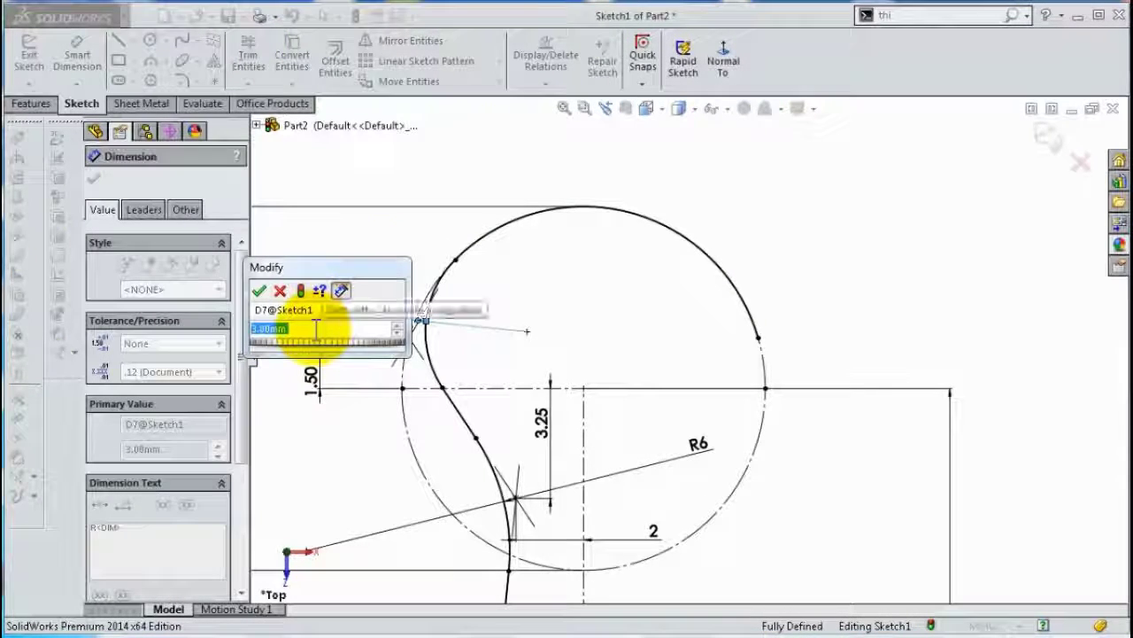
{"action": "type", "text": "2"}
{"action": "key", "text": "Return"}
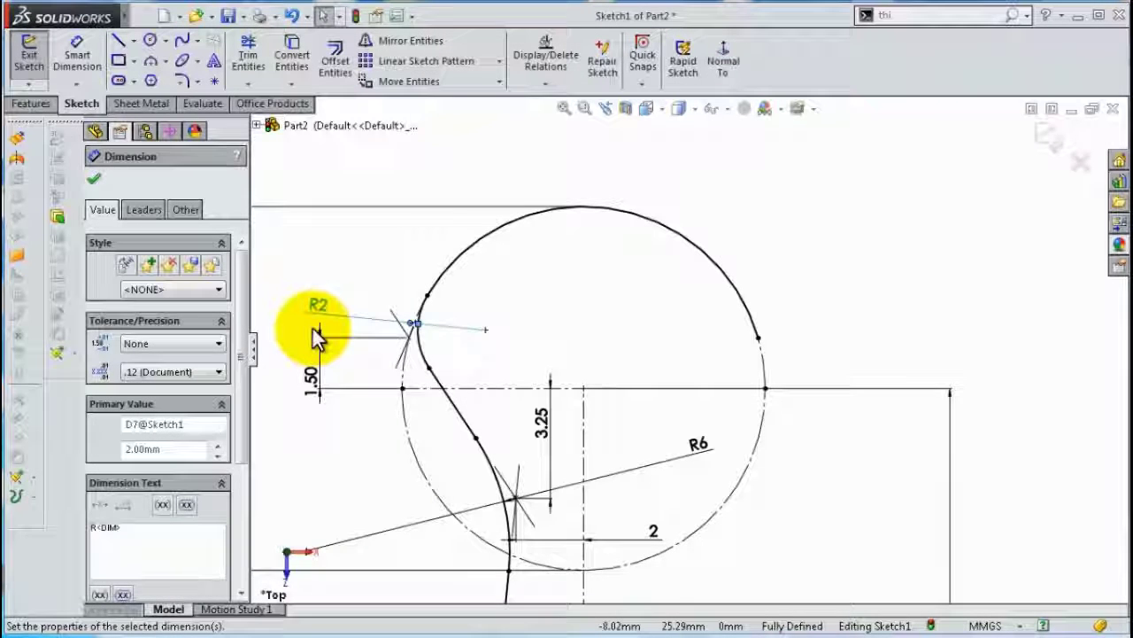
{"action": "left_click", "coordinate": [317, 255]}
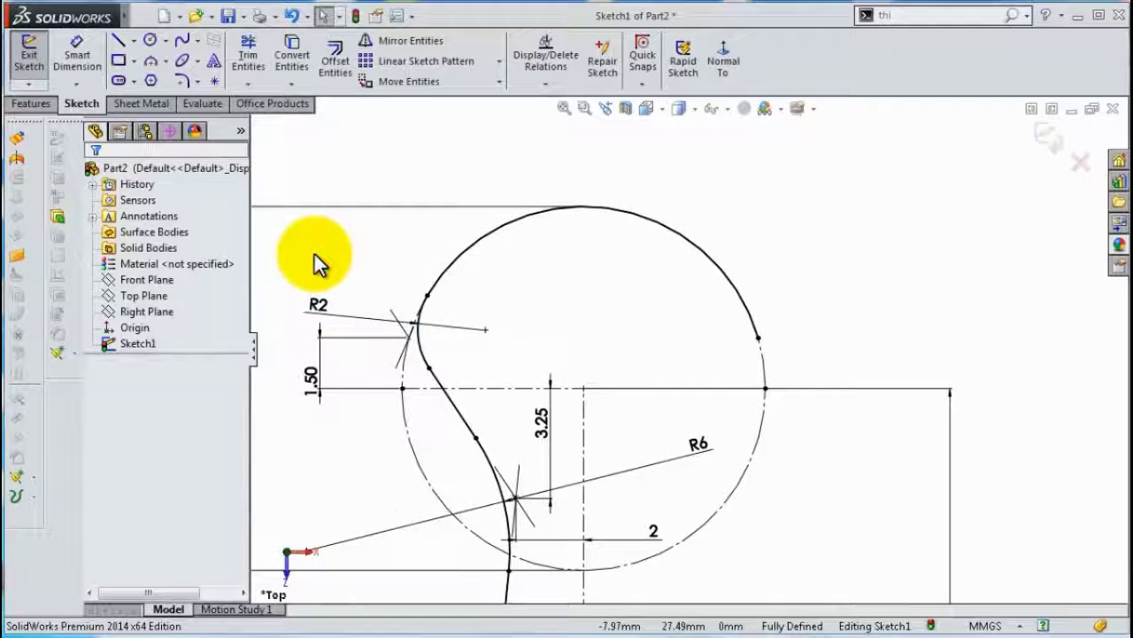
{"action": "scroll", "coordinate": [317, 259], "scroll_direction": "up", "scroll_amount": 3}
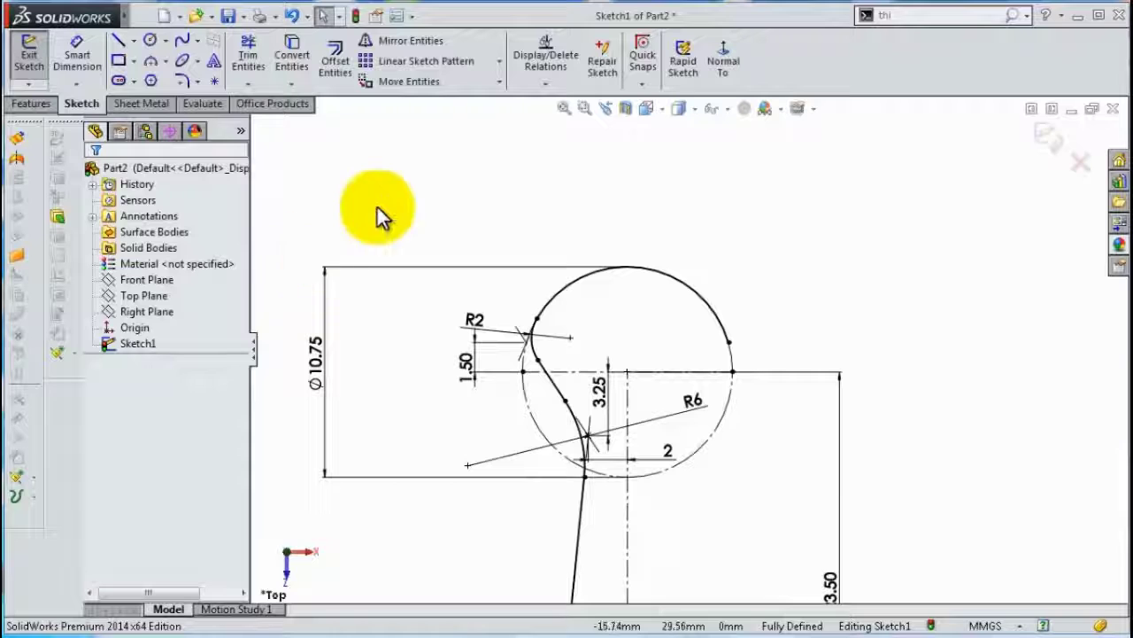
Mirror the R2 arc, slanted lines, corner arcs and short bottom line about the vertical centerline
{"action": "left_click", "coordinate": [410, 41]}
{"action": "scroll", "coordinate": [531, 310], "scroll_direction": "down", "scroll_amount": 3}
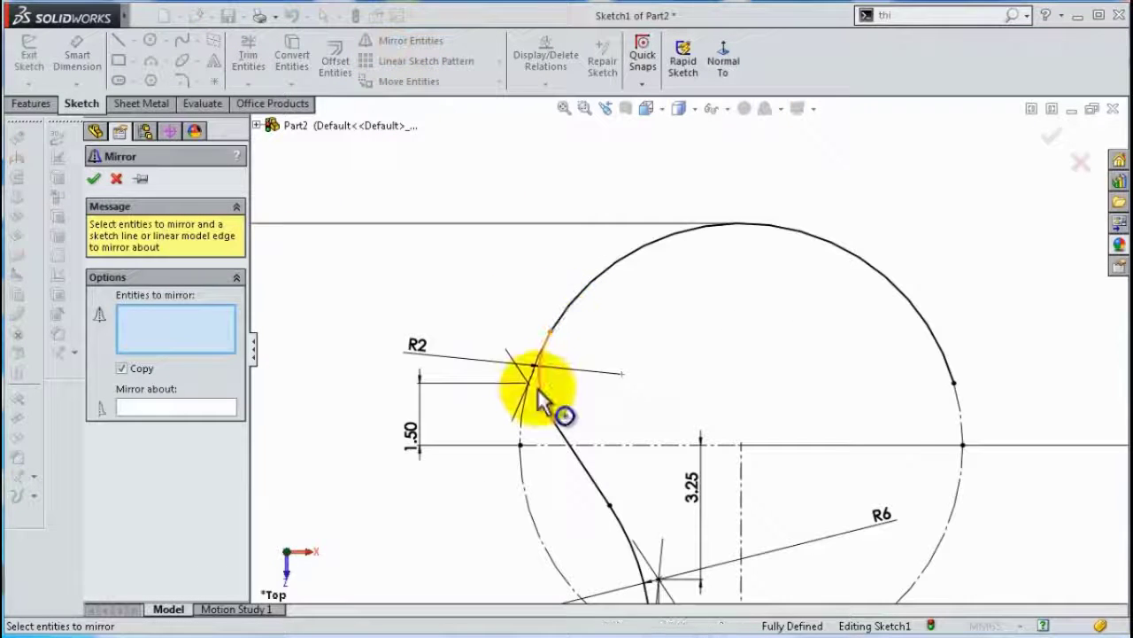
{"action": "left_click", "coordinate": [538, 390]}
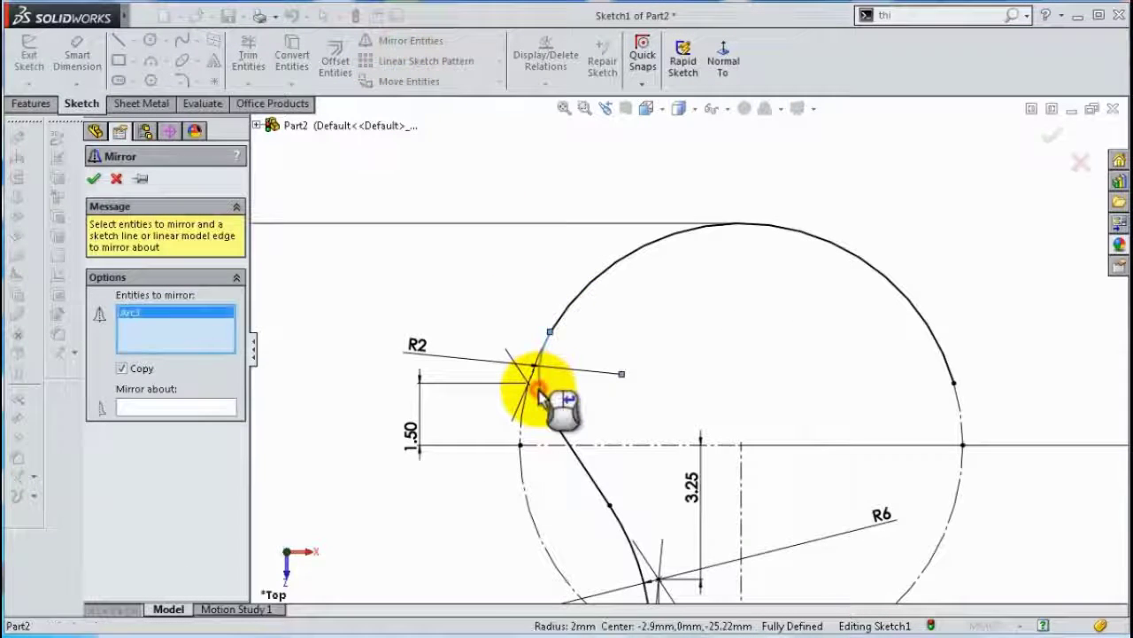
{"action": "left_click", "coordinate": [586, 469]}
{"action": "left_click", "coordinate": [624, 542]}
{"action": "scroll", "coordinate": [659, 542], "scroll_direction": "up", "scroll_amount": 2}
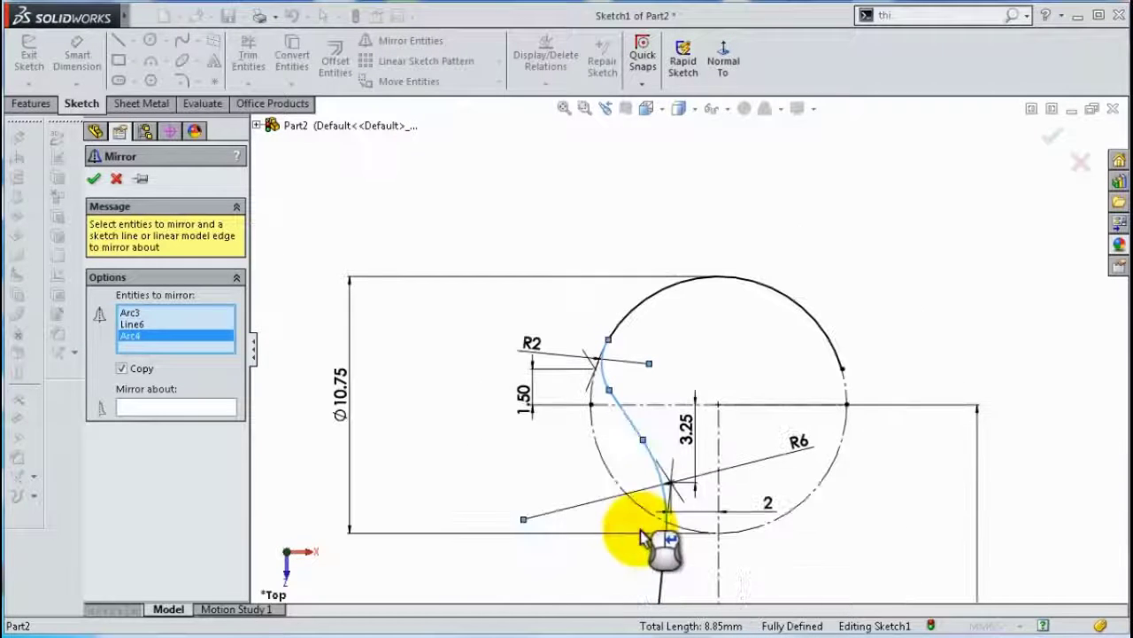
{"action": "scroll", "coordinate": [674, 538], "scroll_direction": "up", "scroll_amount": 2}
{"action": "scroll", "coordinate": [677, 505], "scroll_direction": "up", "scroll_amount": 1}
{"action": "left_click", "coordinate": [670, 465]}
{"action": "scroll", "coordinate": [676, 496], "scroll_direction": "up", "scroll_amount": 1}
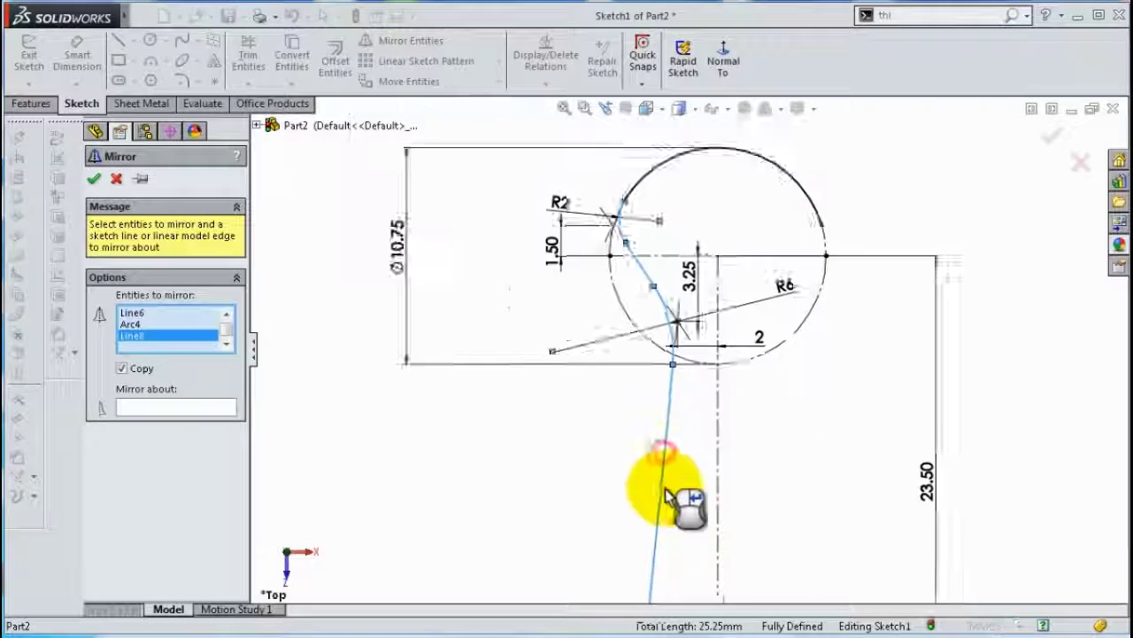
{"action": "scroll", "coordinate": [666, 531], "scroll_direction": "up", "scroll_amount": 2}
{"action": "scroll", "coordinate": [673, 496], "scroll_direction": "down", "scroll_amount": 3}
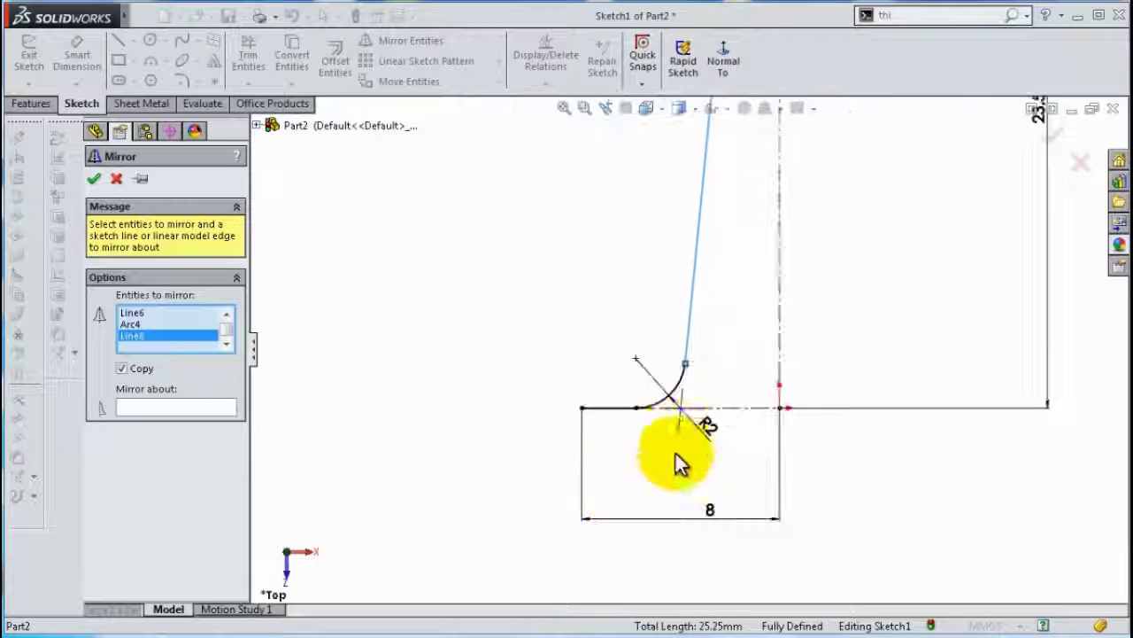
{"action": "left_click", "coordinate": [680, 389]}
{"action": "left_click", "coordinate": [618, 409]}
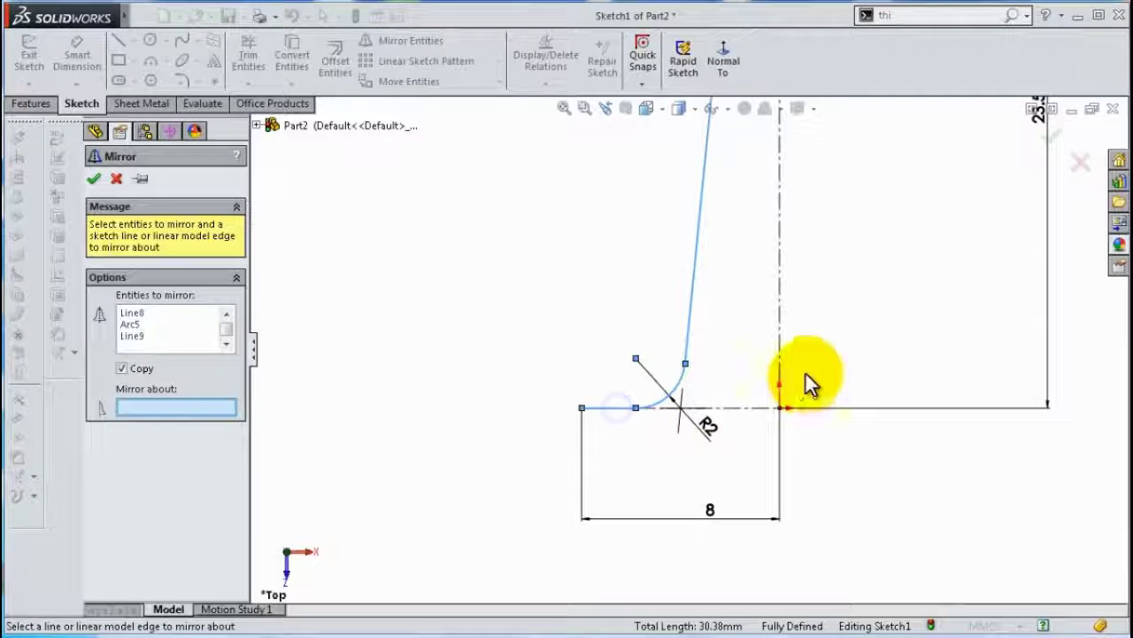
{"action": "left_click", "coordinate": [780, 379]}
{"action": "key", "text": "Return"}
View the sketch at an angle, exit Sketch1 and clear the selection
{"action": "key", "text": "f"}
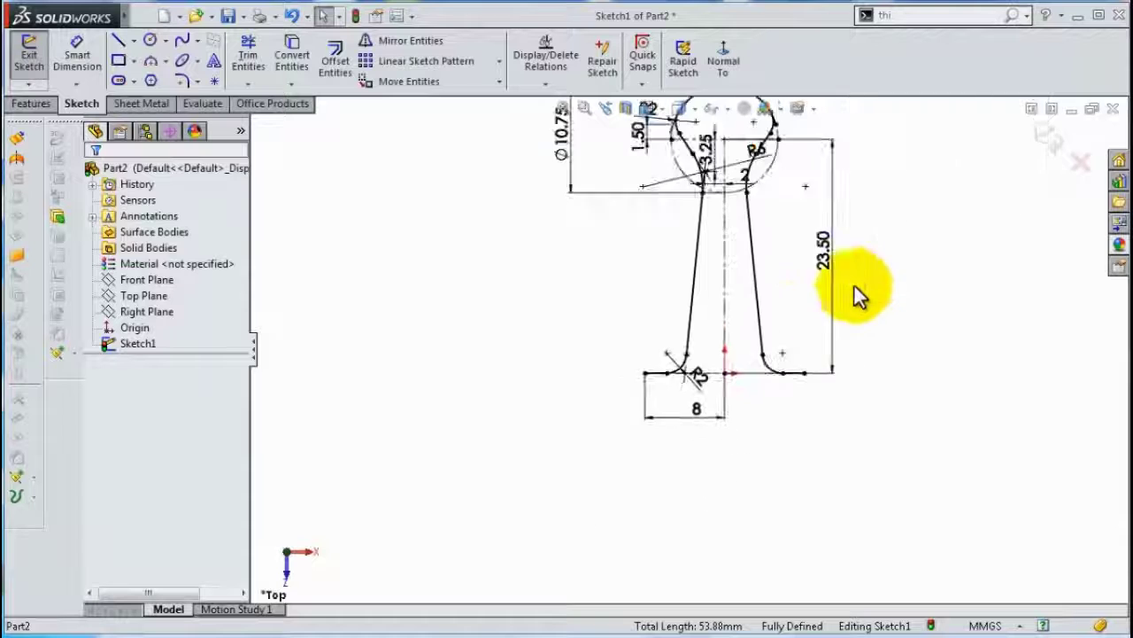
{"action": "scroll", "coordinate": [694, 267], "scroll_direction": "down", "scroll_amount": 5}
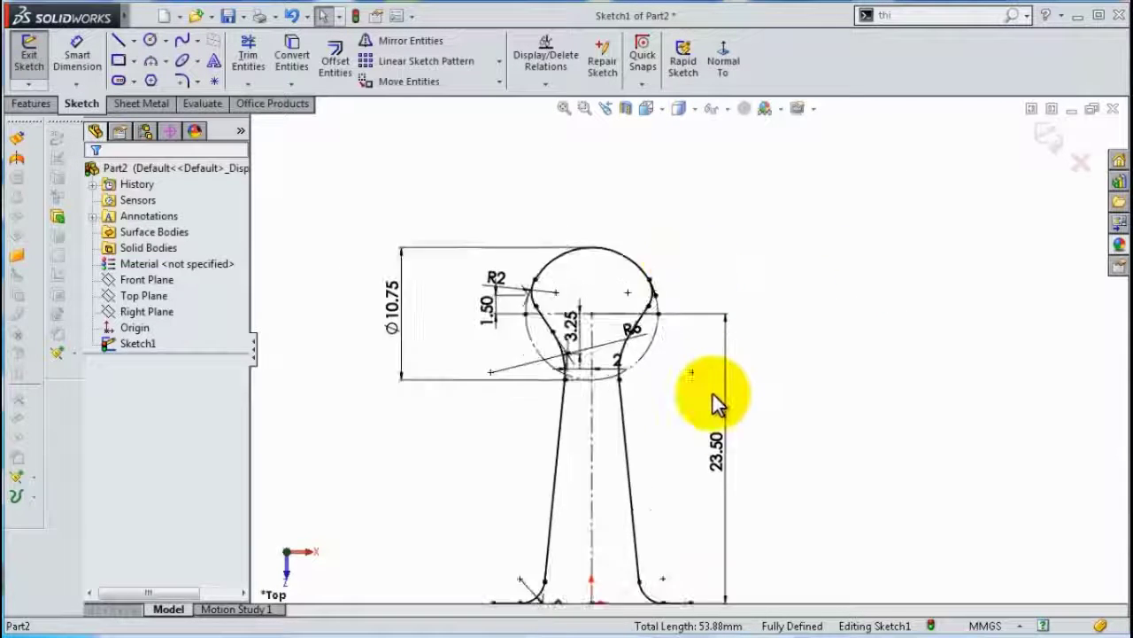
{"action": "scroll", "coordinate": [714, 396], "scroll_direction": "up", "scroll_amount": 3}
{"action": "mouse_move", "coordinate": [693, 372]}
{"action": "middle_mouse_down"}
{"action": "mouse_move", "coordinate": [695, 306]}
{"action": "mouse_move", "coordinate": [652, 299]}
{"action": "middle_mouse_up"}
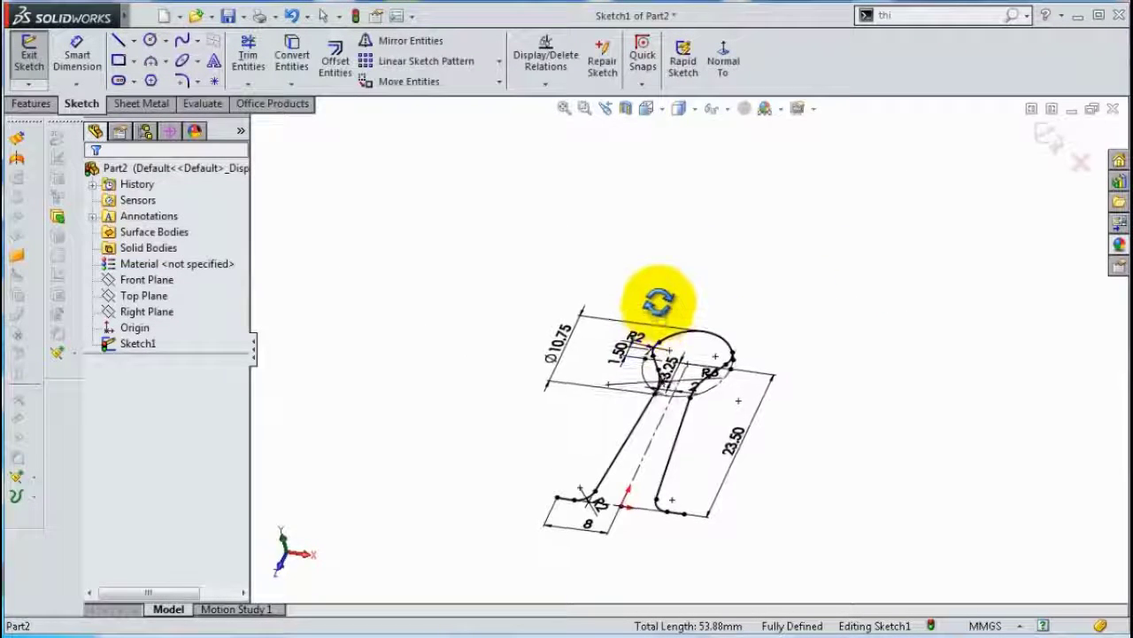
{"action": "left_click", "coordinate": [1044, 146]}
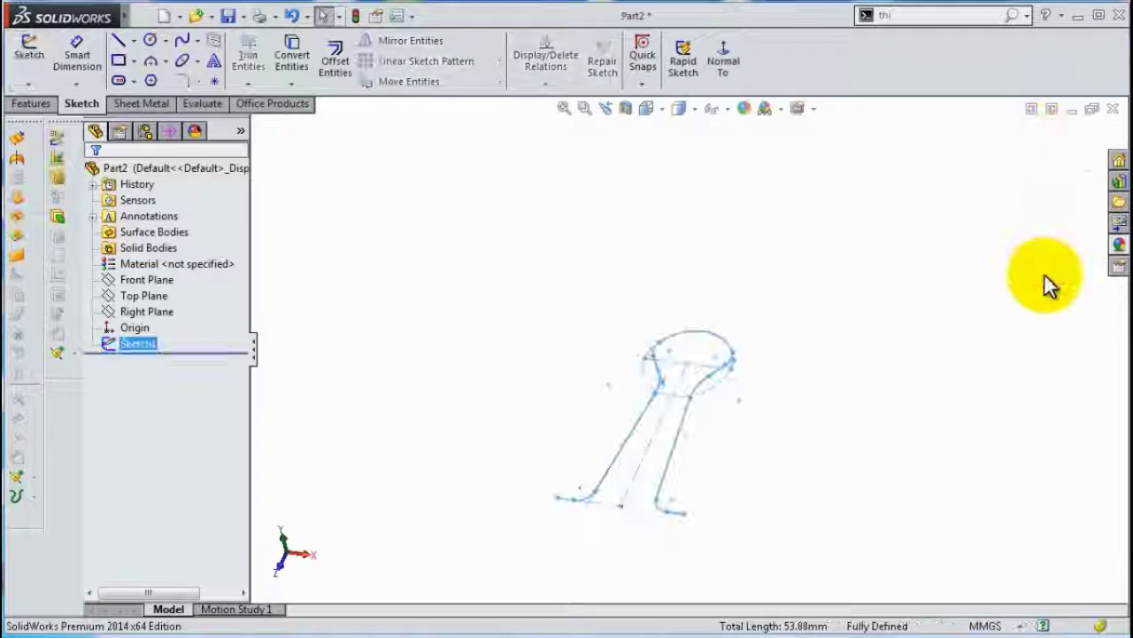
{"action": "left_click", "coordinate": [868, 526]}
Create Plane1 perpendicular to the short bottom line at its endpoint and sketch on it
{"action": "middle_click_drag", "start_coordinate": [753, 450], "coordinate": [765, 420]}
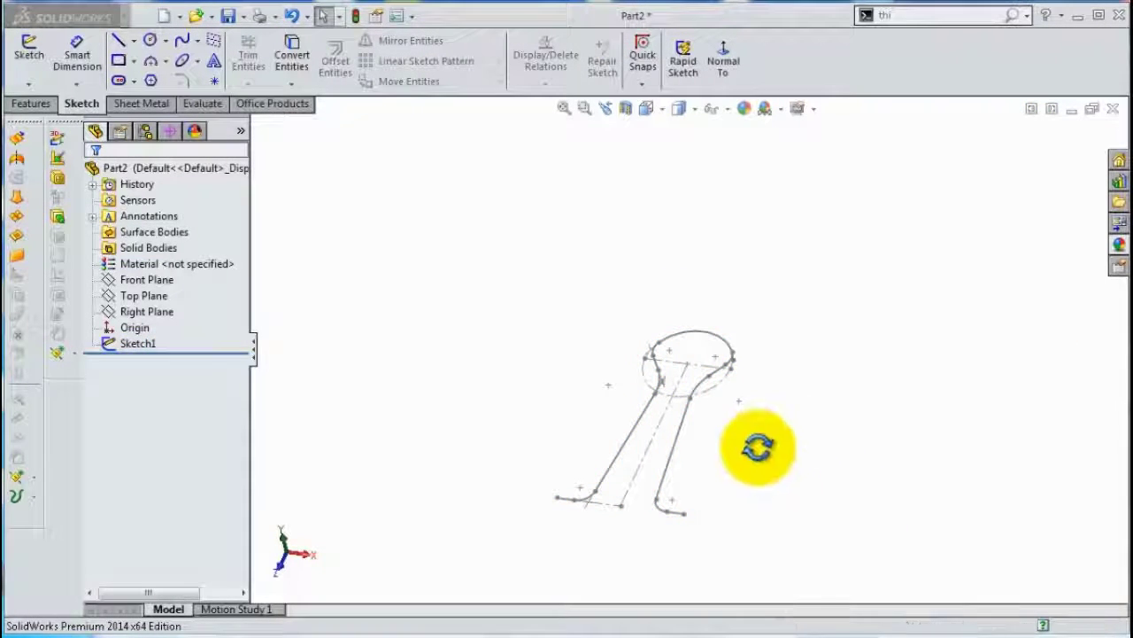
{"action": "scroll", "coordinate": [699, 496], "scroll_direction": "down", "scroll_amount": 2}
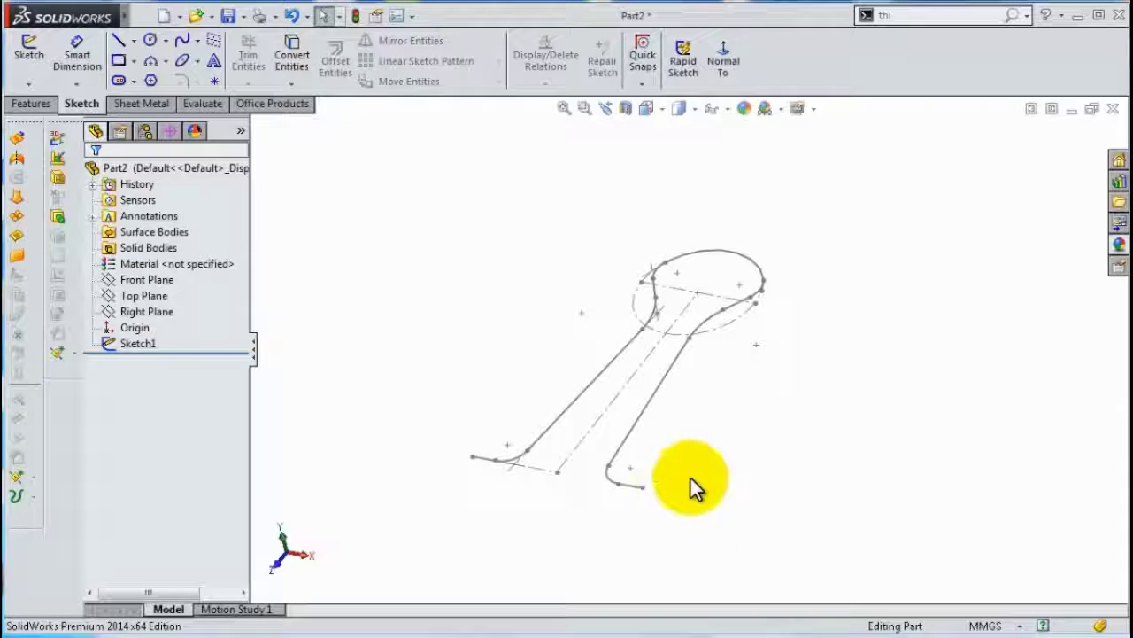
{"action": "left_click", "coordinate": [36, 104]}
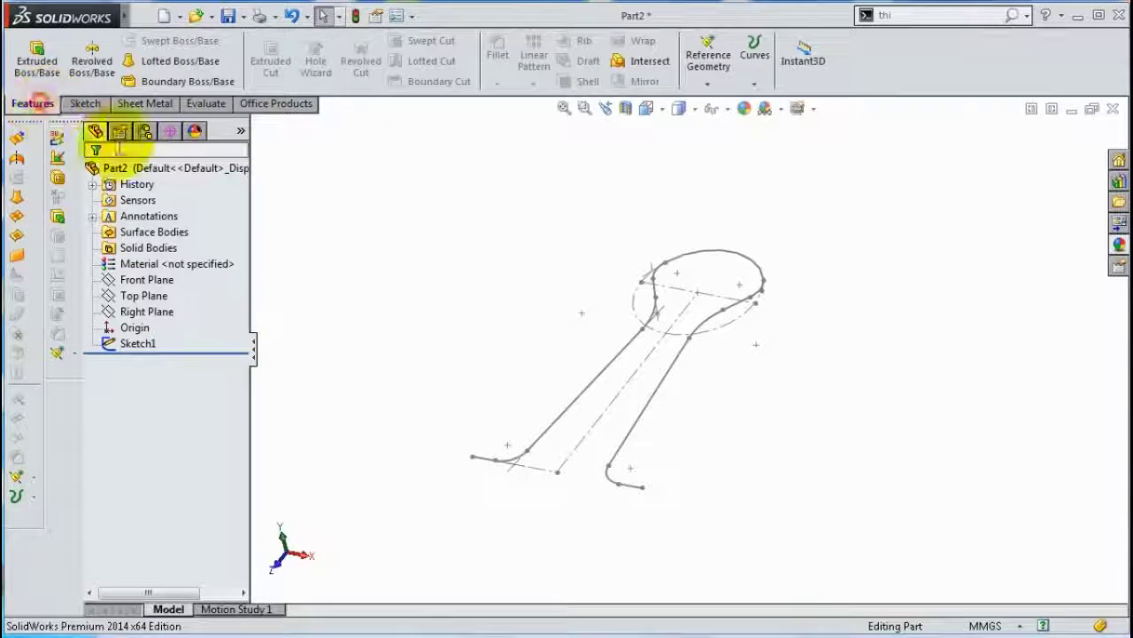
{"action": "left_click", "coordinate": [710, 73]}
{"action": "left_click", "coordinate": [726, 101]}
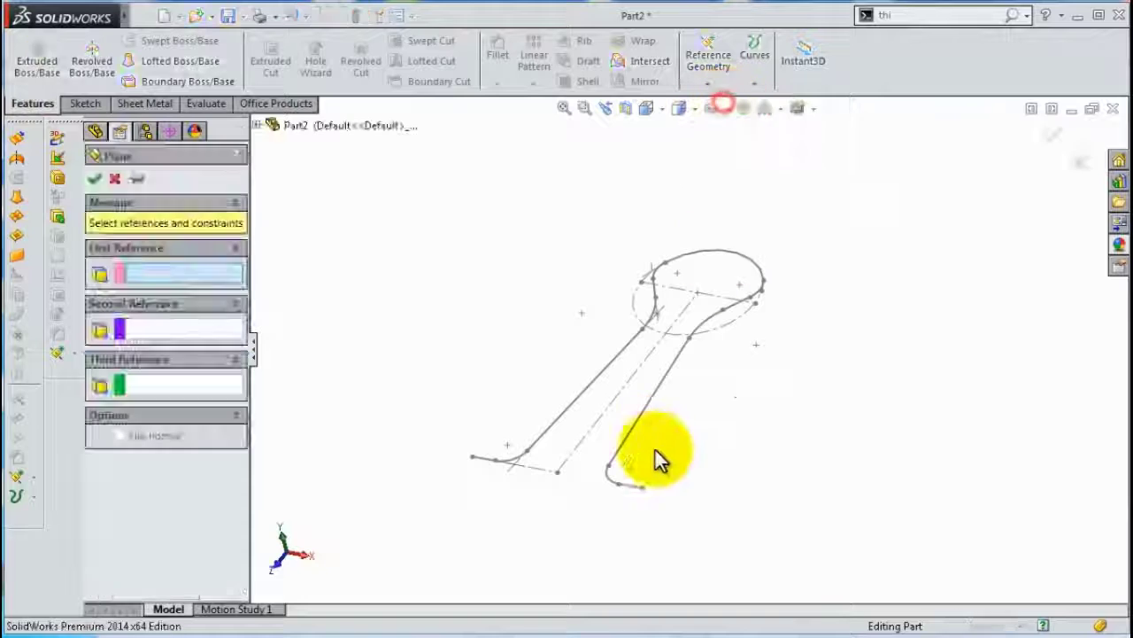
{"action": "scroll", "coordinate": [653, 456], "scroll_direction": "down", "scroll_amount": 3}
{"action": "scroll", "coordinate": [633, 381], "scroll_direction": "down", "scroll_amount": 2}
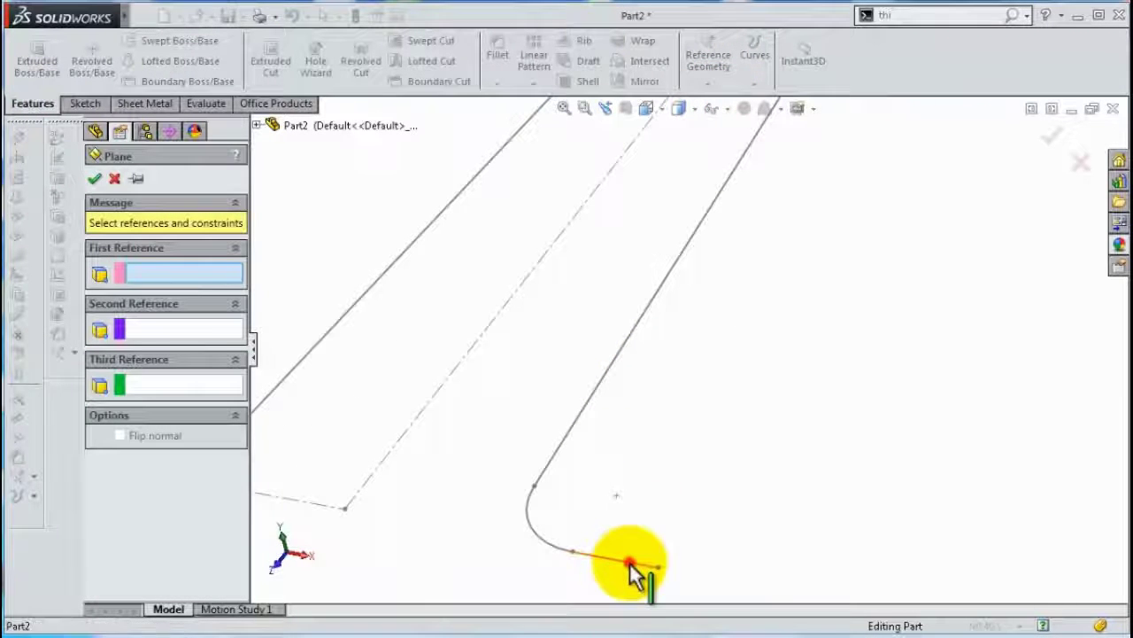
{"action": "left_click", "coordinate": [630, 566]}
{"action": "left_click", "coordinate": [658, 569]}
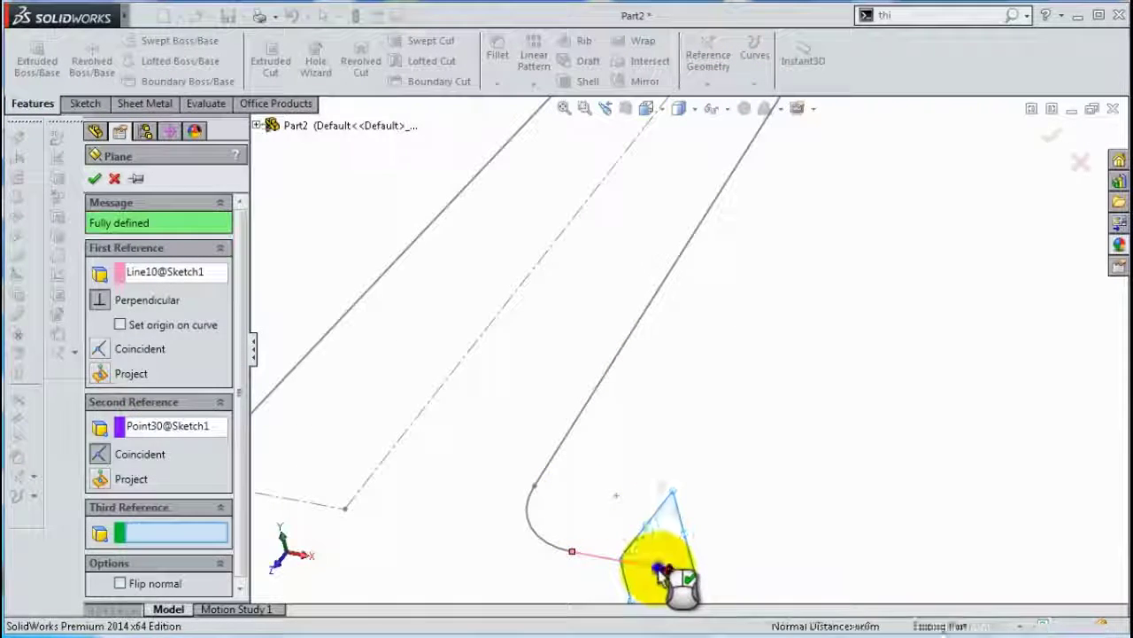
{"action": "right_click", "coordinate": [670, 577]}
{"action": "left_click", "coordinate": [677, 535]}
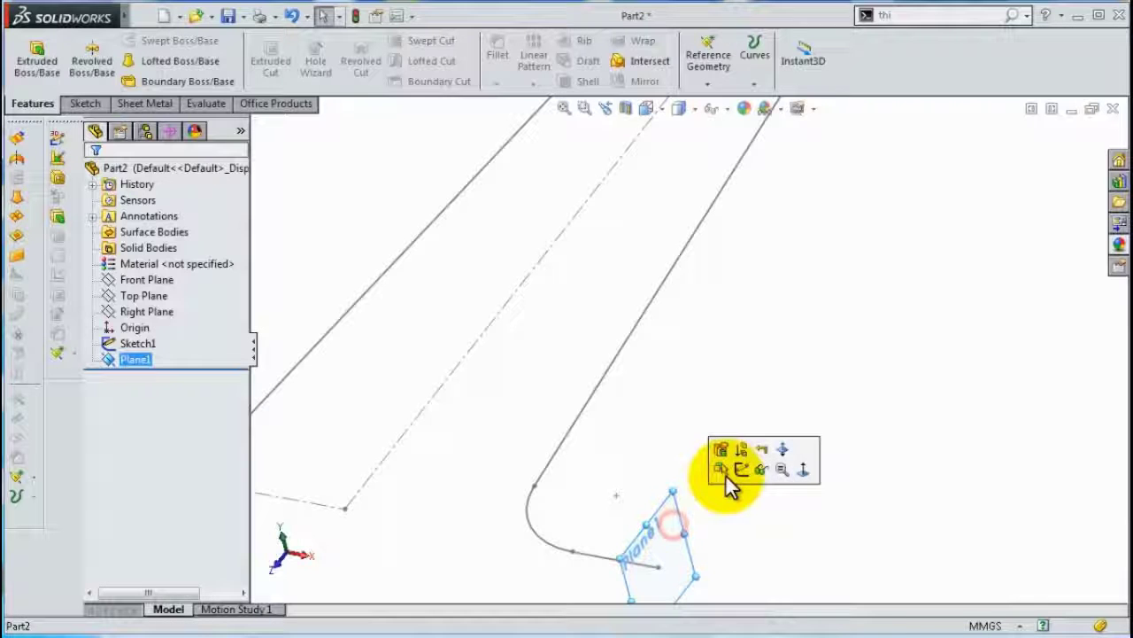
{"action": "left_click", "coordinate": [726, 474]}
Draw a circle at the line's end and dimension its diameter to 1.38 mm
{"action": "left_click", "coordinate": [150, 39]}
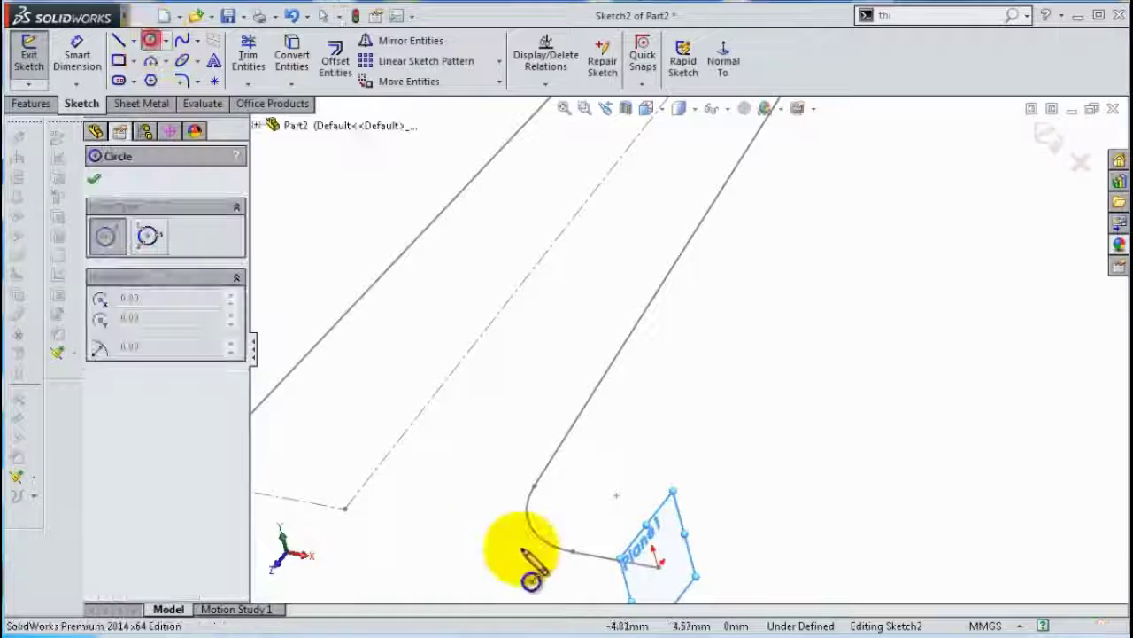
{"action": "left_click_drag", "start_coordinate": [658, 566], "coordinate": [672, 550]}
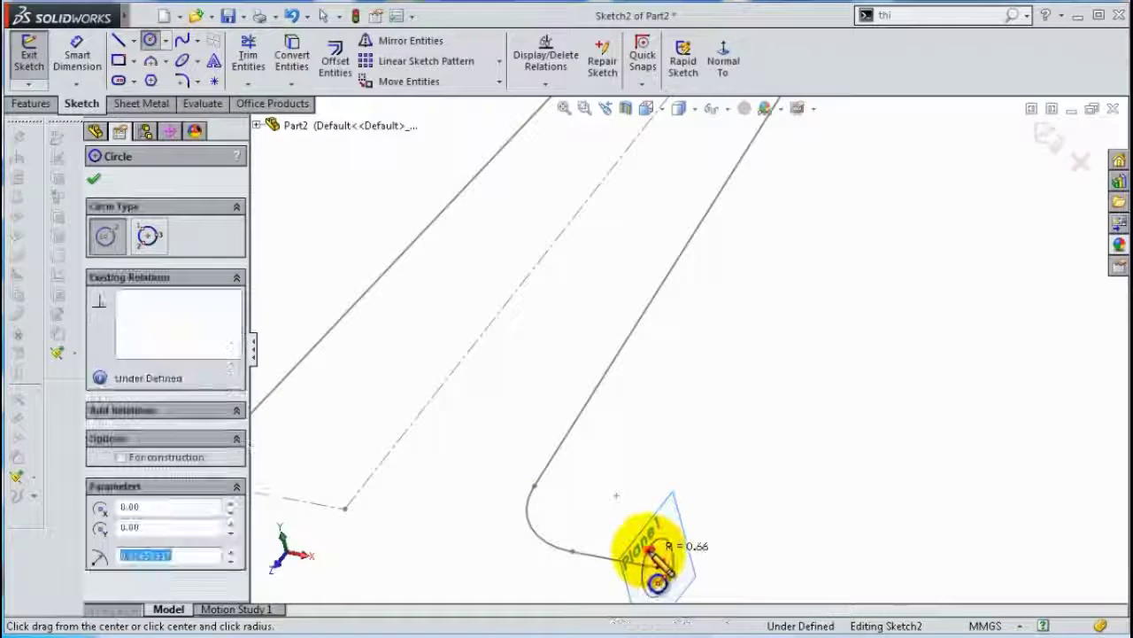
{"action": "left_click", "coordinate": [77, 55]}
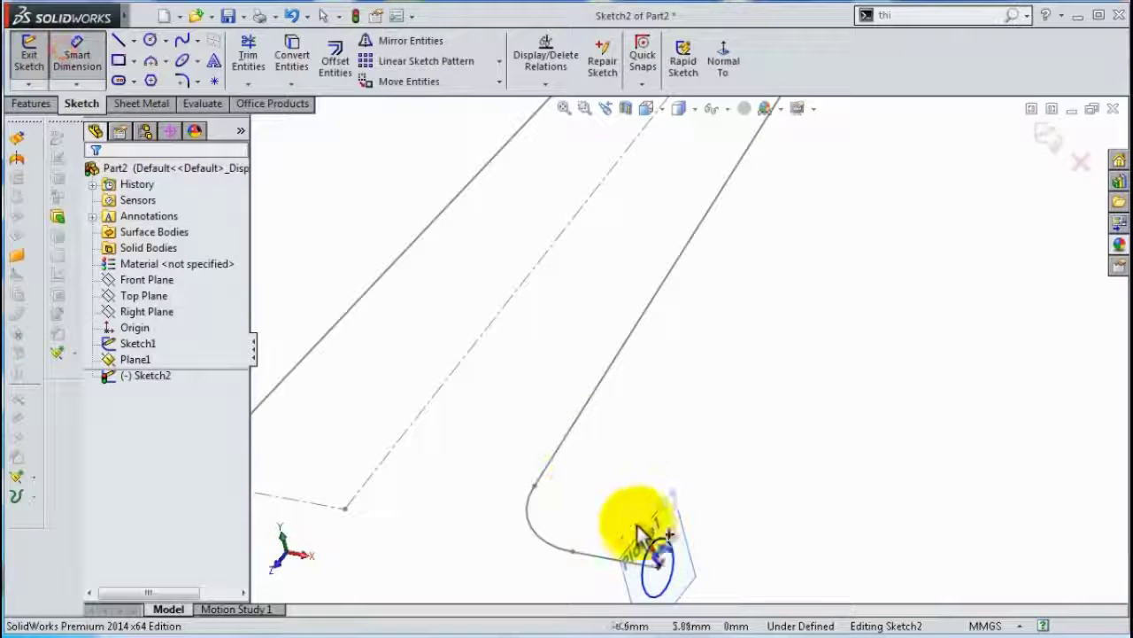
{"action": "left_click", "coordinate": [719, 517]}
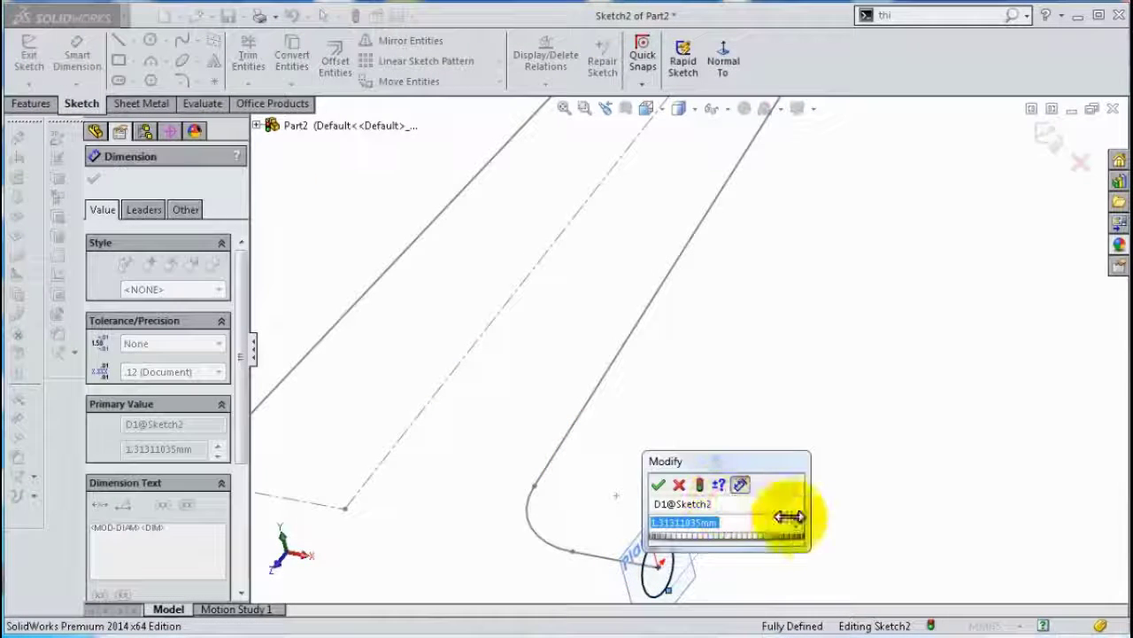
{"action": "type", "text": "1."}
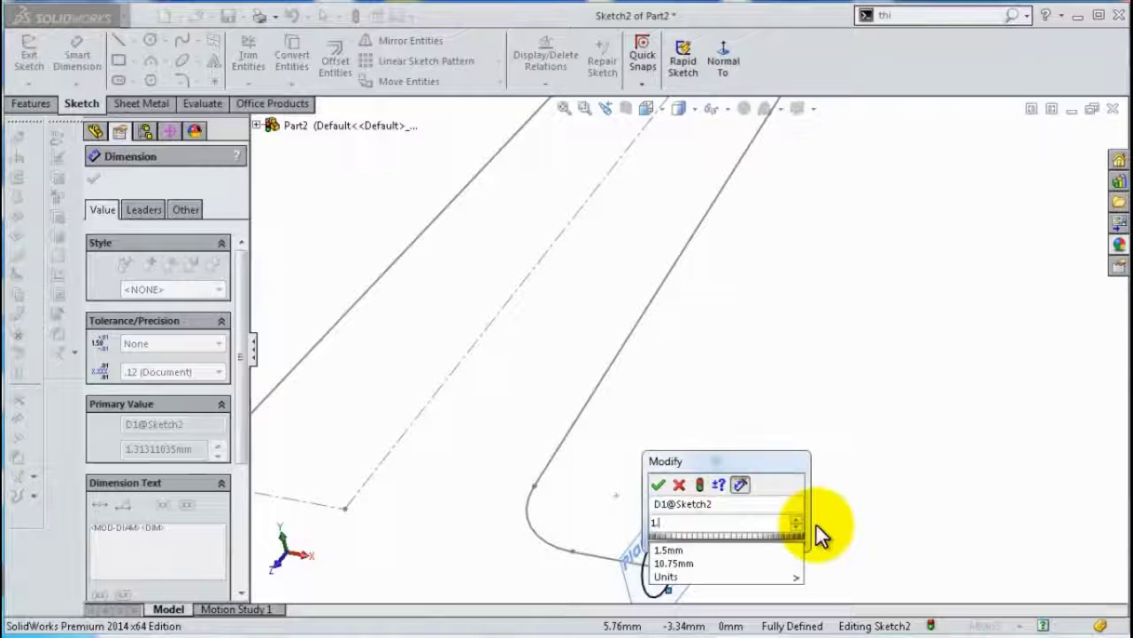
{"action": "type", "text": "3"}
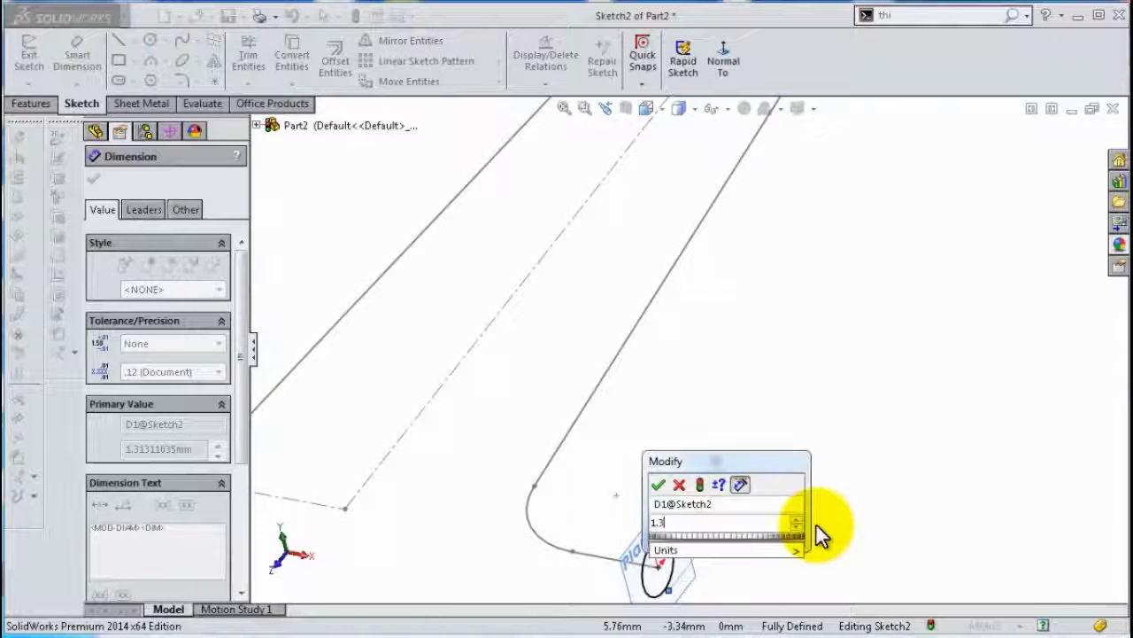
{"action": "type", "text": "8"}
{"action": "key", "text": "Return"}
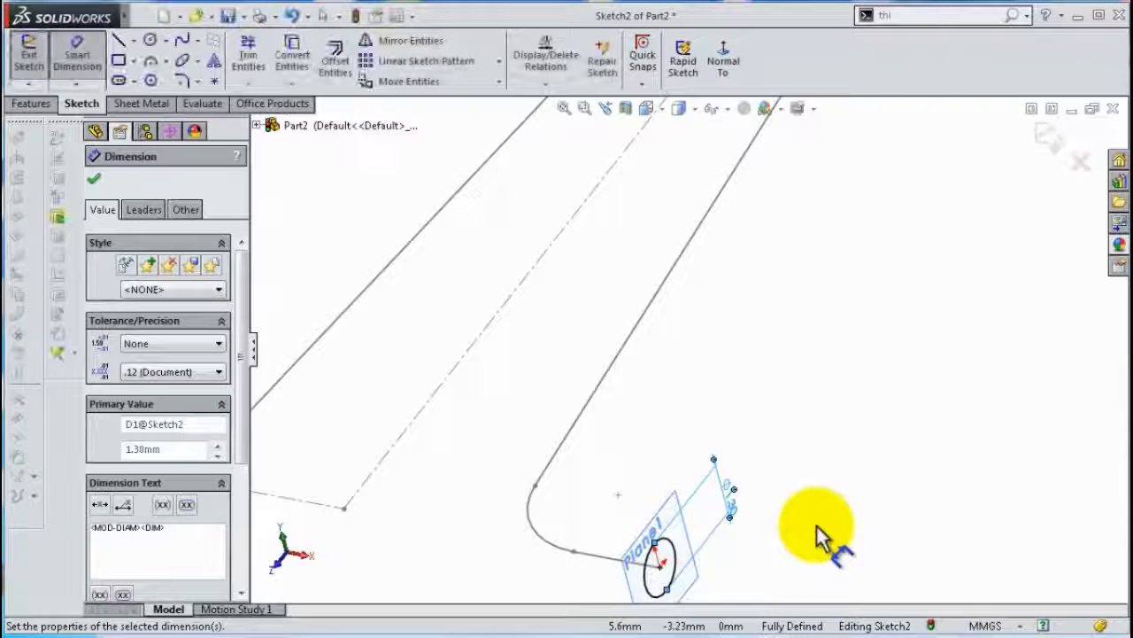
{"action": "left_click", "coordinate": [93, 178]}
{"action": "left_click", "coordinate": [31, 104]}
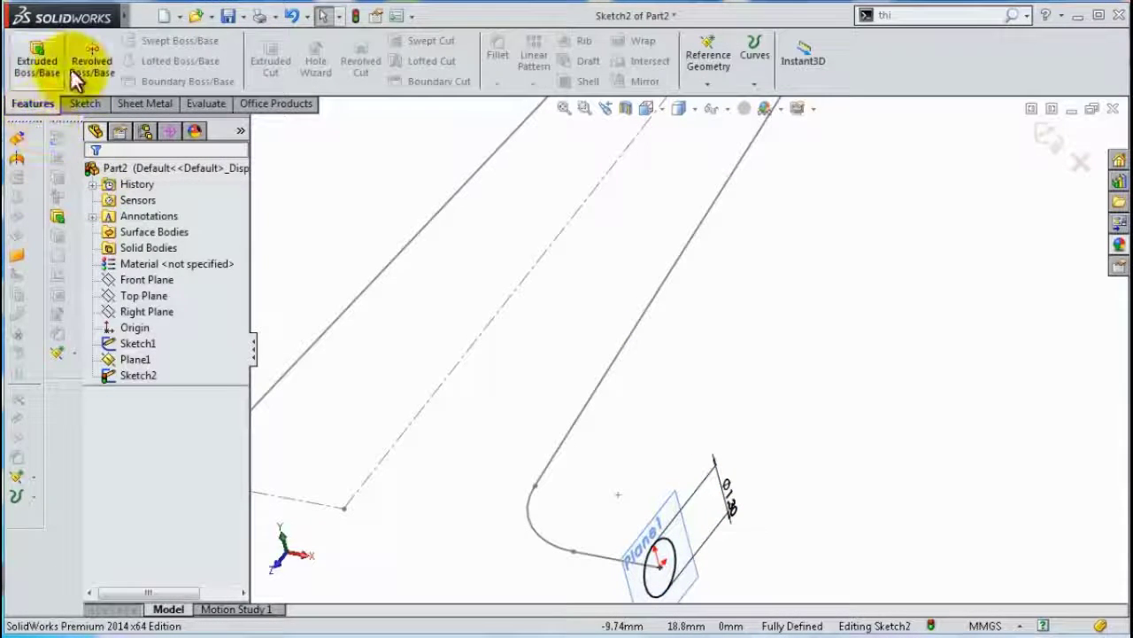
{"action": "left_click", "coordinate": [1047, 134]}
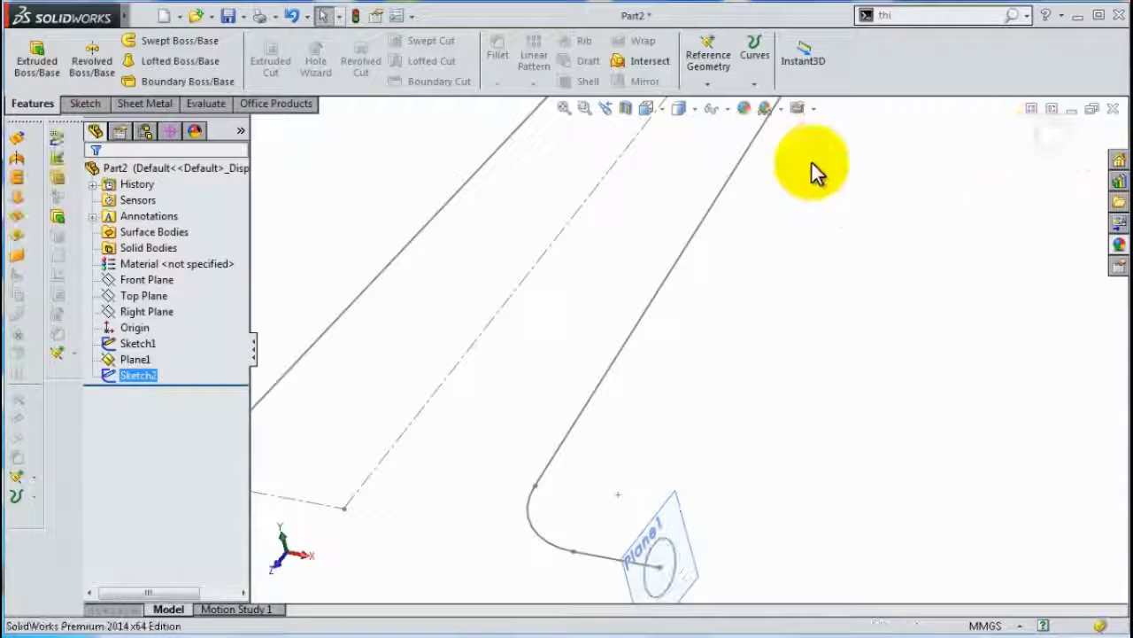
{"action": "left_click", "coordinate": [201, 41]}
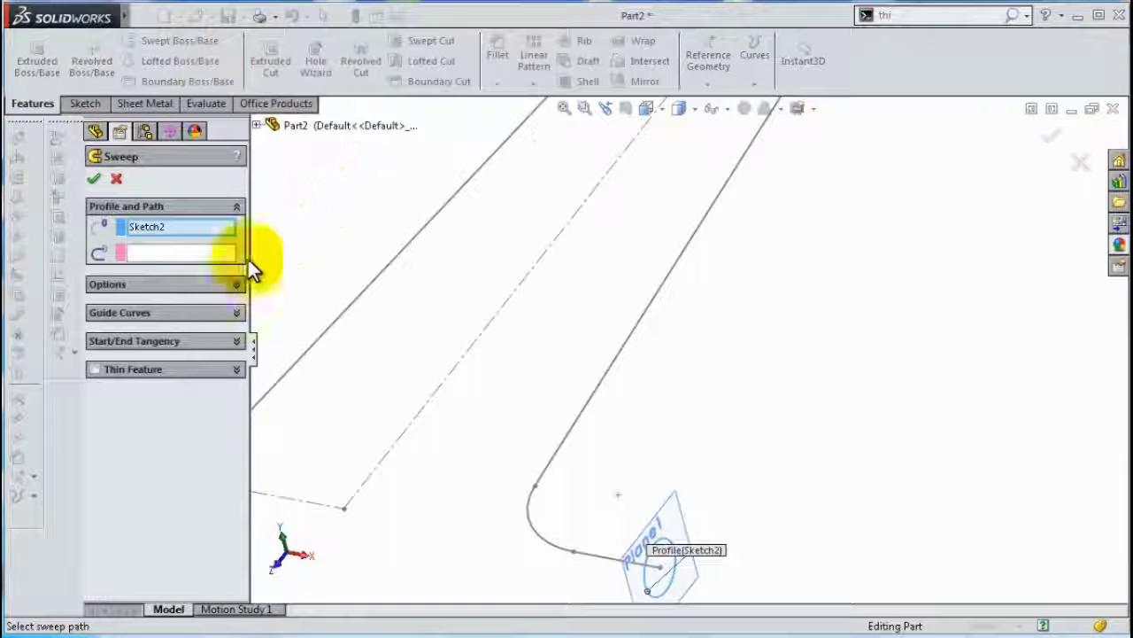
{"action": "left_click", "coordinate": [197, 252]}
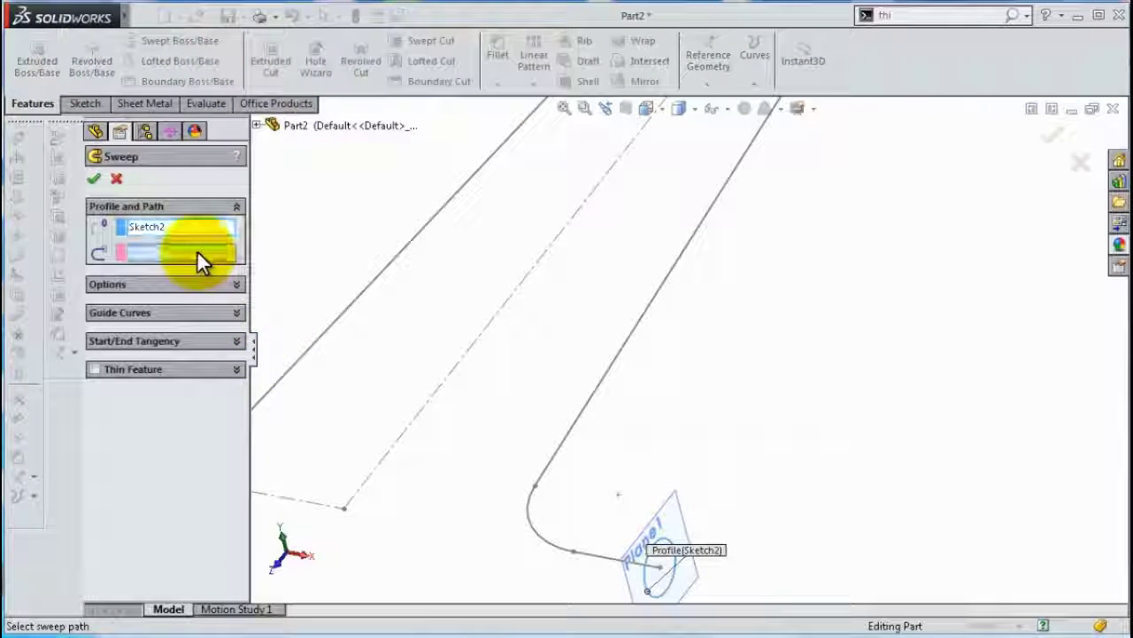
{"action": "left_click", "coordinate": [609, 375]}
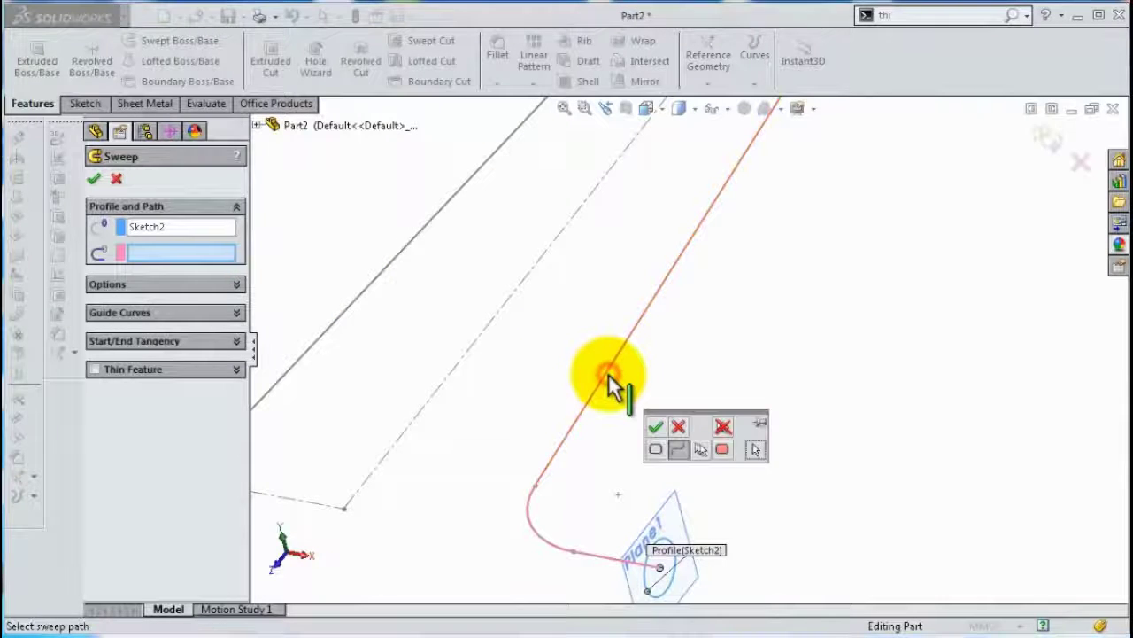
{"action": "left_click", "coordinate": [679, 427]}
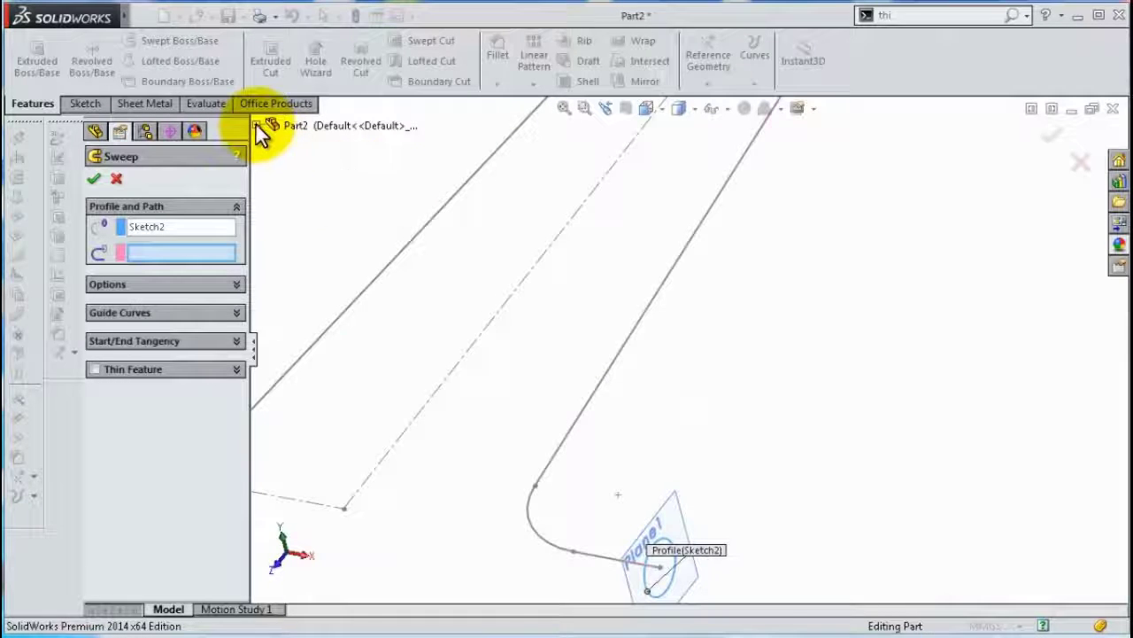
{"action": "key", "text": "Escape"}
{"action": "mouse_move", "coordinate": [678, 210]}
{"action": "middle_mouse_down"}
{"action": "mouse_move", "coordinate": [874, 202]}
{"action": "mouse_move", "coordinate": [801, 206]}
{"action": "mouse_move", "coordinate": [734, 228]}
{"action": "middle_mouse_up"}
{"action": "left_click", "coordinate": [736, 216]}
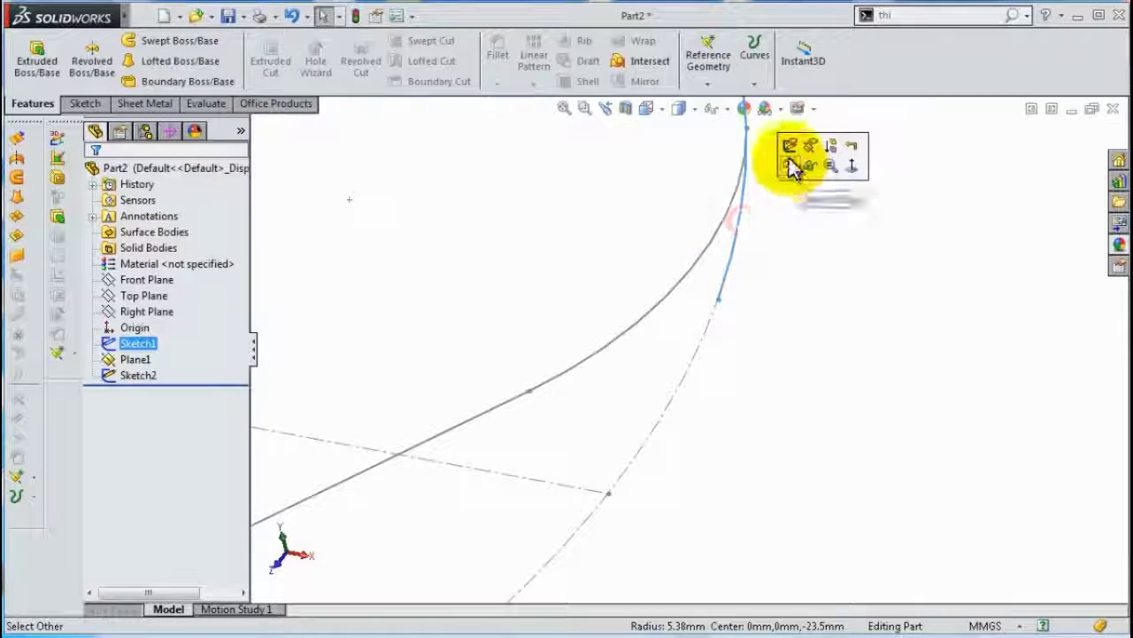
Edit Sketch1 and power-trim the extra overlapping curve segment at the loop
{"action": "left_click", "coordinate": [791, 166]}
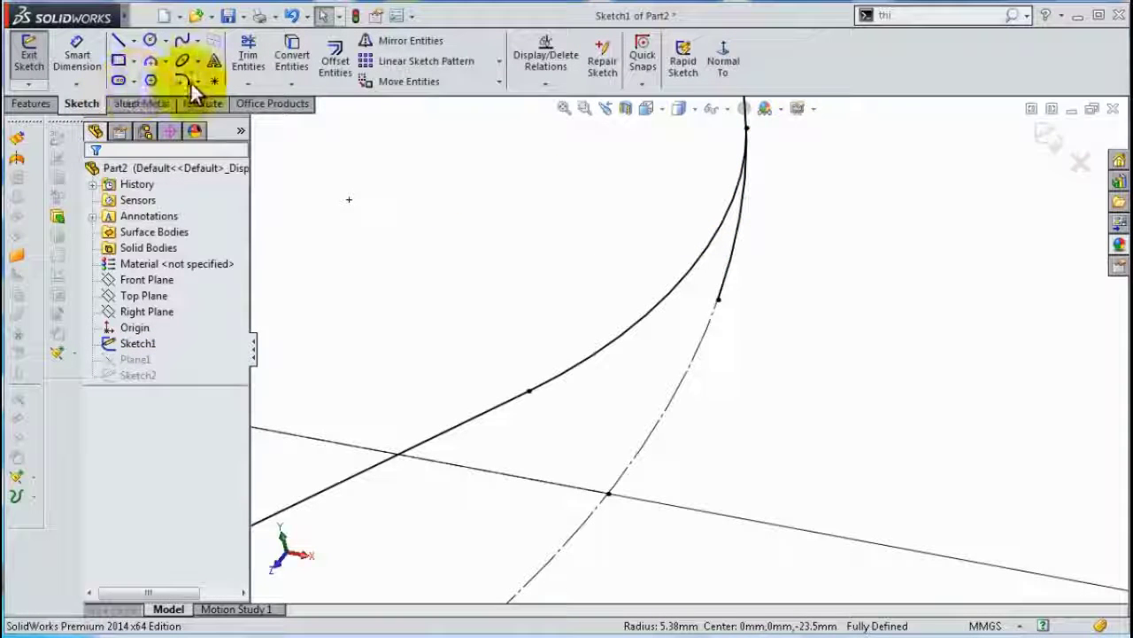
{"action": "left_click", "coordinate": [249, 55]}
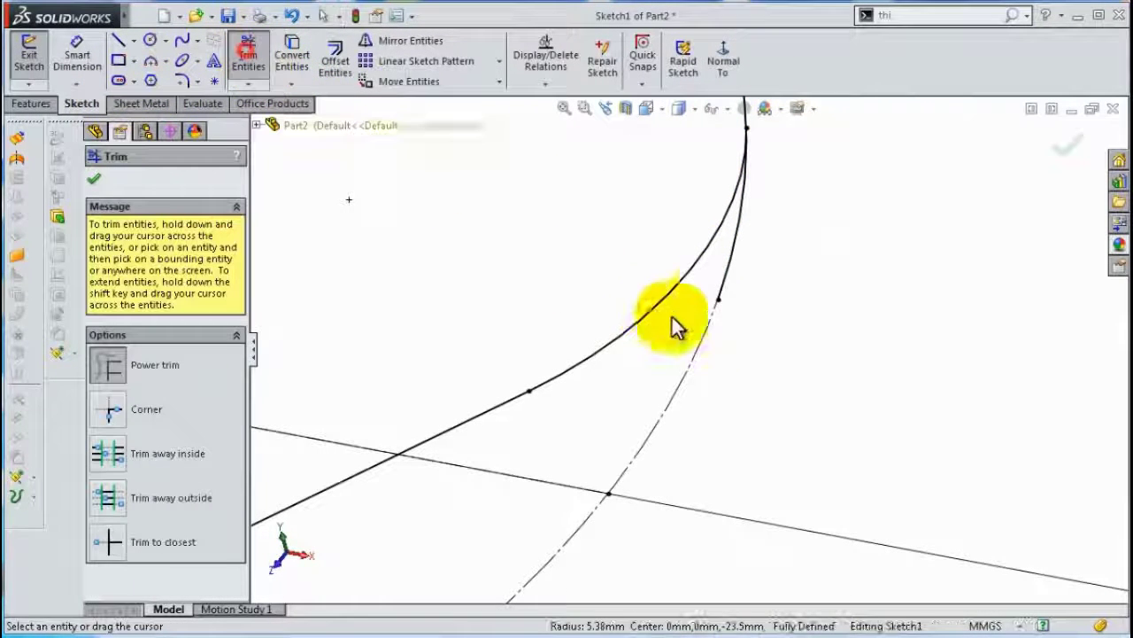
{"action": "left_click_drag", "start_coordinate": [696, 298], "coordinate": [807, 230]}
{"action": "scroll", "coordinate": [784, 252], "scroll_direction": "down", "scroll_amount": 1}
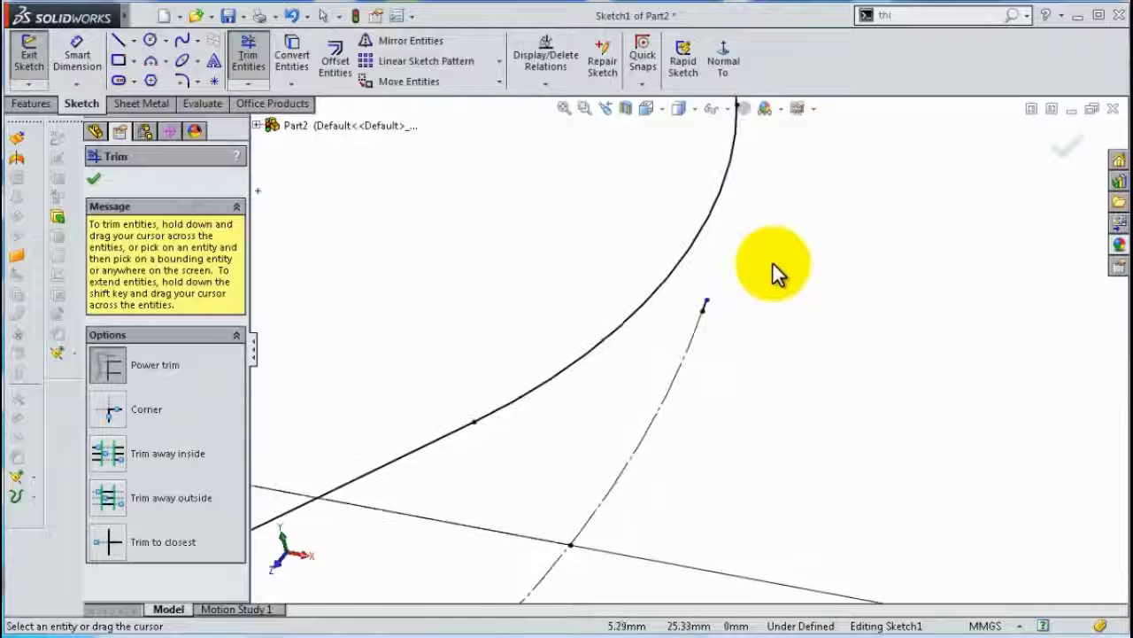
{"action": "scroll", "coordinate": [737, 285], "scroll_direction": "down", "scroll_amount": 2}
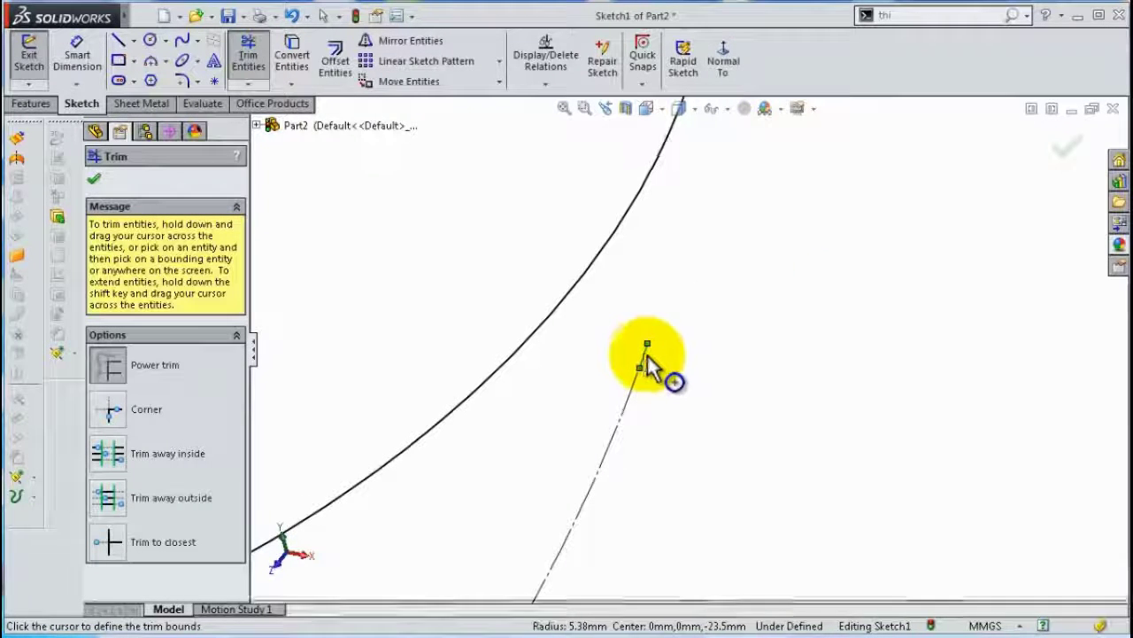
{"action": "scroll", "coordinate": [677, 352], "scroll_direction": "up", "scroll_amount": 1}
{"action": "scroll", "coordinate": [712, 330], "scroll_direction": "up", "scroll_amount": 1}
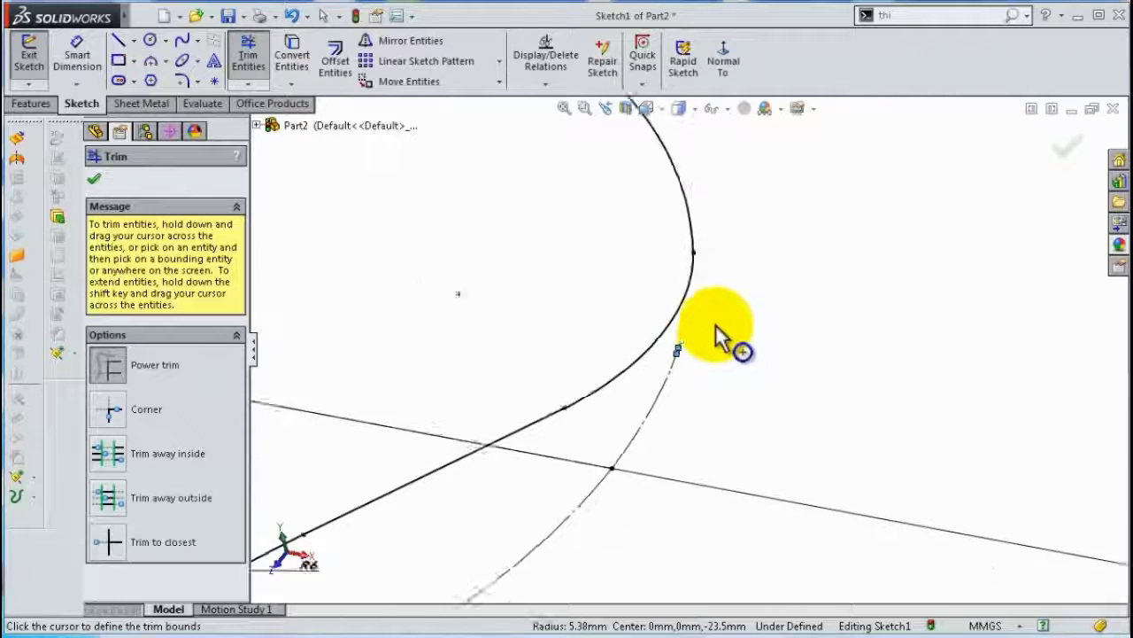
{"action": "left_click", "coordinate": [673, 347]}
{"action": "scroll", "coordinate": [728, 375], "scroll_direction": "down", "scroll_amount": 3}
Check the short leftover arc, then exit the path sketch
{"action": "left_click", "coordinate": [1067, 143]}
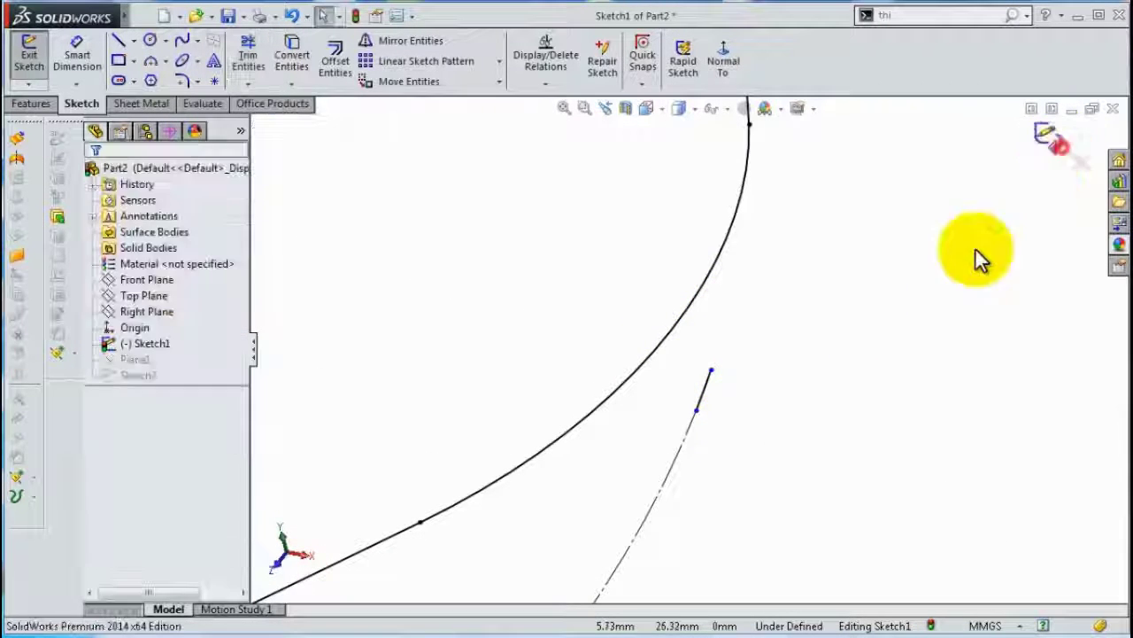
{"action": "left_click", "coordinate": [704, 389]}
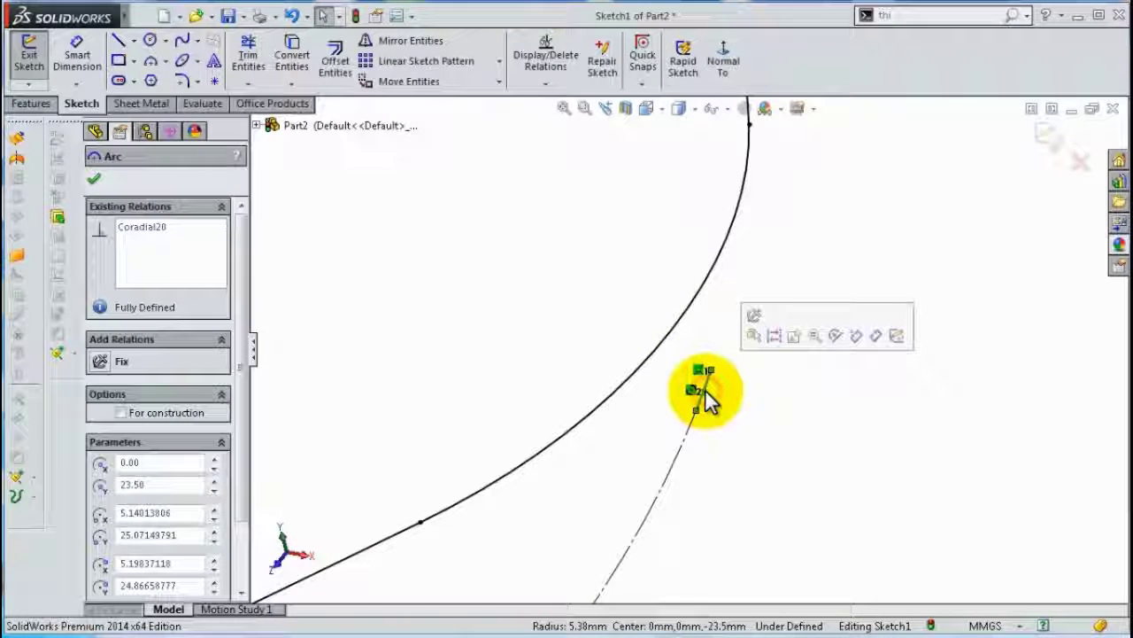
{"action": "key", "text": "Escape"}
{"action": "scroll", "coordinate": [721, 410], "scroll_direction": "up", "scroll_amount": 2}
{"action": "scroll", "coordinate": [646, 400], "scroll_direction": "up", "scroll_amount": 2}
{"action": "scroll", "coordinate": [647, 400], "scroll_direction": "up", "scroll_amount": 2}
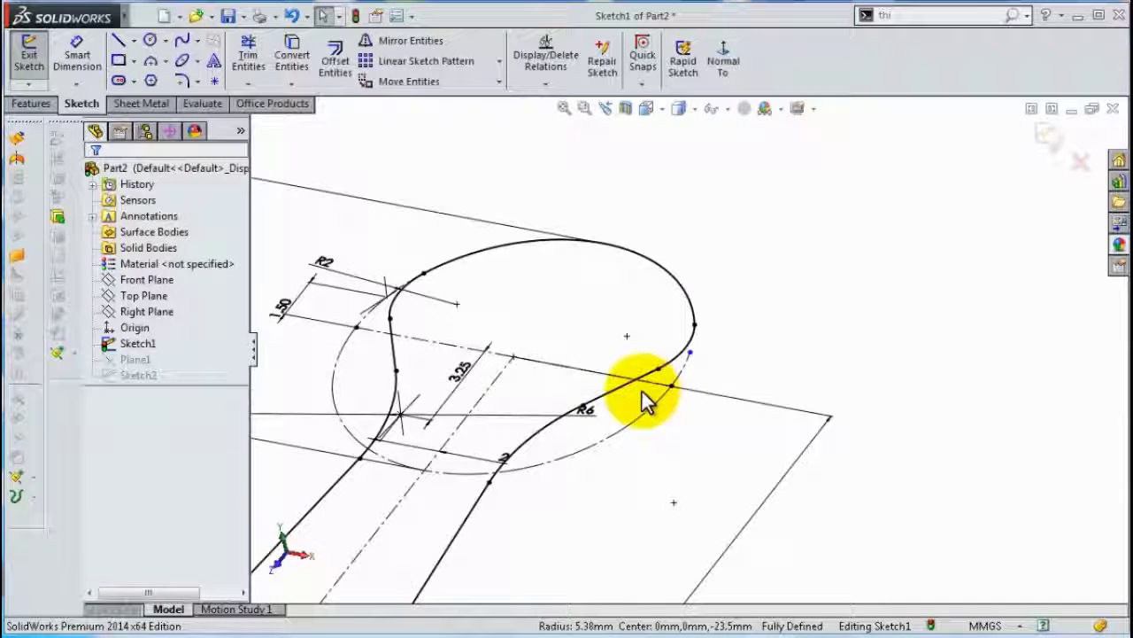
{"action": "scroll", "coordinate": [590, 346], "scroll_direction": "up", "scroll_amount": 1}
{"action": "scroll", "coordinate": [590, 346], "scroll_direction": "down", "scroll_amount": 3}
{"action": "scroll", "coordinate": [581, 329], "scroll_direction": "up", "scroll_amount": 3}
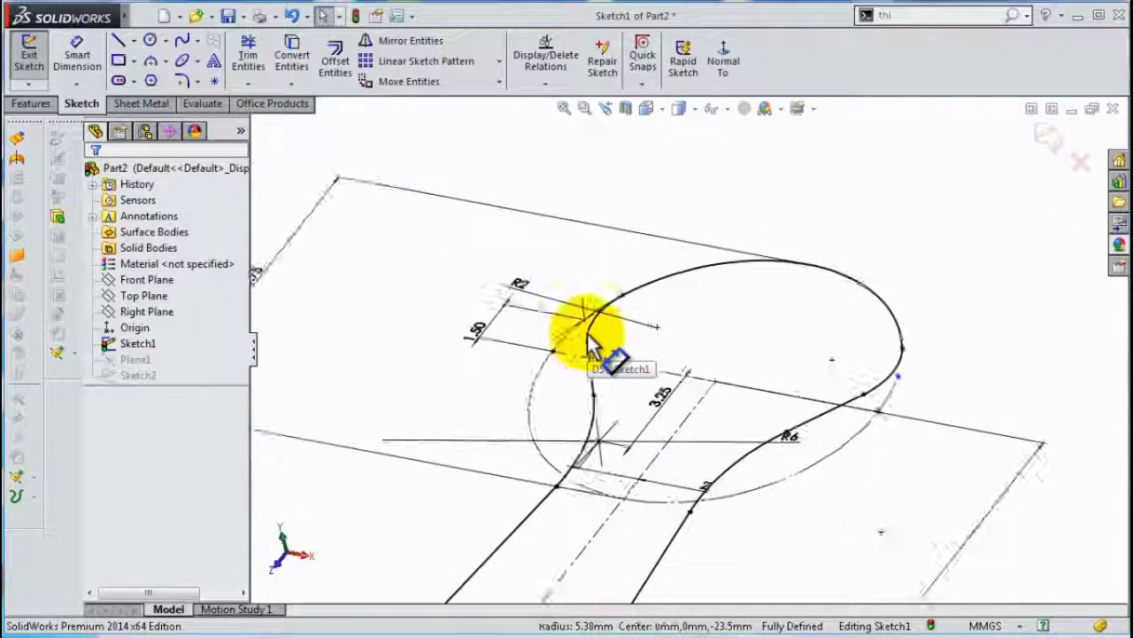
{"action": "scroll", "coordinate": [611, 390], "scroll_direction": "up", "scroll_amount": 1}
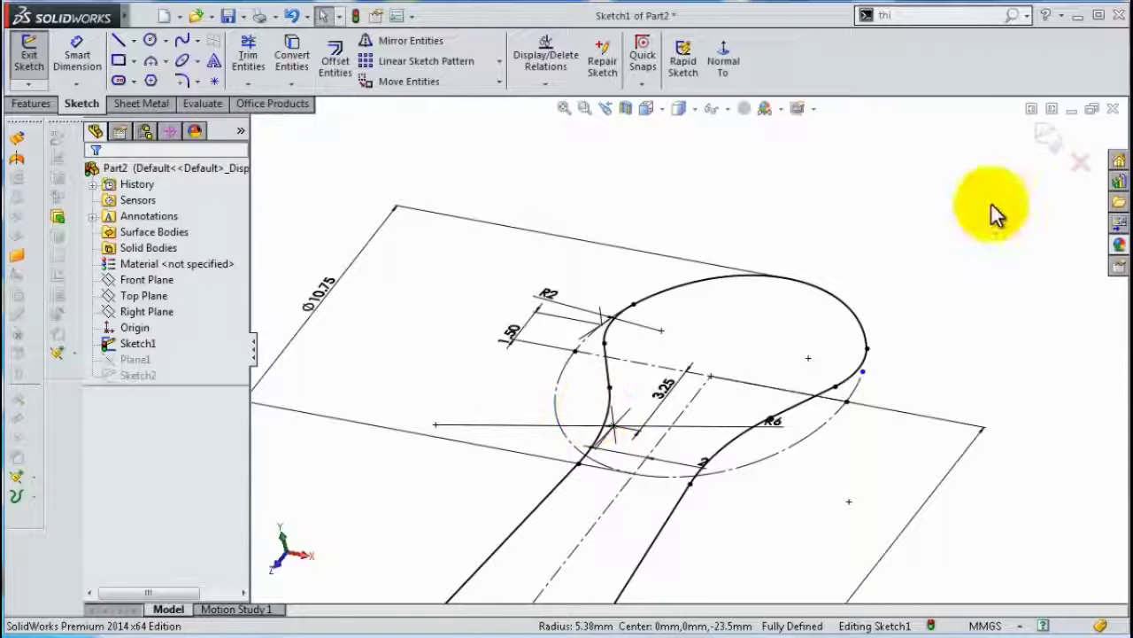
{"action": "scroll", "coordinate": [891, 311], "scroll_direction": "up", "scroll_amount": 2}
{"action": "scroll", "coordinate": [891, 311], "scroll_direction": "up", "scroll_amount": 2}
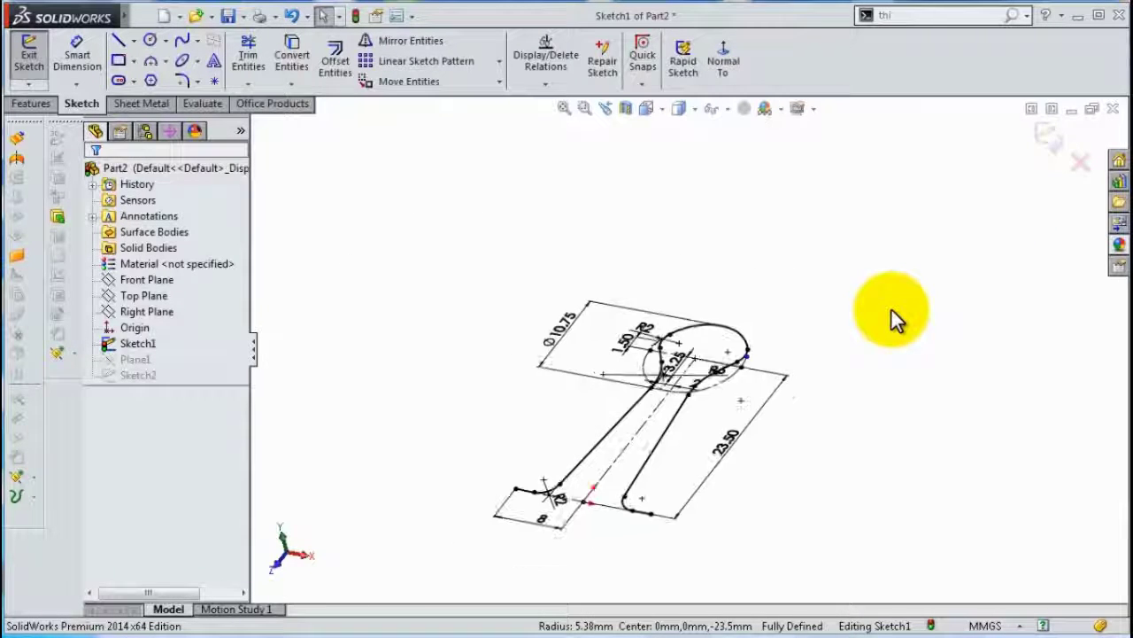
{"action": "scroll", "coordinate": [890, 310], "scroll_direction": "down", "scroll_amount": 2}
{"action": "left_click", "coordinate": [1045, 135]}
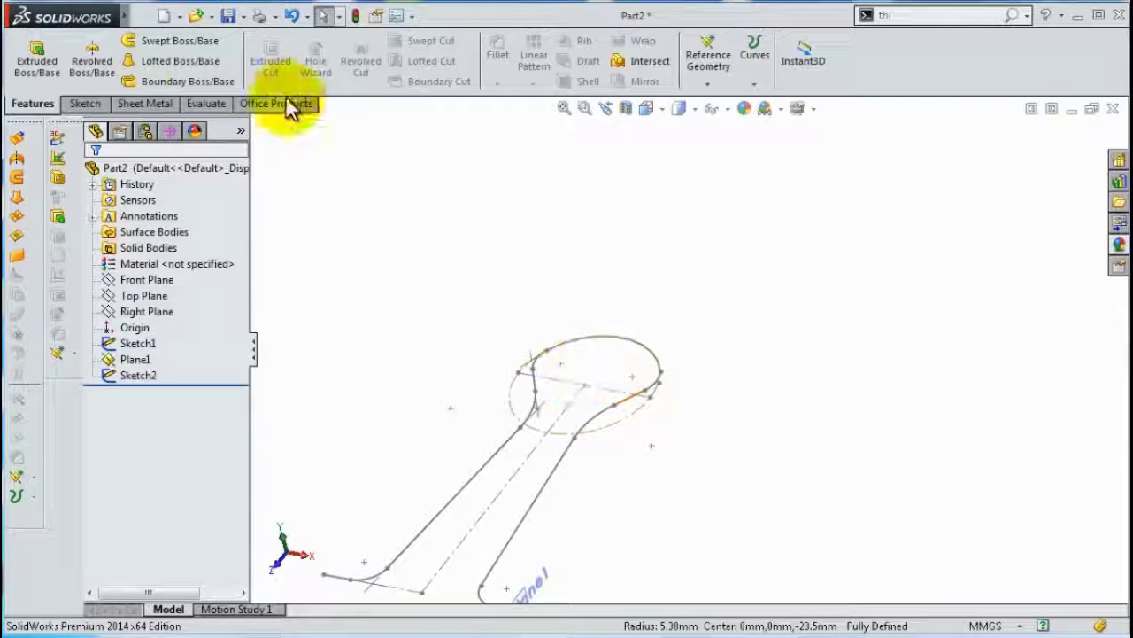
Sweep the Sketch2 circle along the Sketch1 wire path to create Sweep2
{"action": "left_click", "coordinate": [187, 43]}
{"action": "scroll", "coordinate": [571, 564], "scroll_direction": "down", "scroll_amount": 1}
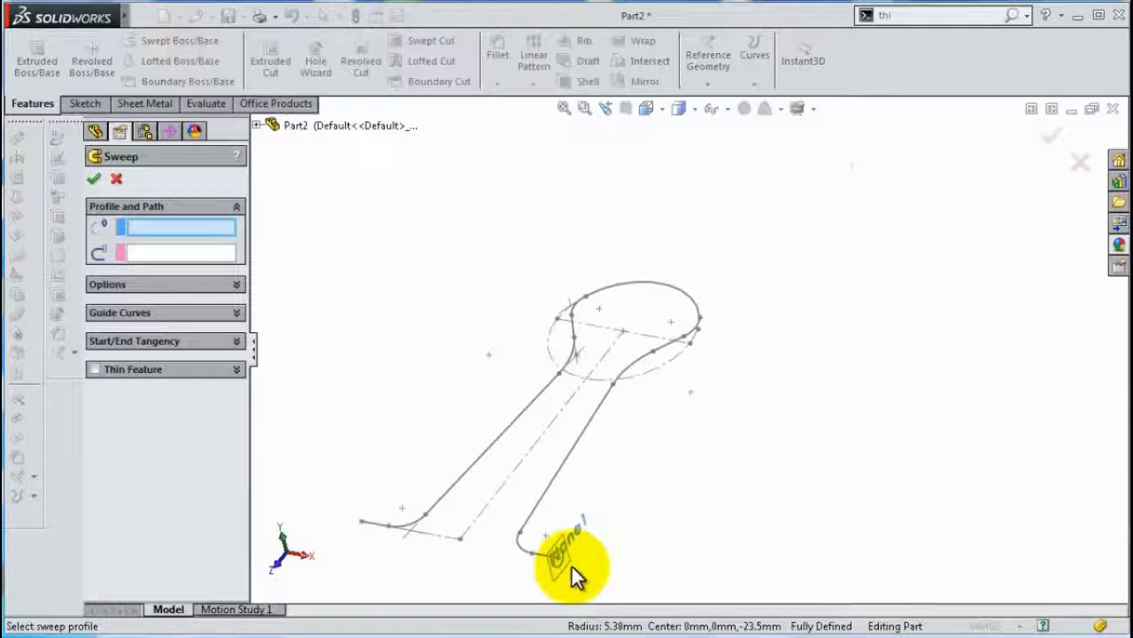
{"action": "scroll", "coordinate": [571, 545], "scroll_direction": "down", "scroll_amount": 3}
{"action": "left_click", "coordinate": [573, 522]}
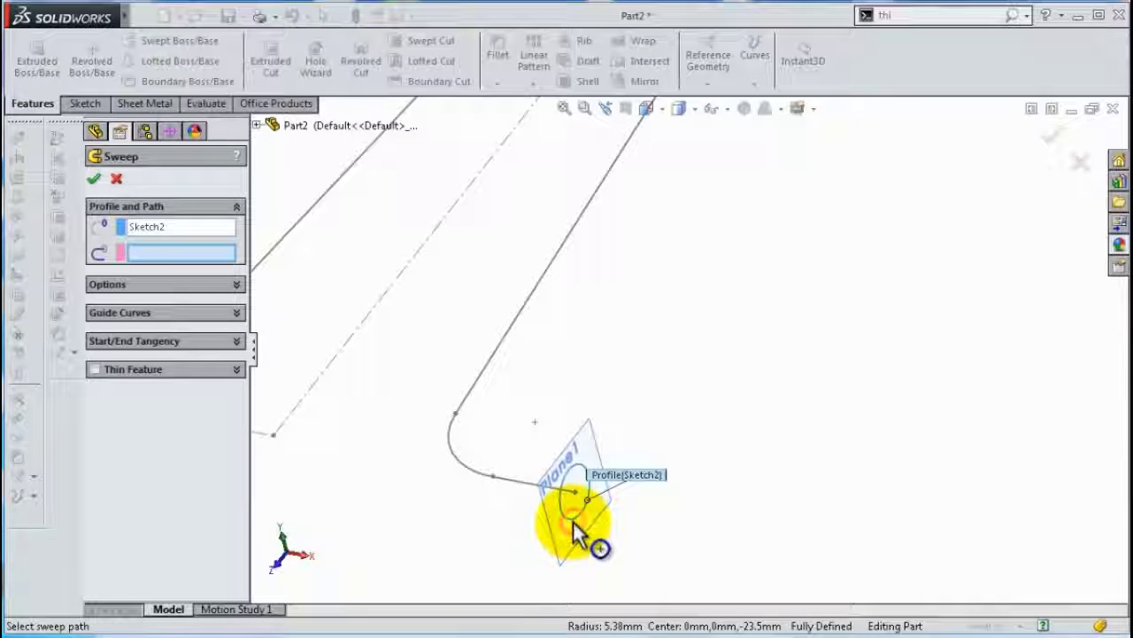
{"action": "left_click", "coordinate": [532, 483]}
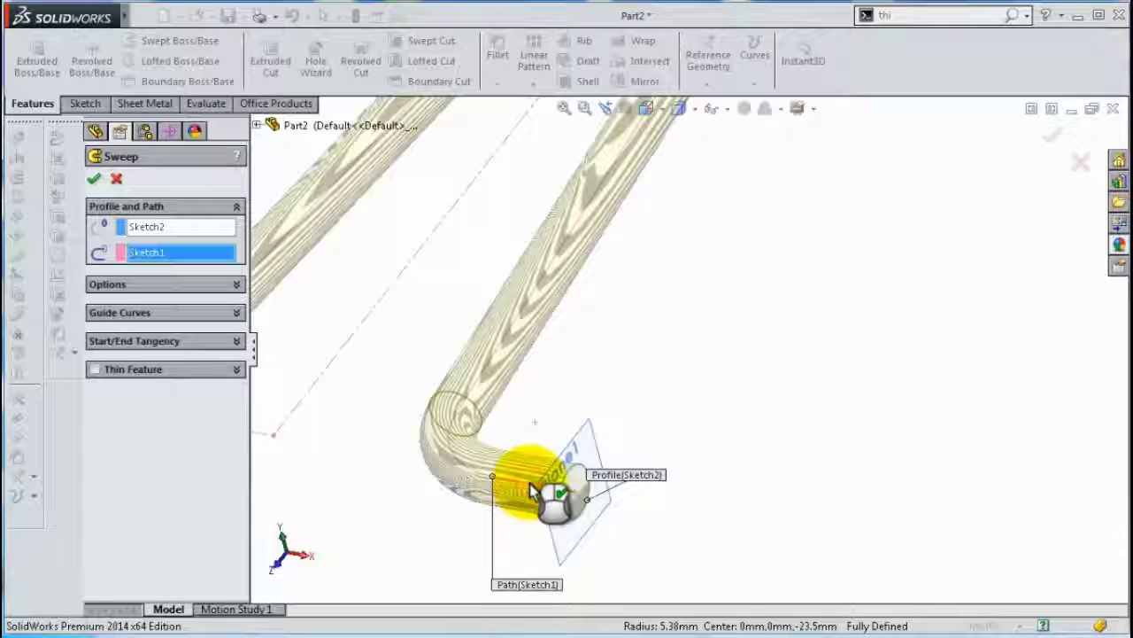
{"action": "key", "text": "Return"}
{"action": "scroll", "coordinate": [531, 482], "scroll_direction": "up", "scroll_amount": 2}
{"action": "scroll", "coordinate": [582, 430], "scroll_direction": "up", "scroll_amount": 3}
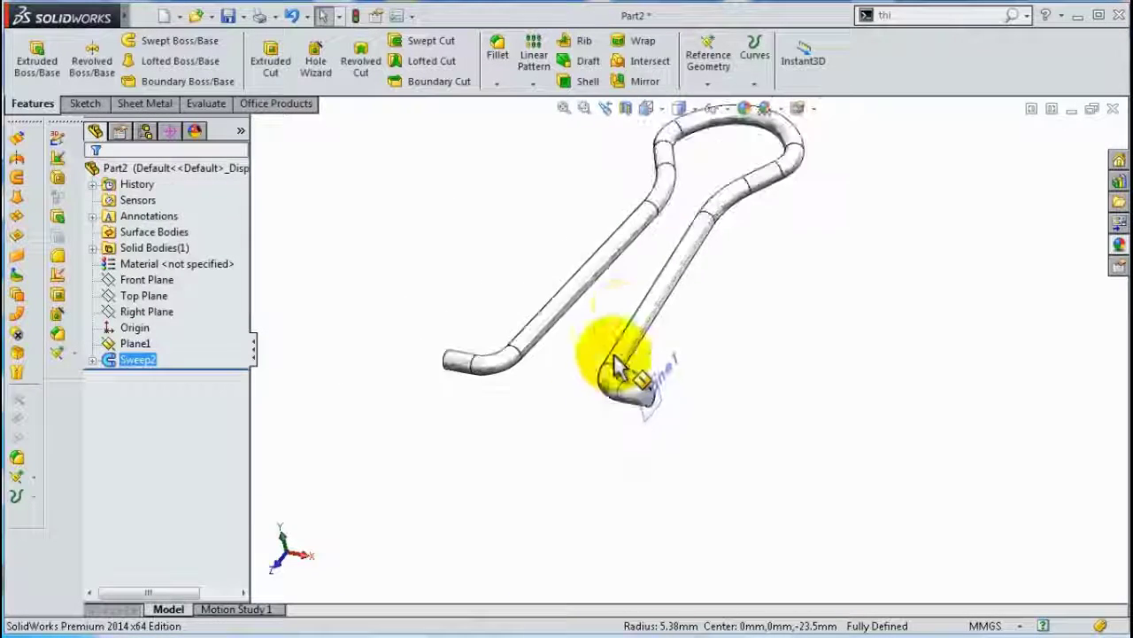
{"action": "scroll", "coordinate": [620, 366], "scroll_direction": "up", "scroll_amount": 1}
{"action": "mouse_move", "coordinate": [644, 327]}
{"action": "middle_mouse_down"}
{"action": "mouse_move", "coordinate": [552, 392]}
{"action": "mouse_move", "coordinate": [463, 349]}
{"action": "mouse_move", "coordinate": [463, 319]}
{"action": "mouse_move", "coordinate": [410, 296]}
{"action": "mouse_move", "coordinate": [456, 333]}
{"action": "mouse_move", "coordinate": [640, 354]}
{"action": "mouse_move", "coordinate": [678, 341]}
{"action": "middle_mouse_up"}
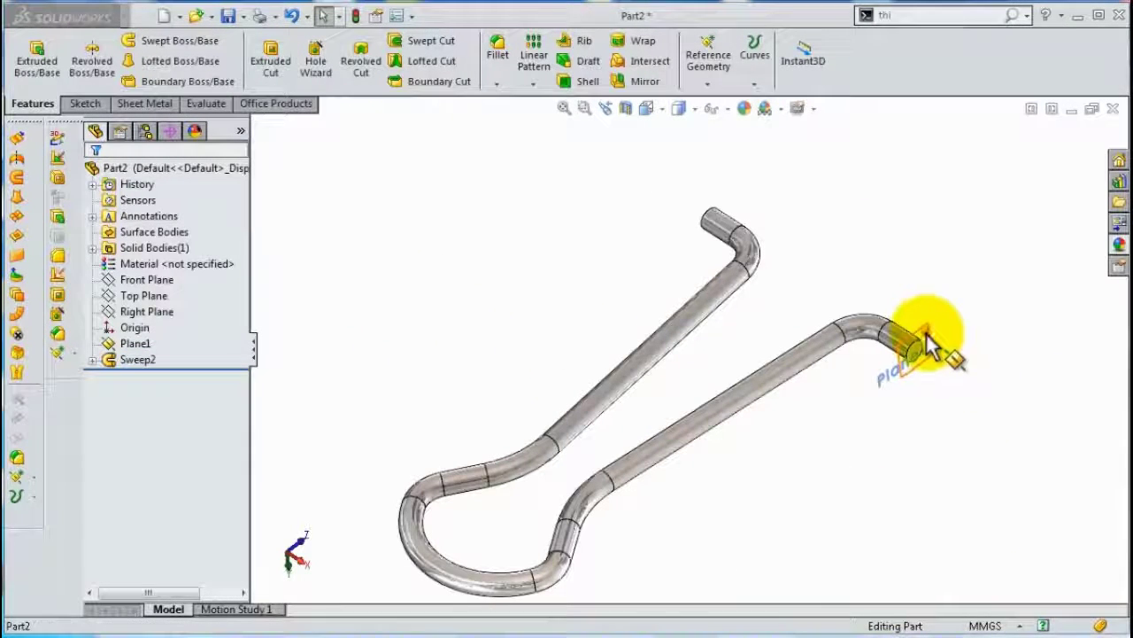
Hide Plane1 and rotate the view to inspect the wire clip
{"action": "left_click", "coordinate": [929, 334]}
{"action": "left_click", "coordinate": [1015, 277]}
{"action": "mouse_move", "coordinate": [828, 461]}
{"action": "middle_mouse_down"}
{"action": "mouse_move", "coordinate": [705, 458]}
{"action": "mouse_move", "coordinate": [524, 416]}
{"action": "middle_mouse_up"}
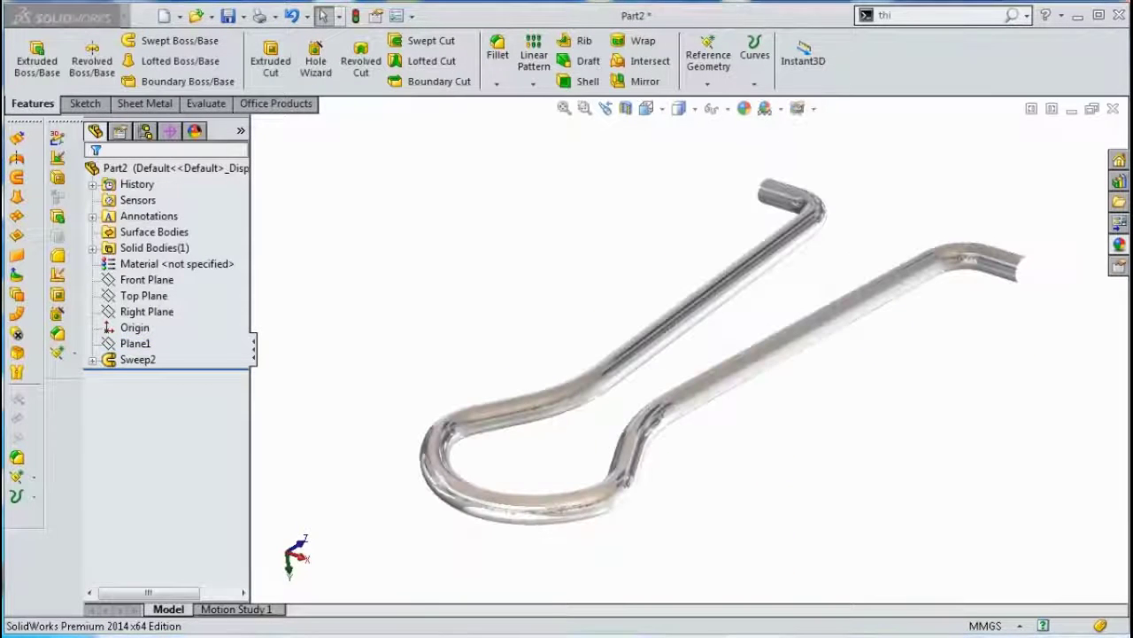
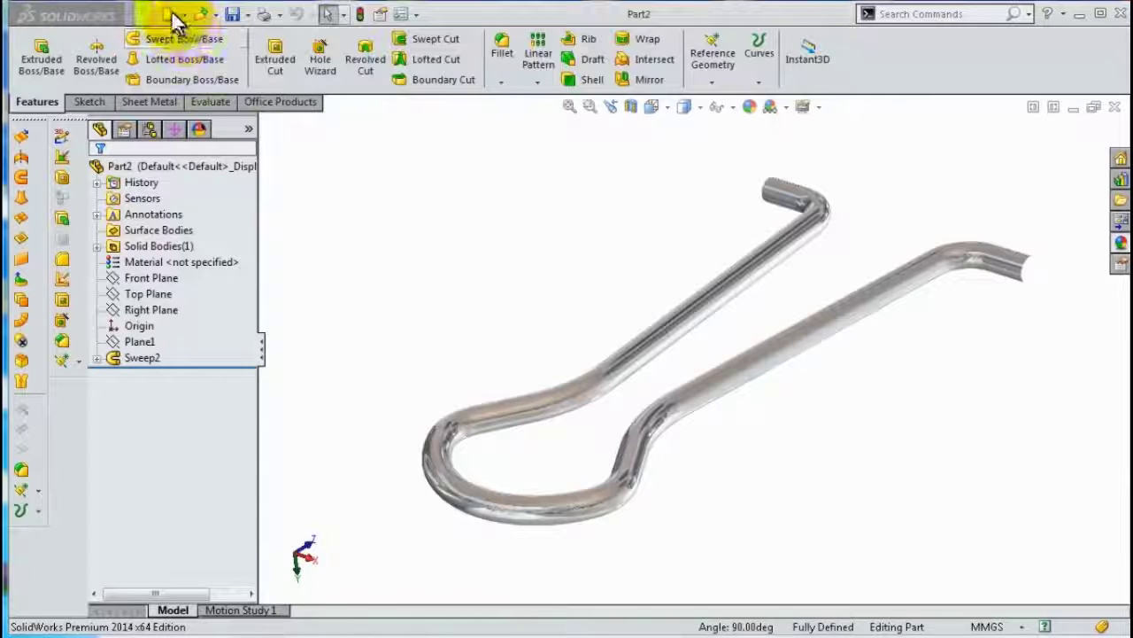
Create a new SolidWorks assembly document
{"action": "left_click", "coordinate": [168, 14]}
{"action": "left_click", "coordinate": [285, 371]}
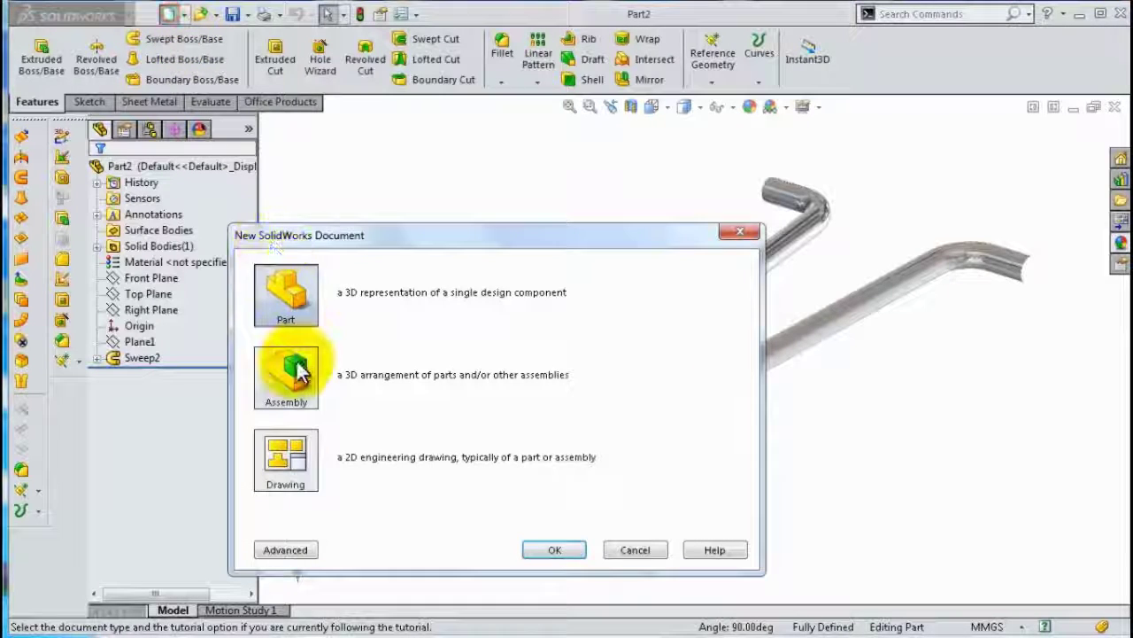
{"action": "left_click", "coordinate": [545, 551]}
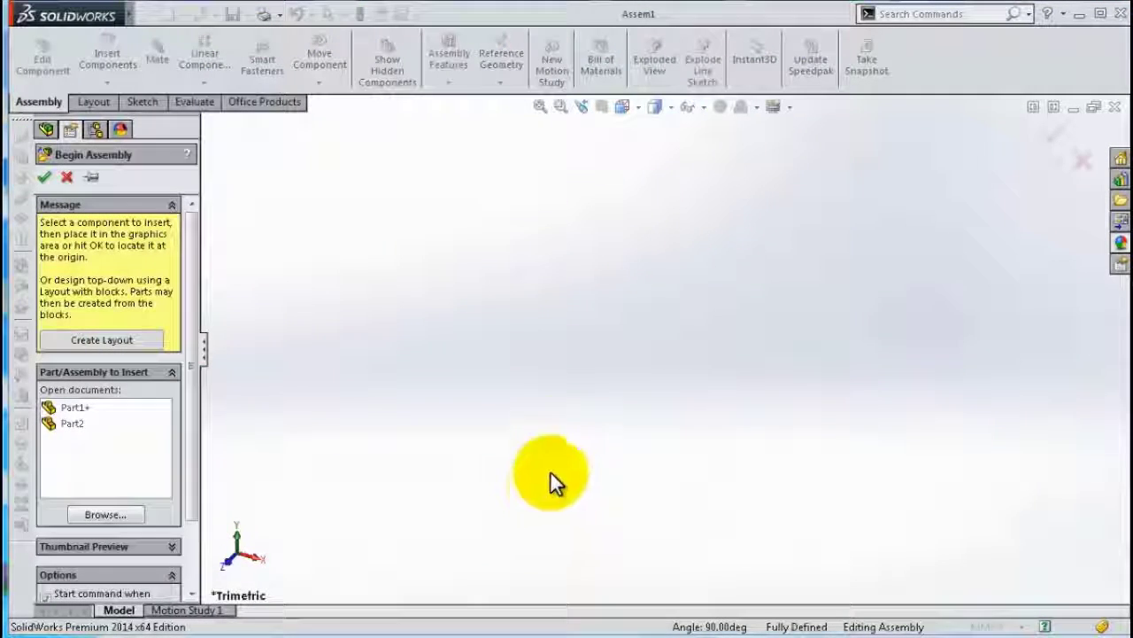
Place the green clip body Part1 fixed at the assembly origin
{"action": "left_click", "coordinate": [703, 106]}
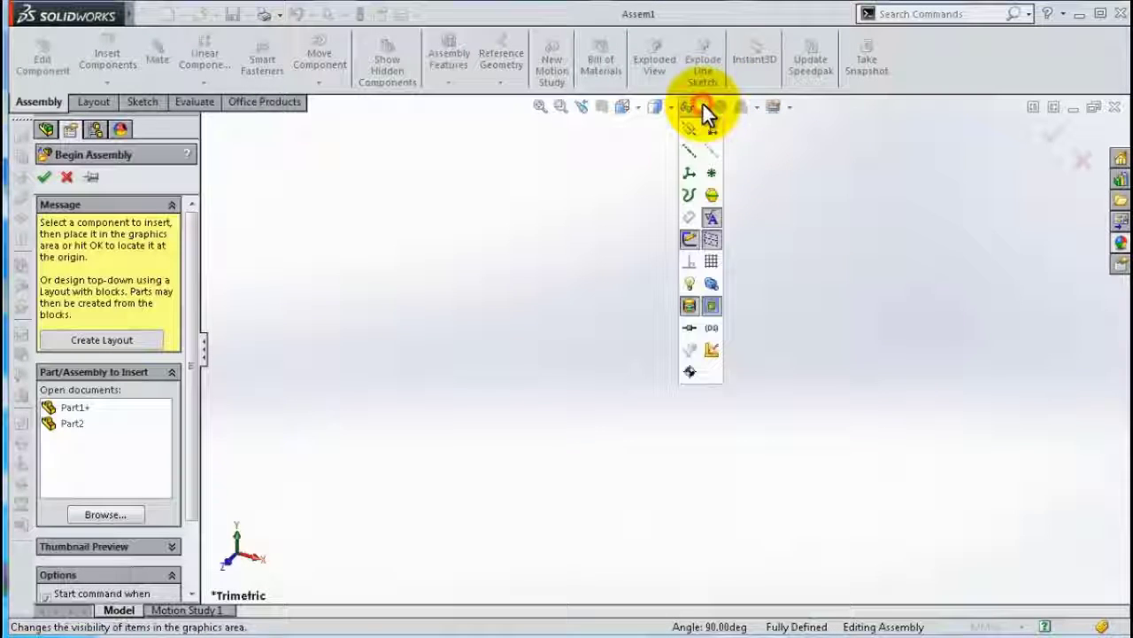
{"action": "left_click", "coordinate": [714, 131]}
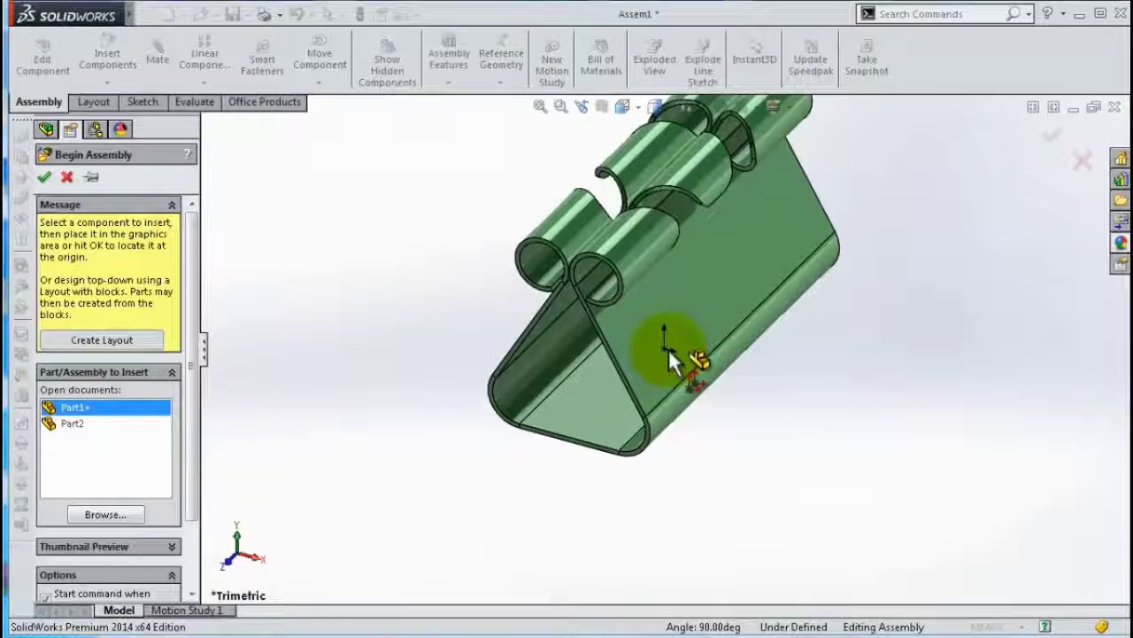
{"action": "left_click", "coordinate": [669, 349]}
{"action": "left_click", "coordinate": [663, 345]}
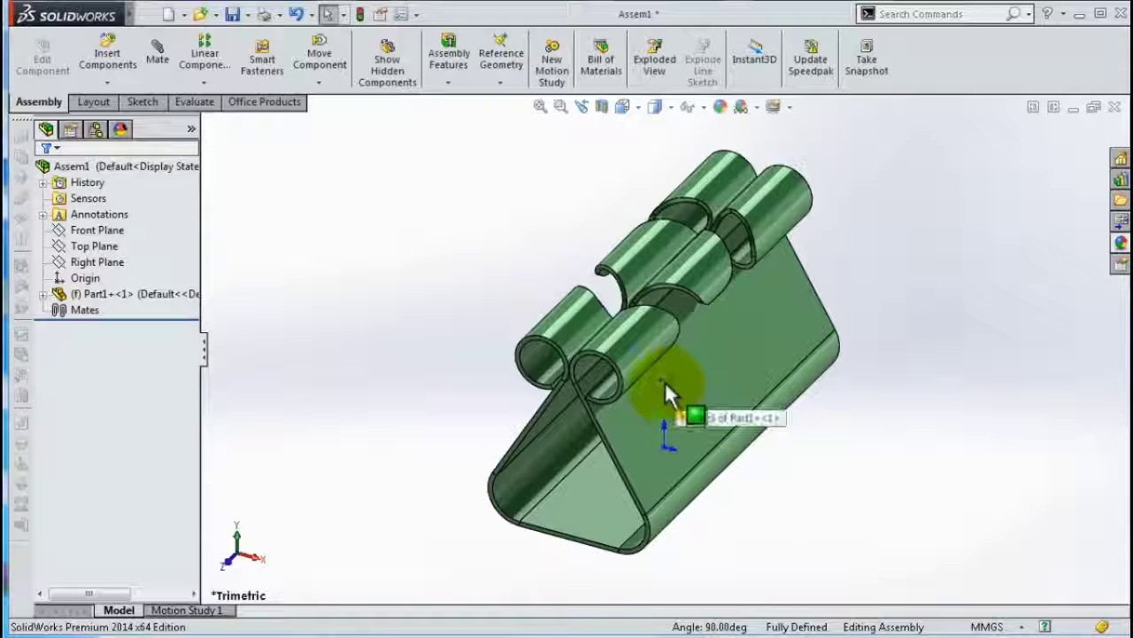
{"action": "left_click", "coordinate": [704, 108]}
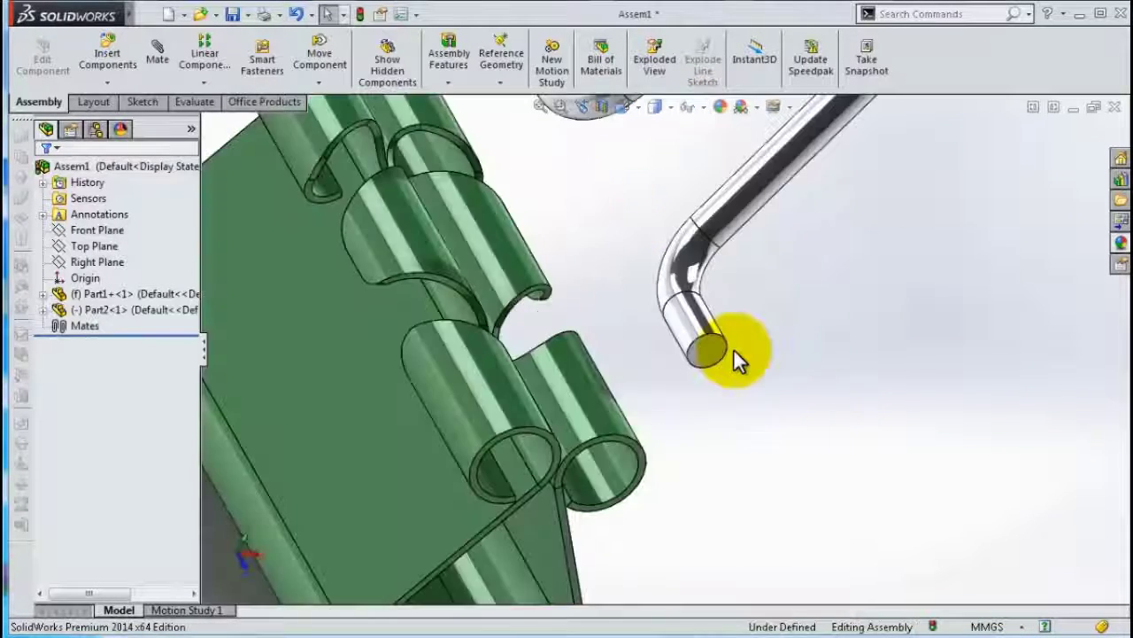
Start a mate from the wire handle's end face and choose the Width advanced mate
{"action": "left_click", "coordinate": [731, 353]}
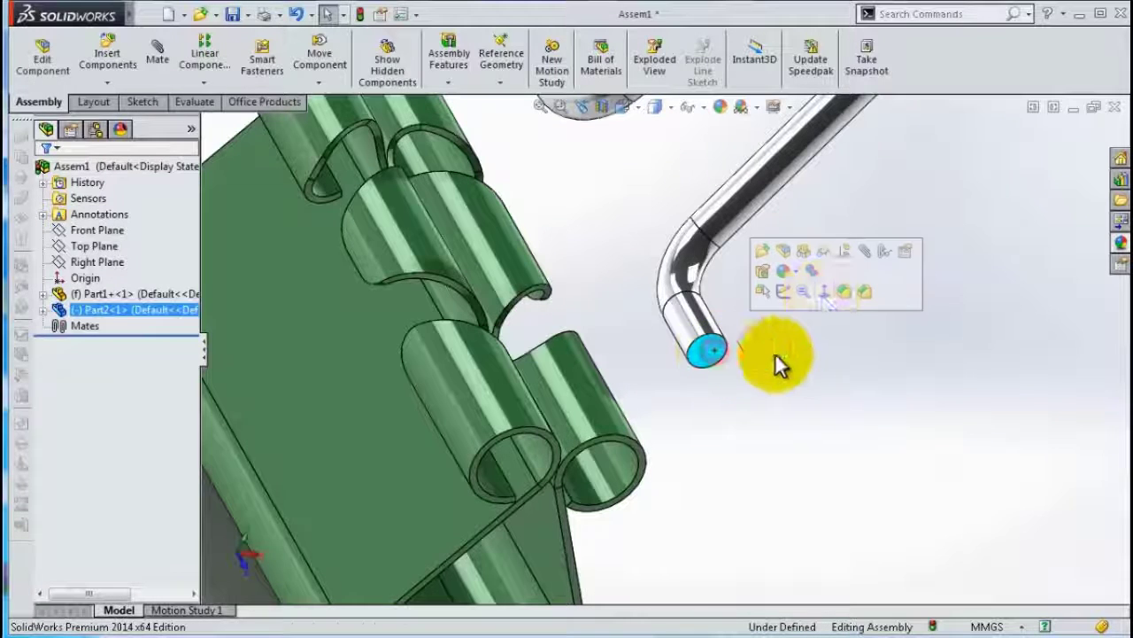
{"action": "left_click", "coordinate": [867, 255]}
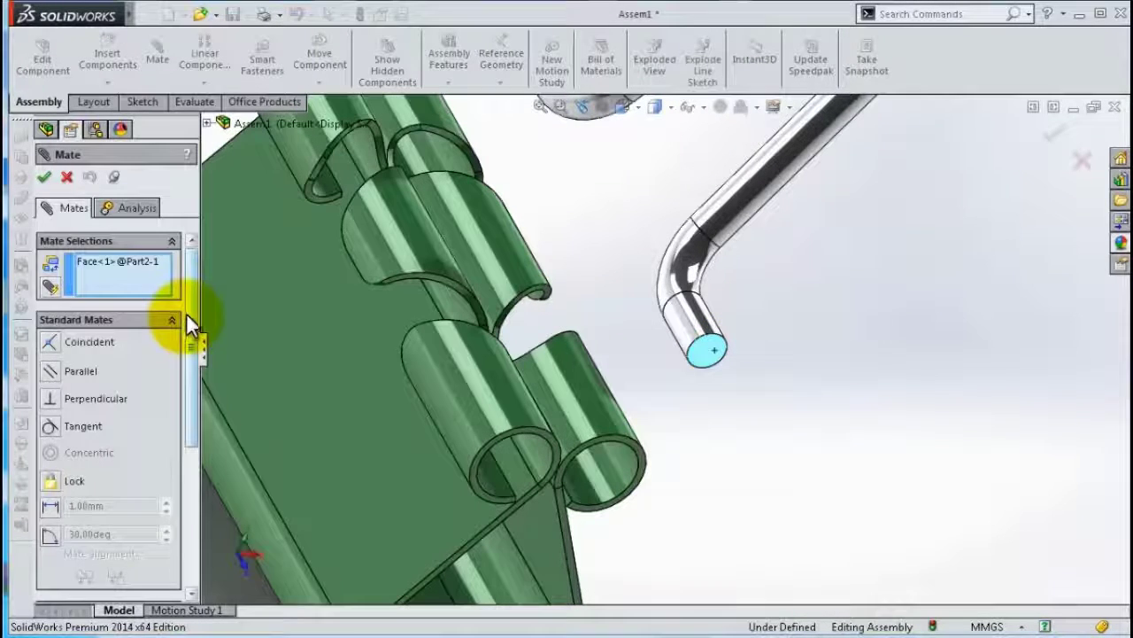
{"action": "left_click_drag", "start_coordinate": [186, 314], "coordinate": [181, 435]}
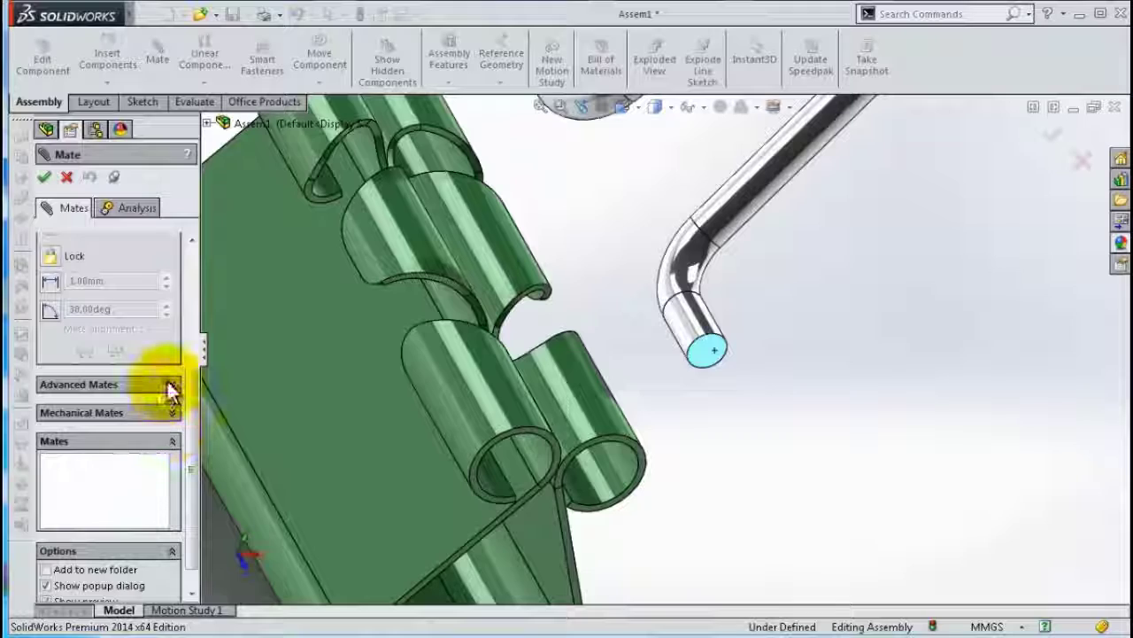
{"action": "left_click", "coordinate": [171, 388]}
{"action": "scroll", "coordinate": [186, 393], "scroll_direction": "up", "scroll_amount": 3}
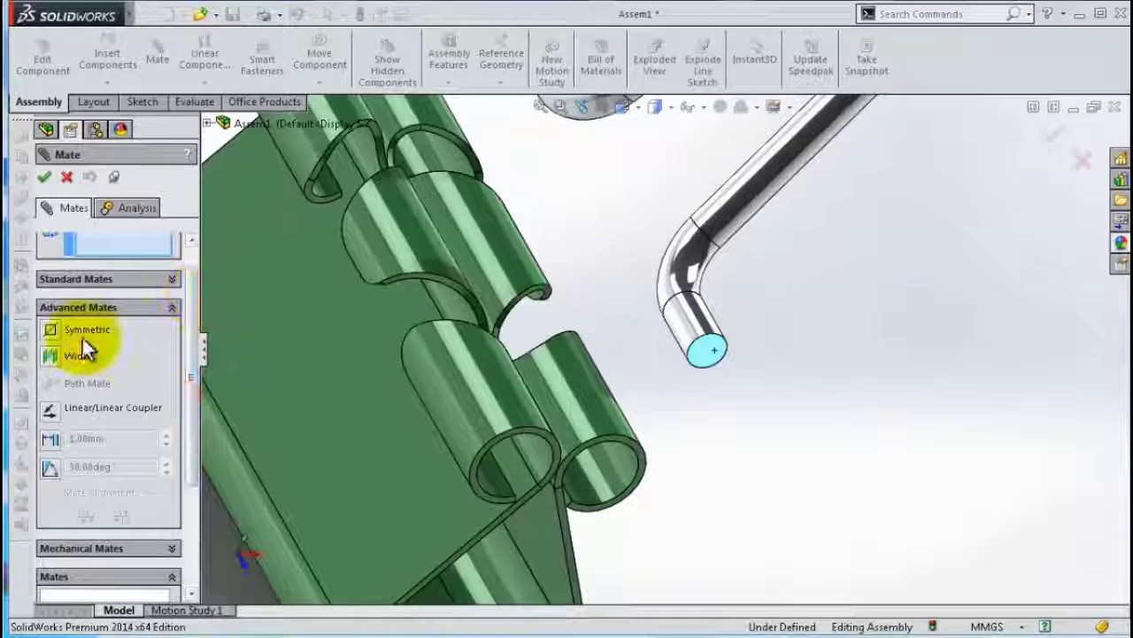
{"action": "left_click", "coordinate": [50, 357]}
Pick the handle's second end face and both hinge-roll rims, and accept the Width mate
{"action": "middle_click_drag", "start_coordinate": [552, 354], "coordinate": [662, 254]}
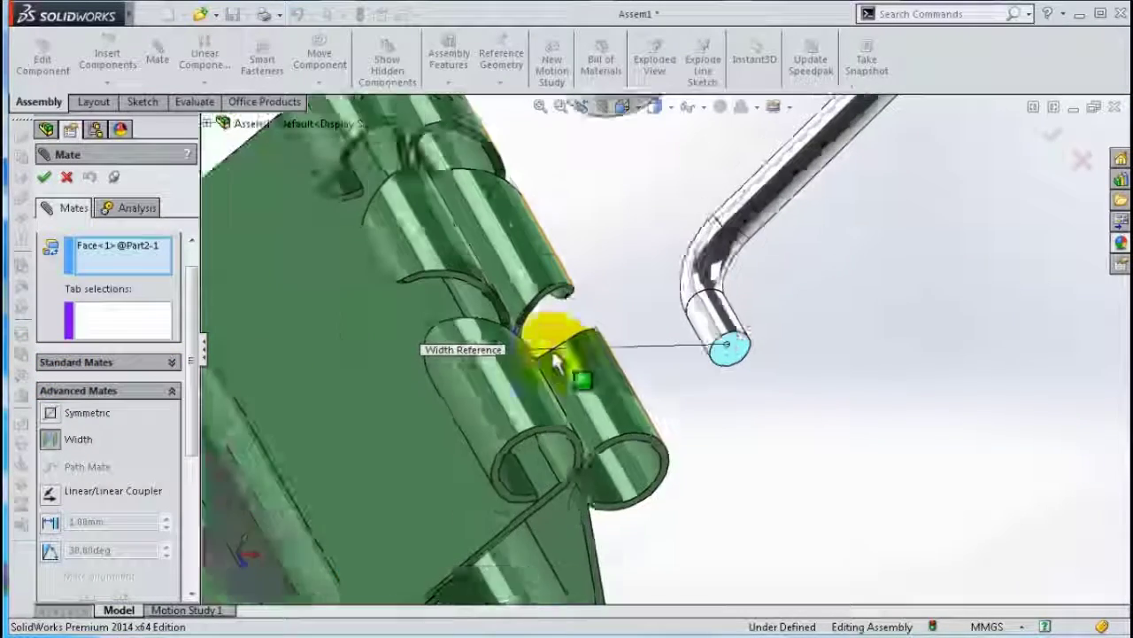
{"action": "scroll", "coordinate": [662, 254], "scroll_direction": "up", "scroll_amount": 5}
{"action": "middle_click_drag", "start_coordinate": [700, 323], "coordinate": [722, 434]}
{"action": "scroll", "coordinate": [598, 222], "scroll_direction": "down", "scroll_amount": 5}
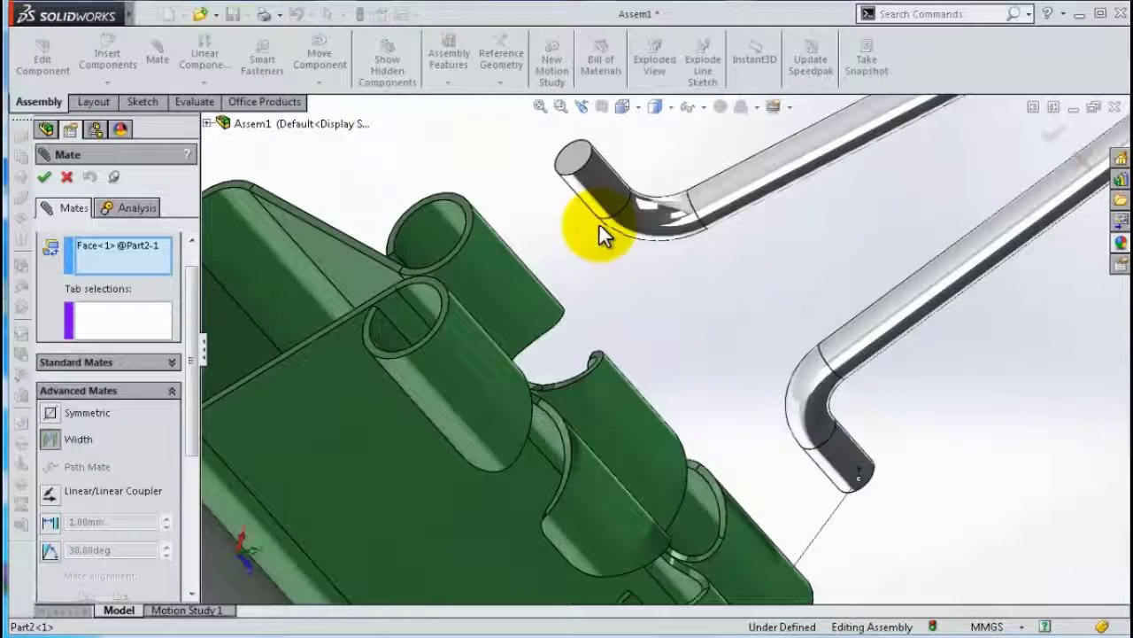
{"action": "left_click", "coordinate": [581, 155]}
{"action": "scroll", "coordinate": [474, 206], "scroll_direction": "down", "scroll_amount": 5}
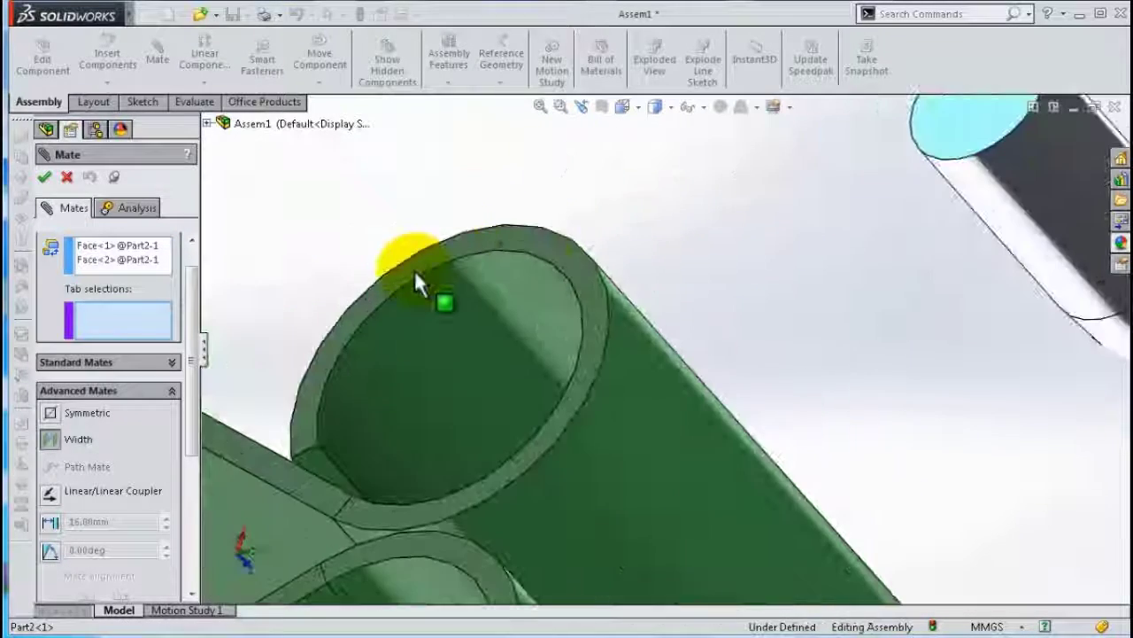
{"action": "left_click", "coordinate": [389, 277]}
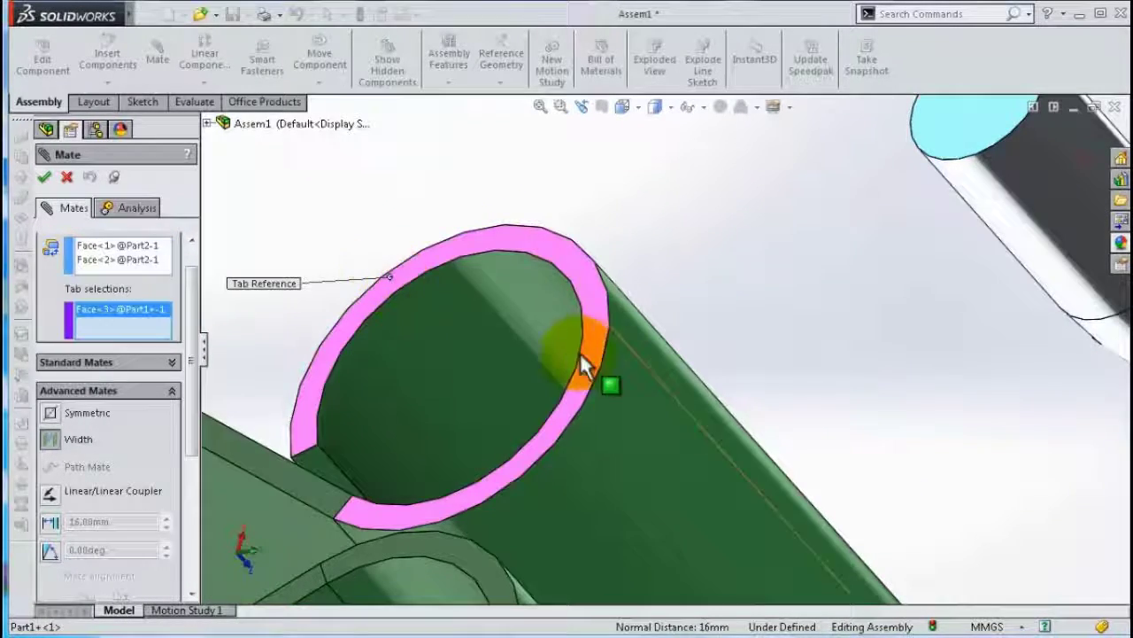
{"action": "scroll", "coordinate": [661, 394], "scroll_direction": "up", "scroll_amount": 3}
{"action": "scroll", "coordinate": [661, 393], "scroll_direction": "up", "scroll_amount": 3}
{"action": "mouse_move", "coordinate": [797, 467]}
{"action": "middle_mouse_down"}
{"action": "mouse_move", "coordinate": [628, 271]}
{"action": "mouse_move", "coordinate": [759, 447]}
{"action": "middle_mouse_up"}
{"action": "scroll", "coordinate": [759, 454], "scroll_direction": "down", "scroll_amount": 3}
{"action": "scroll", "coordinate": [789, 498], "scroll_direction": "down", "scroll_amount": 2}
{"action": "left_click", "coordinate": [753, 464]}
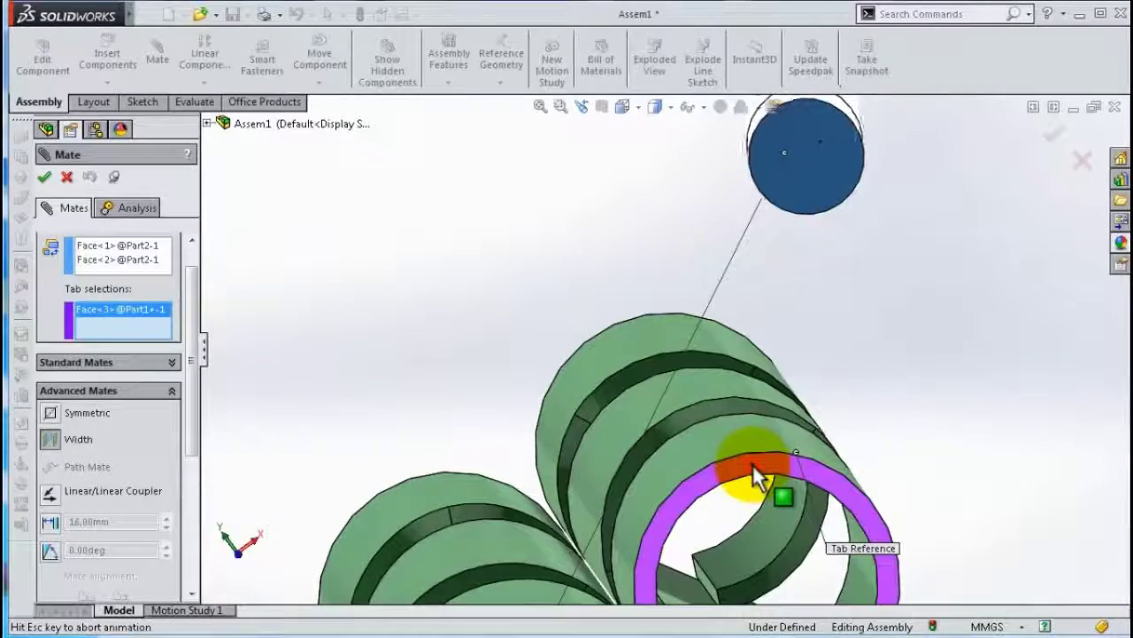
{"action": "right_click", "coordinate": [753, 464]}
Pick the handle end and the hinge roll's inner face, then clear the wrong mate selections
{"action": "scroll", "coordinate": [765, 425], "scroll_direction": "up", "scroll_amount": 2}
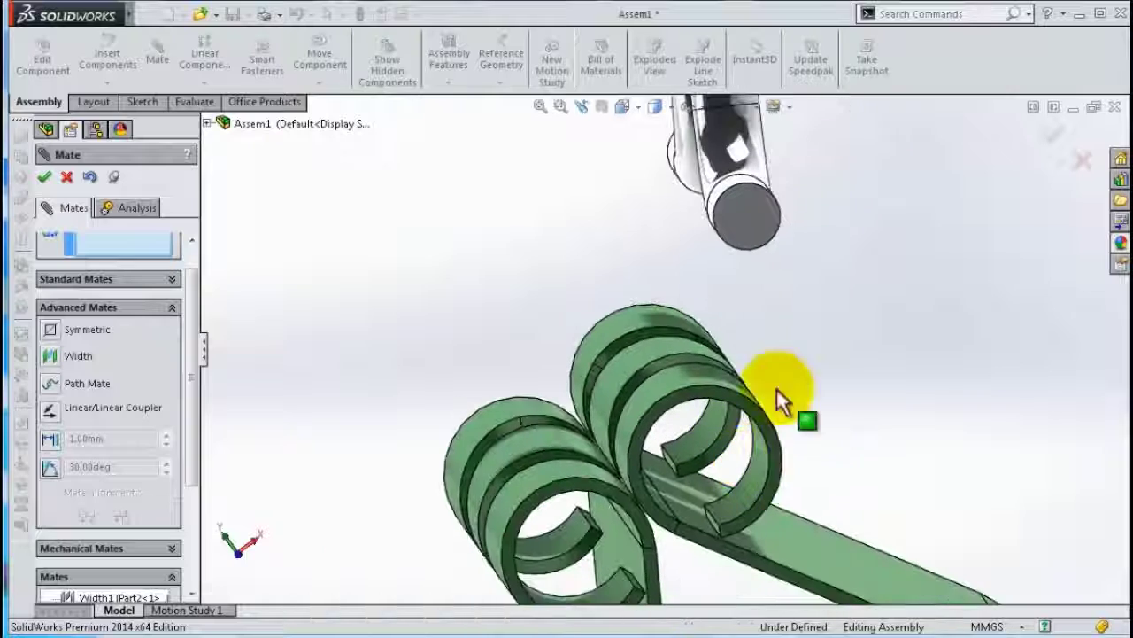
{"action": "left_click", "coordinate": [779, 229]}
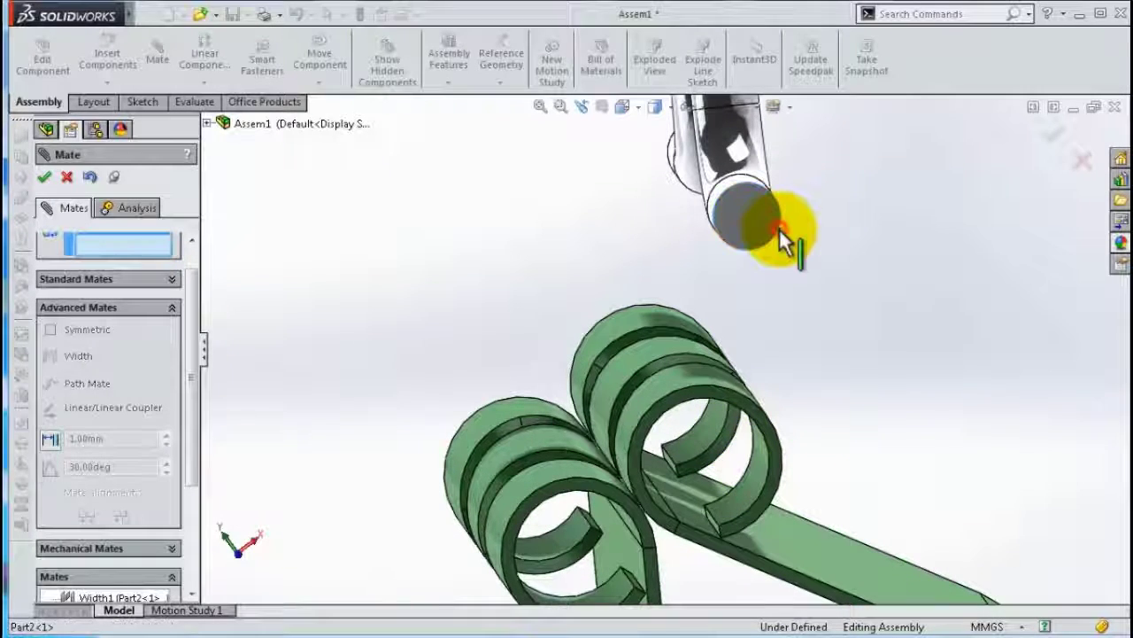
{"action": "left_click", "coordinate": [759, 476]}
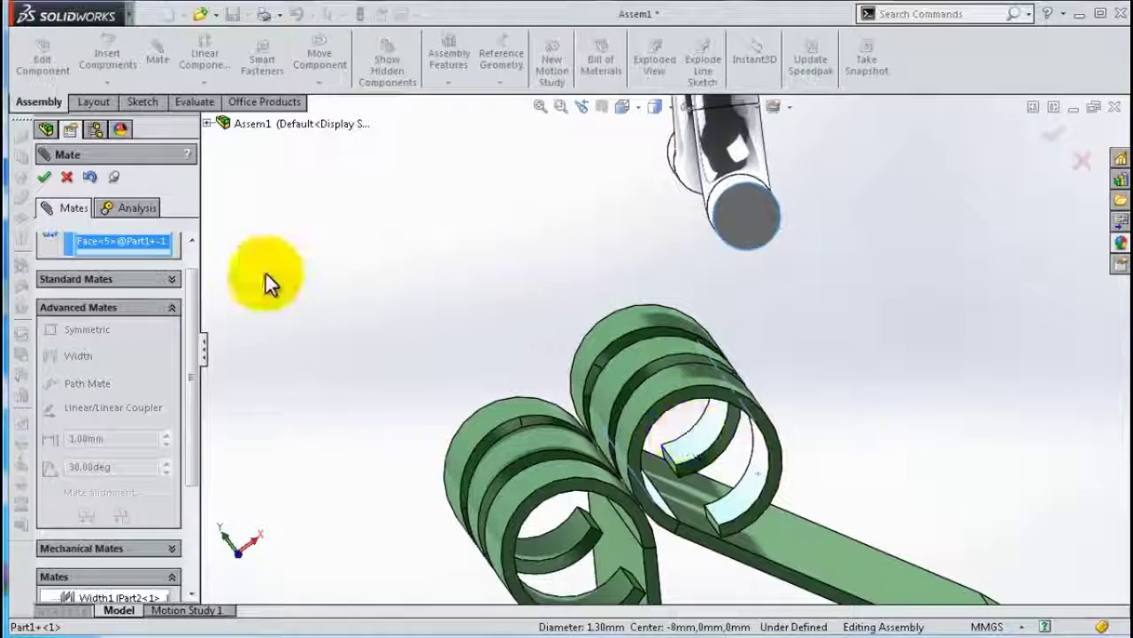
{"action": "scroll", "coordinate": [196, 292], "scroll_direction": "up", "scroll_amount": 2}
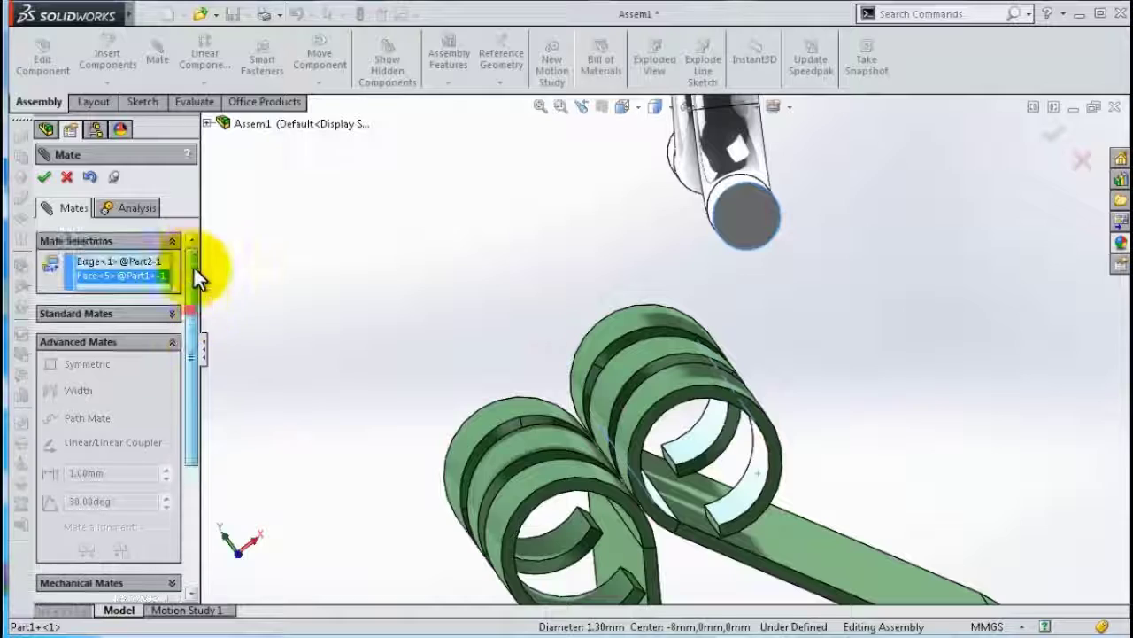
{"action": "left_click", "coordinate": [135, 261]}
{"action": "right_click", "coordinate": [142, 279]}
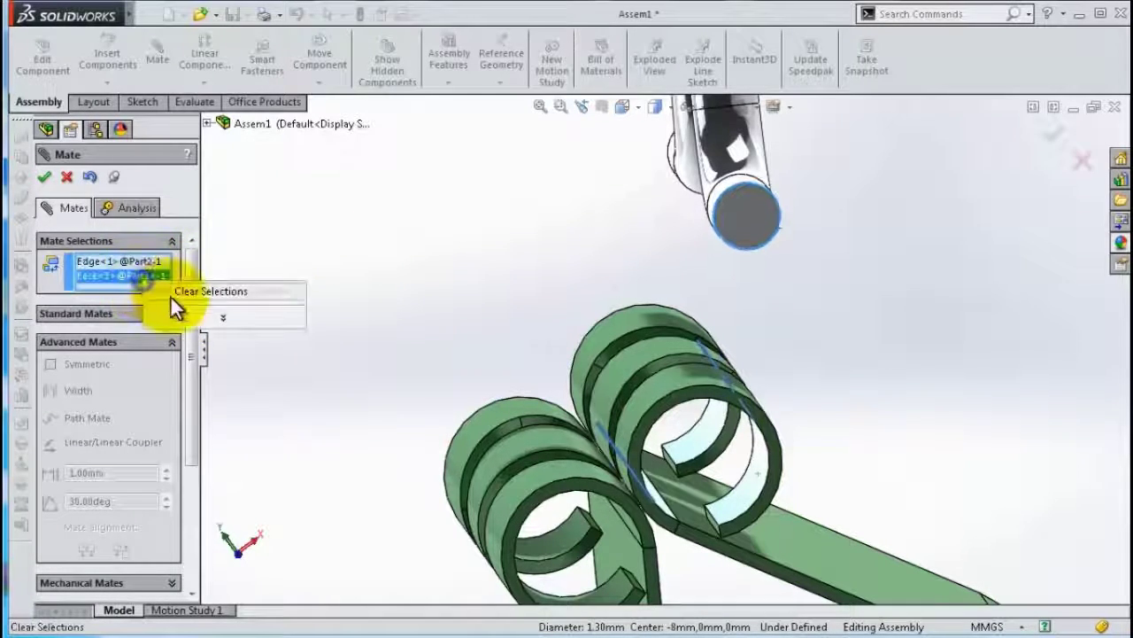
{"action": "left_click", "coordinate": [205, 298]}
{"action": "mouse_move", "coordinate": [658, 202]}
{"action": "middle_mouse_down"}
{"action": "mouse_move", "coordinate": [1033, 315]}
{"action": "mouse_move", "coordinate": [1016, 348]}
{"action": "mouse_move", "coordinate": [878, 362]}
{"action": "middle_mouse_up"}
Mate the handle's round end concentric with the end hinge roll's inner face, then swing the handle to test
{"action": "left_click", "coordinate": [863, 392]}
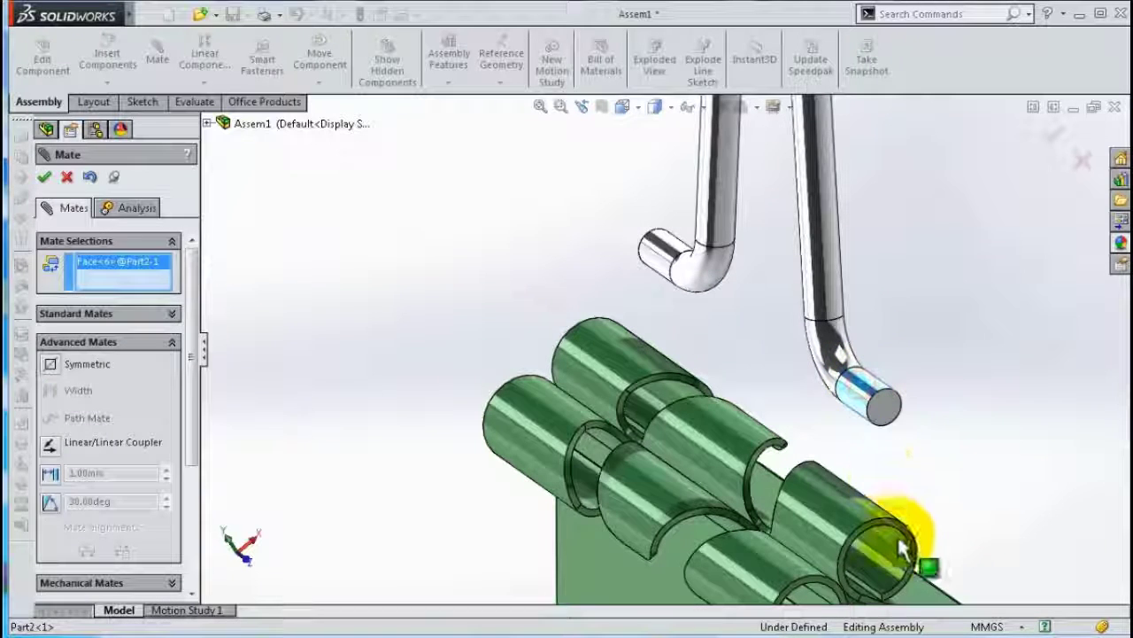
{"action": "left_click", "coordinate": [892, 555]}
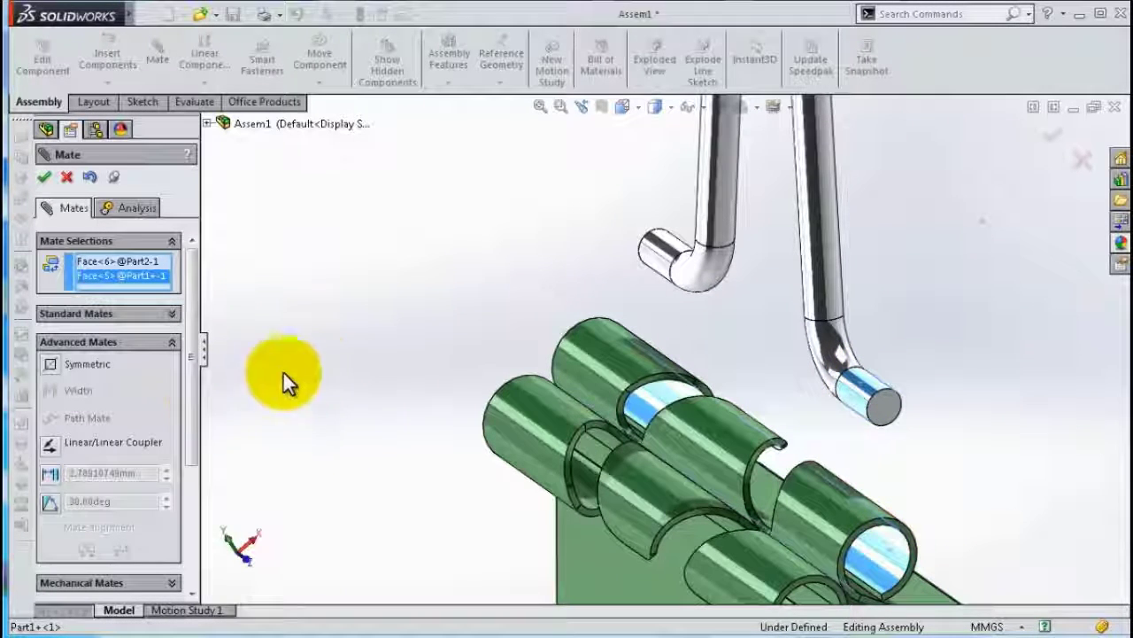
{"action": "left_click", "coordinate": [174, 313]}
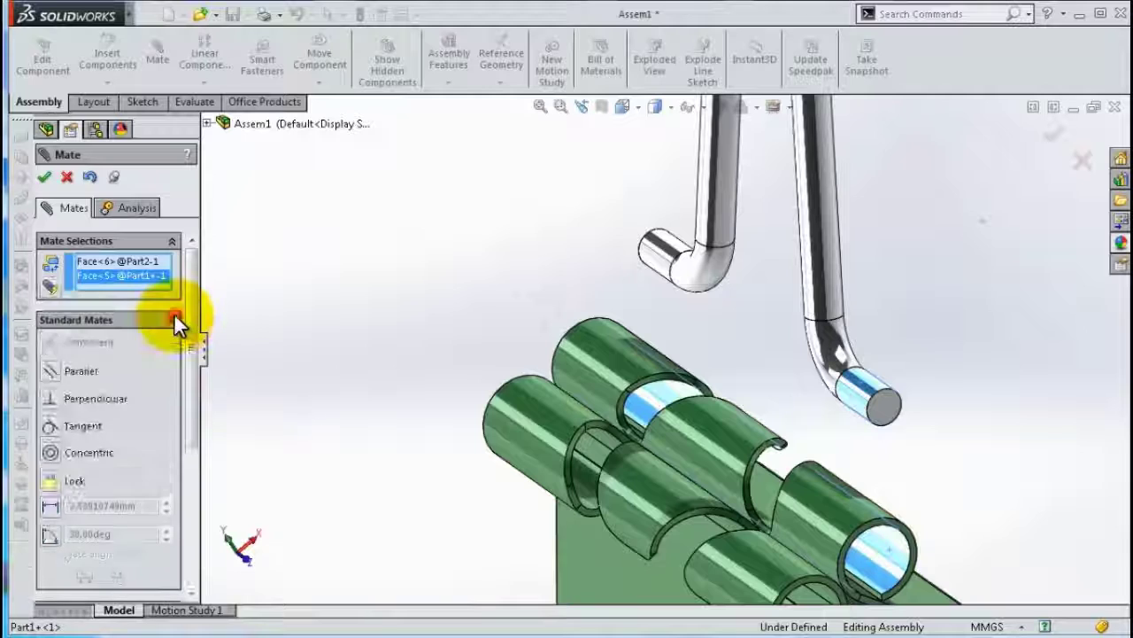
{"action": "left_click", "coordinate": [51, 453]}
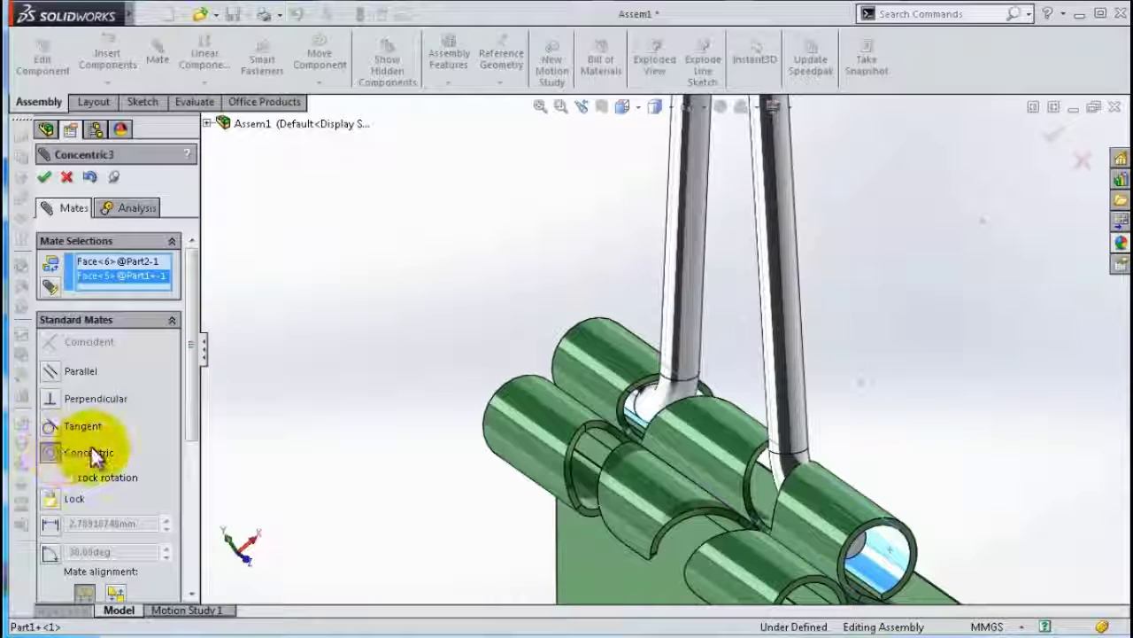
{"action": "mouse_move", "coordinate": [670, 414]}
{"action": "middle_mouse_down"}
{"action": "mouse_move", "coordinate": [664, 459]}
{"action": "mouse_move", "coordinate": [751, 274]}
{"action": "middle_mouse_up"}
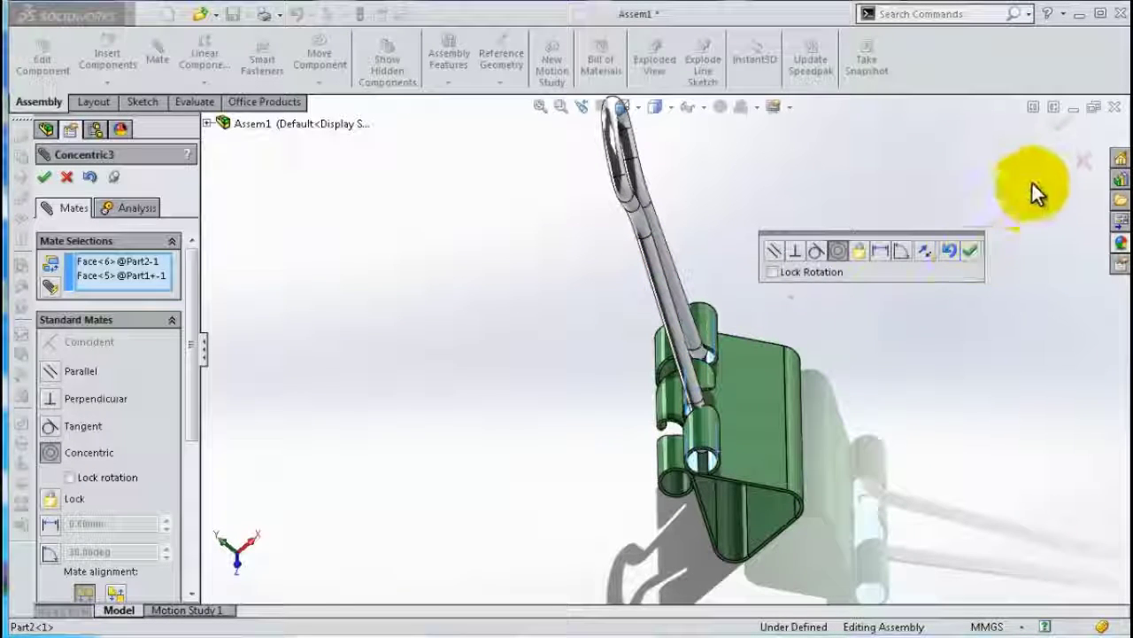
{"action": "left_click", "coordinate": [977, 245]}
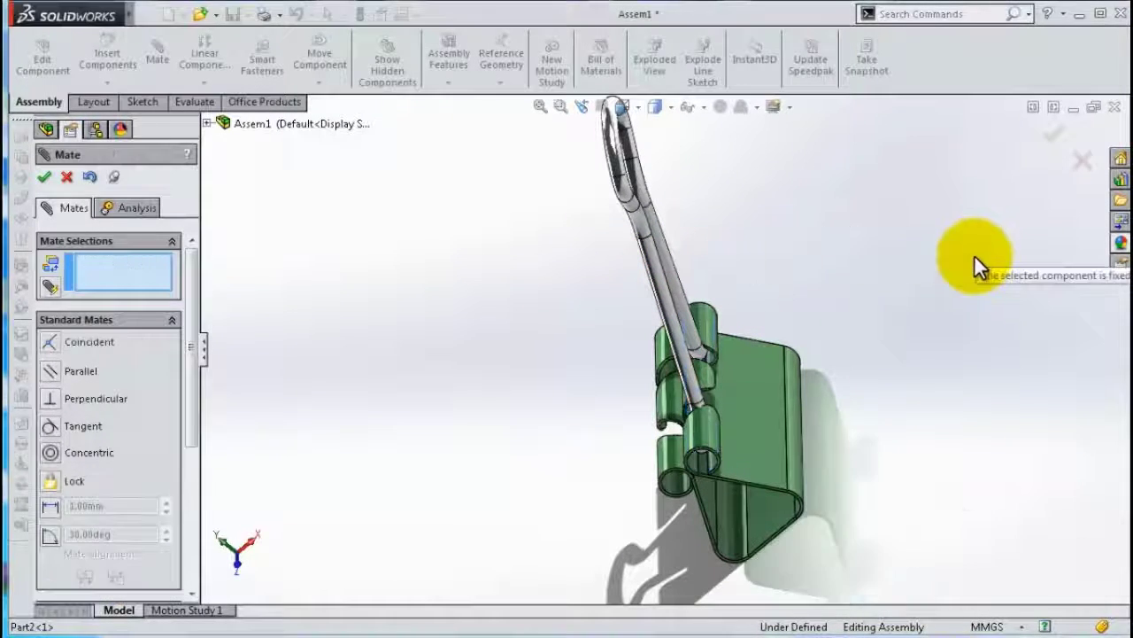
{"action": "left_click", "coordinate": [1048, 145]}
{"action": "mouse_move", "coordinate": [633, 241]}
{"action": "left_mouse_down"}
{"action": "mouse_move", "coordinate": [903, 472]}
{"action": "mouse_move", "coordinate": [844, 474]}
{"action": "left_mouse_up"}
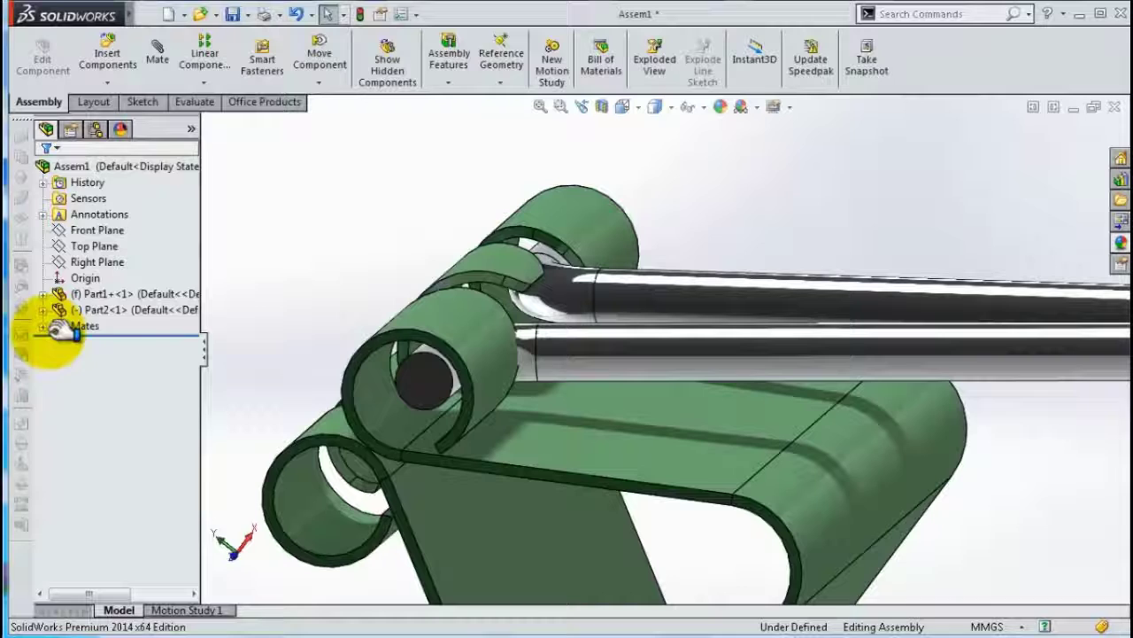
Suppress the Concentric3 mate and swing the handle to test its freedom
{"action": "left_click", "coordinate": [43, 325]}
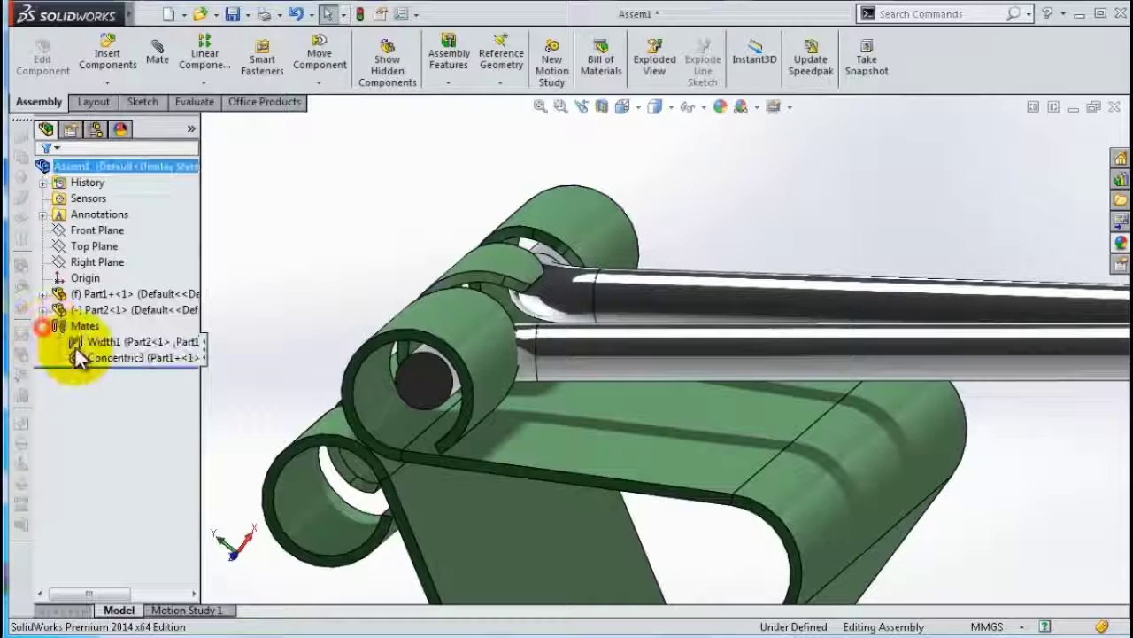
{"action": "left_click", "coordinate": [109, 357]}
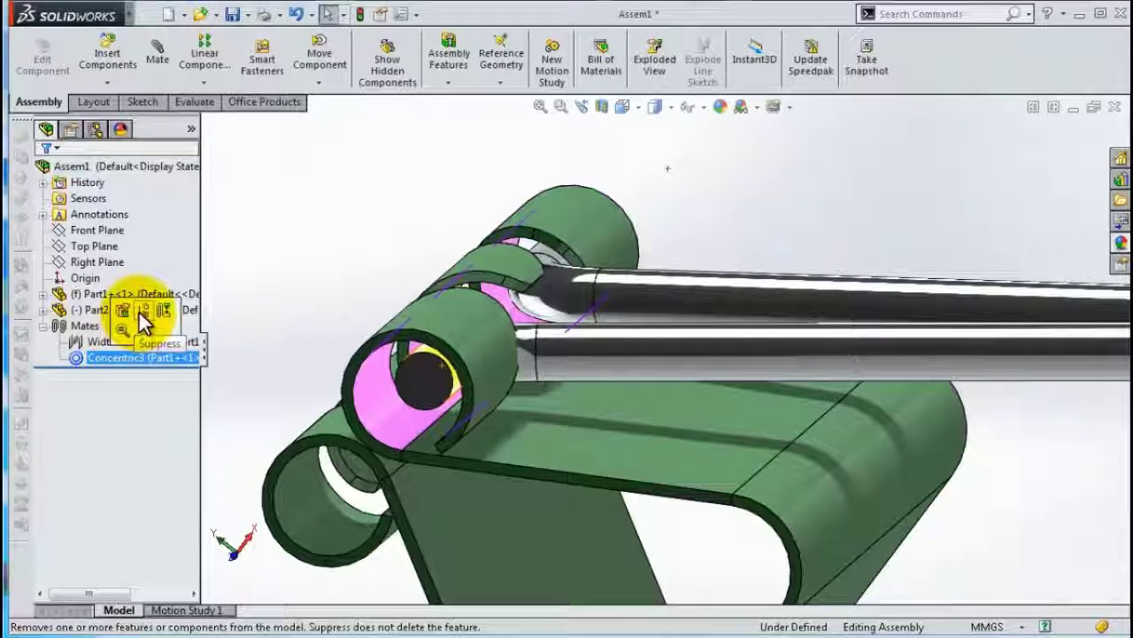
{"action": "left_click", "coordinate": [142, 310]}
{"action": "left_click_drag", "start_coordinate": [708, 401], "coordinate": [717, 371]}
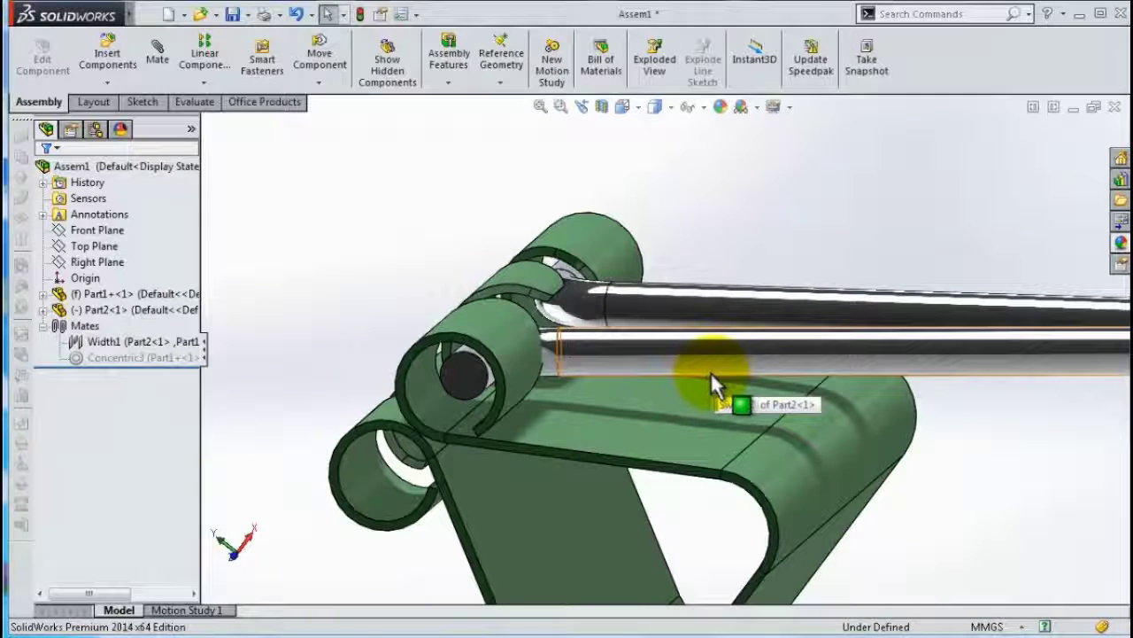
{"action": "mouse_move", "coordinate": [717, 368]}
{"action": "left_mouse_down"}
{"action": "mouse_move", "coordinate": [676, 324]}
{"action": "mouse_move", "coordinate": [692, 356]}
{"action": "left_mouse_up"}
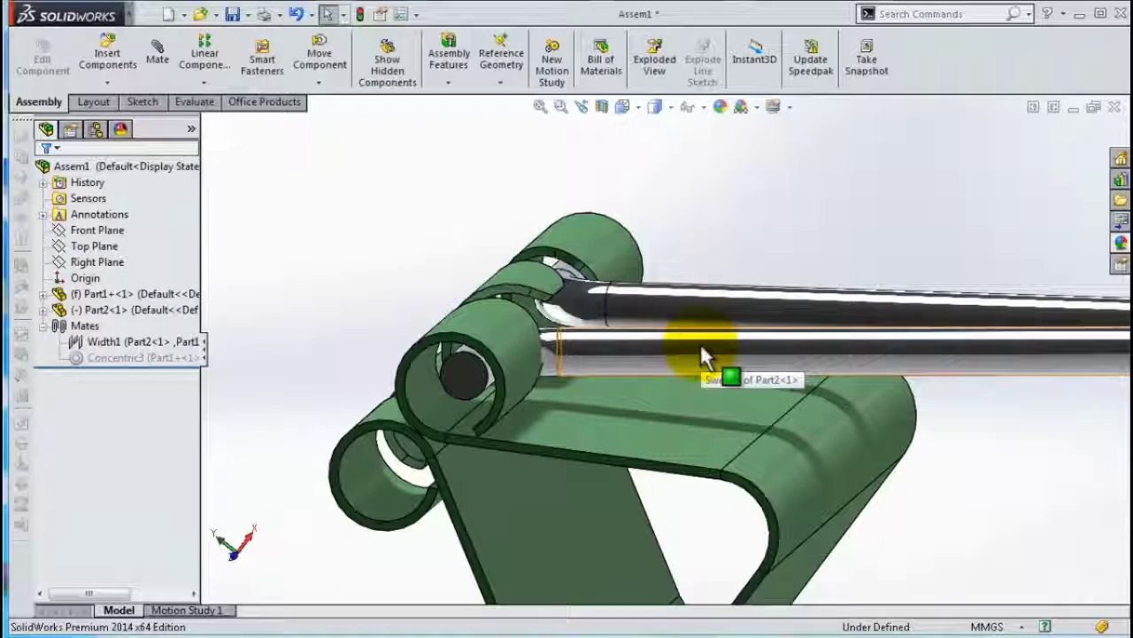
Bring the rods and hinge into view and select the hinge hole's circular edge
{"action": "left_click_drag", "start_coordinate": [701, 348], "coordinate": [291, 188]}
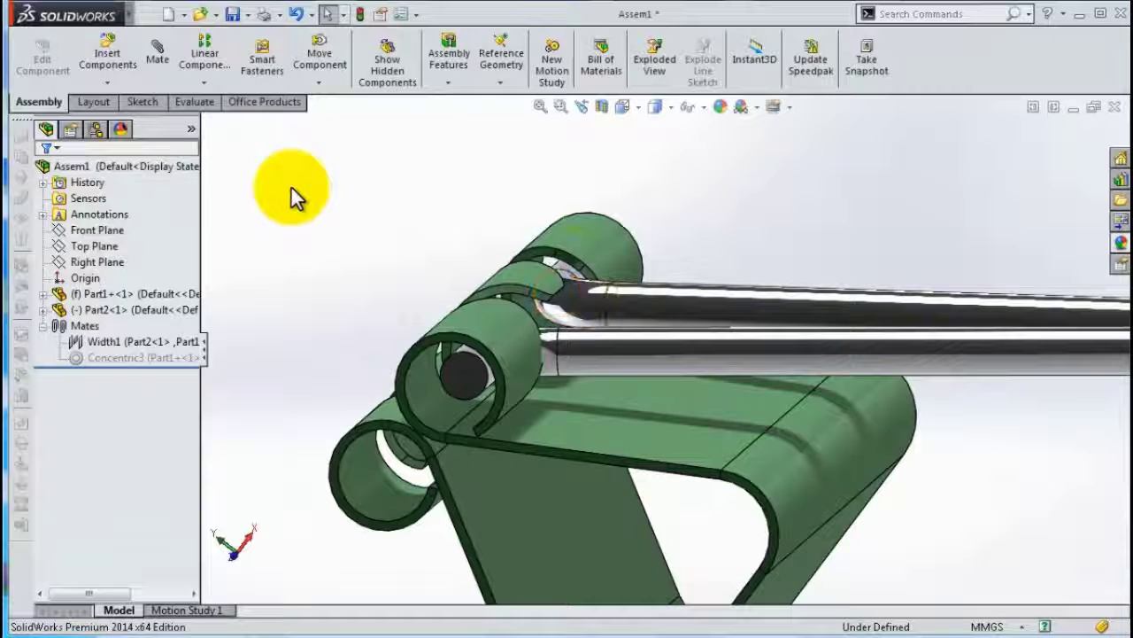
{"action": "scroll", "coordinate": [704, 425], "scroll_direction": "down", "scroll_amount": 3}
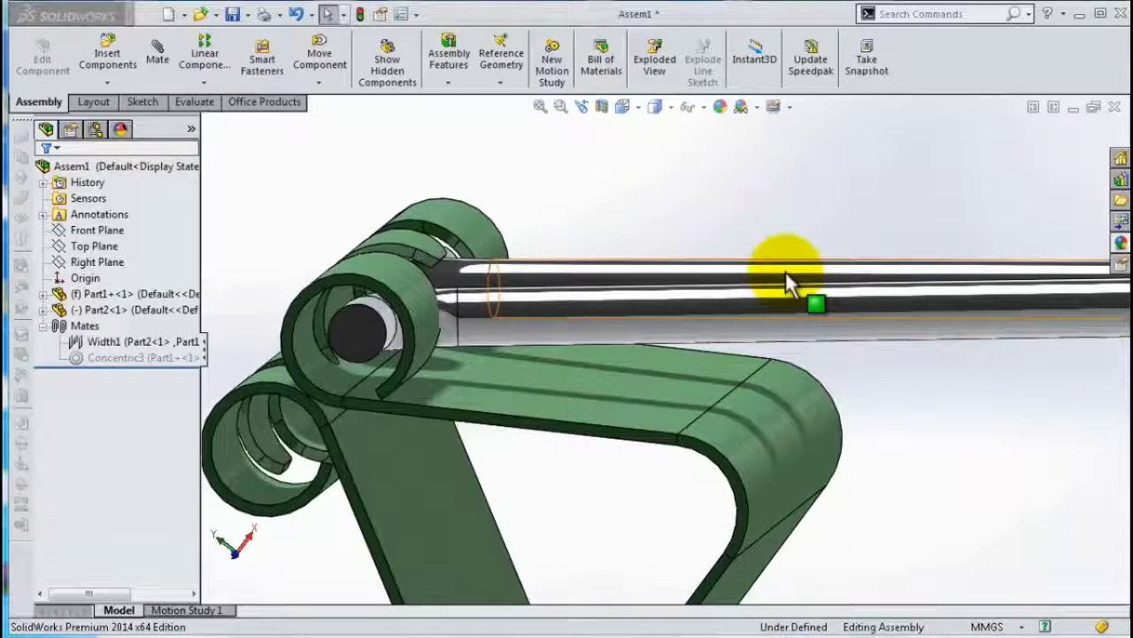
{"action": "middle_click_drag", "start_coordinate": [787, 281], "coordinate": [767, 298]}
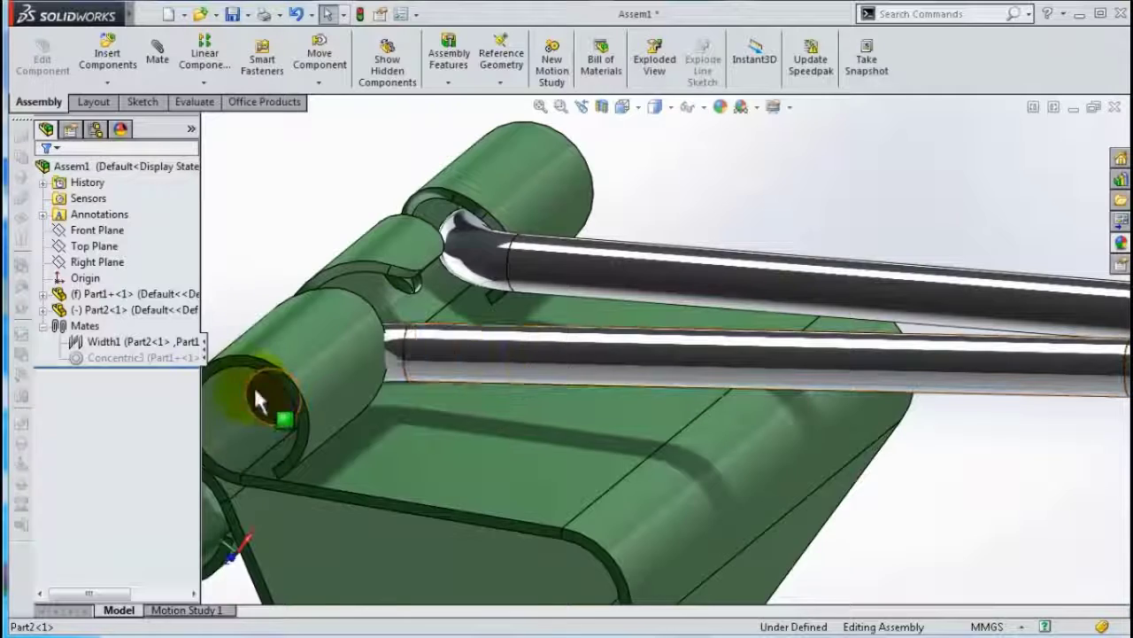
{"action": "scroll", "coordinate": [257, 400], "scroll_direction": "down", "scroll_amount": 3}
{"action": "left_click", "coordinate": [317, 390]}
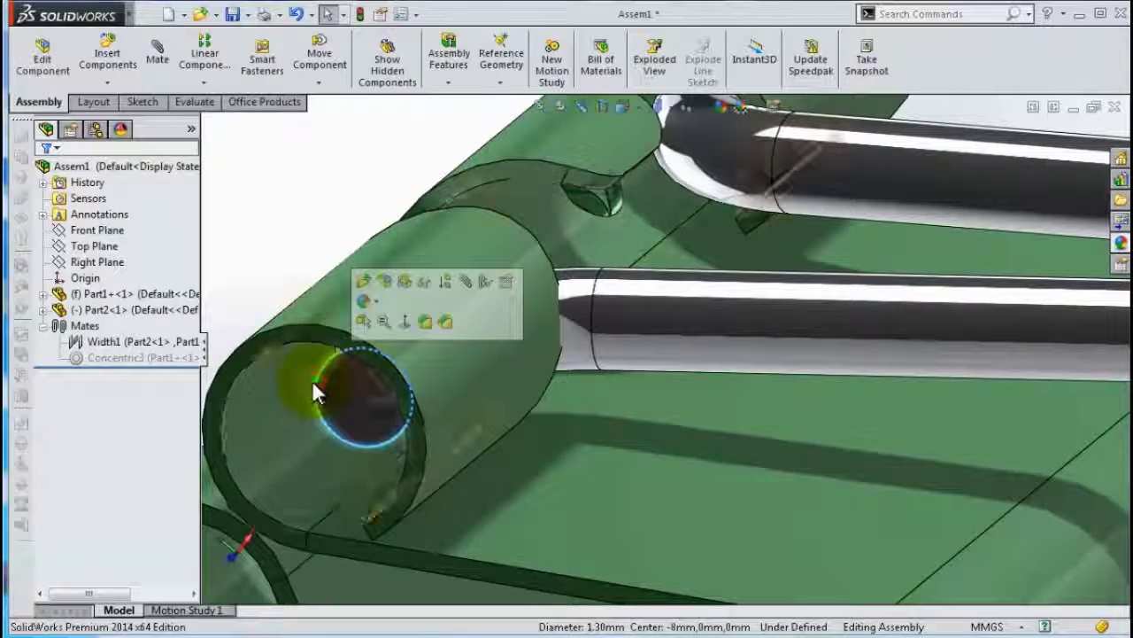
Save the assembly, then add a reference axis through the handle wire's cylindrical end while editing Part2
{"action": "left_click", "coordinate": [387, 281]}
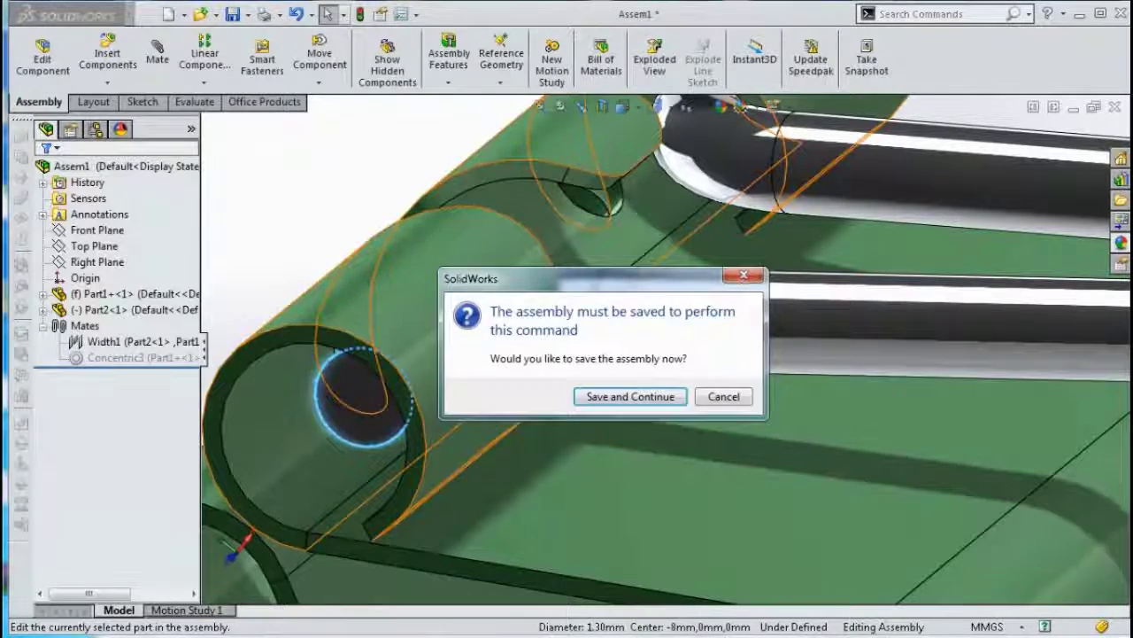
{"action": "key", "text": "Return"}
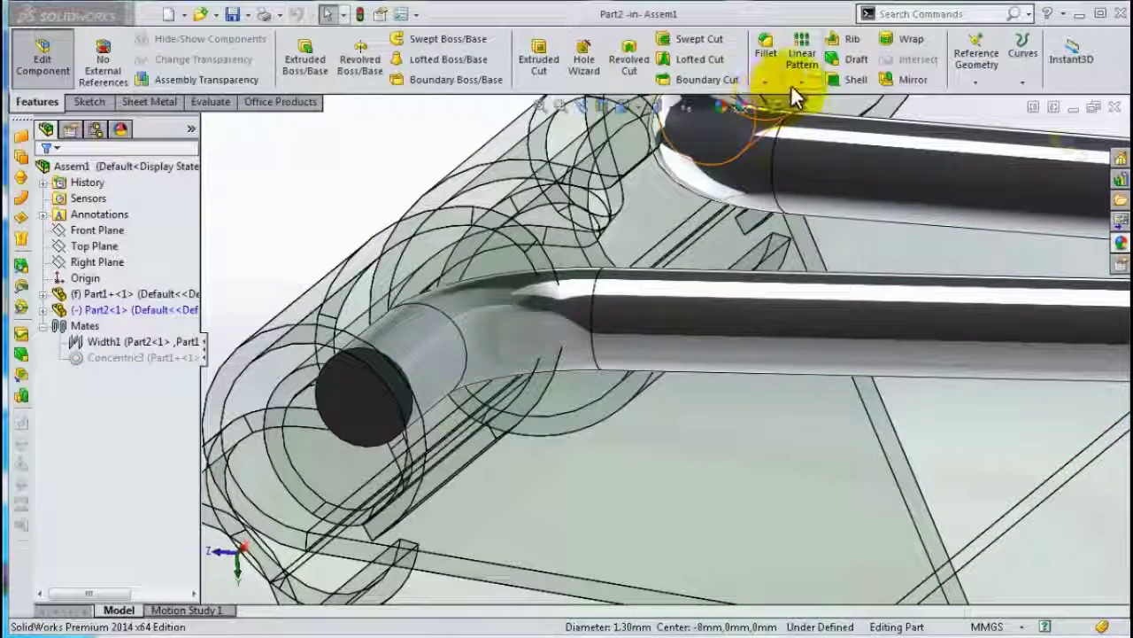
{"action": "left_click", "coordinate": [970, 80]}
{"action": "left_click", "coordinate": [970, 113]}
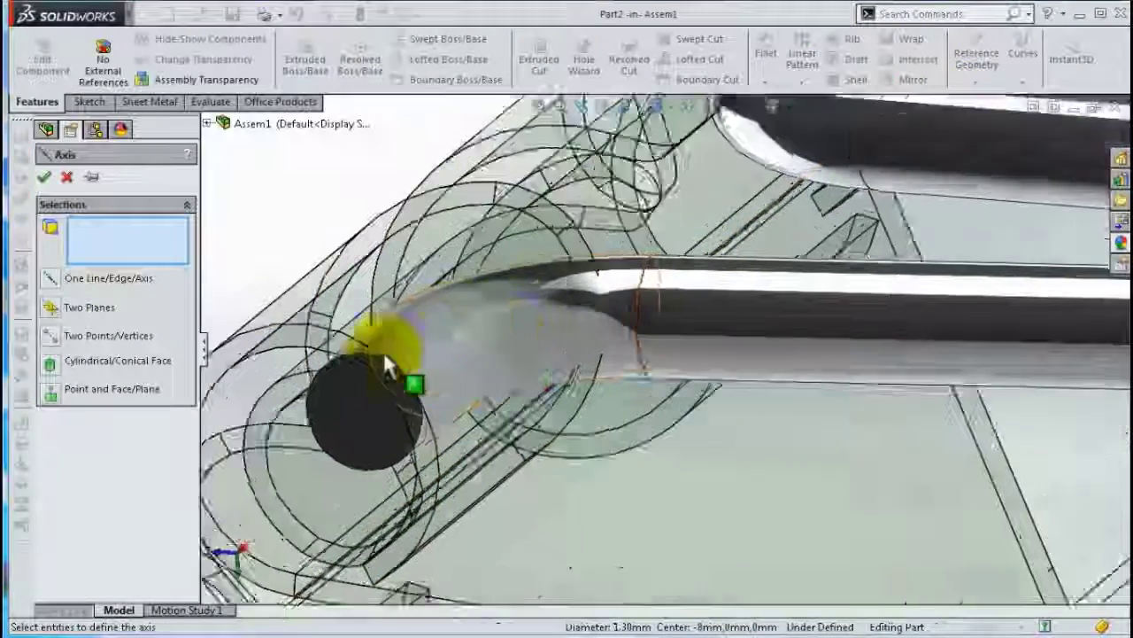
{"action": "scroll", "coordinate": [383, 351], "scroll_direction": "down", "scroll_amount": 4}
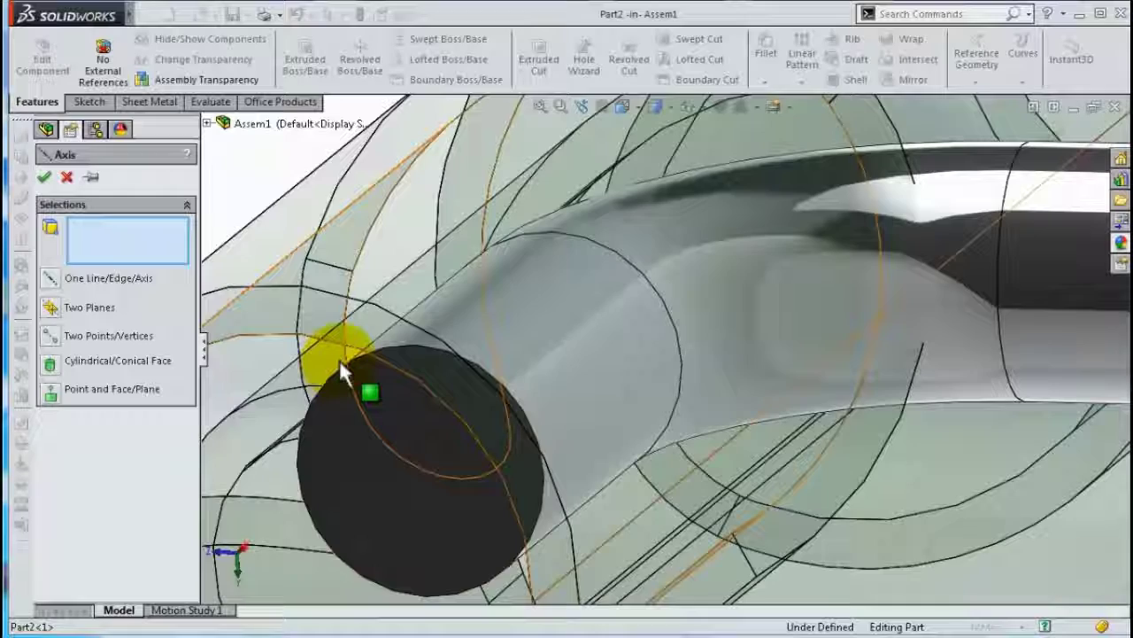
{"action": "left_click", "coordinate": [339, 360]}
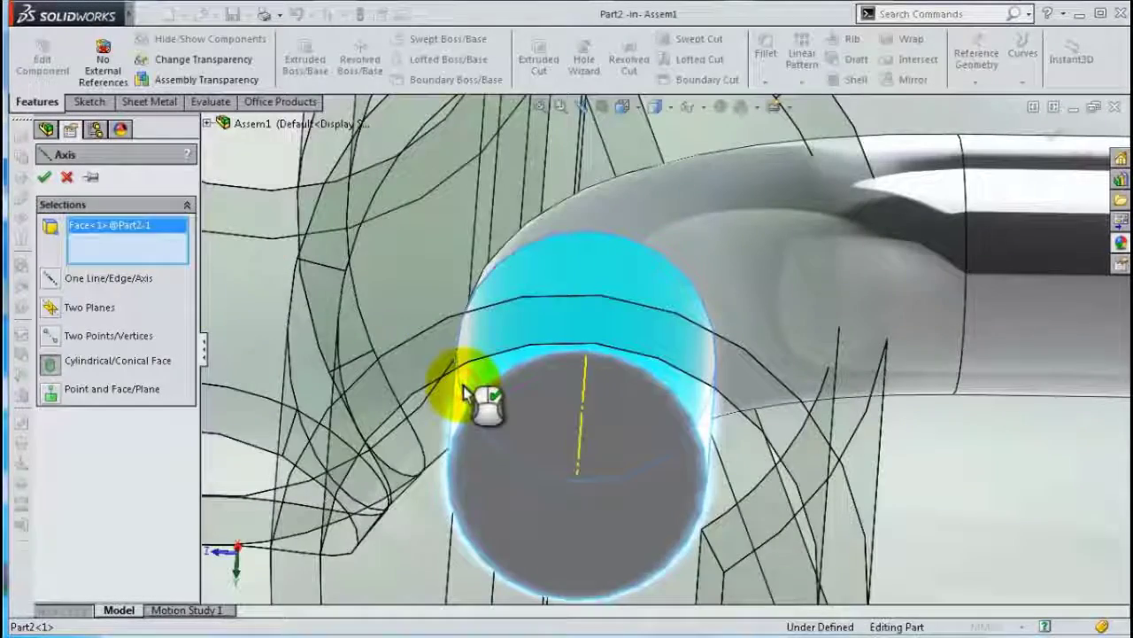
{"action": "right_click", "coordinate": [462, 383]}
{"action": "scroll", "coordinate": [479, 388], "scroll_direction": "up", "scroll_amount": 3}
{"action": "scroll", "coordinate": [493, 386], "scroll_direction": "up", "scroll_amount": 2}
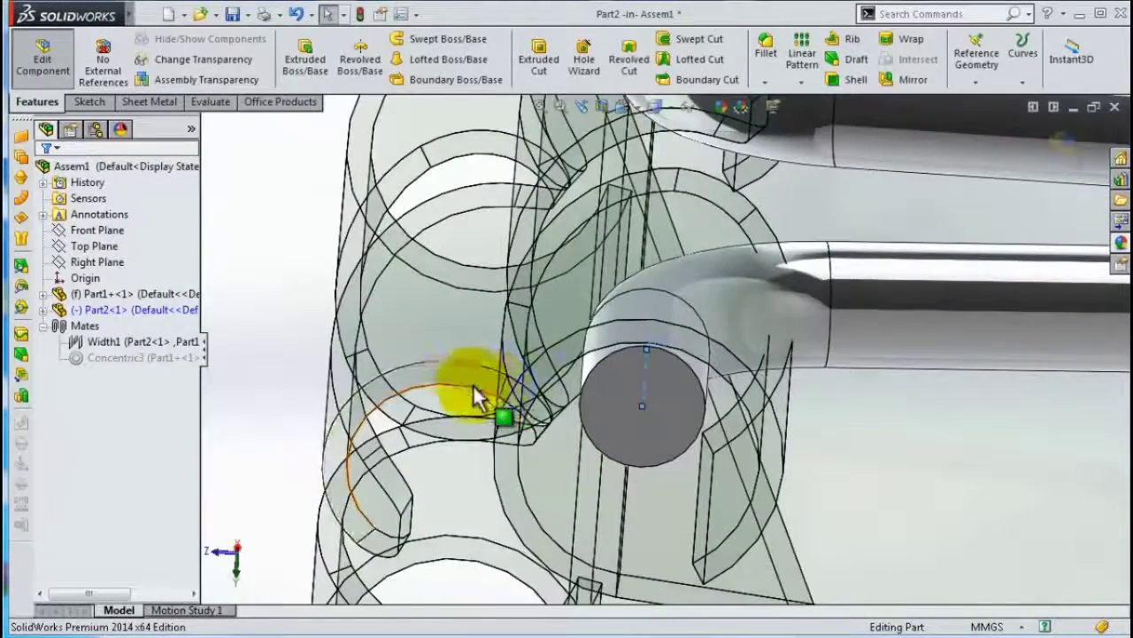
{"action": "left_click", "coordinate": [1068, 145]}
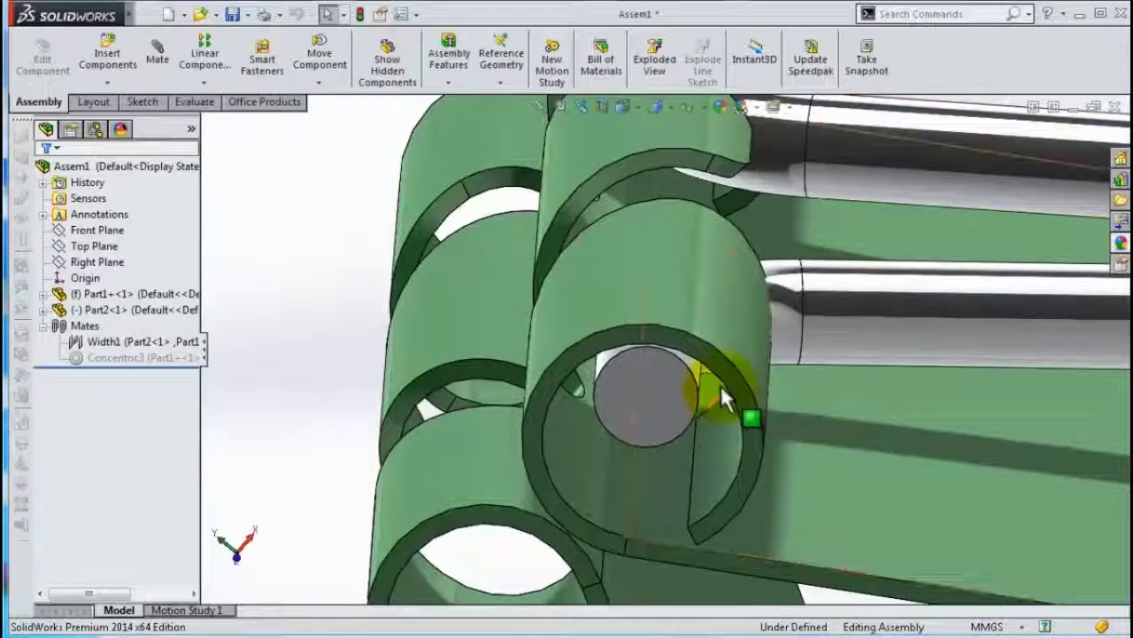
{"action": "middle_click_drag", "start_coordinate": [721, 385], "coordinate": [734, 355]}
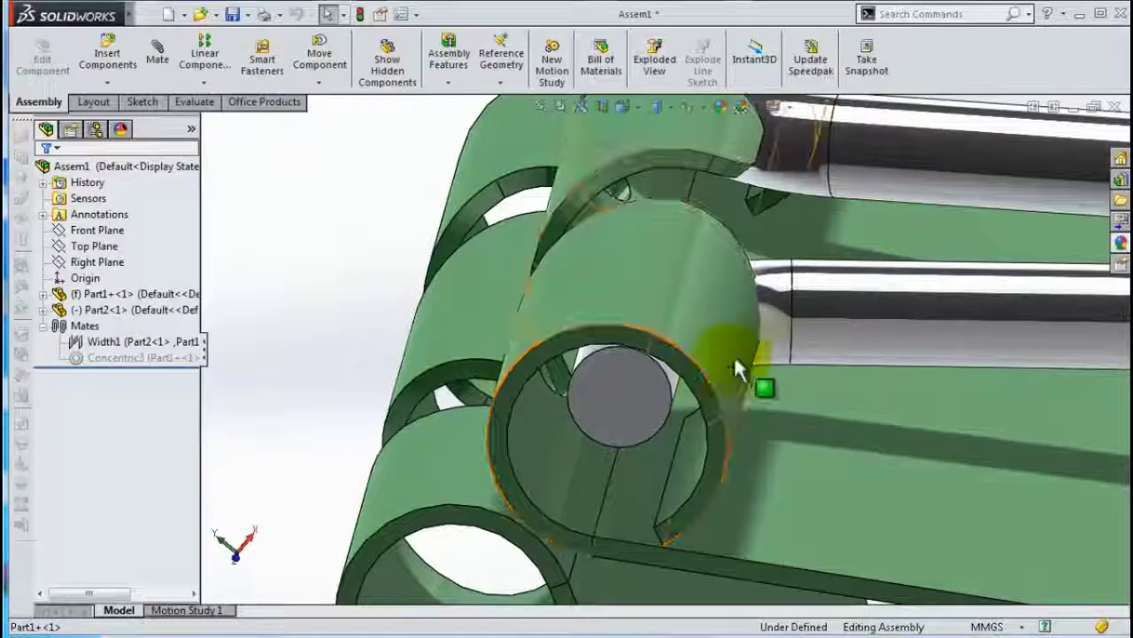
Mate the handle's Axis1 to the assembly's Right Plane
{"action": "left_click", "coordinate": [95, 309]}
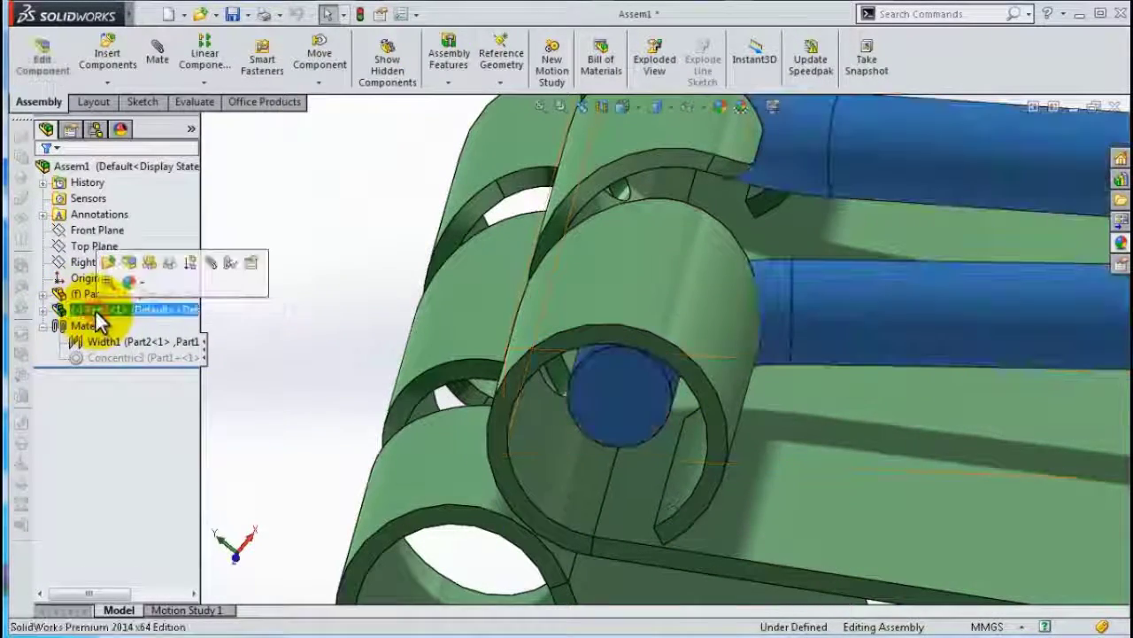
{"action": "left_click", "coordinate": [43, 310]}
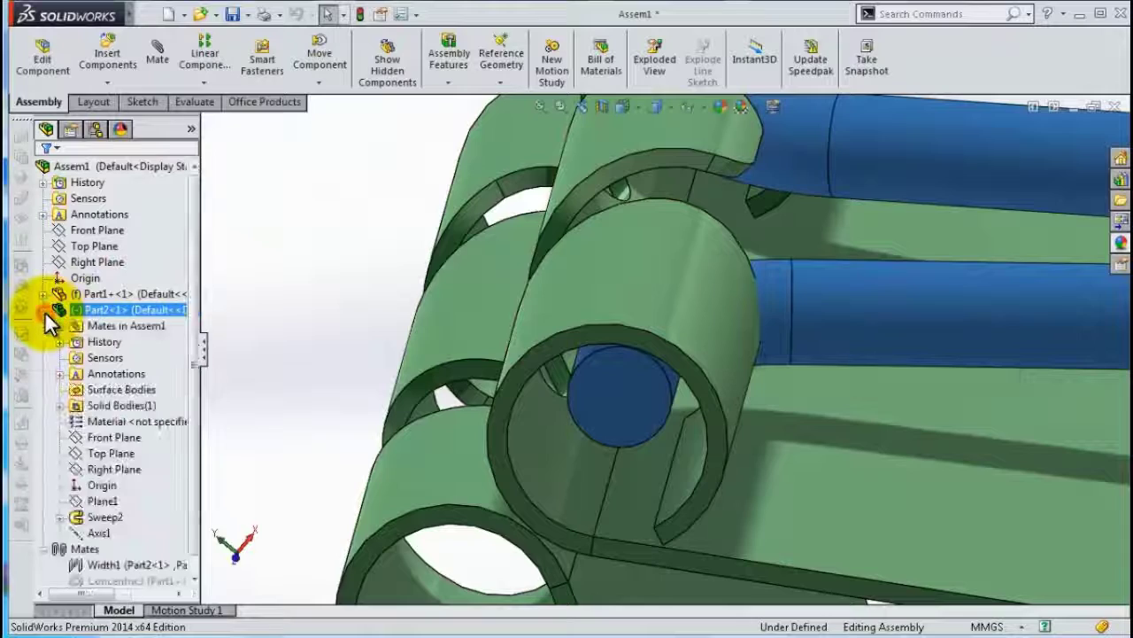
{"action": "left_click", "coordinate": [100, 533]}
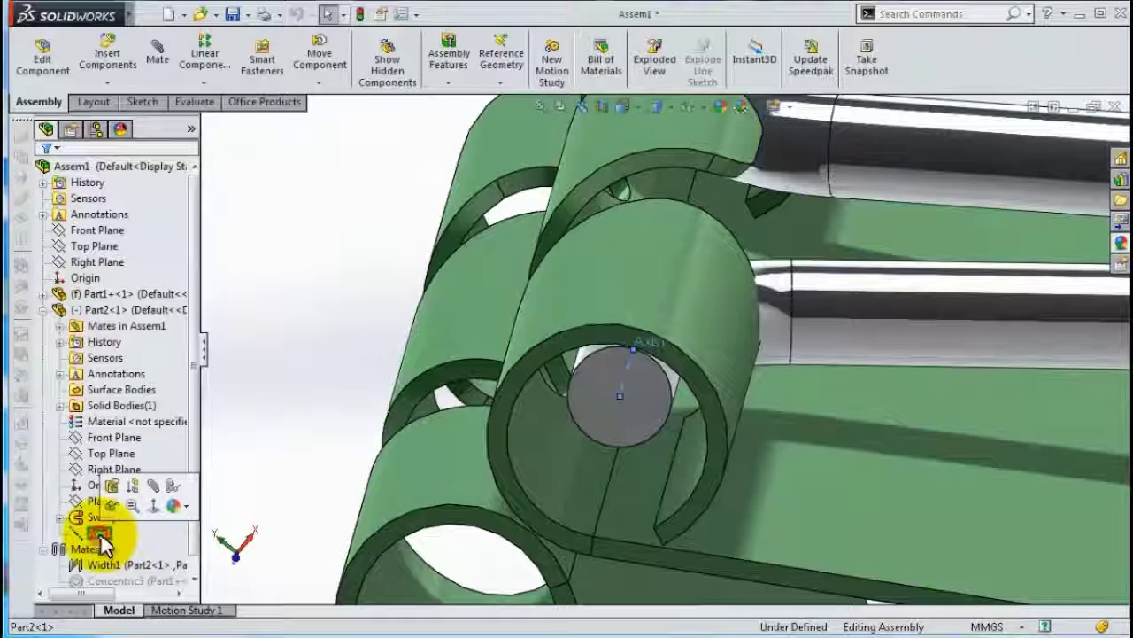
{"action": "left_click", "coordinate": [152, 487]}
{"action": "scroll", "coordinate": [443, 483], "scroll_direction": "up", "scroll_amount": 3}
{"action": "scroll", "coordinate": [615, 509], "scroll_direction": "up", "scroll_amount": 3}
{"action": "mouse_move", "coordinate": [611, 509]}
{"action": "middle_mouse_down"}
{"action": "mouse_move", "coordinate": [576, 430]}
{"action": "mouse_move", "coordinate": [582, 475]}
{"action": "middle_mouse_up"}
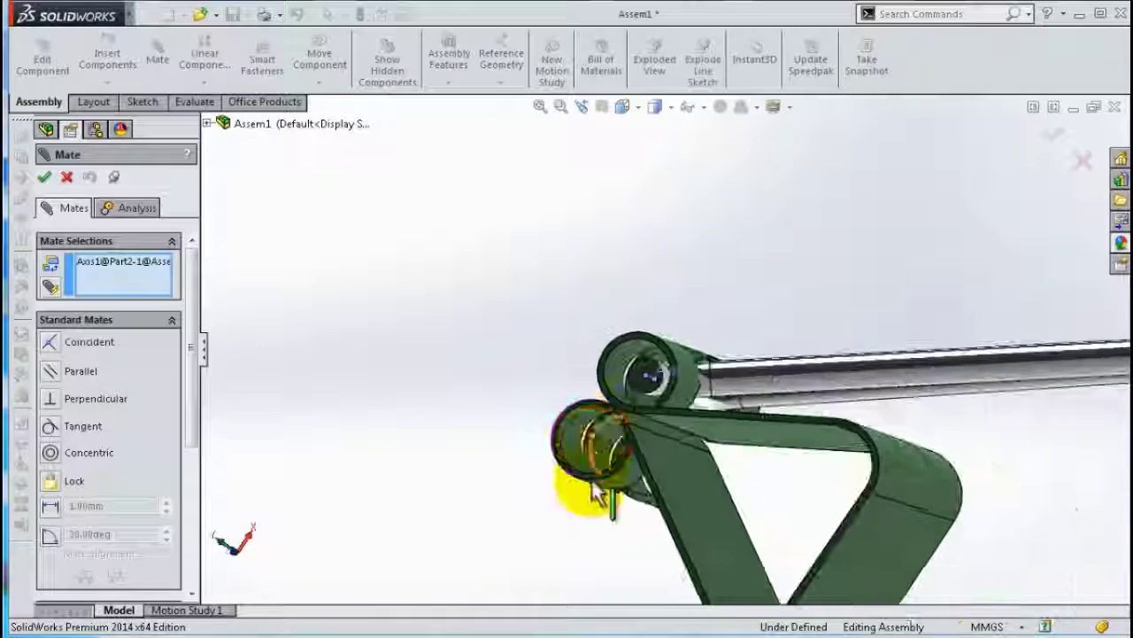
{"action": "left_click", "coordinate": [207, 124]}
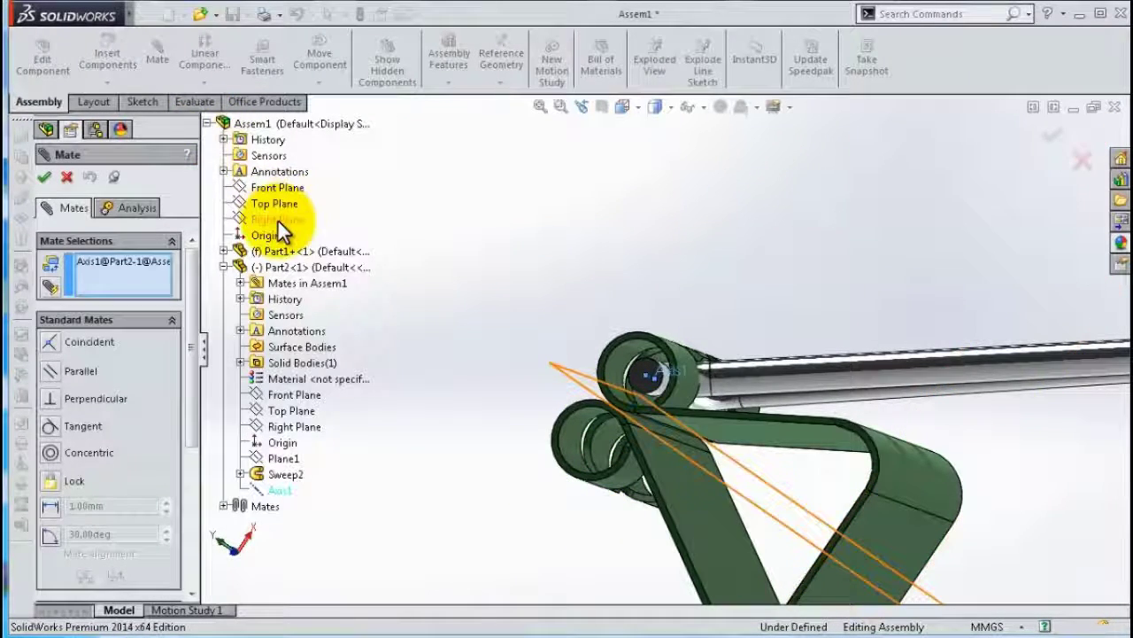
{"action": "left_click", "coordinate": [277, 219]}
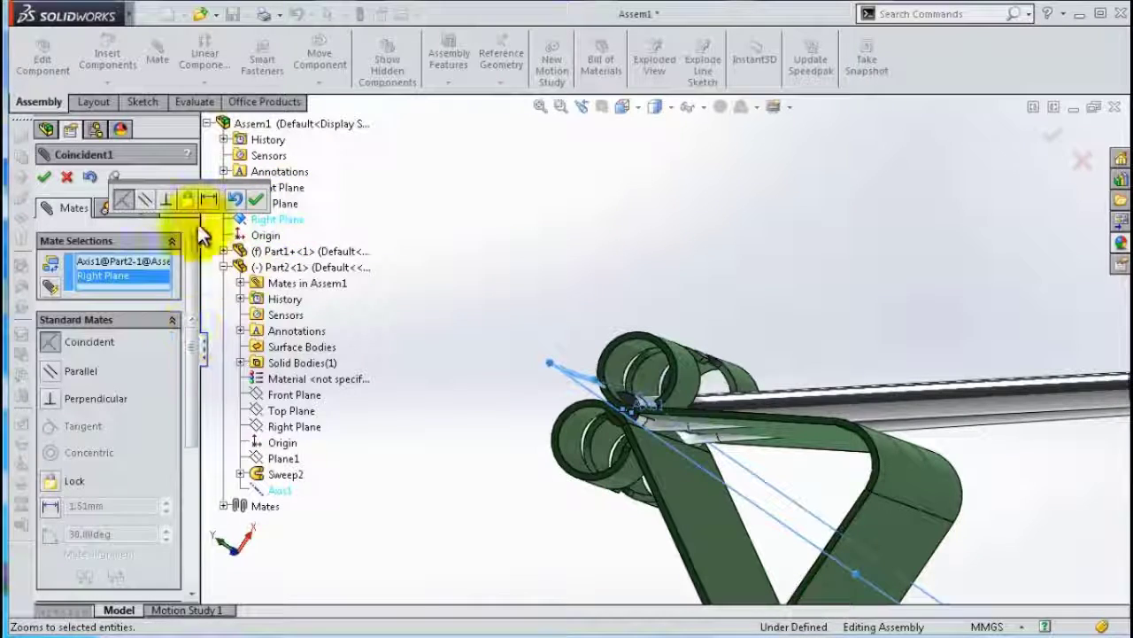
Make it a Distance mate and change its value from 1.51mm to 1.30mm
{"action": "left_click", "coordinate": [209, 200]}
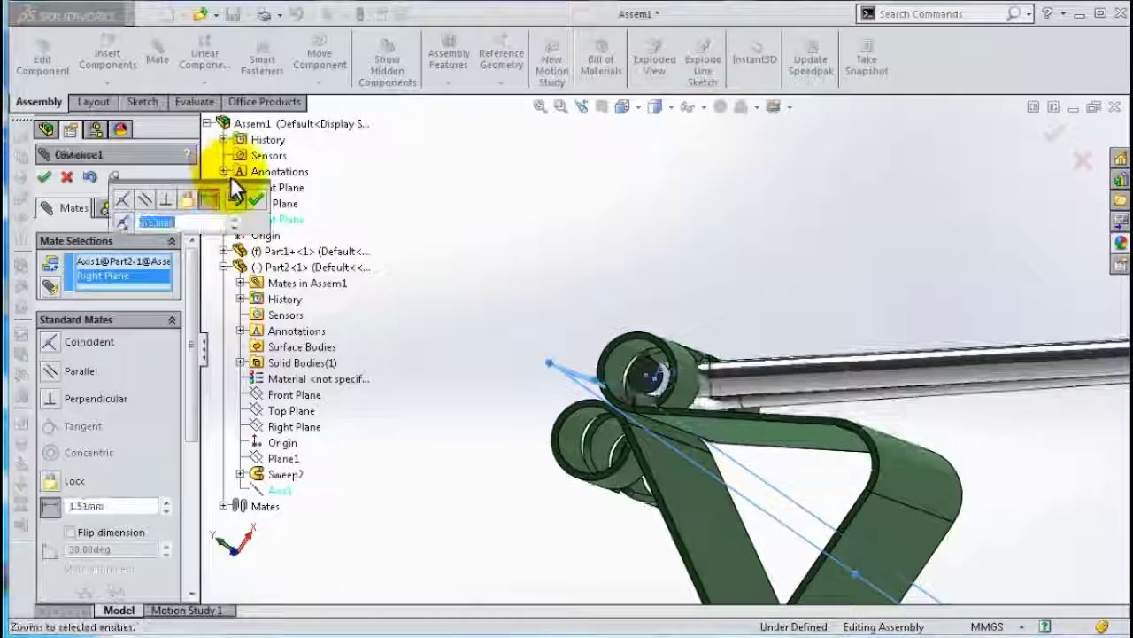
{"action": "middle_click_drag", "start_coordinate": [467, 260], "coordinate": [474, 257]}
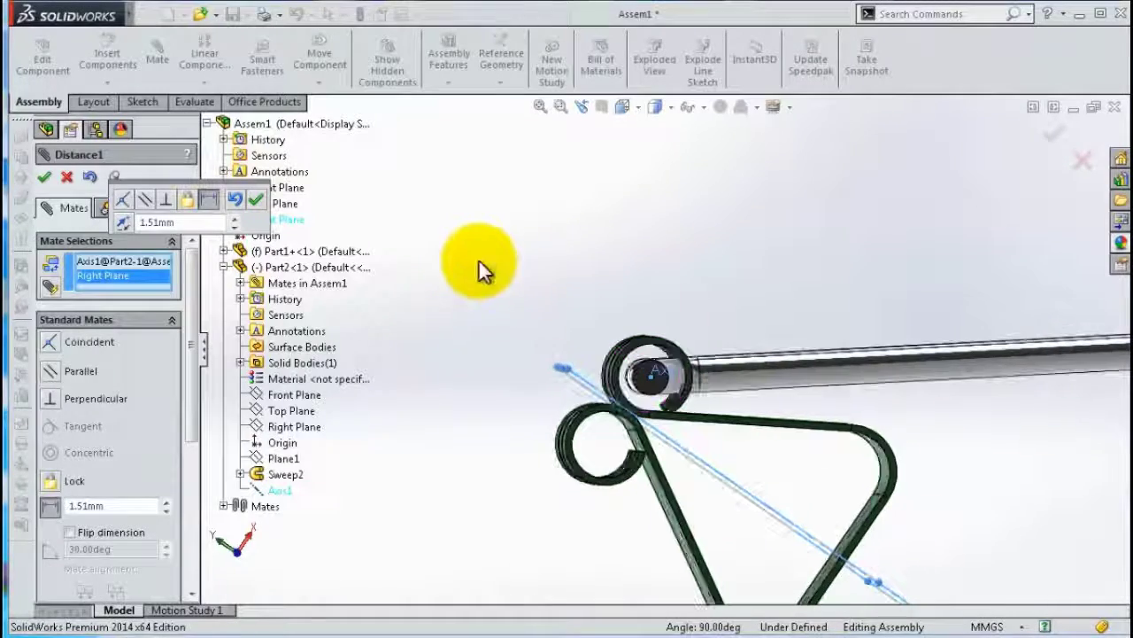
{"action": "scroll", "coordinate": [650, 417], "scroll_direction": "down", "scroll_amount": 2}
{"action": "scroll", "coordinate": [646, 422], "scroll_direction": "down", "scroll_amount": 2}
{"action": "scroll", "coordinate": [611, 394], "scroll_direction": "down", "scroll_amount": 2}
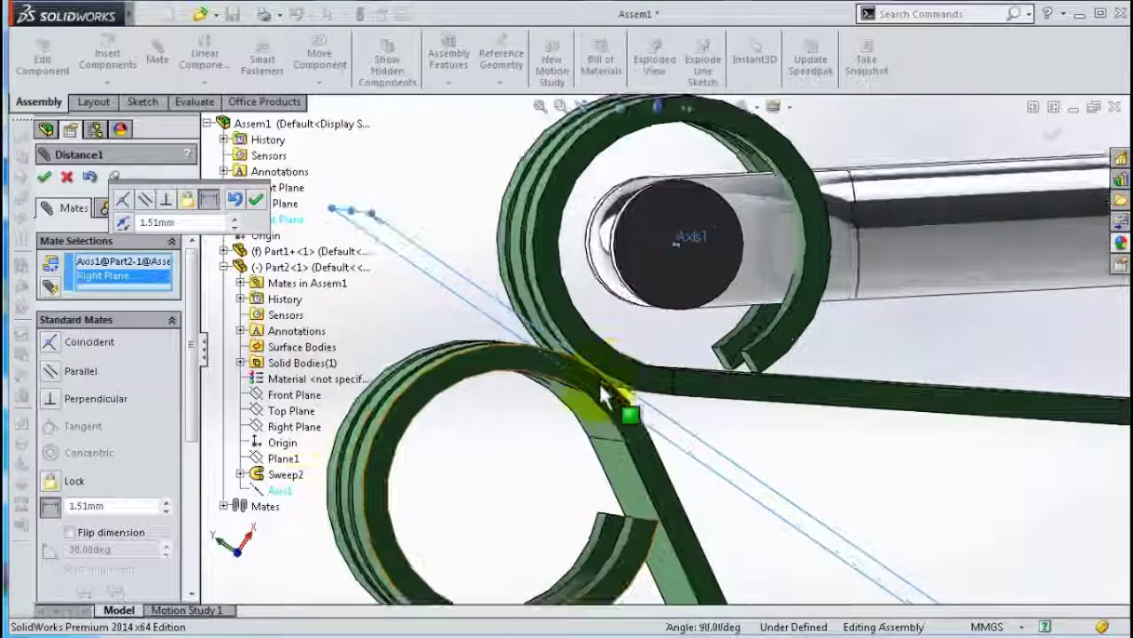
{"action": "left_click_drag", "start_coordinate": [194, 386], "coordinate": [194, 418]}
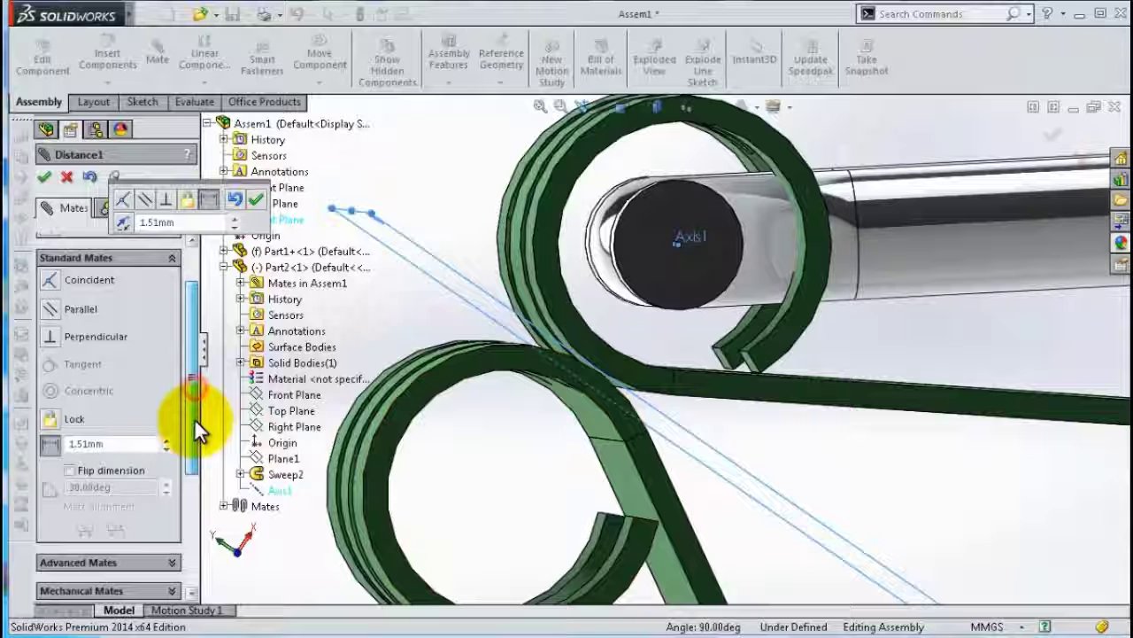
{"action": "double_click", "coordinate": [93, 443]}
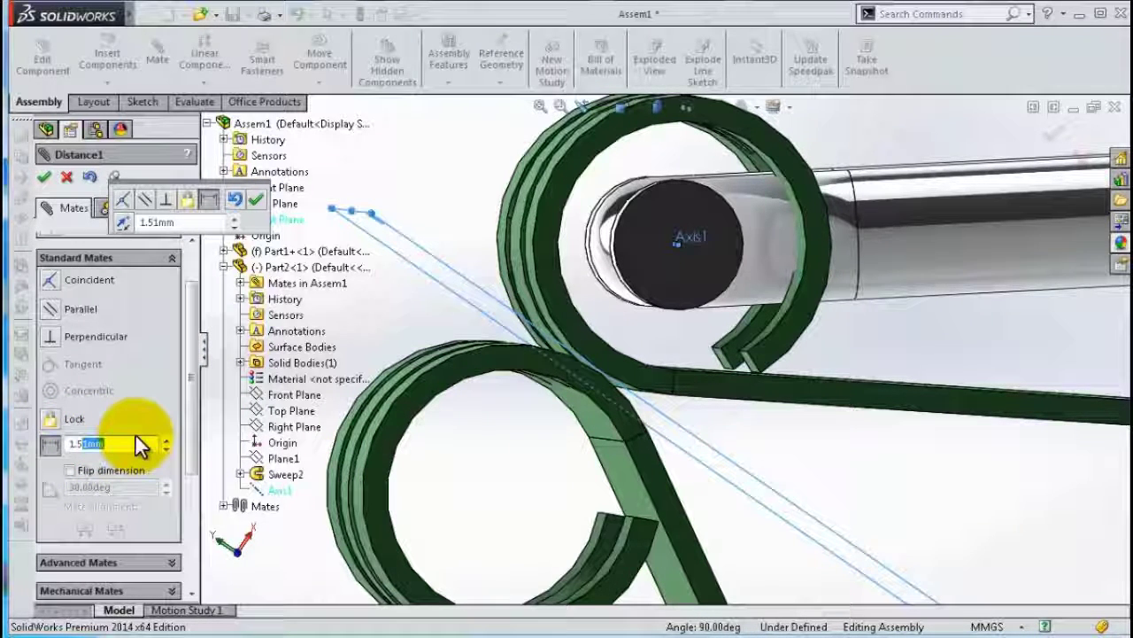
{"action": "key", "text": "BackSpace"}
{"action": "key", "text": "BackSpace"}
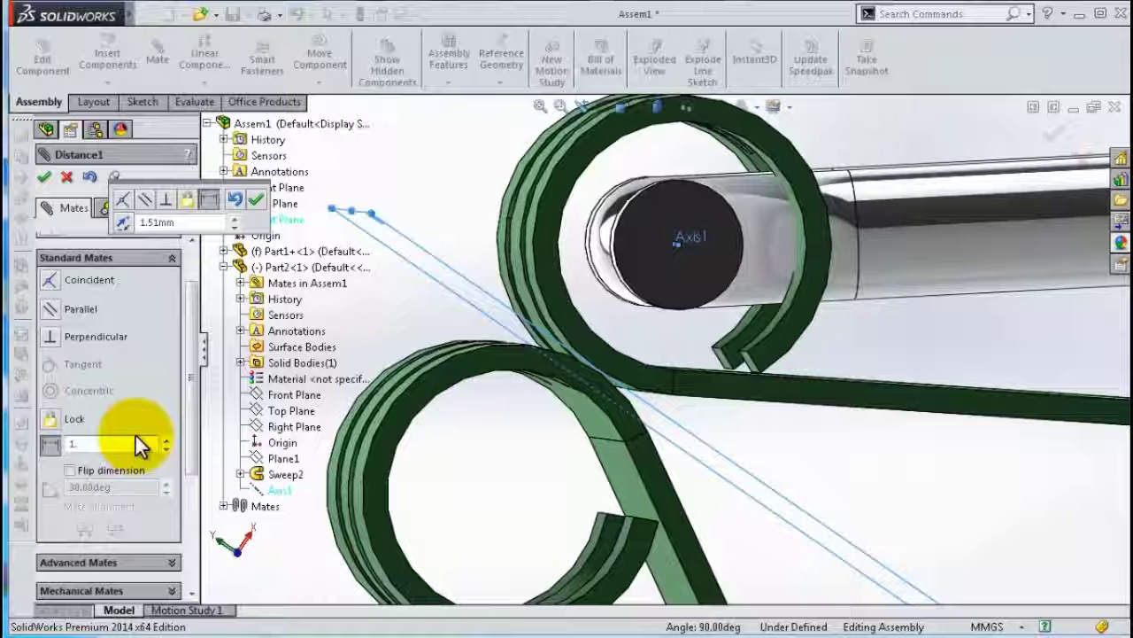
{"action": "type", "text": "3"}
{"action": "key", "text": "Return"}
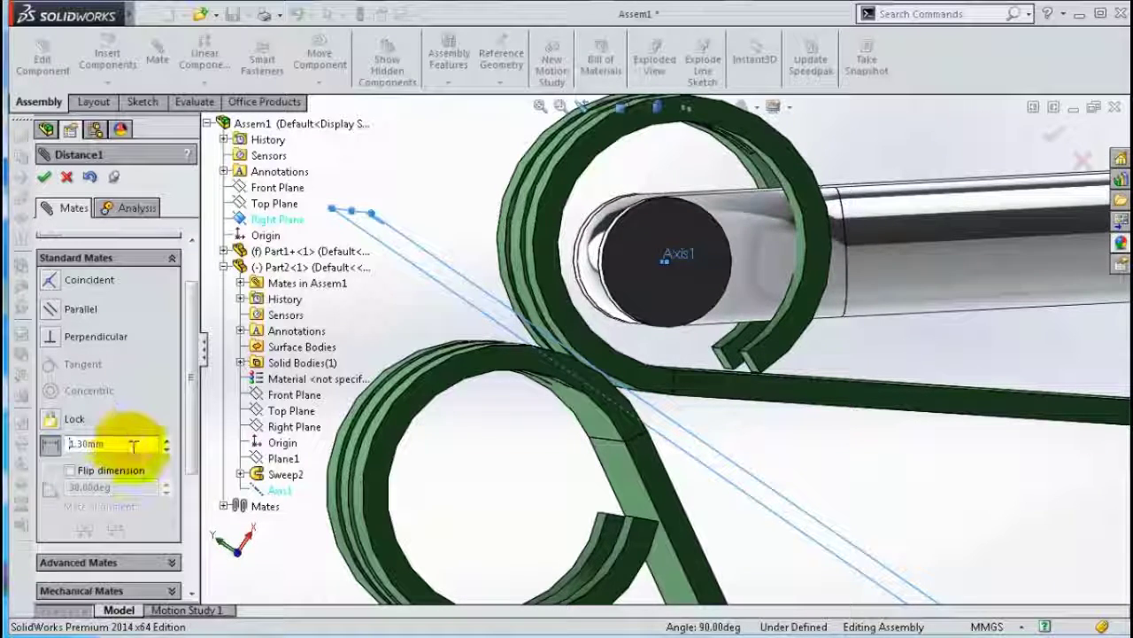
Accept the 1.30mm distance mate and make the rod end tangent to the hinge roll's inside face
{"action": "left_click", "coordinate": [43, 177]}
{"action": "middle_click_drag", "start_coordinate": [569, 257], "coordinate": [673, 317]}
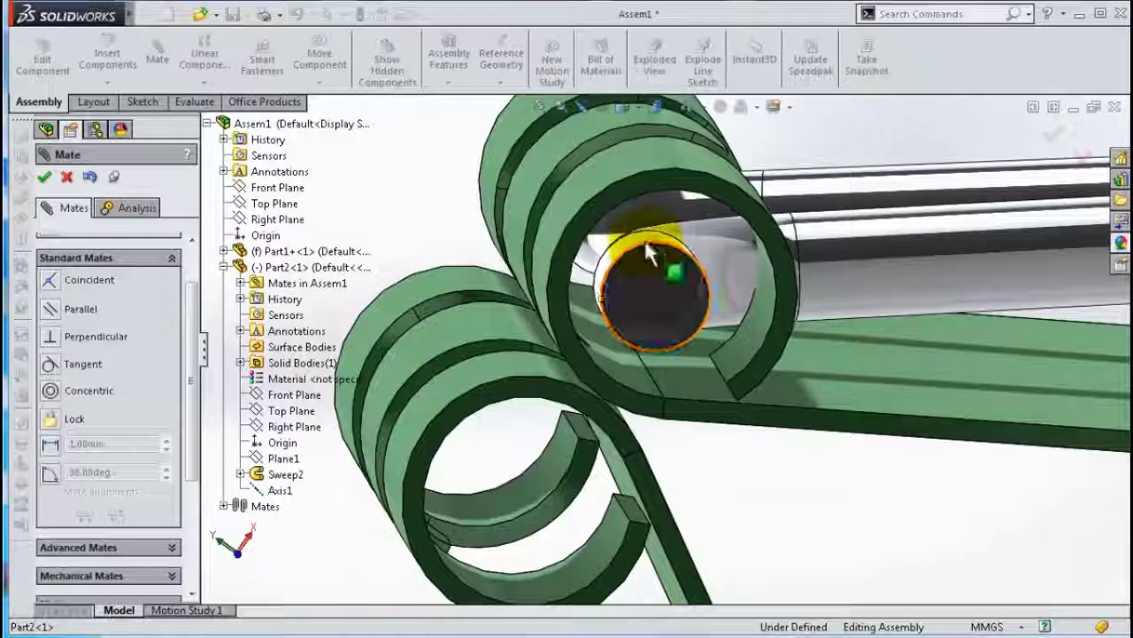
{"action": "left_click", "coordinate": [645, 239]}
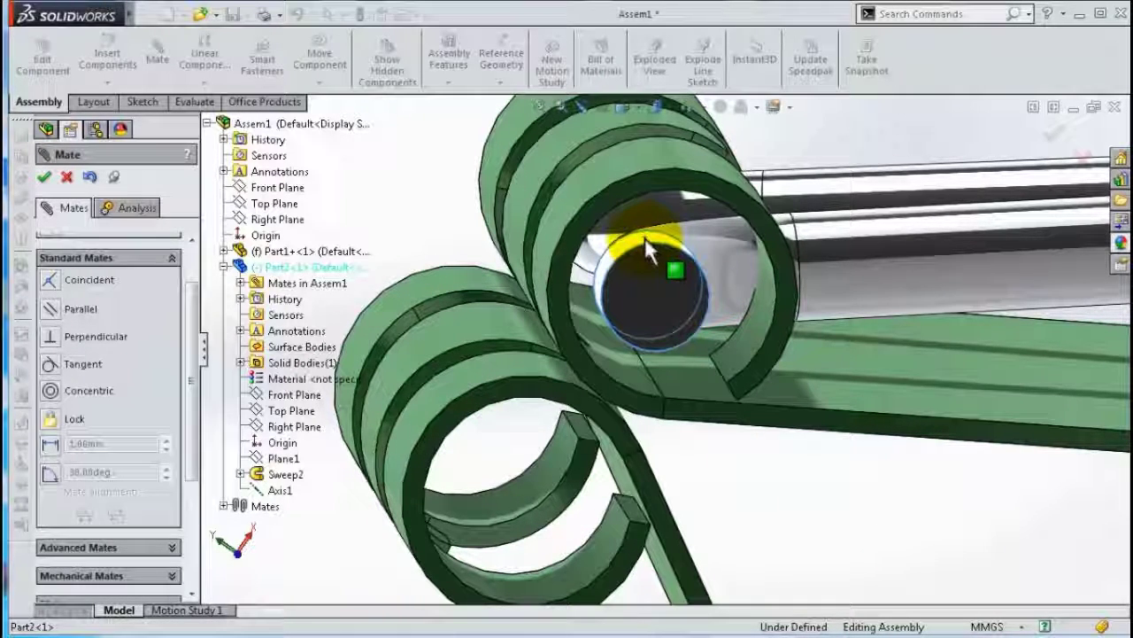
{"action": "left_click", "coordinate": [615, 367]}
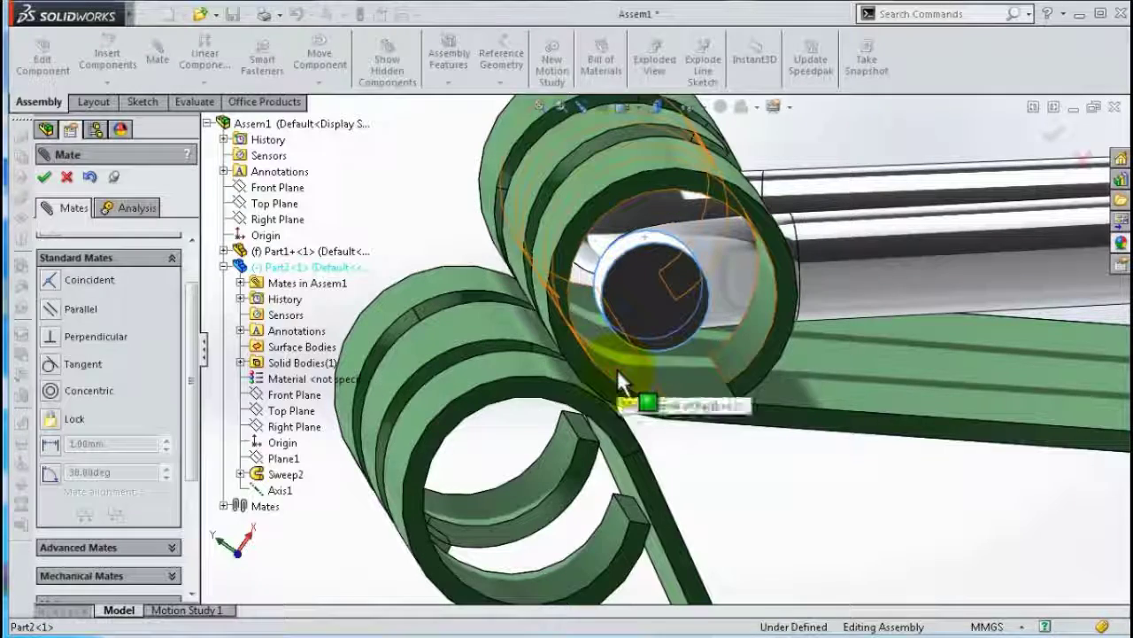
{"action": "left_click", "coordinate": [684, 401]}
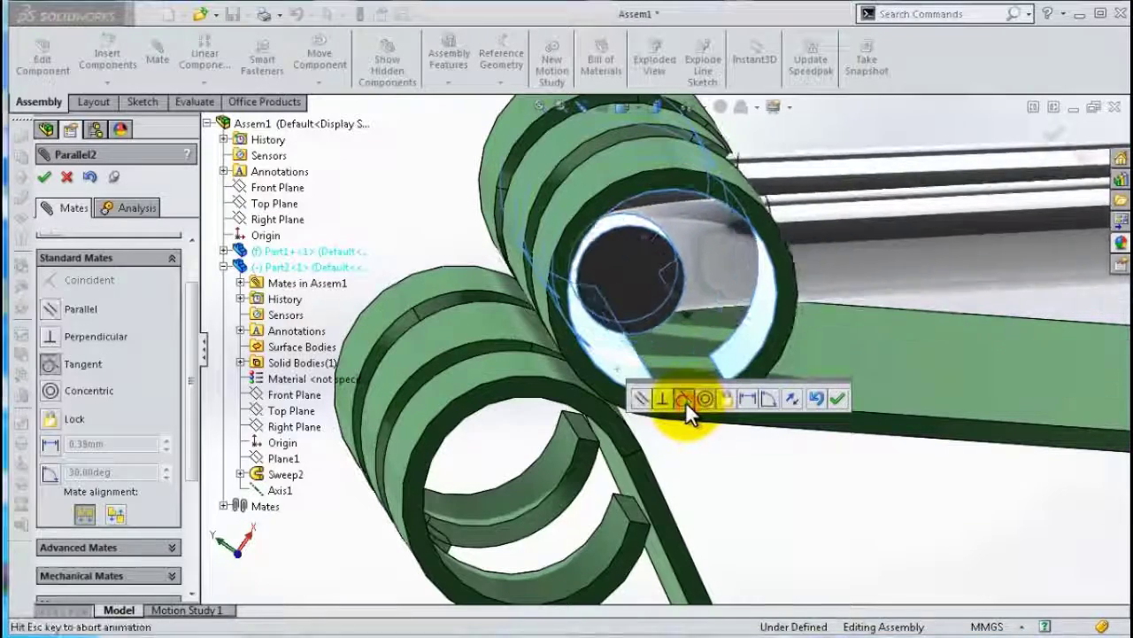
{"action": "left_click", "coordinate": [837, 398]}
{"action": "mouse_move", "coordinate": [835, 399]}
{"action": "middle_mouse_down"}
{"action": "mouse_move", "coordinate": [842, 330]}
{"action": "mouse_move", "coordinate": [831, 318]}
{"action": "middle_mouse_up"}
{"action": "left_click", "coordinate": [626, 284]}
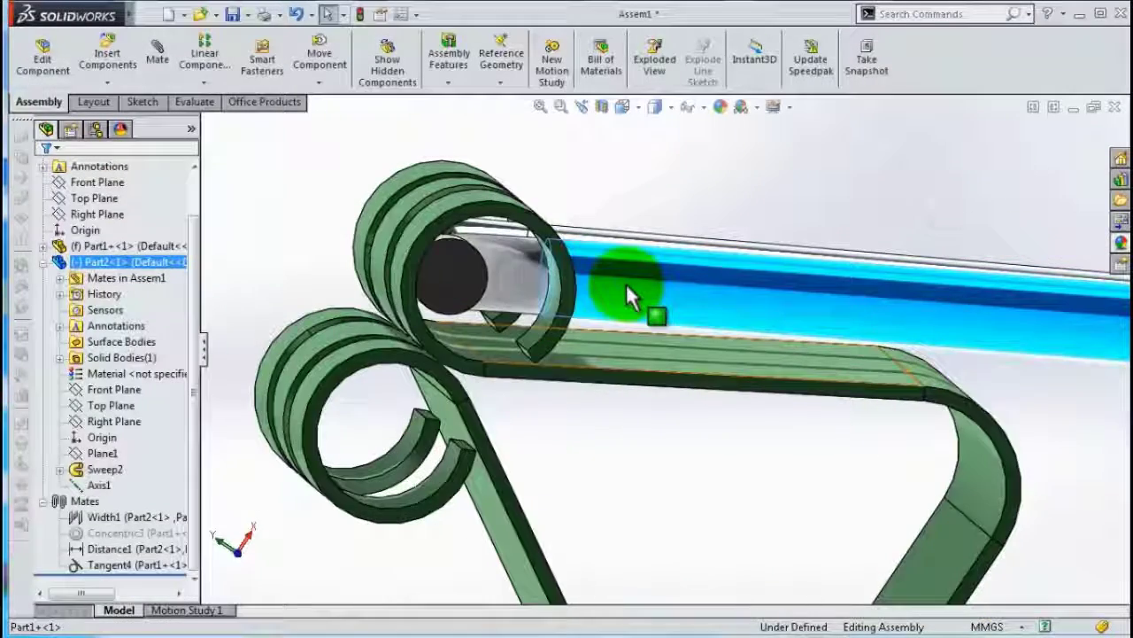
Make the handle rod tangent to the clip body's curved face and close the mate tool
{"action": "middle_click_drag", "start_coordinate": [492, 279], "coordinate": [453, 263]}
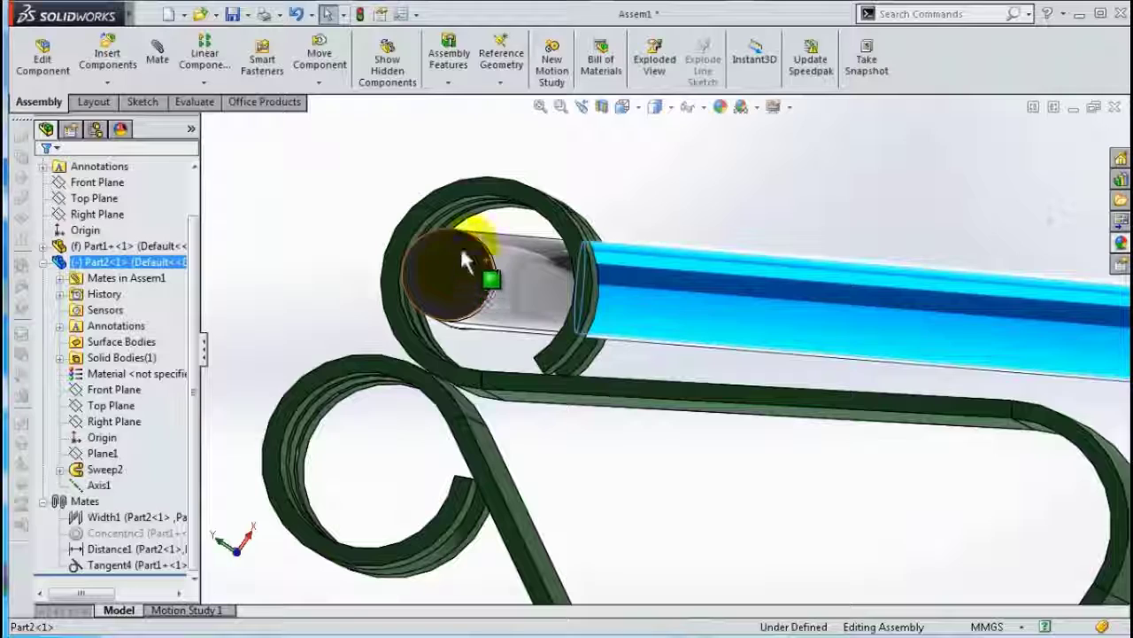
{"action": "middle_click_drag", "start_coordinate": [506, 325], "coordinate": [502, 329]}
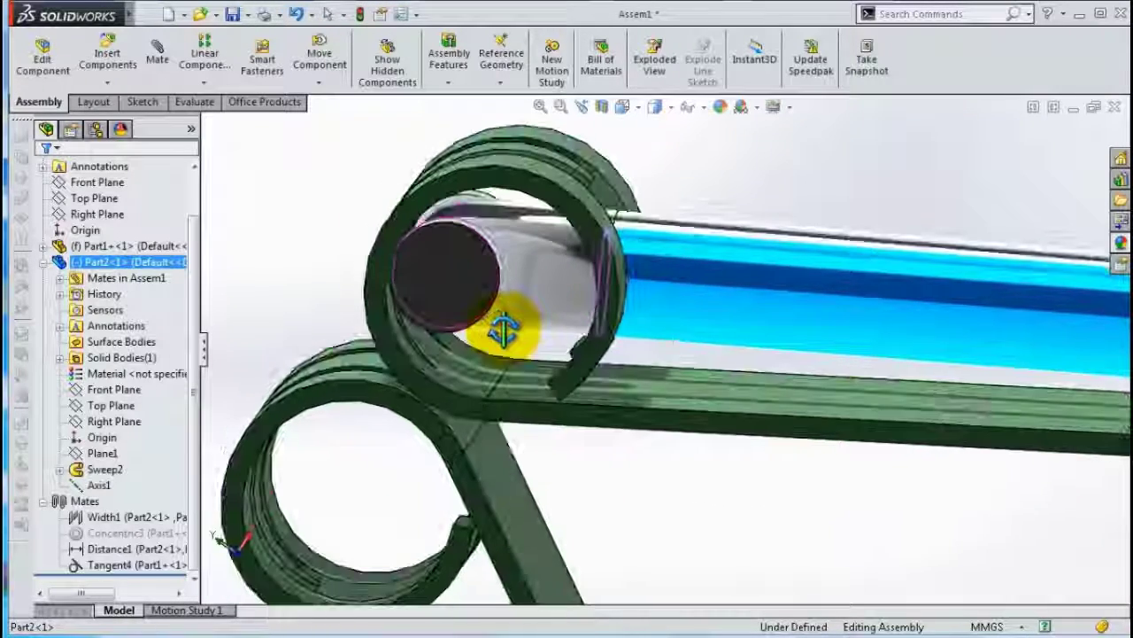
{"action": "middle_click_drag", "start_coordinate": [508, 341], "coordinate": [540, 354]}
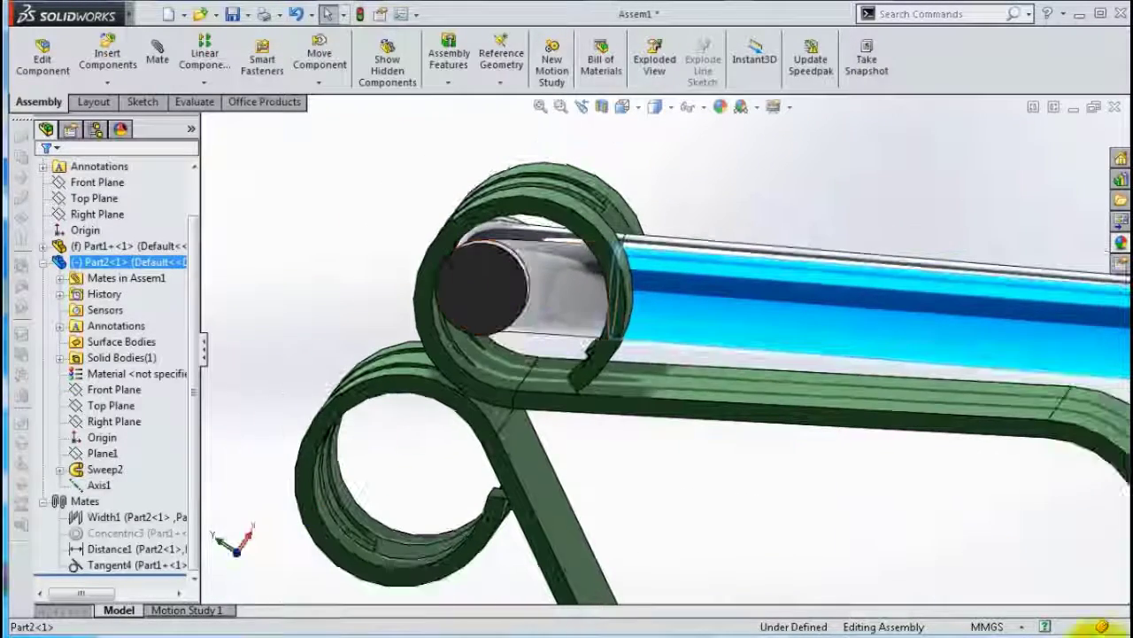
{"action": "left_click", "coordinate": [986, 537]}
{"action": "middle_click_drag", "start_coordinate": [986, 536], "coordinate": [770, 461]}
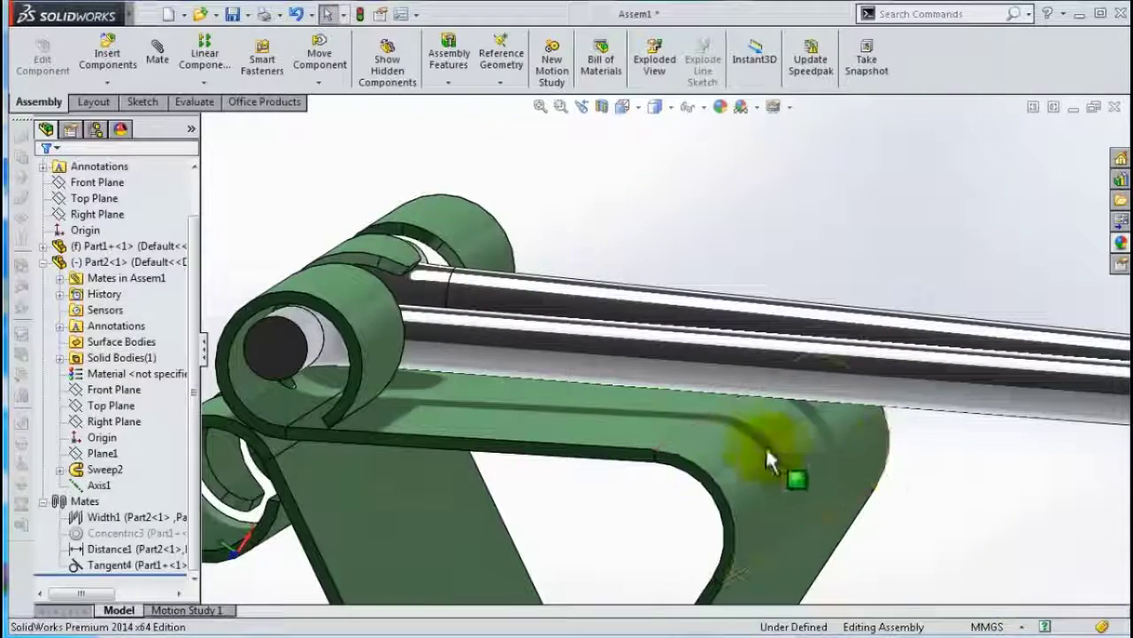
{"action": "left_click", "coordinate": [751, 447]}
{"action": "left_click", "coordinate": [896, 338]}
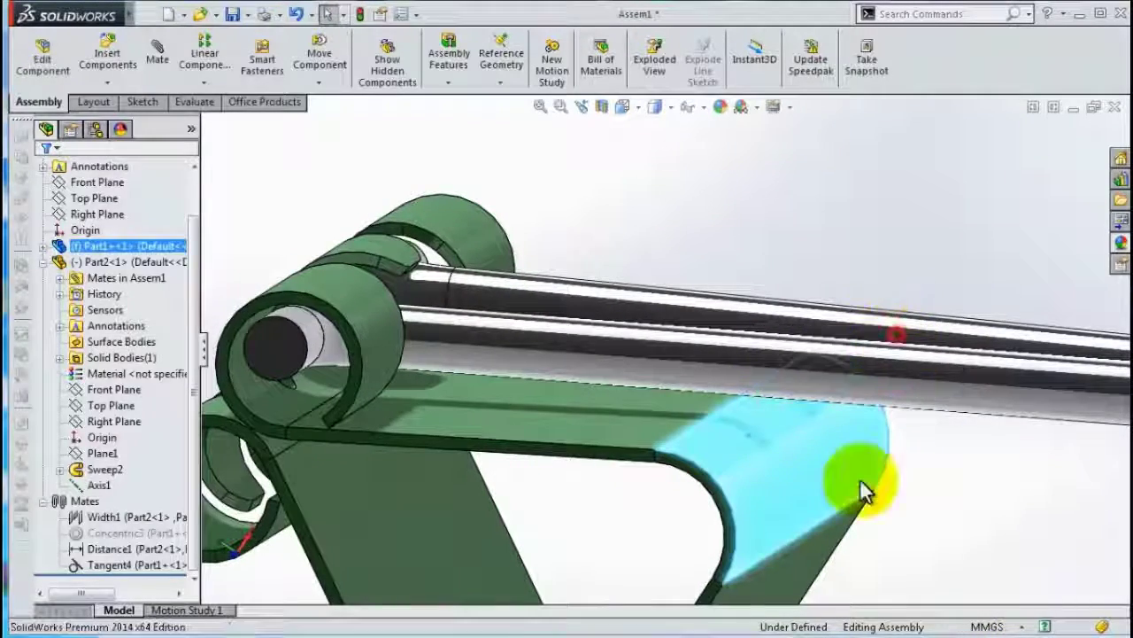
{"action": "middle_click_drag", "start_coordinate": [916, 496], "coordinate": [838, 352]}
{"action": "left_click", "coordinate": [759, 289]}
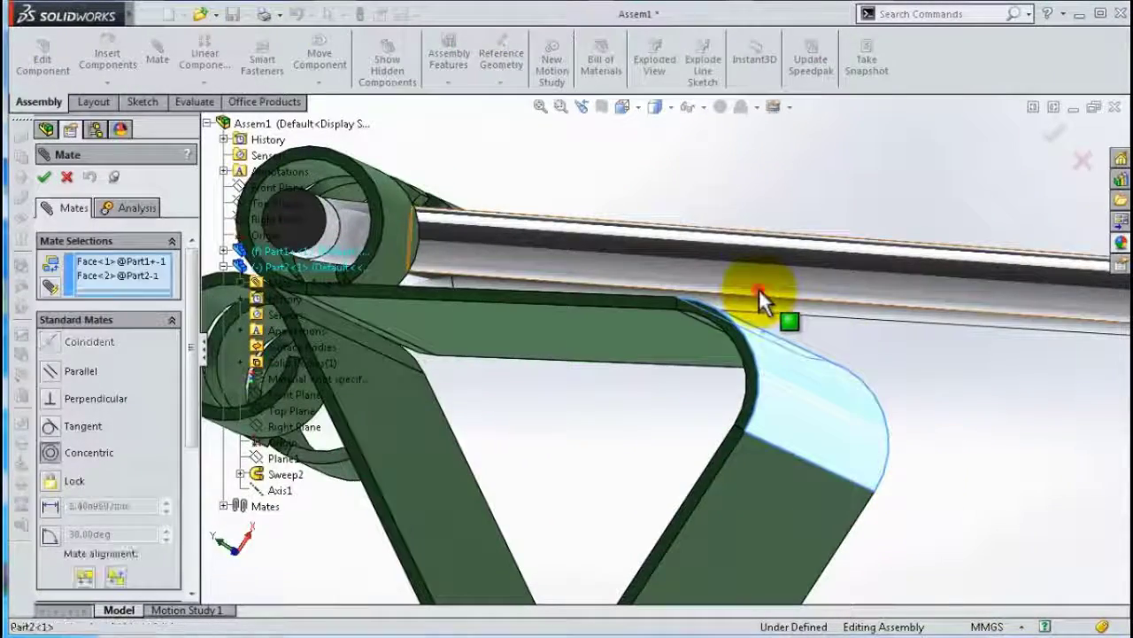
{"action": "left_click", "coordinate": [826, 265]}
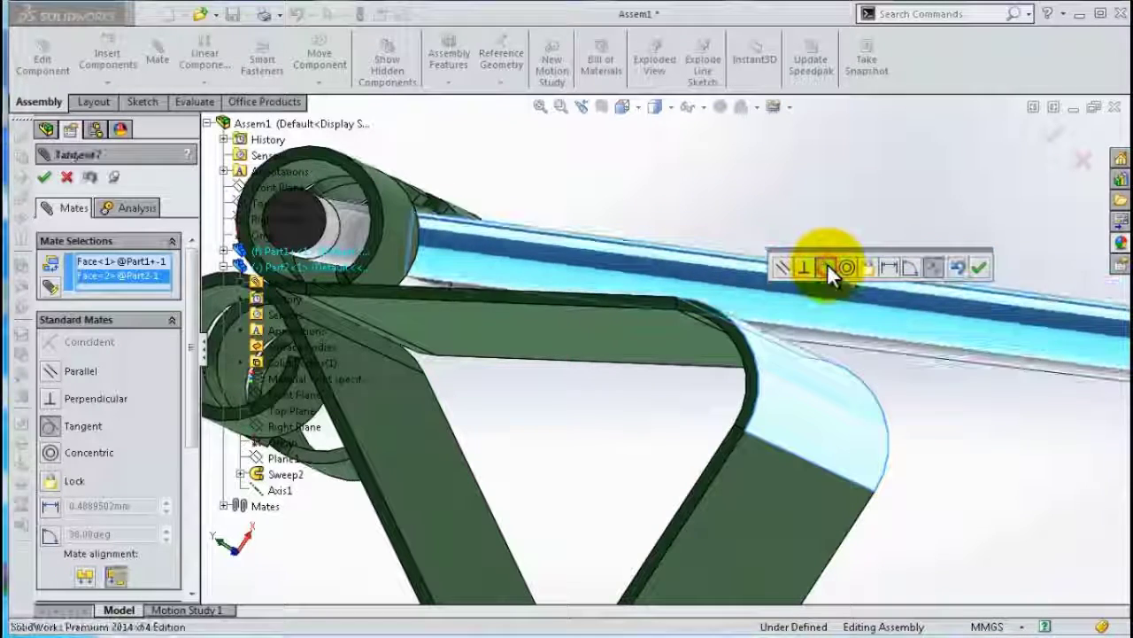
{"action": "left_click", "coordinate": [979, 267]}
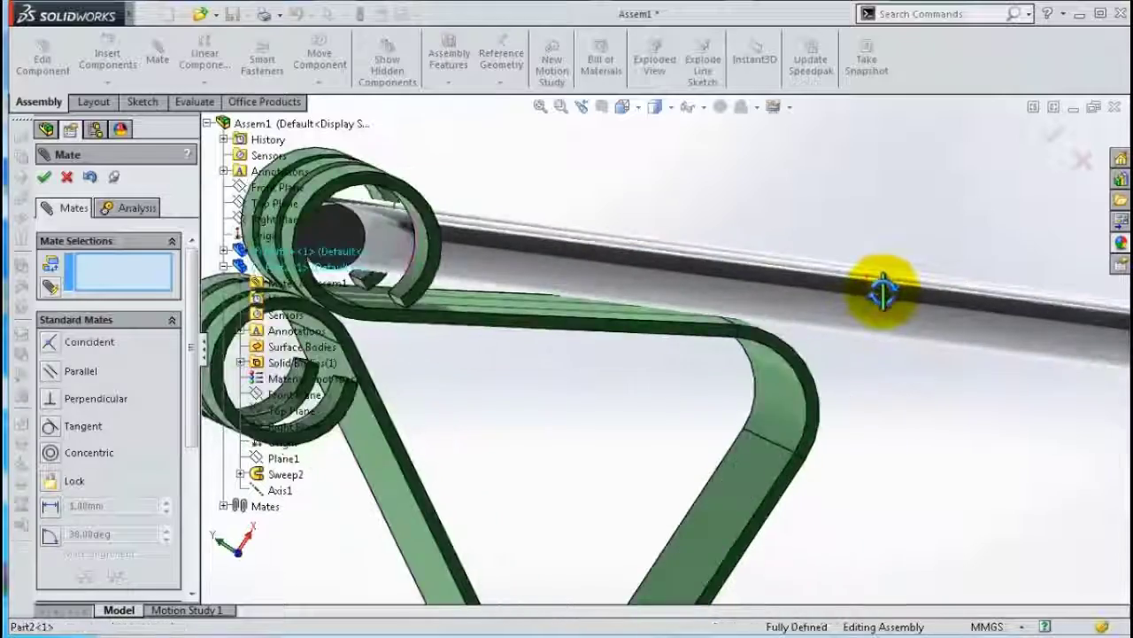
{"action": "scroll", "coordinate": [850, 287], "scroll_direction": "up", "scroll_amount": 2}
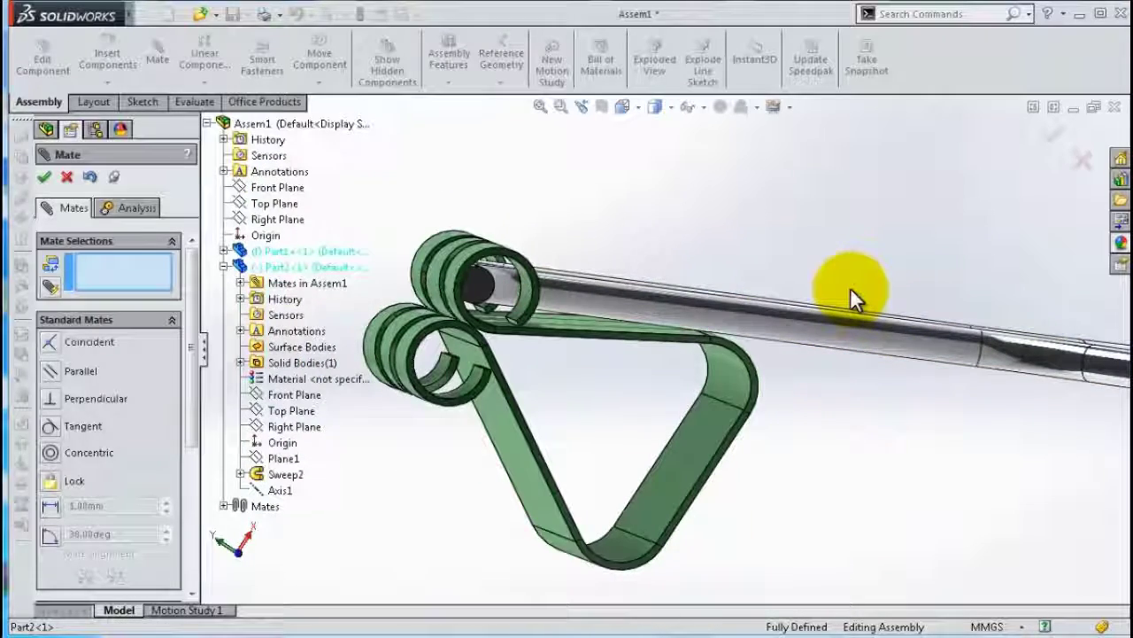
{"action": "left_click", "coordinate": [1056, 137]}
Fit the whole clip in view (Ctrl+7), then select Right Plane and Part2<1> in the tree
{"action": "mouse_move", "coordinate": [864, 260]}
{"action": "middle_mouse_down"}
{"action": "mouse_move", "coordinate": [838, 254]}
{"action": "mouse_move", "coordinate": [842, 243]}
{"action": "mouse_move", "coordinate": [853, 260]}
{"action": "mouse_move", "coordinate": [837, 263]}
{"action": "mouse_move", "coordinate": [769, 372]}
{"action": "mouse_move", "coordinate": [738, 296]}
{"action": "middle_mouse_up"}
{"action": "scroll", "coordinate": [620, 172], "scroll_direction": "up", "scroll_amount": 3}
{"action": "mouse_move", "coordinate": [620, 172]}
{"action": "middle_mouse_down"}
{"action": "mouse_move", "coordinate": [741, 260]}
{"action": "mouse_move", "coordinate": [795, 208]}
{"action": "mouse_move", "coordinate": [806, 265]}
{"action": "mouse_move", "coordinate": [774, 126]}
{"action": "mouse_move", "coordinate": [810, 425]}
{"action": "mouse_move", "coordinate": [787, 233]}
{"action": "mouse_move", "coordinate": [769, 425]}
{"action": "middle_mouse_up"}
{"action": "scroll", "coordinate": [795, 209], "scroll_direction": "up", "scroll_amount": 2}
{"action": "scroll", "coordinate": [797, 210], "scroll_direction": "down", "scroll_amount": 3}
{"action": "scroll", "coordinate": [771, 419], "scroll_direction": "down", "scroll_amount": 1}
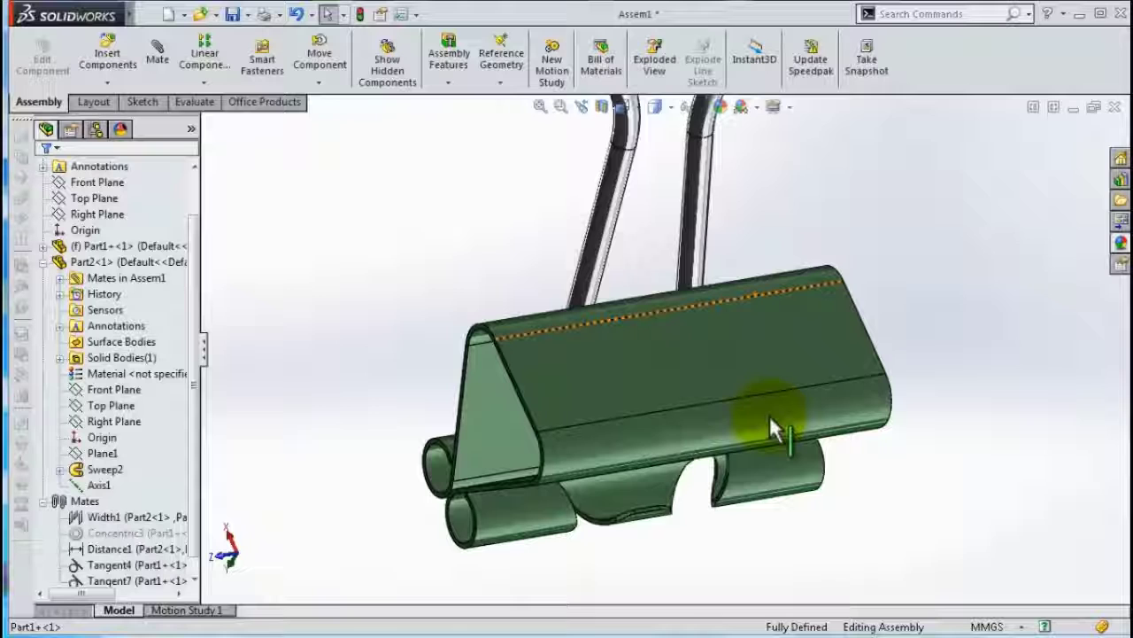
{"action": "key", "text": "ctrl+7"}
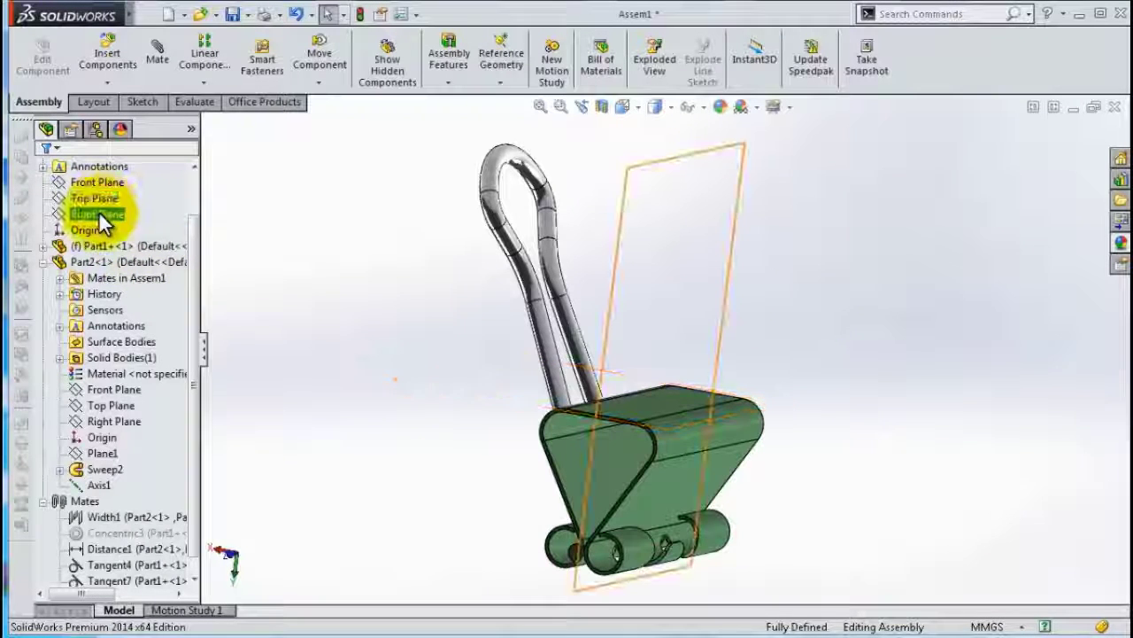
{"action": "left_click", "coordinate": [98, 213]}
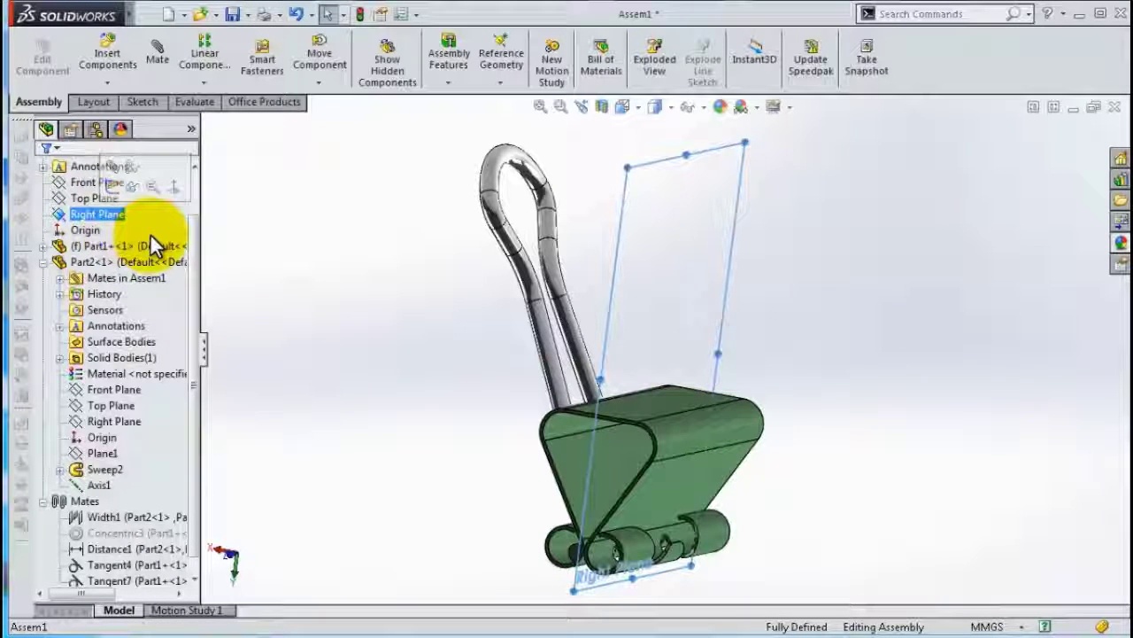
{"action": "left_click", "coordinate": [168, 260], "text": "ctrl"}
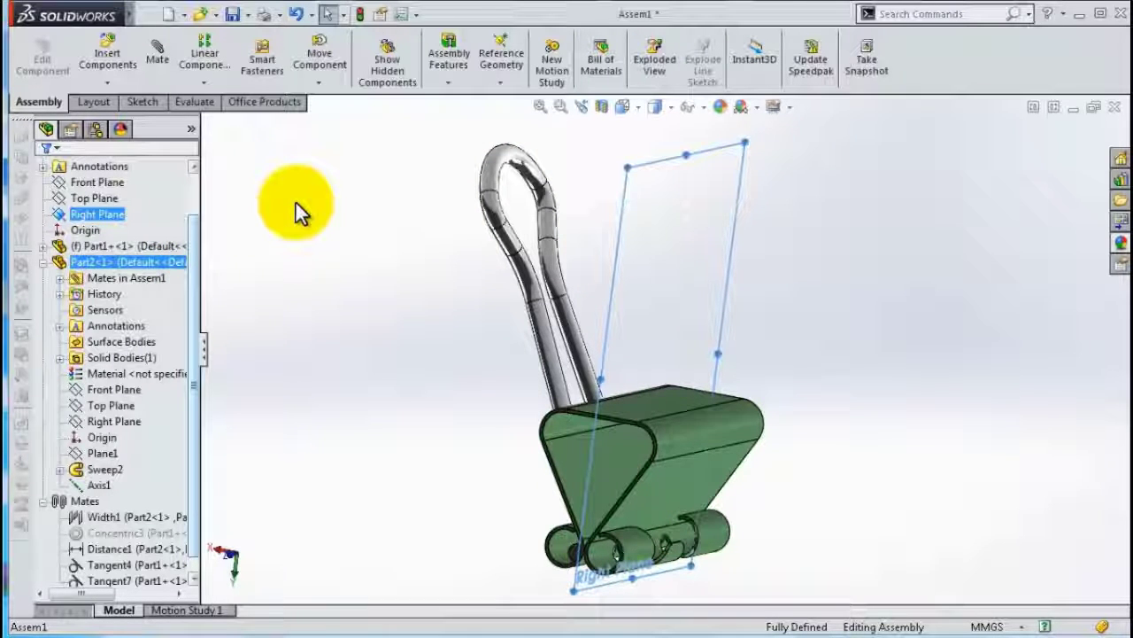
Mirror the Part2-1 handle about the Right Plane with Mirror Components and inspect both handles
{"action": "left_click", "coordinate": [205, 82]}
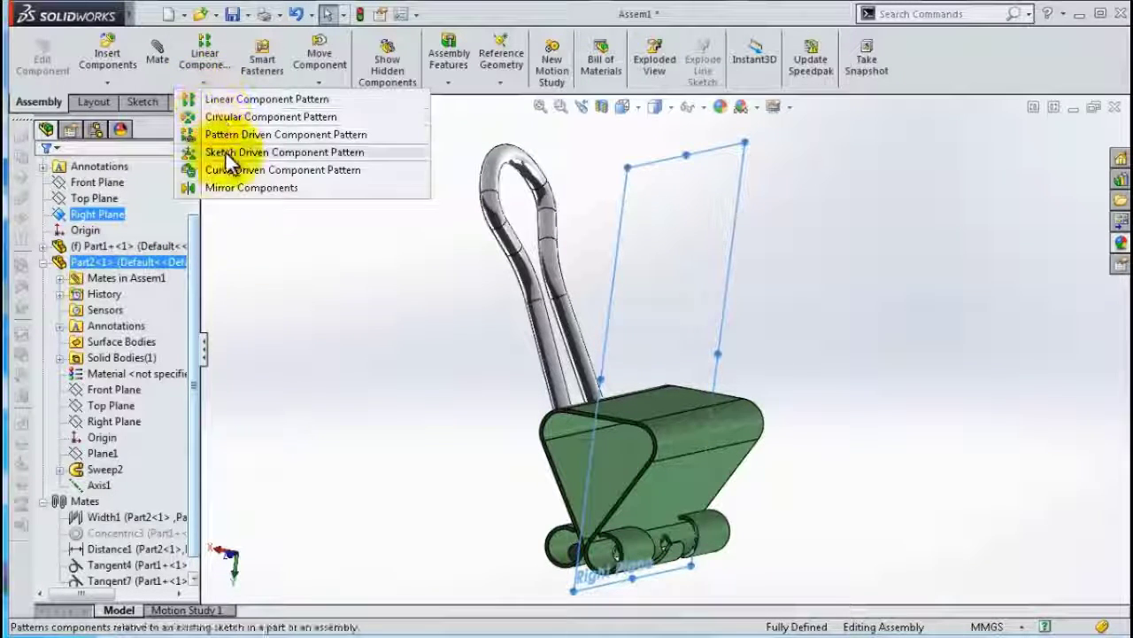
{"action": "left_click", "coordinate": [233, 187]}
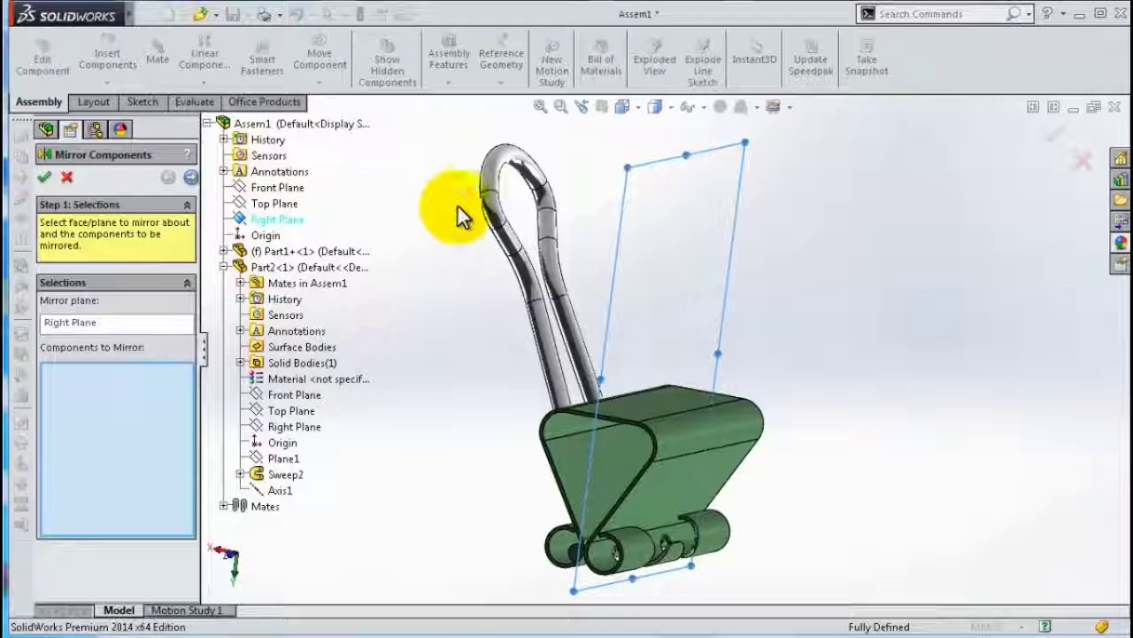
{"action": "left_click", "coordinate": [492, 202]}
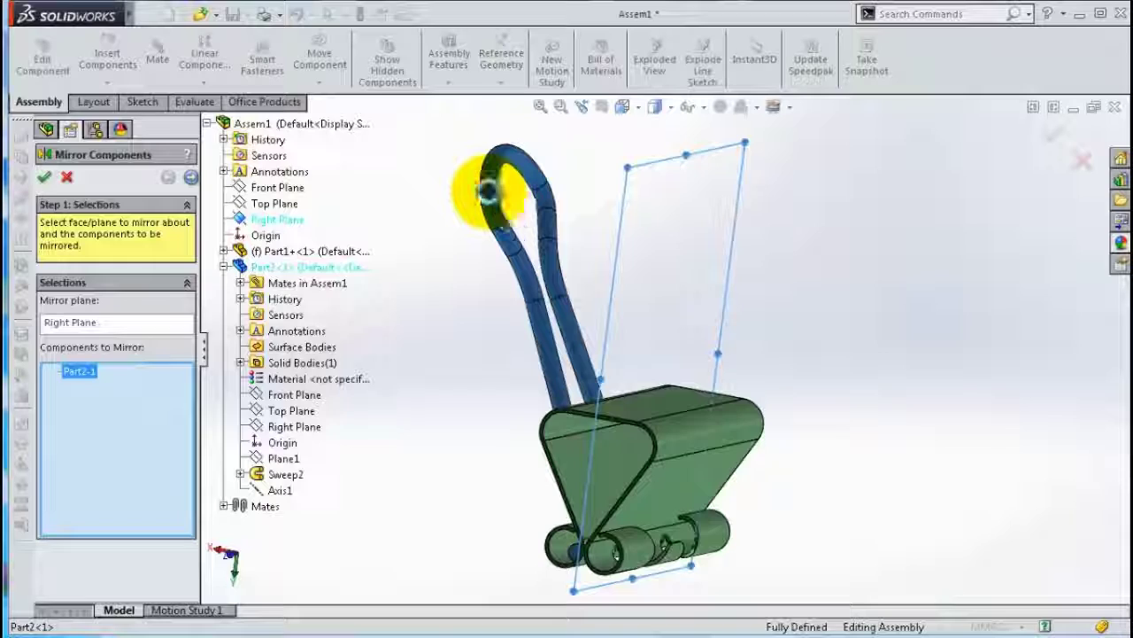
{"action": "key", "text": "Return"}
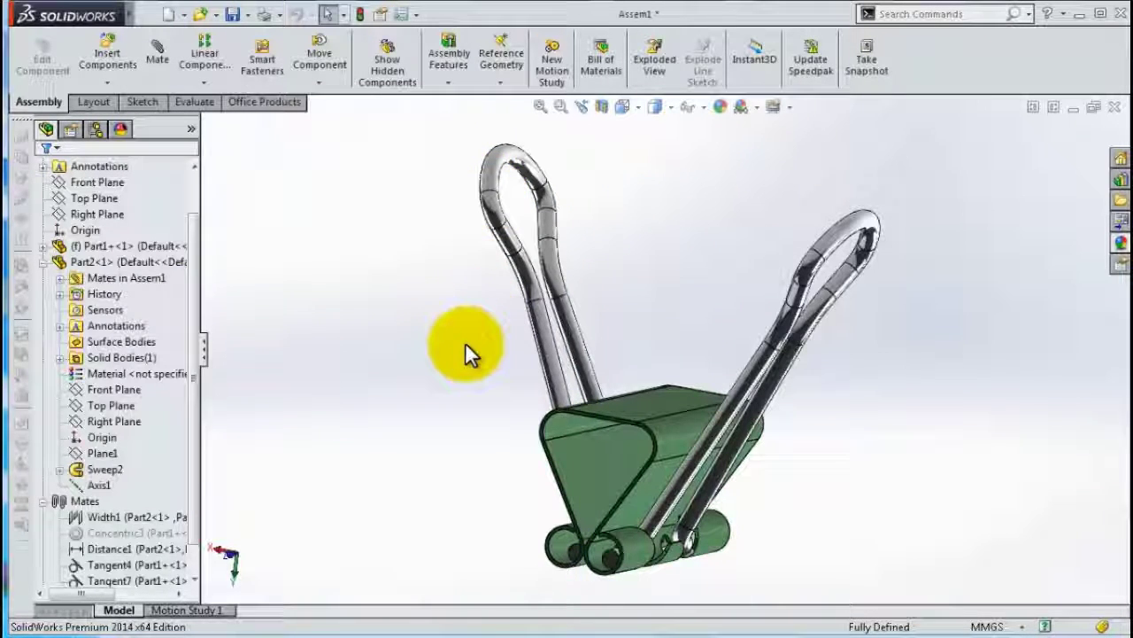
{"action": "mouse_move", "coordinate": [465, 342]}
{"action": "middle_mouse_down"}
{"action": "mouse_move", "coordinate": [717, 452]}
{"action": "mouse_move", "coordinate": [653, 375]}
{"action": "mouse_move", "coordinate": [607, 384]}
{"action": "mouse_move", "coordinate": [576, 367]}
{"action": "mouse_move", "coordinate": [526, 263]}
{"action": "mouse_move", "coordinate": [441, 247]}
{"action": "middle_mouse_up"}
{"action": "mouse_move", "coordinate": [380, 255]}
{"action": "middle_mouse_down"}
{"action": "mouse_move", "coordinate": [336, 324]}
{"action": "mouse_move", "coordinate": [349, 395]}
{"action": "mouse_move", "coordinate": [369, 309]}
{"action": "mouse_move", "coordinate": [564, 453]}
{"action": "mouse_move", "coordinate": [703, 516]}
{"action": "mouse_move", "coordinate": [634, 301]}
{"action": "mouse_move", "coordinate": [653, 380]}
{"action": "mouse_move", "coordinate": [716, 329]}
{"action": "mouse_move", "coordinate": [672, 381]}
{"action": "middle_mouse_up"}
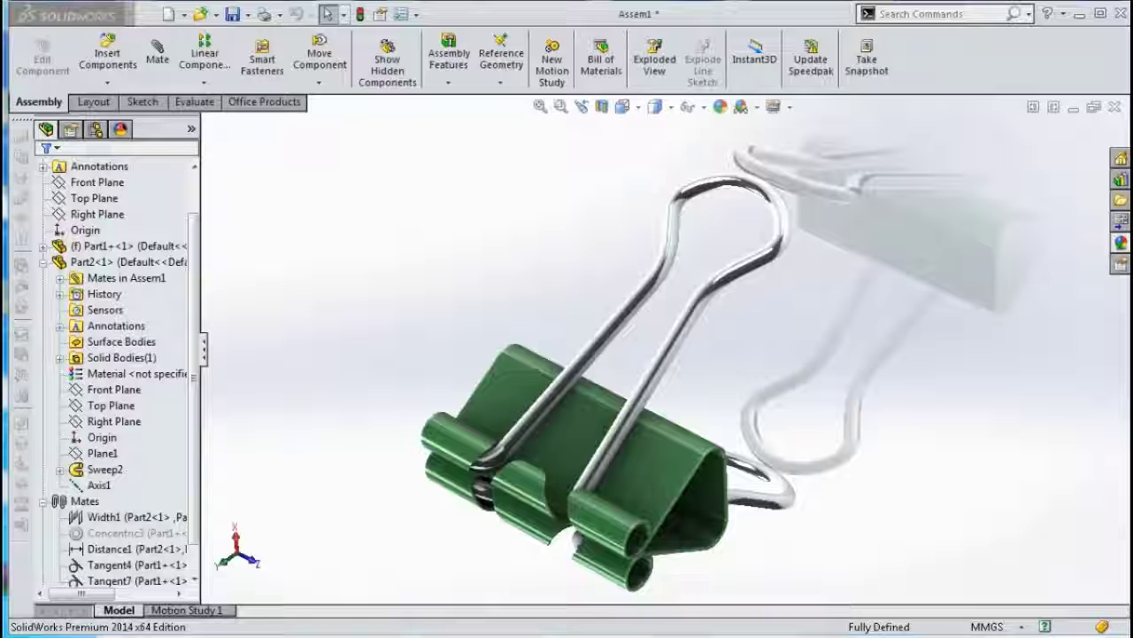